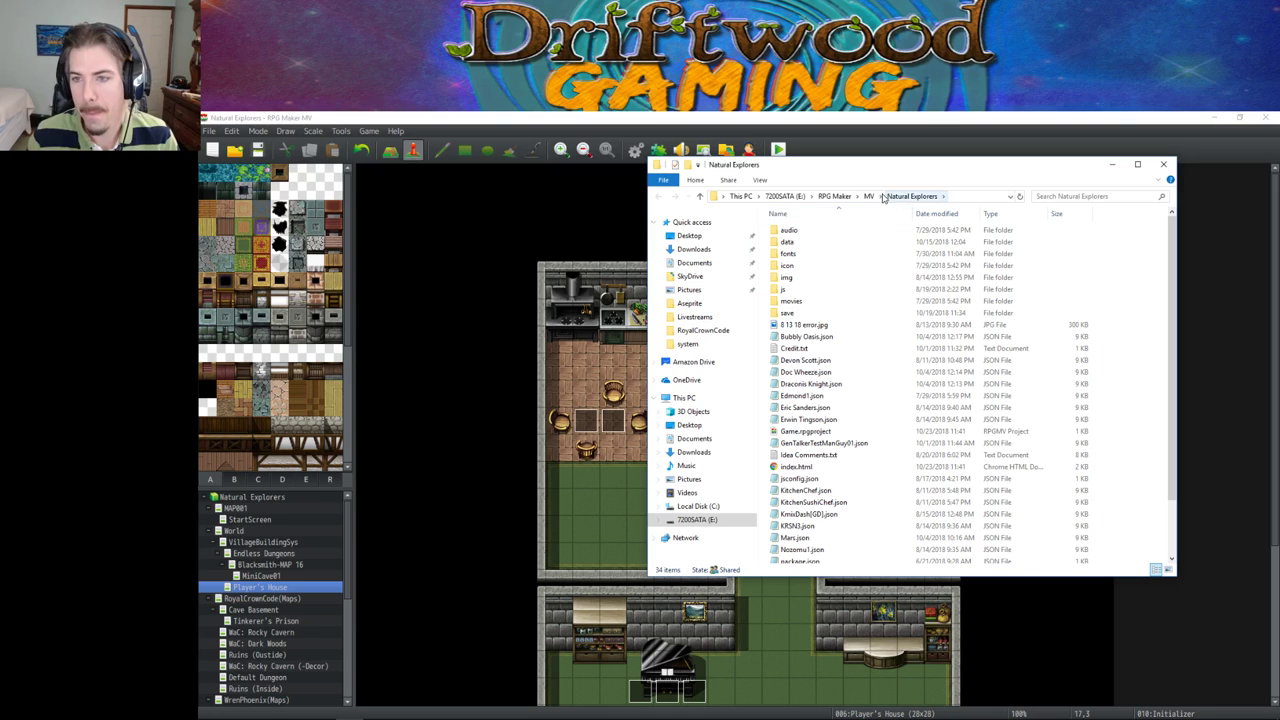
Step: Copy the DG_AlienDino01Sheet.png sprite sheet from the Aseprite folder on the E: drive
click(348, 709)
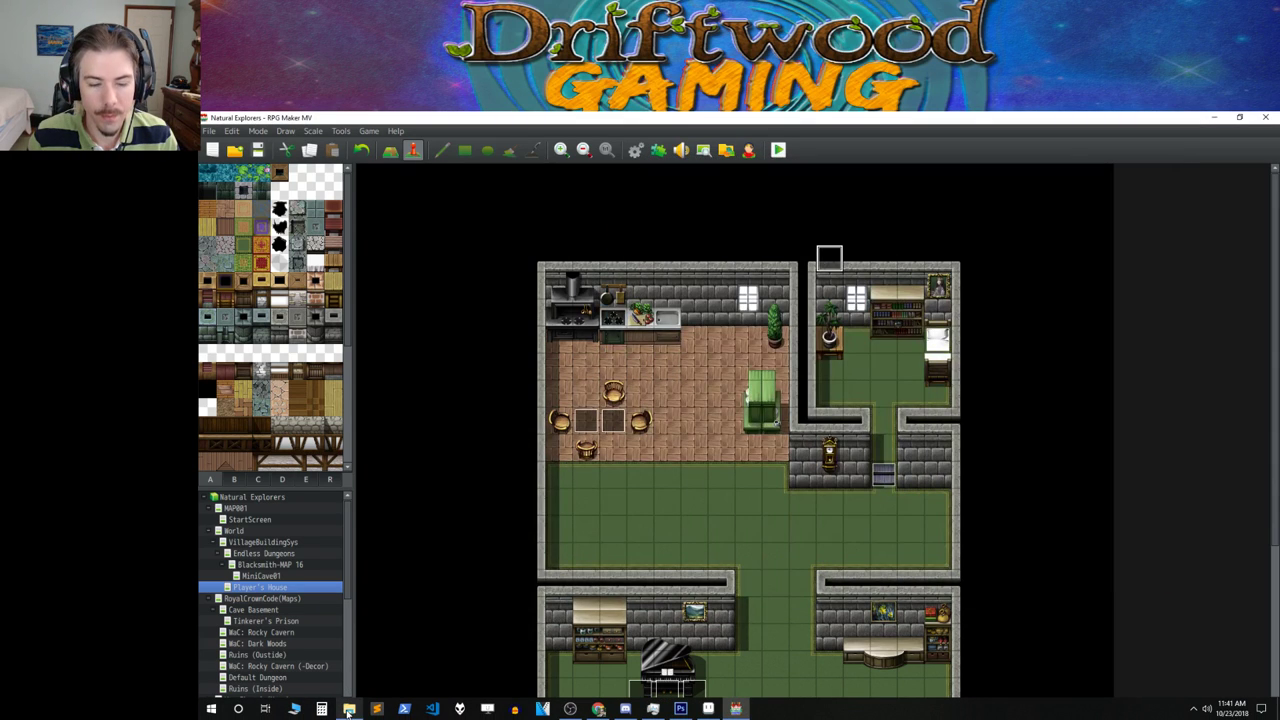
click(368, 131)
click(374, 164)
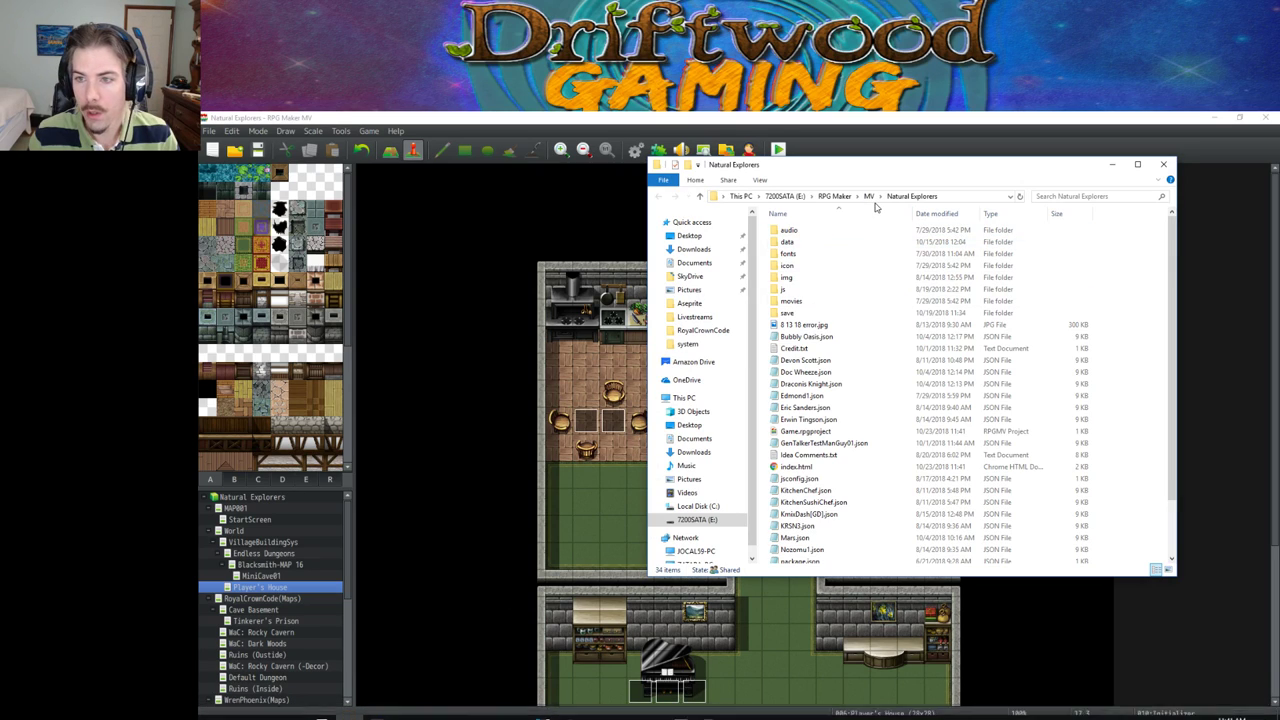
click(787, 196)
scroll(816, 242, up, 15)
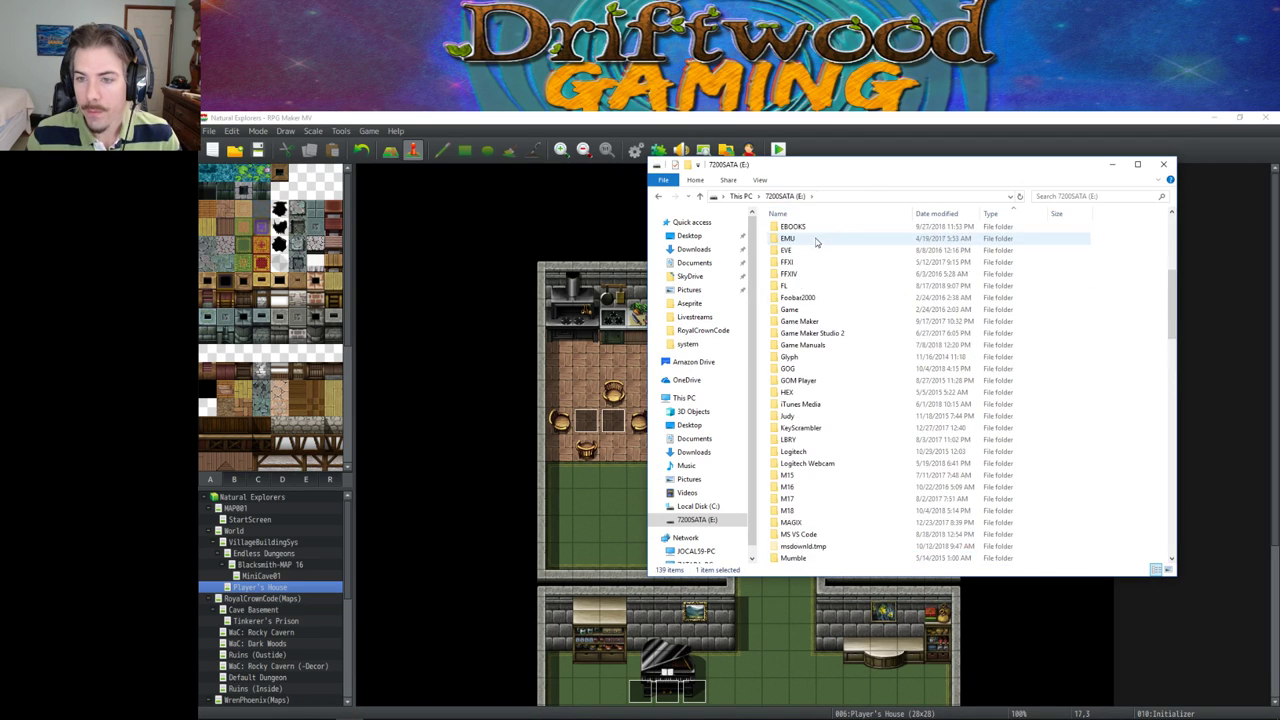
double_click(802, 289)
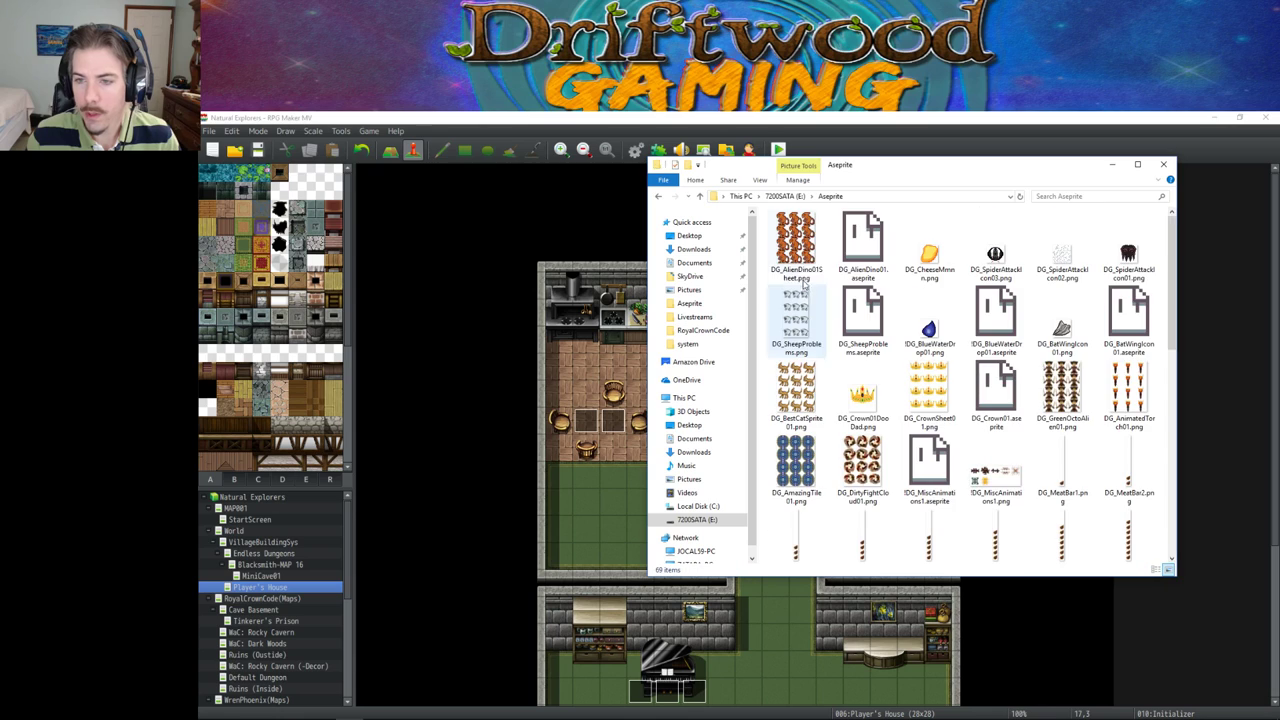
click(806, 255)
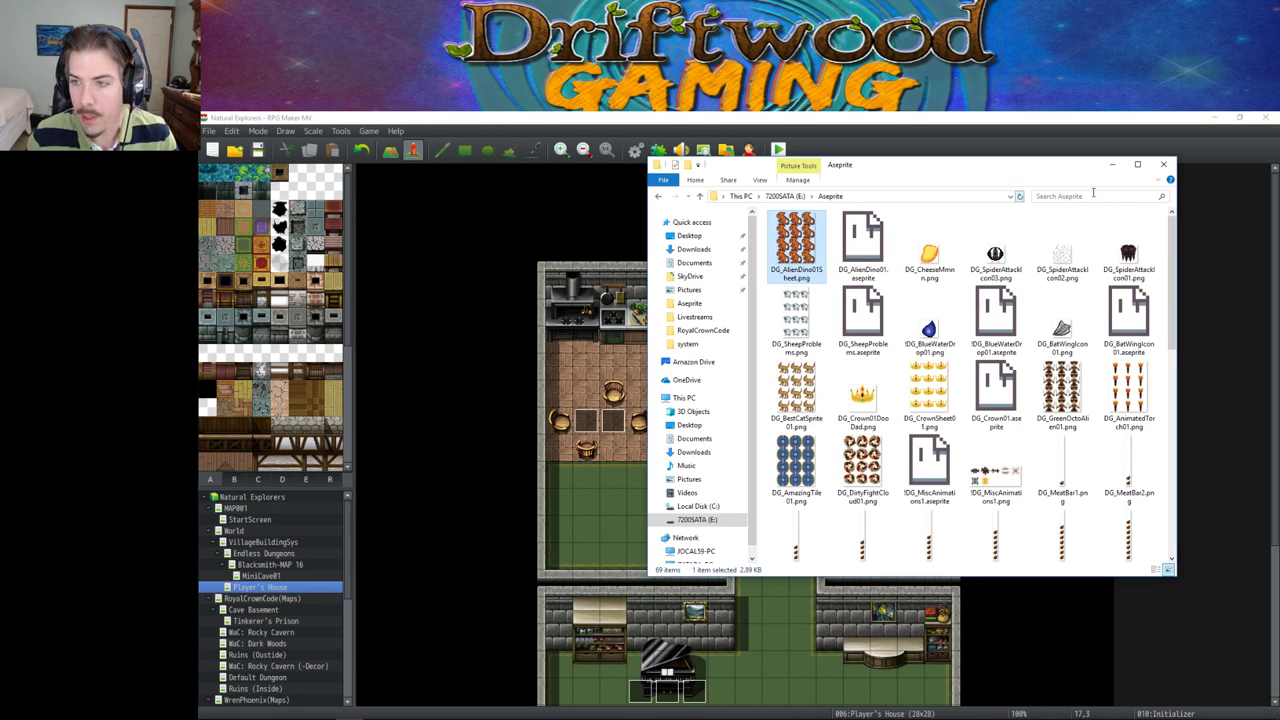
click(1113, 166)
Step: Paste the copied sprite sheet into the img/characters folder of the Natural Explorers project
click(366, 131)
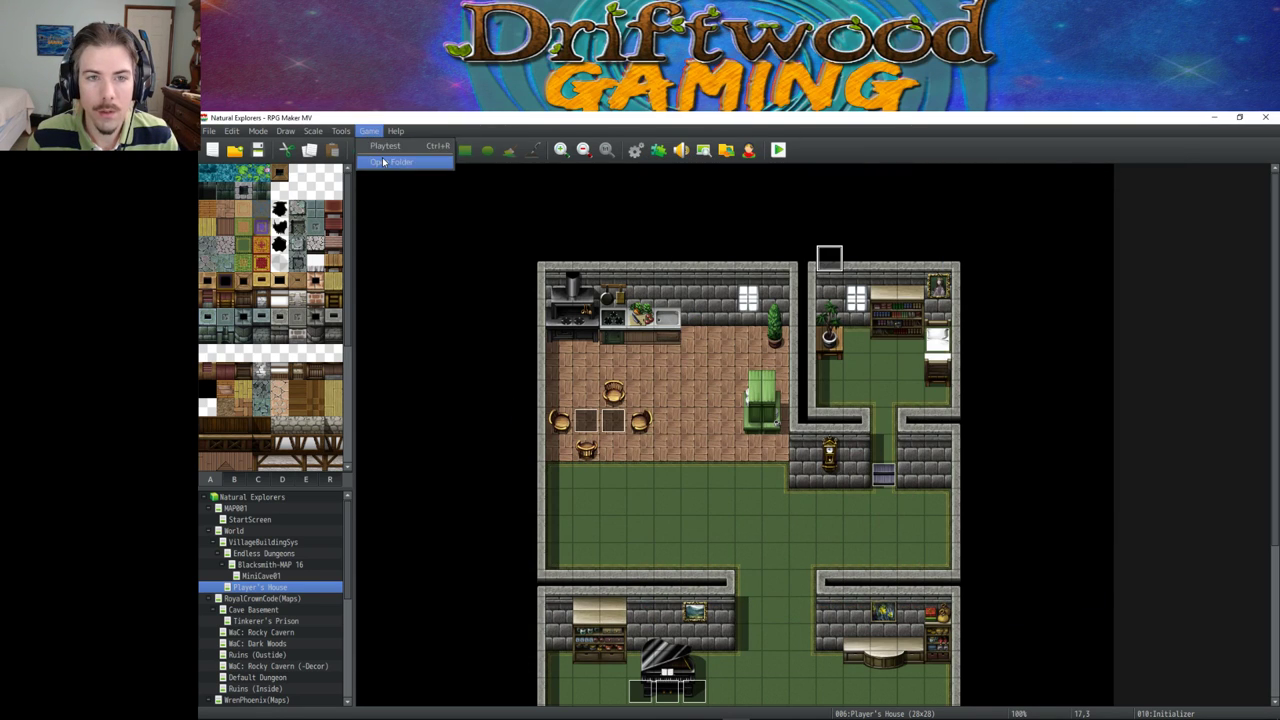
click(400, 163)
double_click(808, 292)
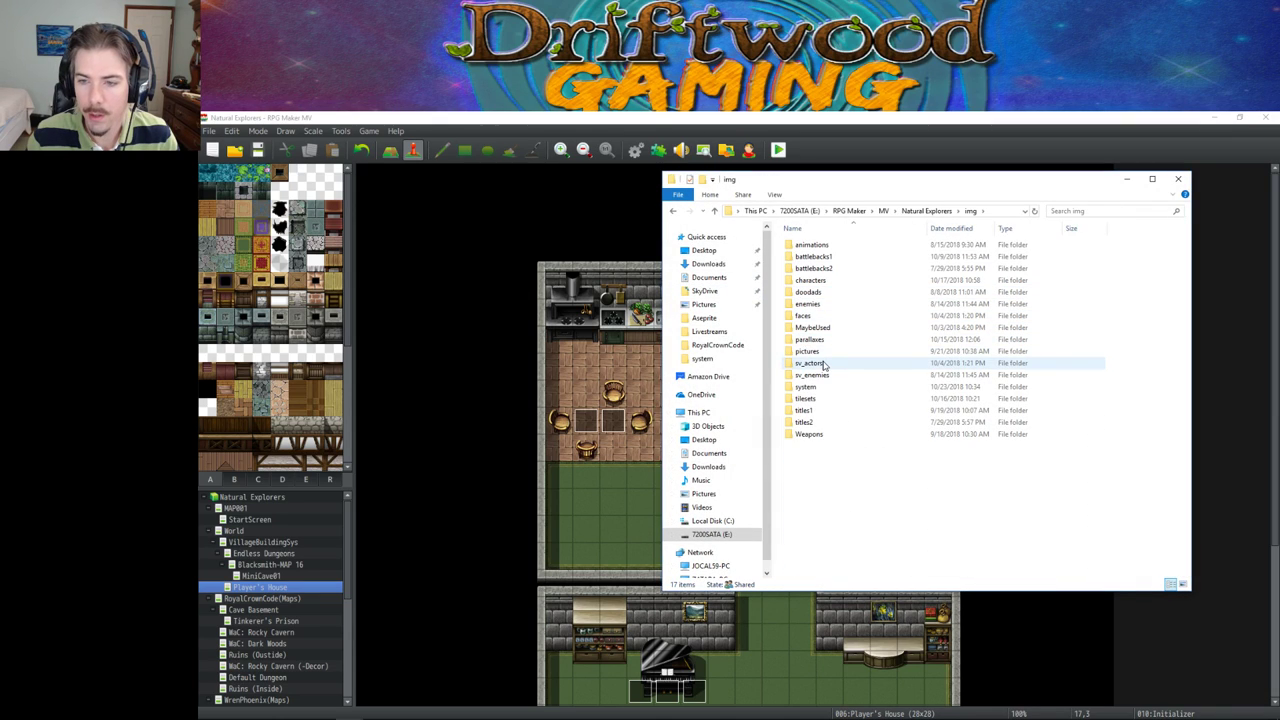
double_click(838, 281)
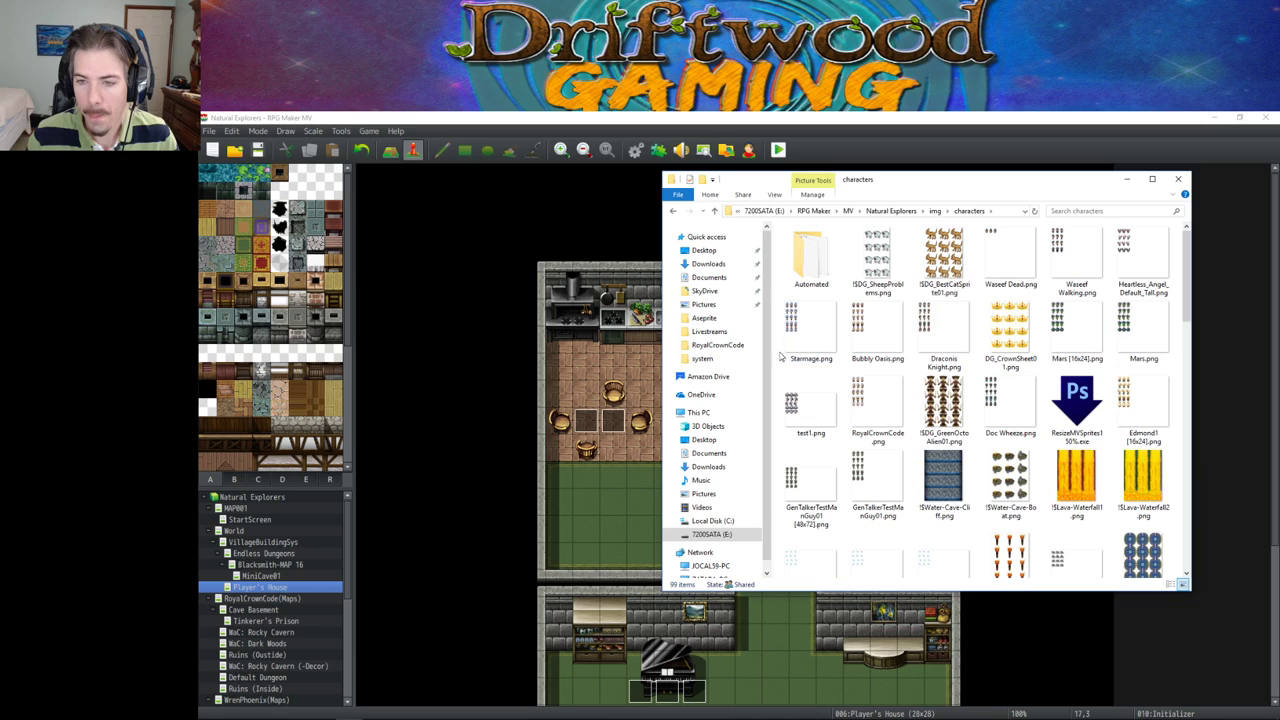
key(ctrl+v)
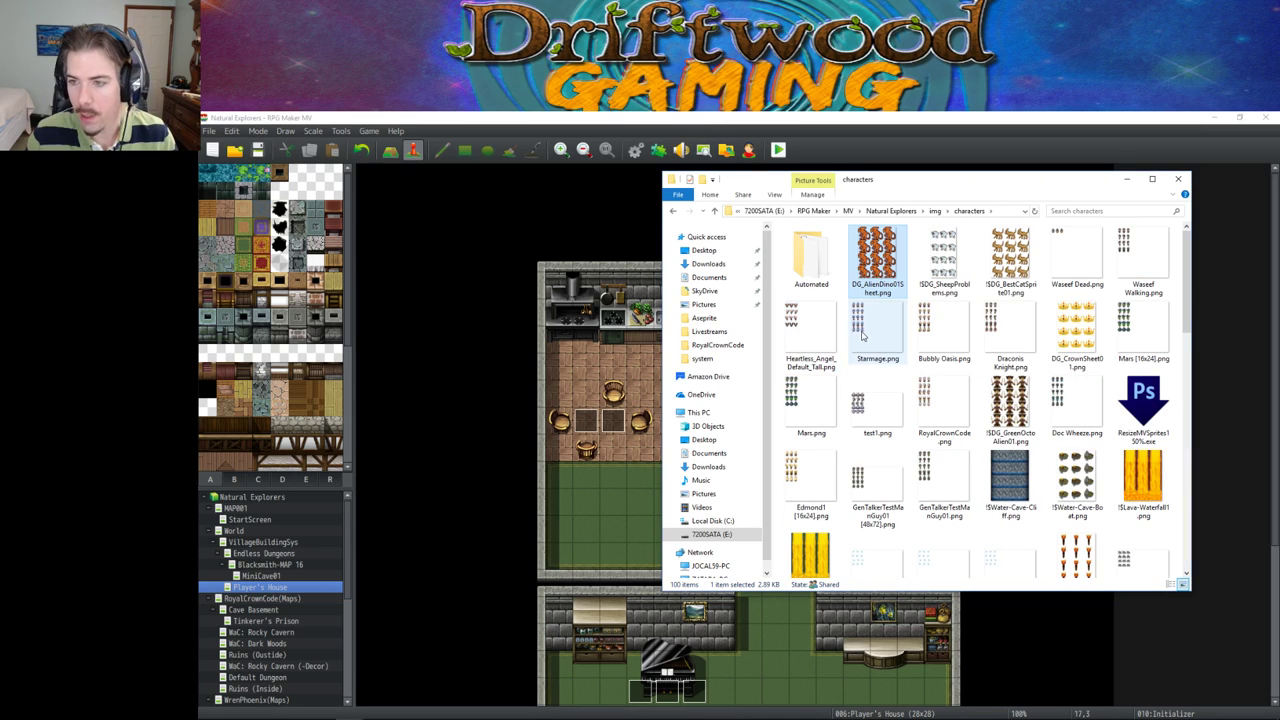
Step: Rename the pasted sprite sheet as !$DG_AlienDino01Sheet.png and return to the map editor
key(F2)
click(853, 287)
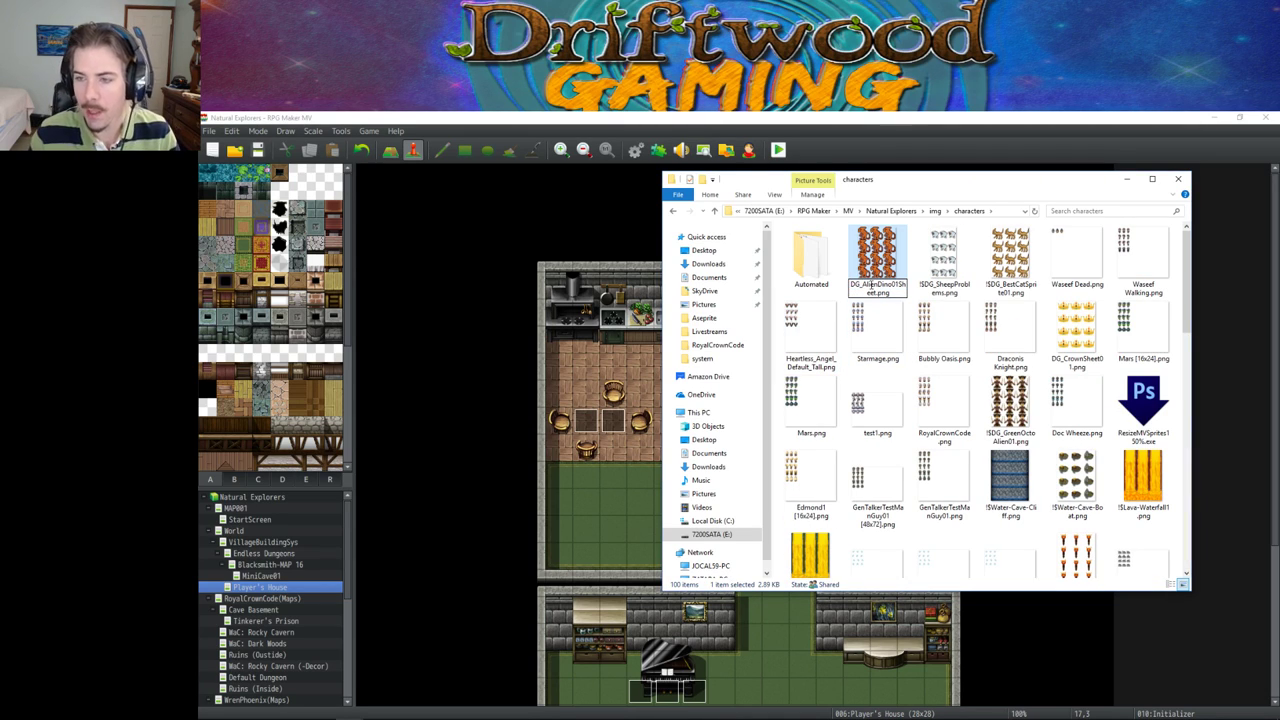
text(!$)
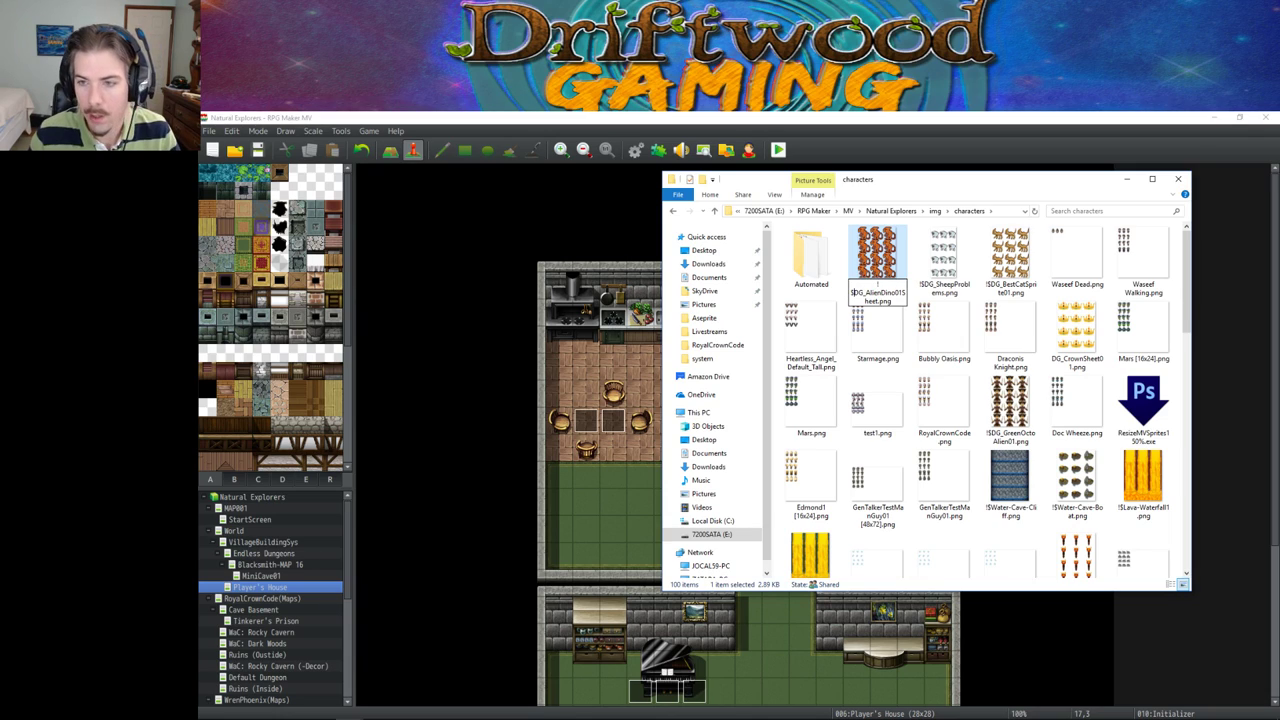
key(Return)
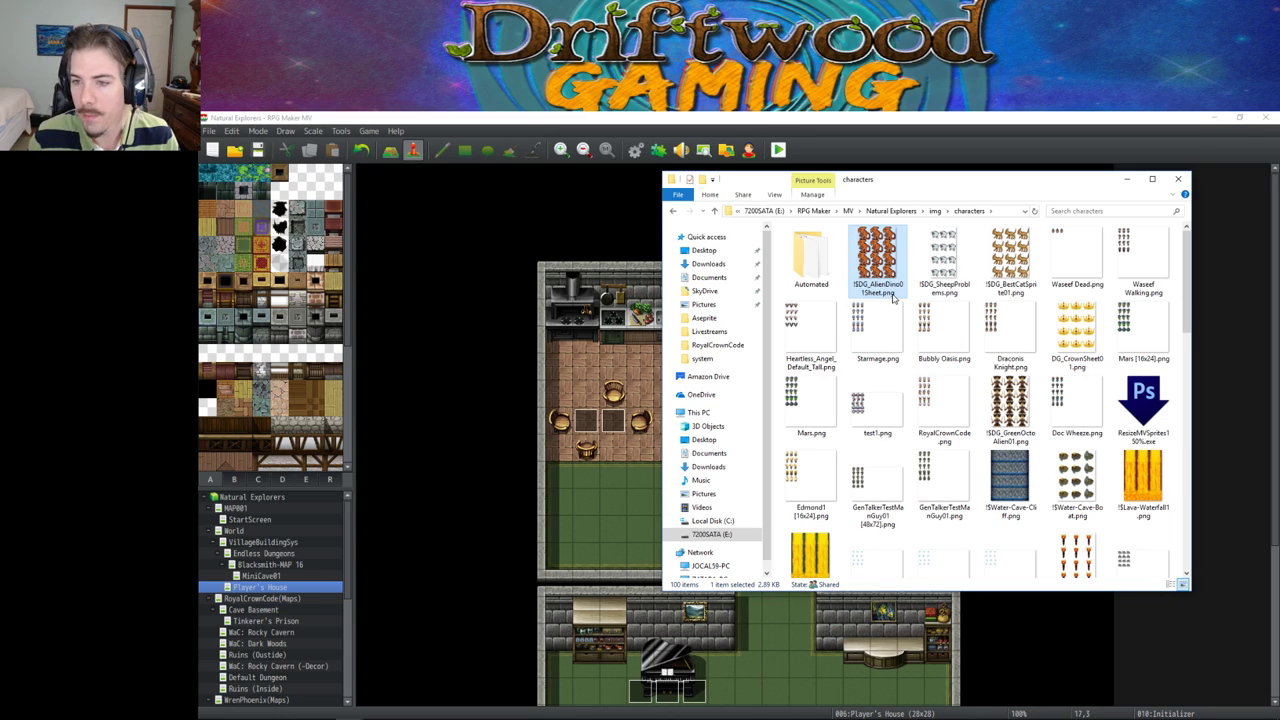
click(1123, 181)
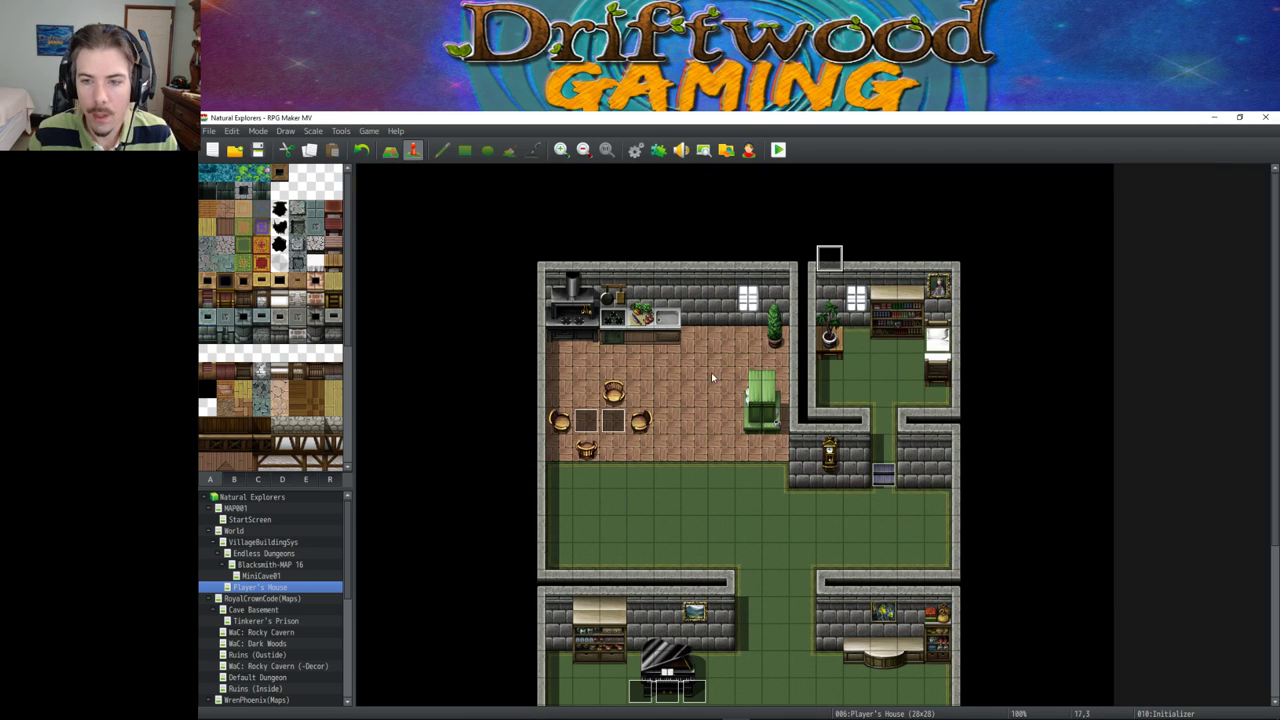
Step: Create a new event on the MiniCave01 map at tile 11,11 and give it the !$DG_AlienDino01Sheet image
click(262, 576)
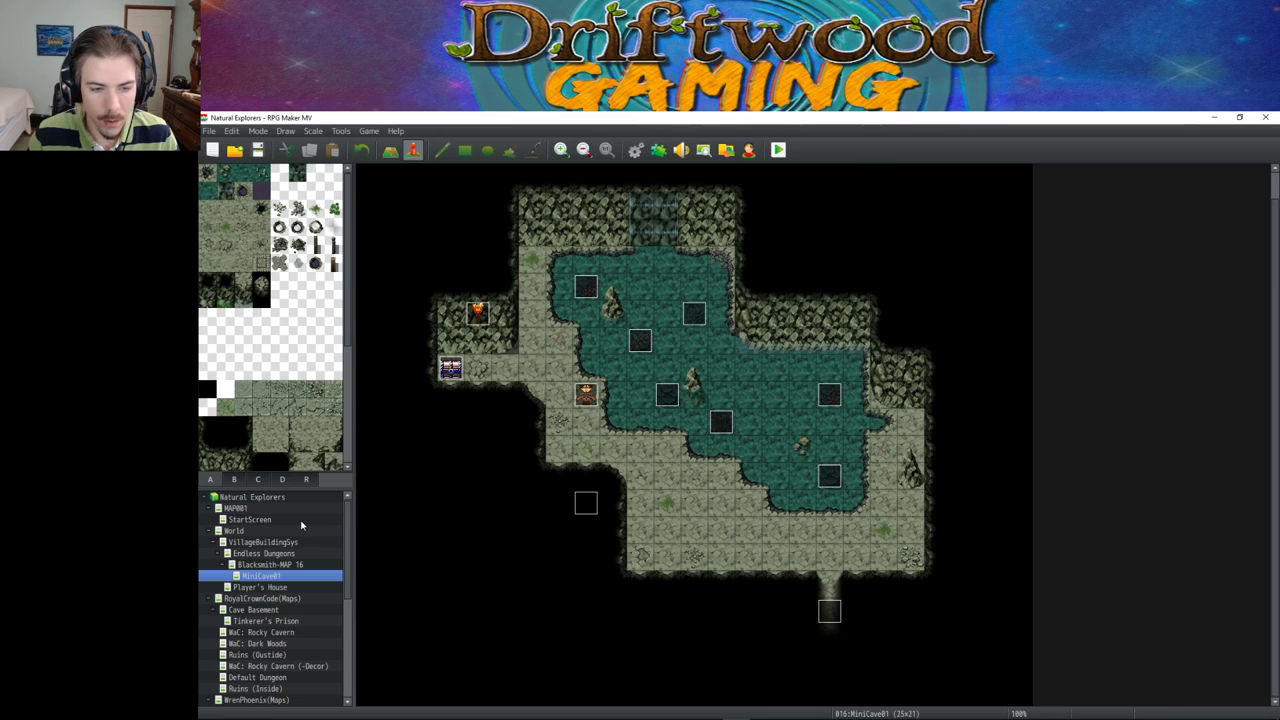
right_click(679, 458)
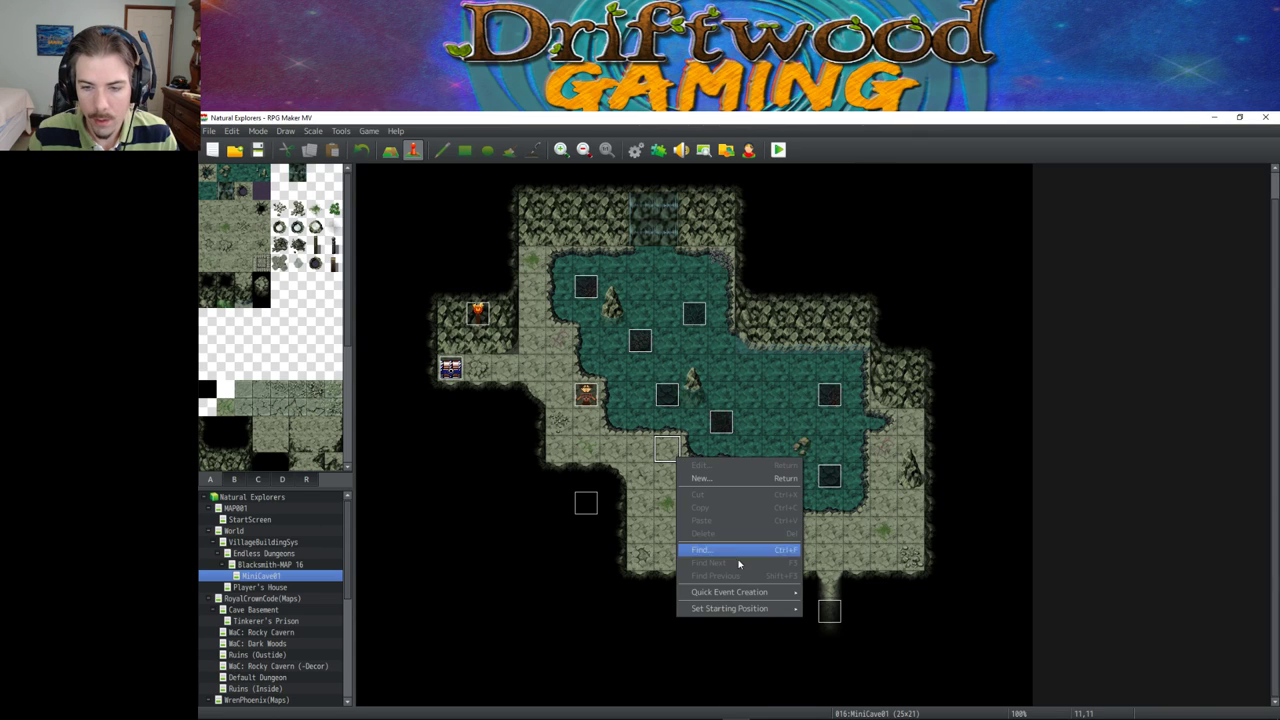
click(742, 483)
double_click(487, 472)
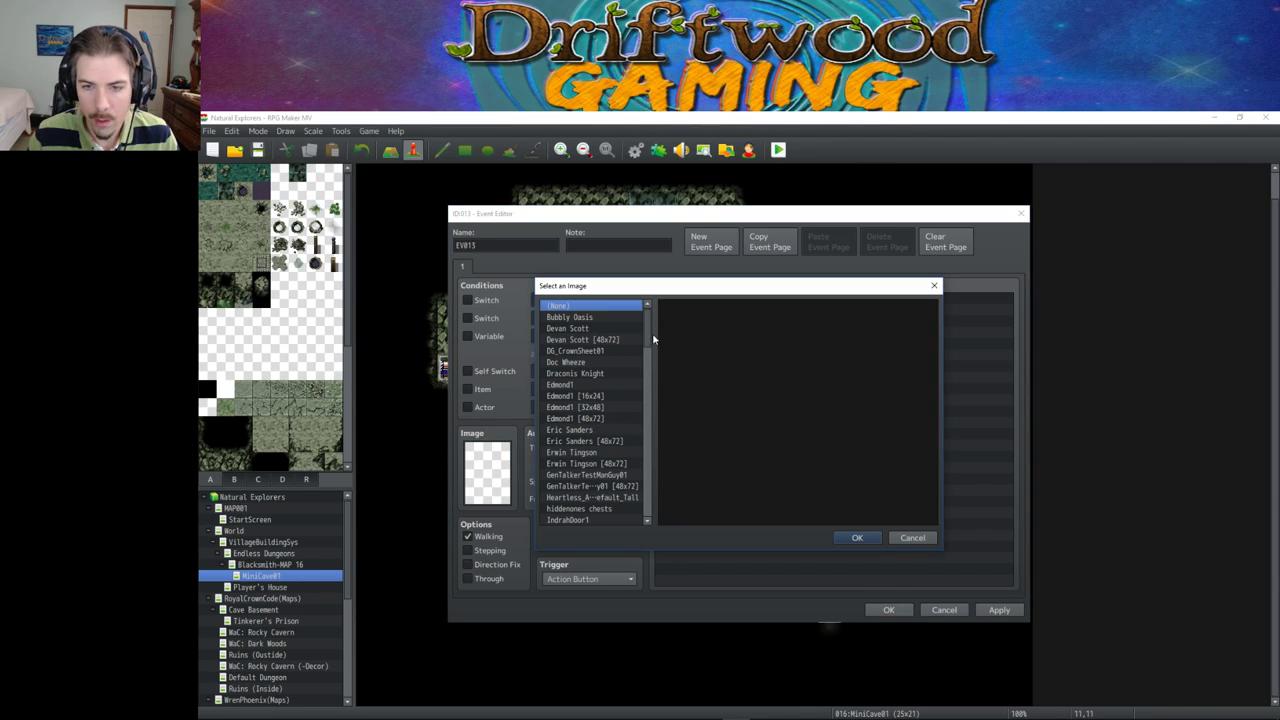
drag(648, 338, 645, 468)
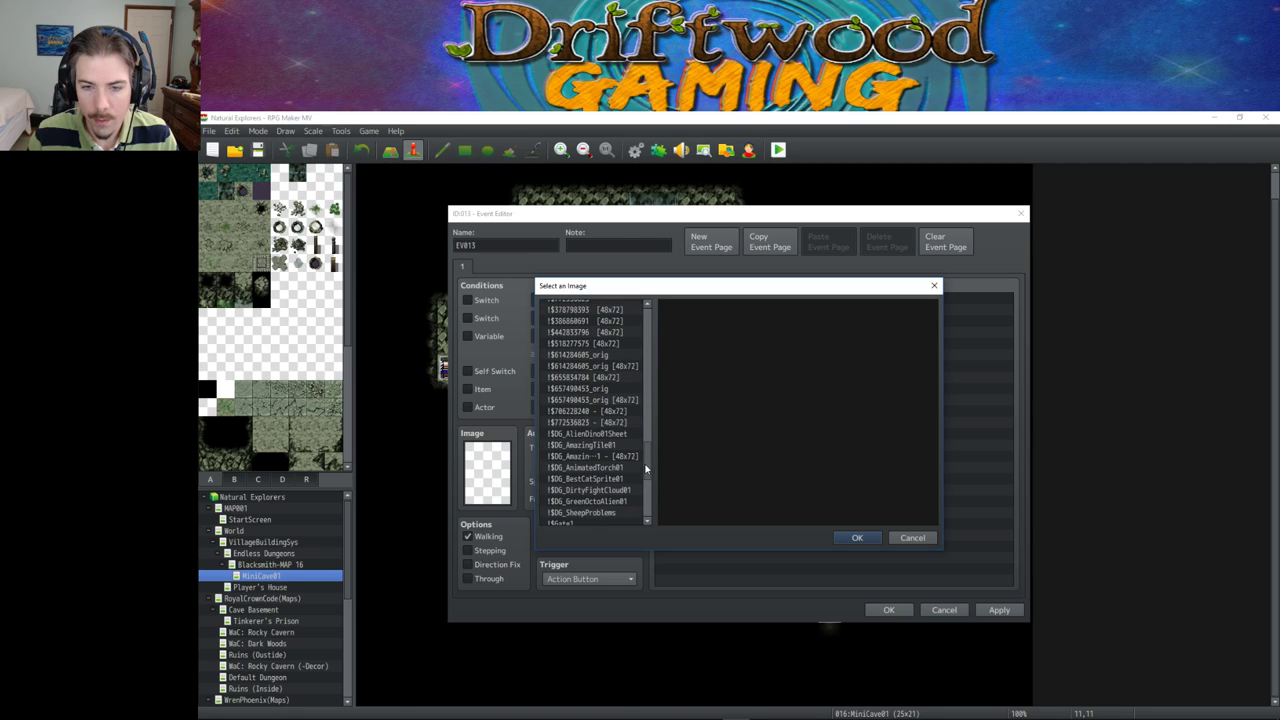
click(604, 433)
click(848, 539)
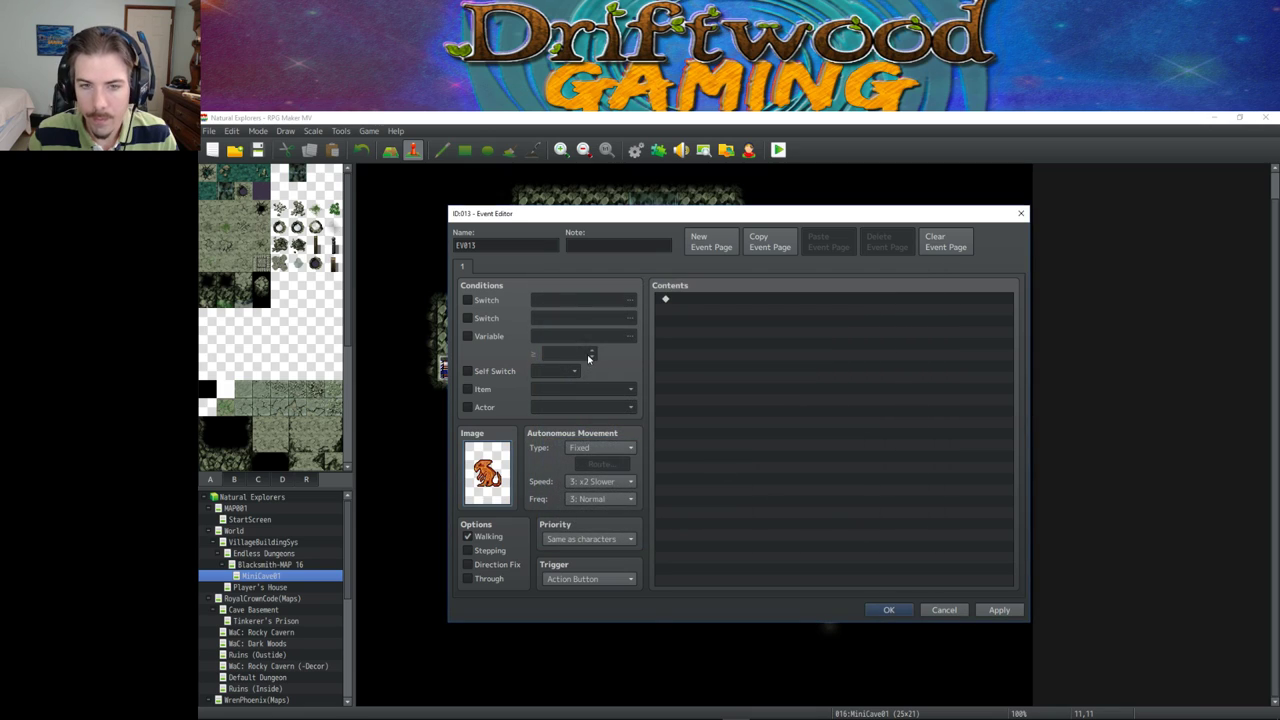
Step: Name the event DinoAlien, set its autonomous movement to Random at speed 4: Normal, and save it
double_click(524, 243)
text(DinoAlien)
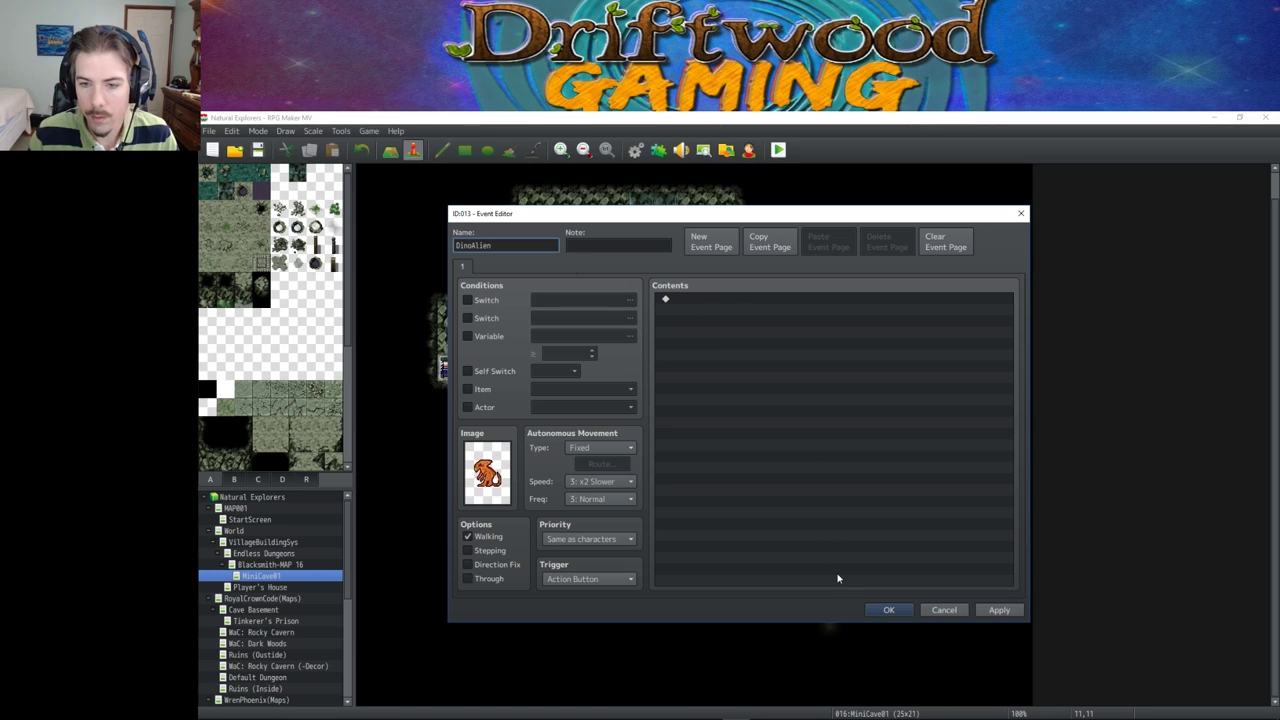
click(600, 447)
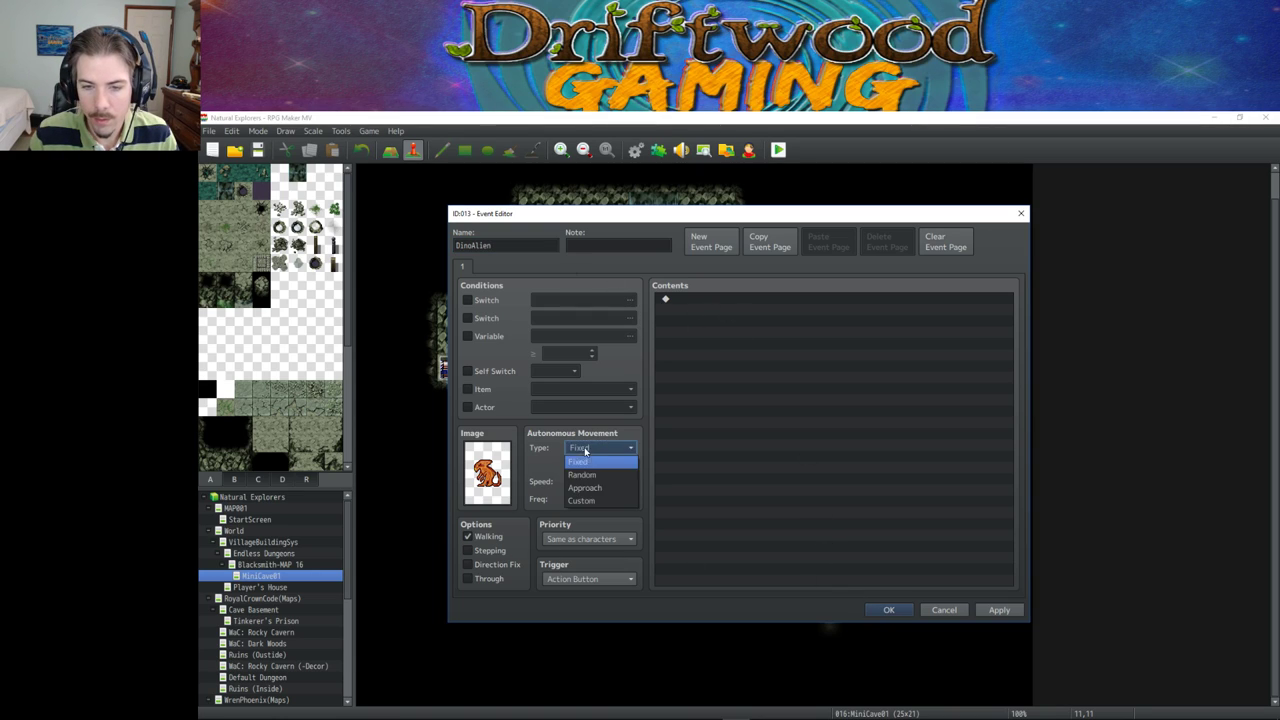
click(596, 474)
click(594, 484)
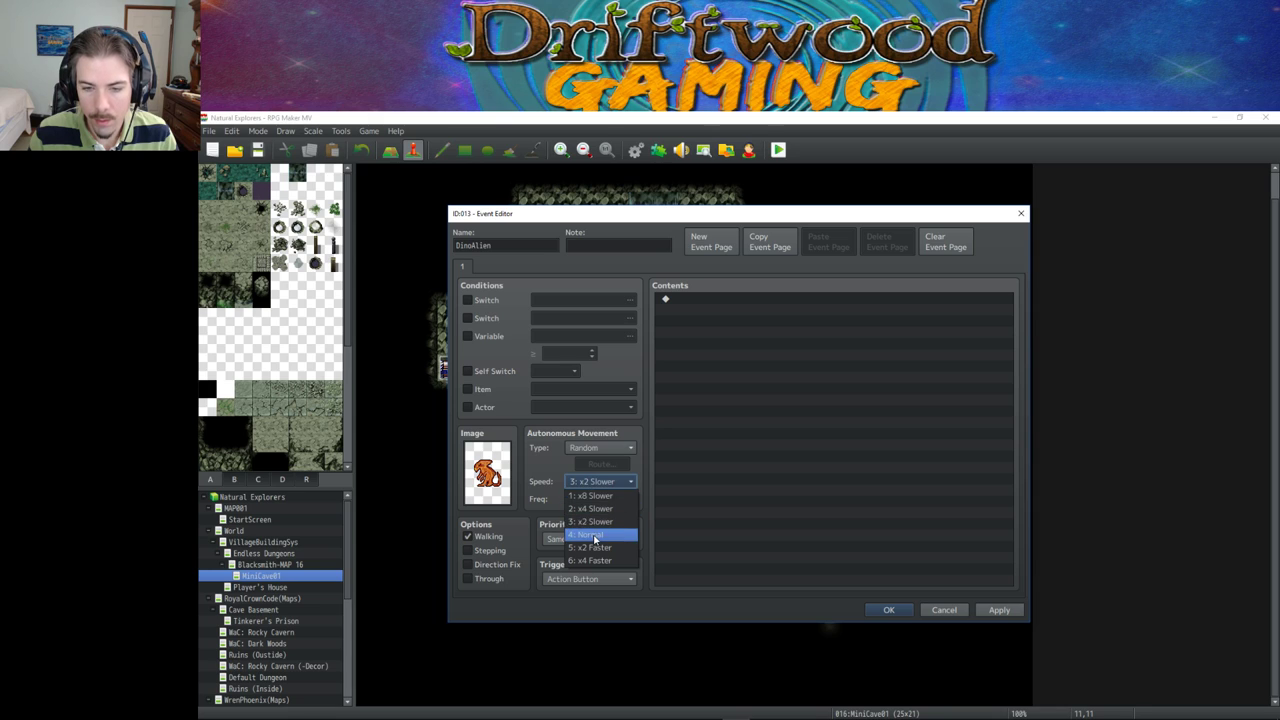
click(594, 534)
click(886, 608)
Step: Set the player's starting position at tile 12,12 of MiniCave01 and start a new game in a playtest
right_click(698, 482)
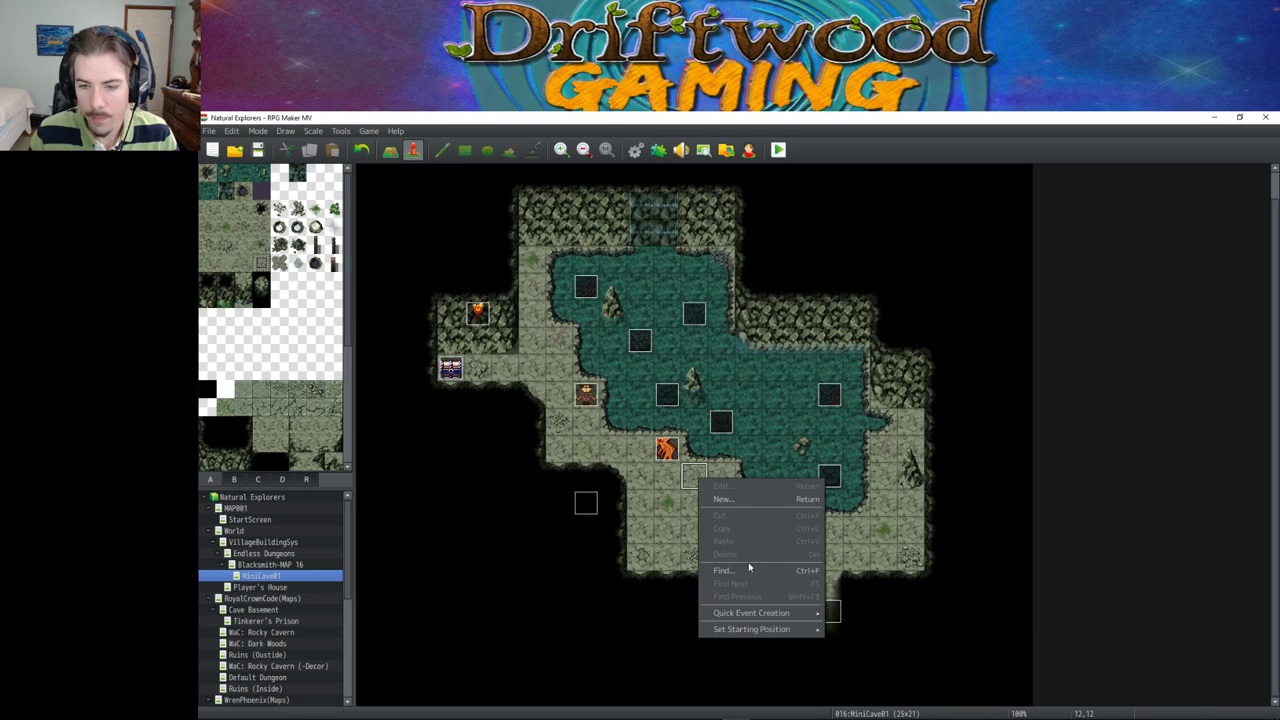
click(855, 633)
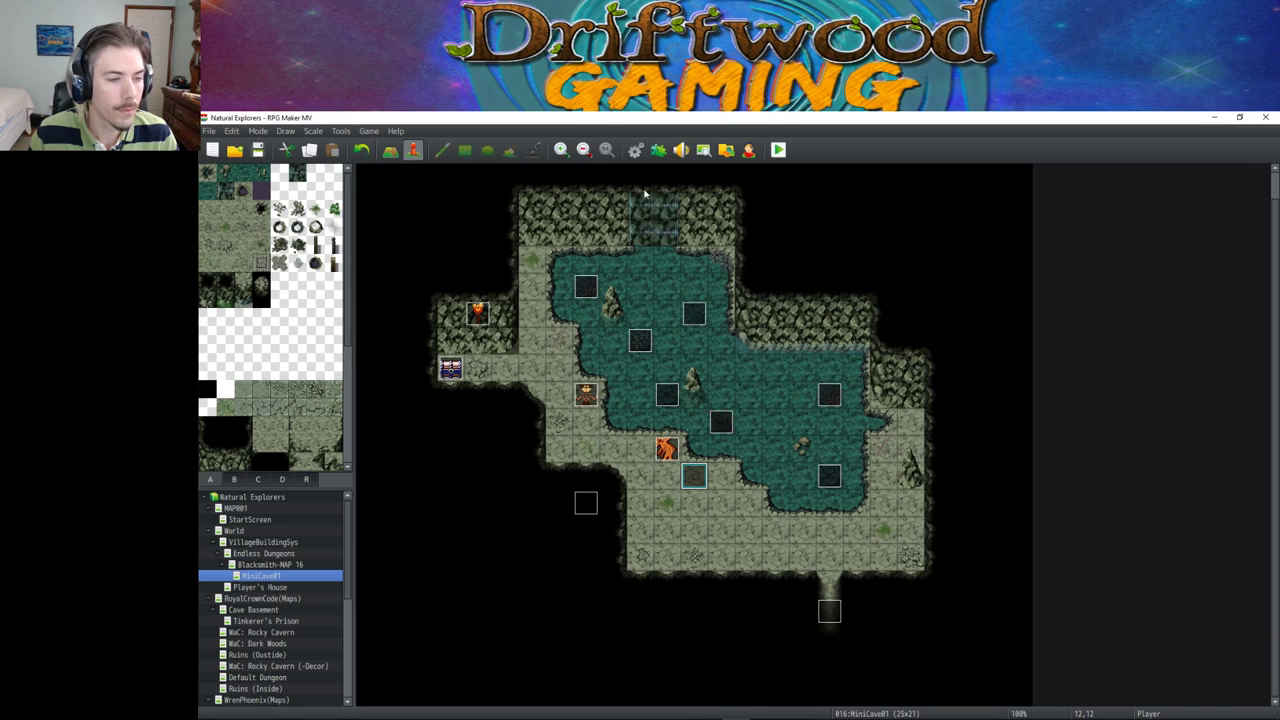
click(782, 155)
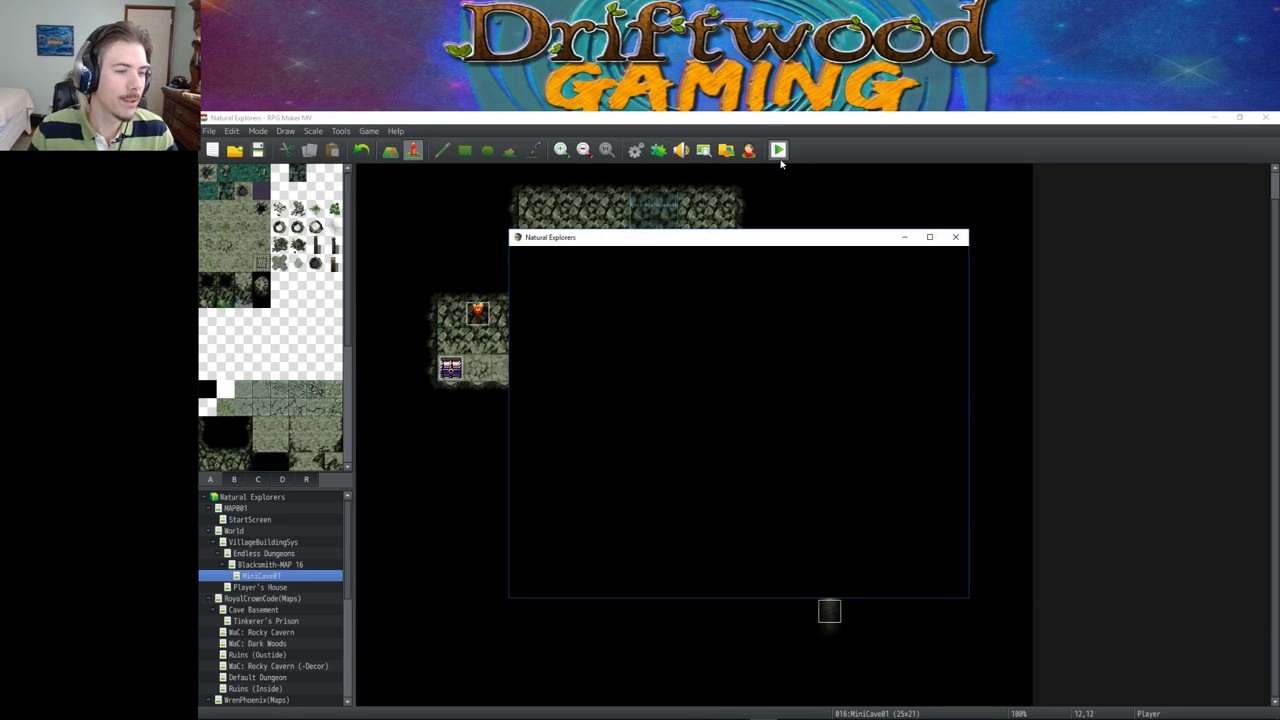
key(Up)
key(Return)
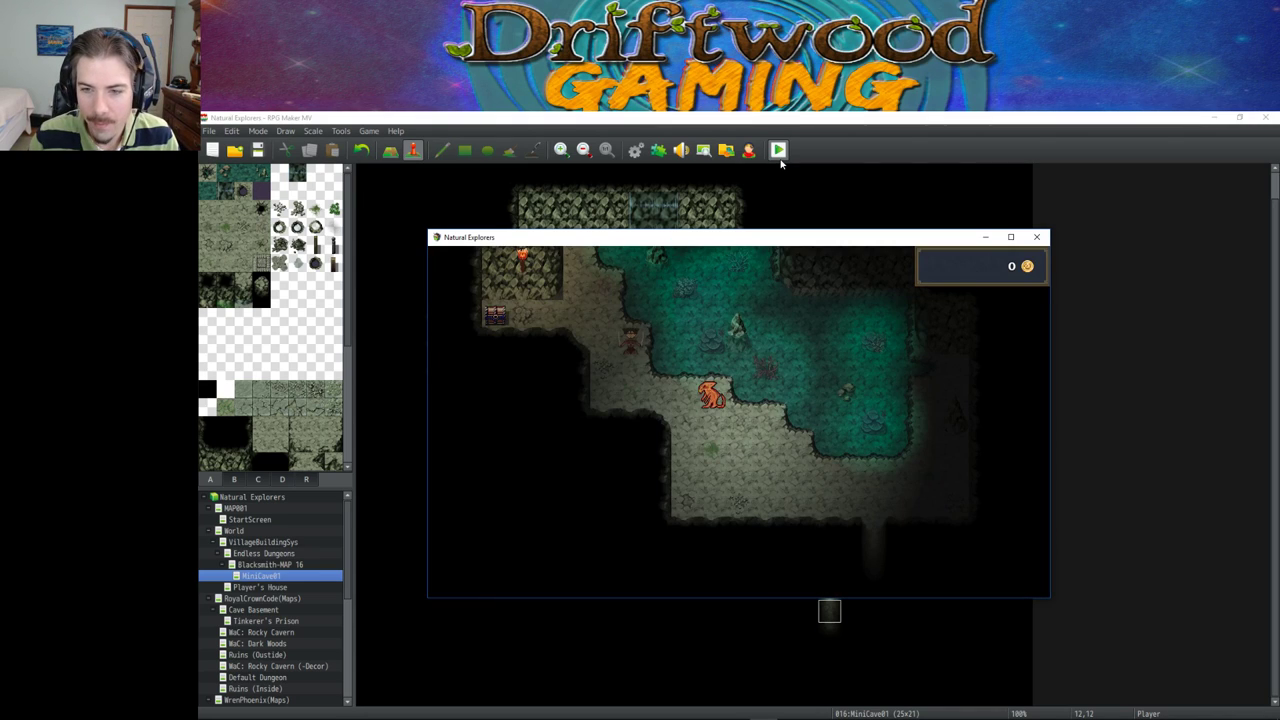
Step: Walk the player around the cave to check how the alien dino sprite looks and moves
key(Down)
key(Down)
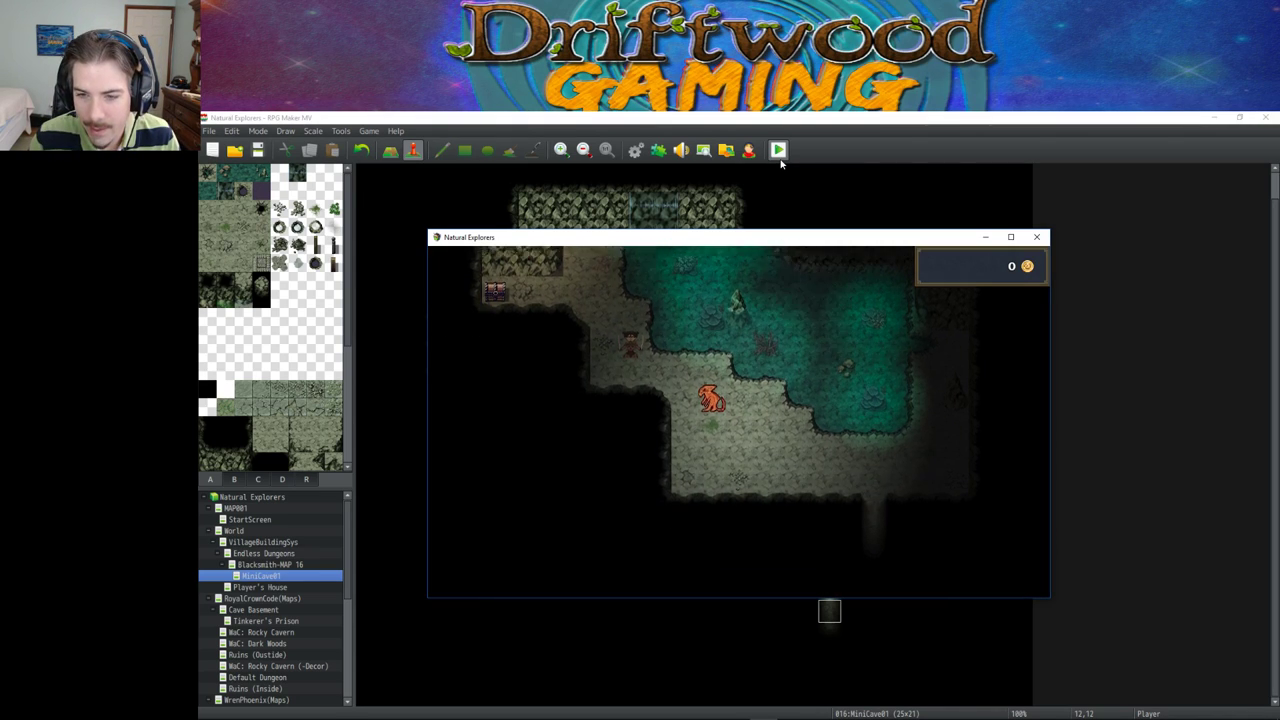
key(Right)
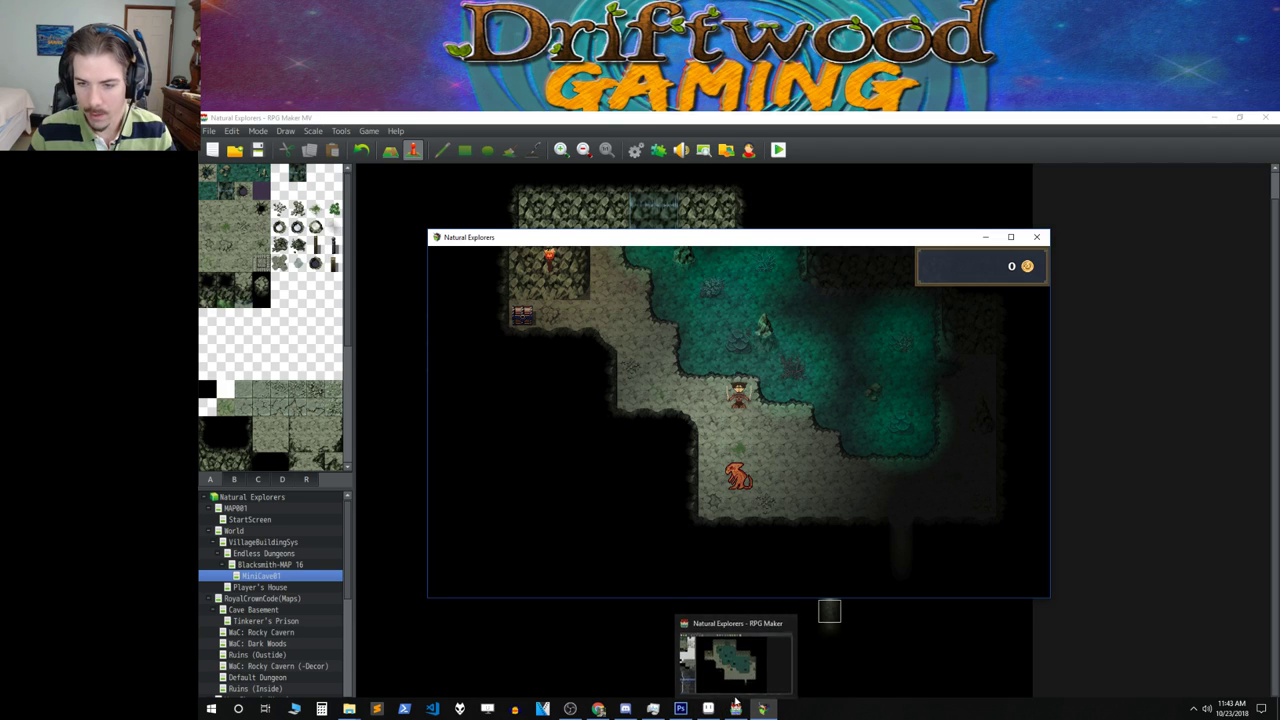
Step: Switch to Discord and open the art_museum channel of the Driftwood Gaming server
mouse_move(737, 708)
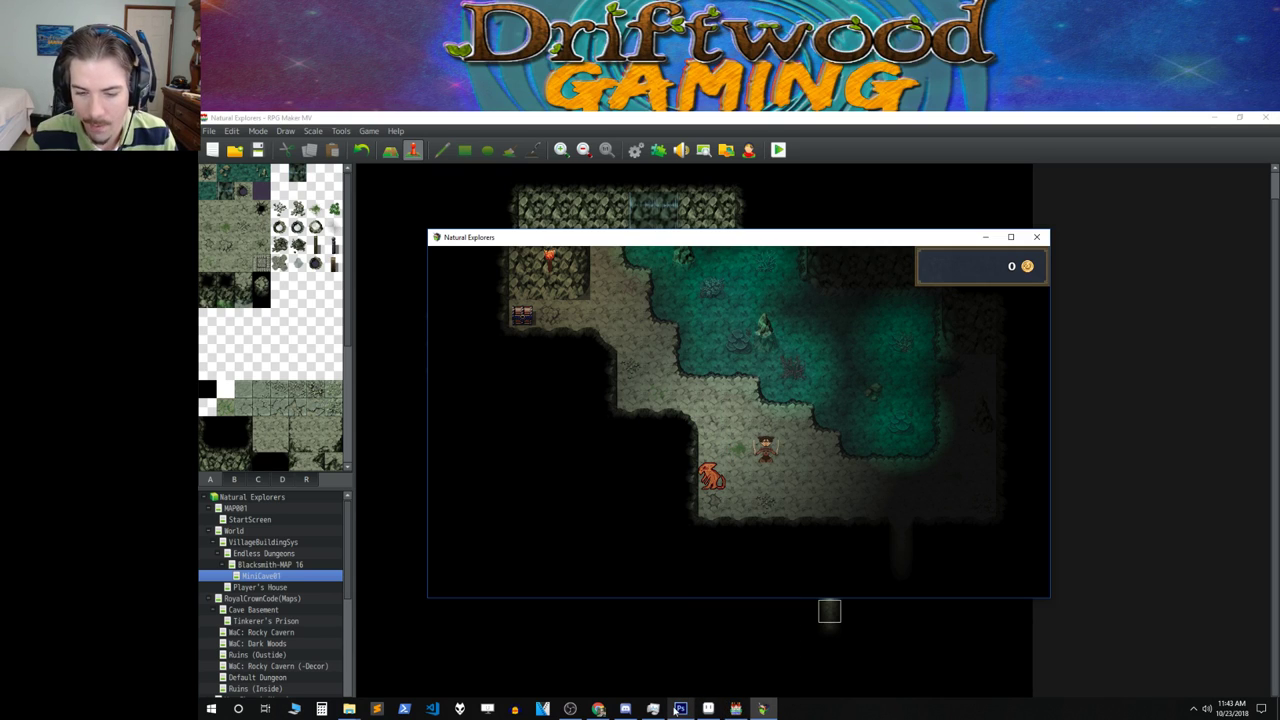
click(625, 708)
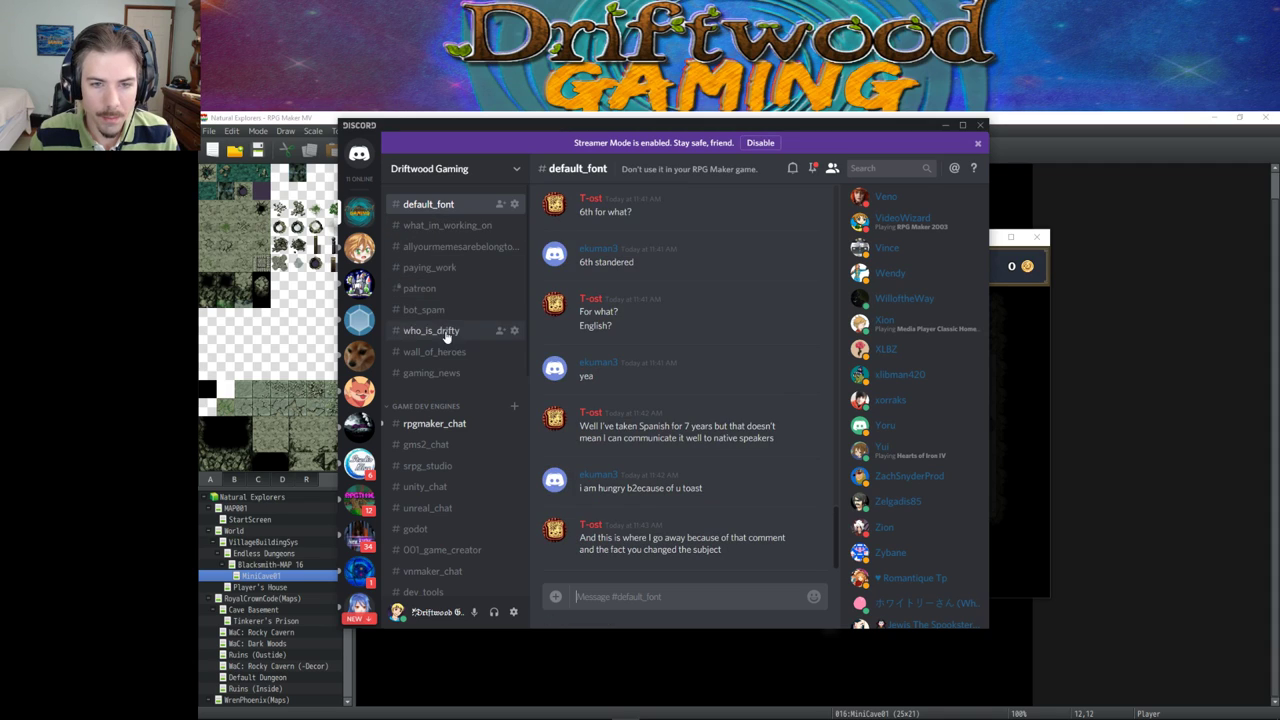
scroll(440, 330, down, 2)
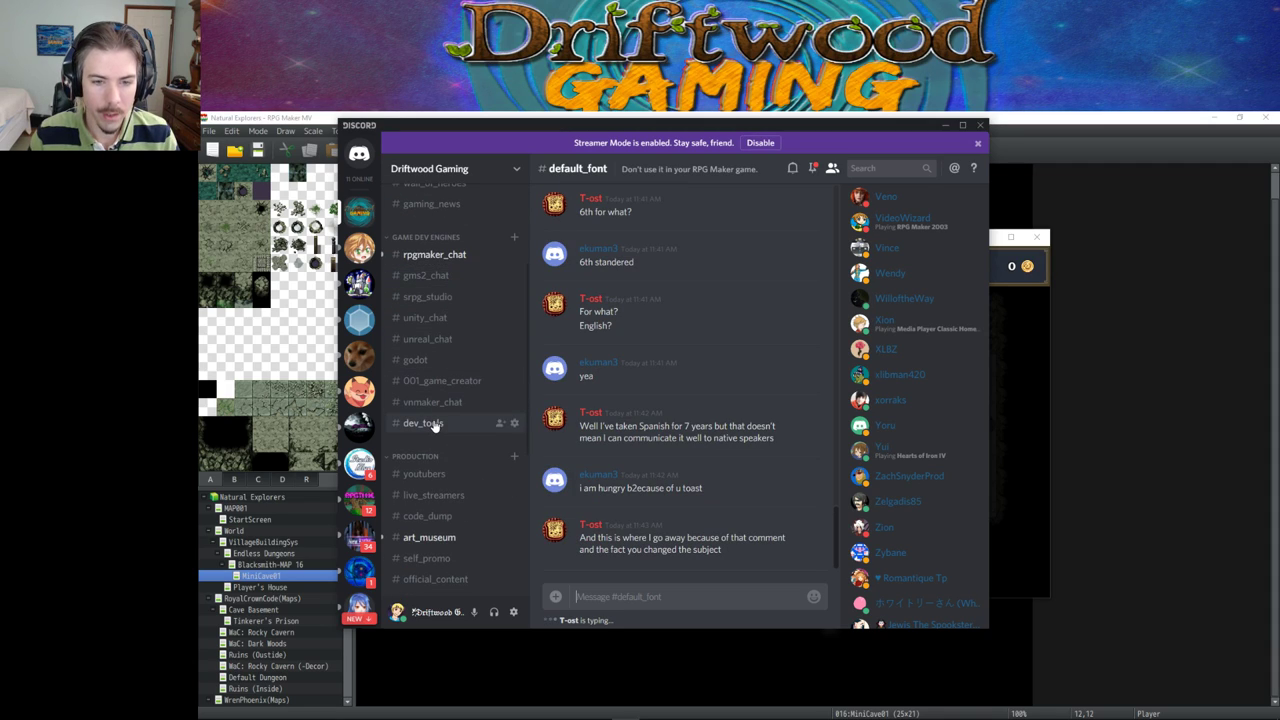
scroll(447, 302, up, 2)
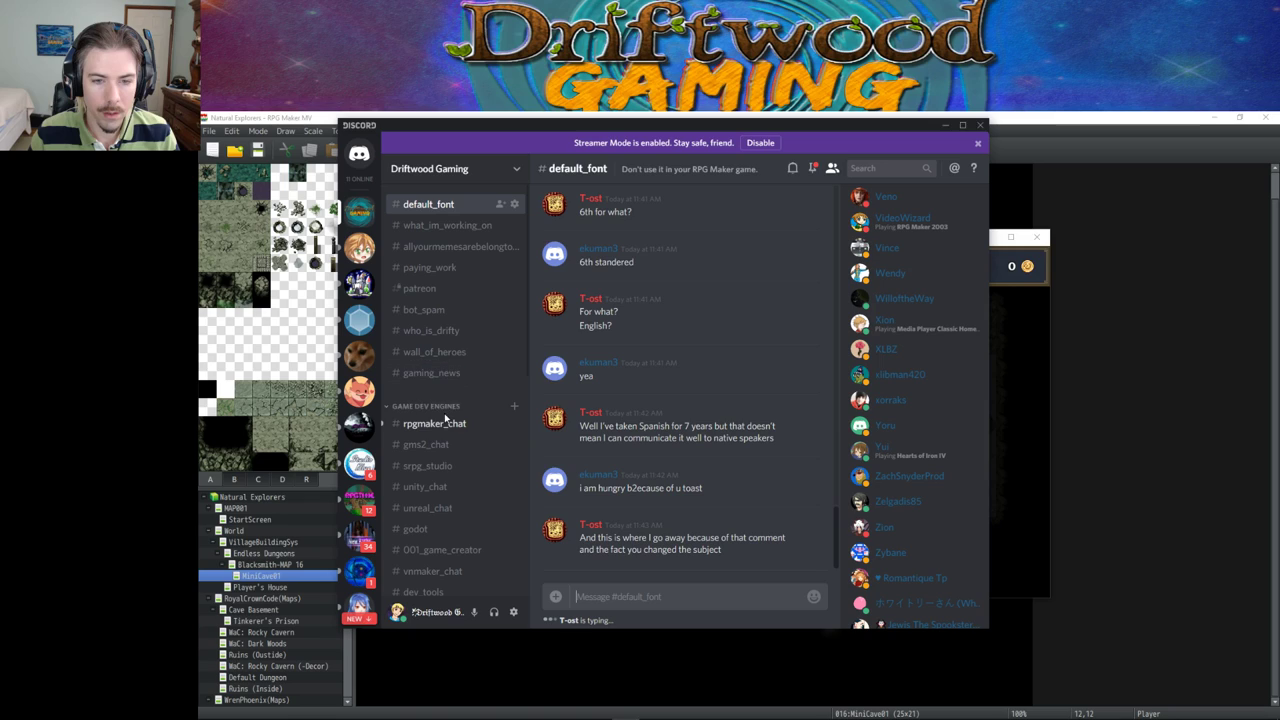
scroll(440, 465, down, 3)
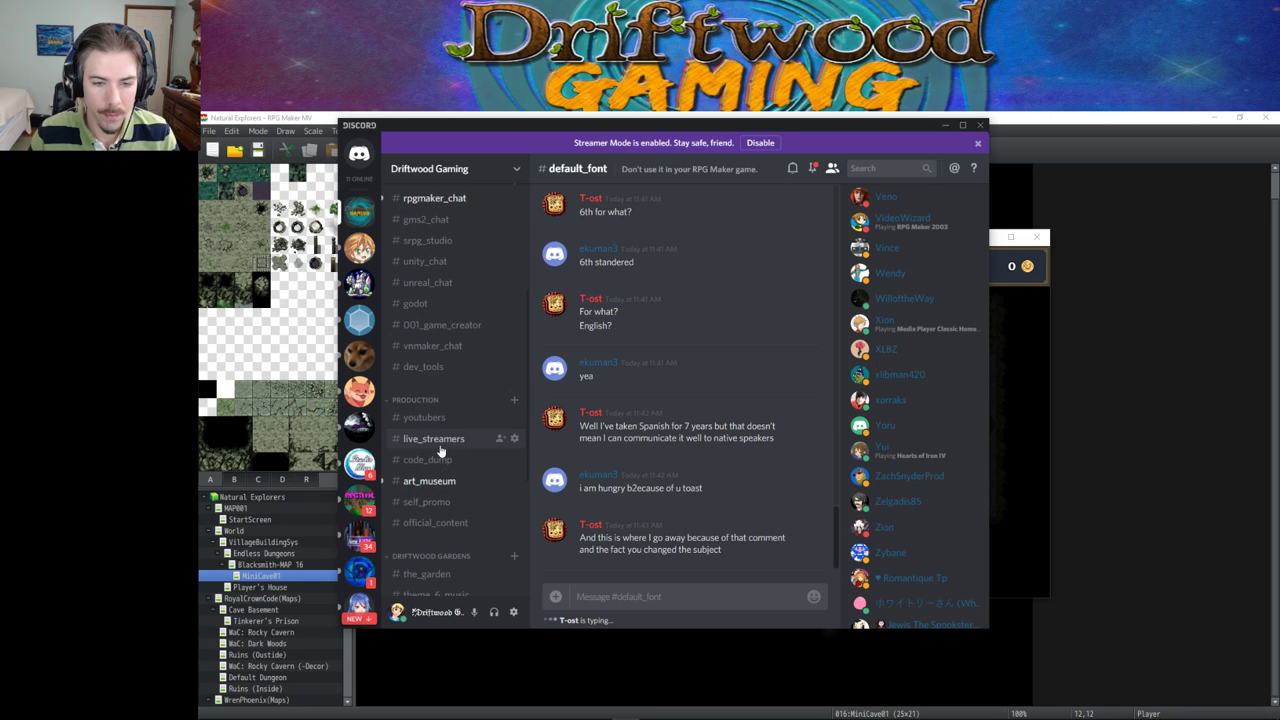
scroll(440, 452, down, 3)
scroll(430, 365, up, 5)
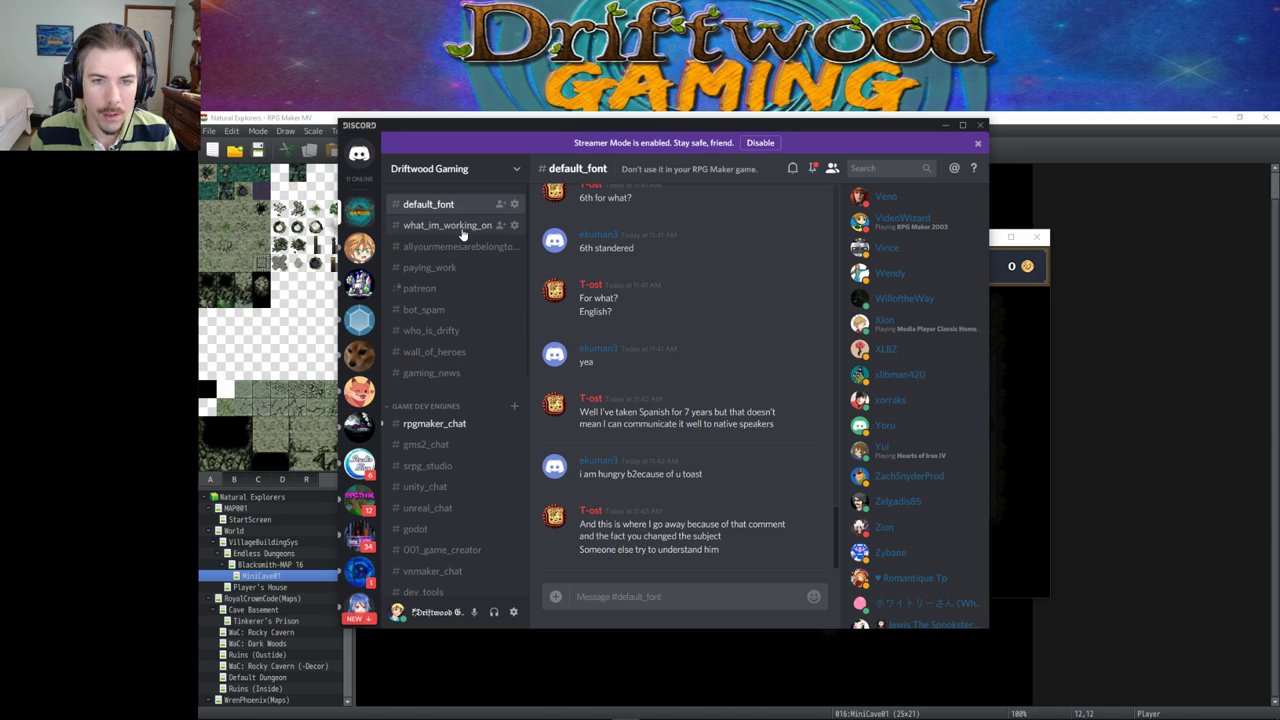
scroll(459, 280, down, 5)
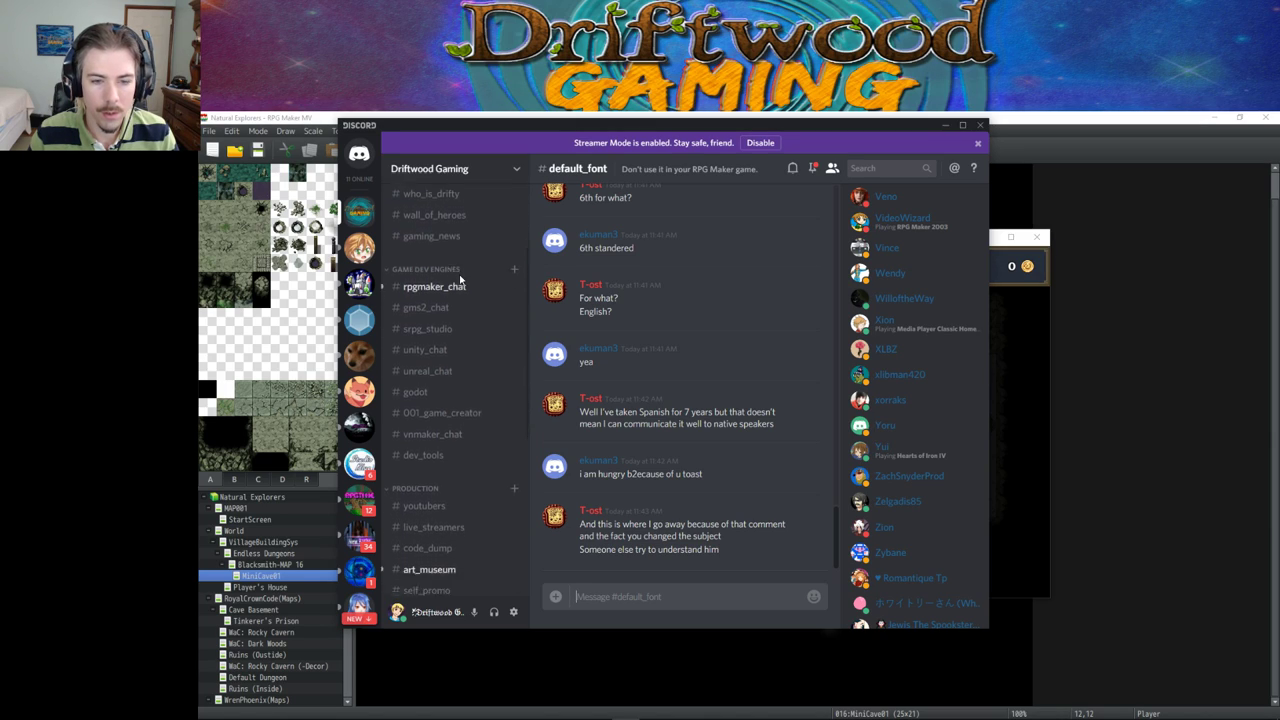
click(446, 370)
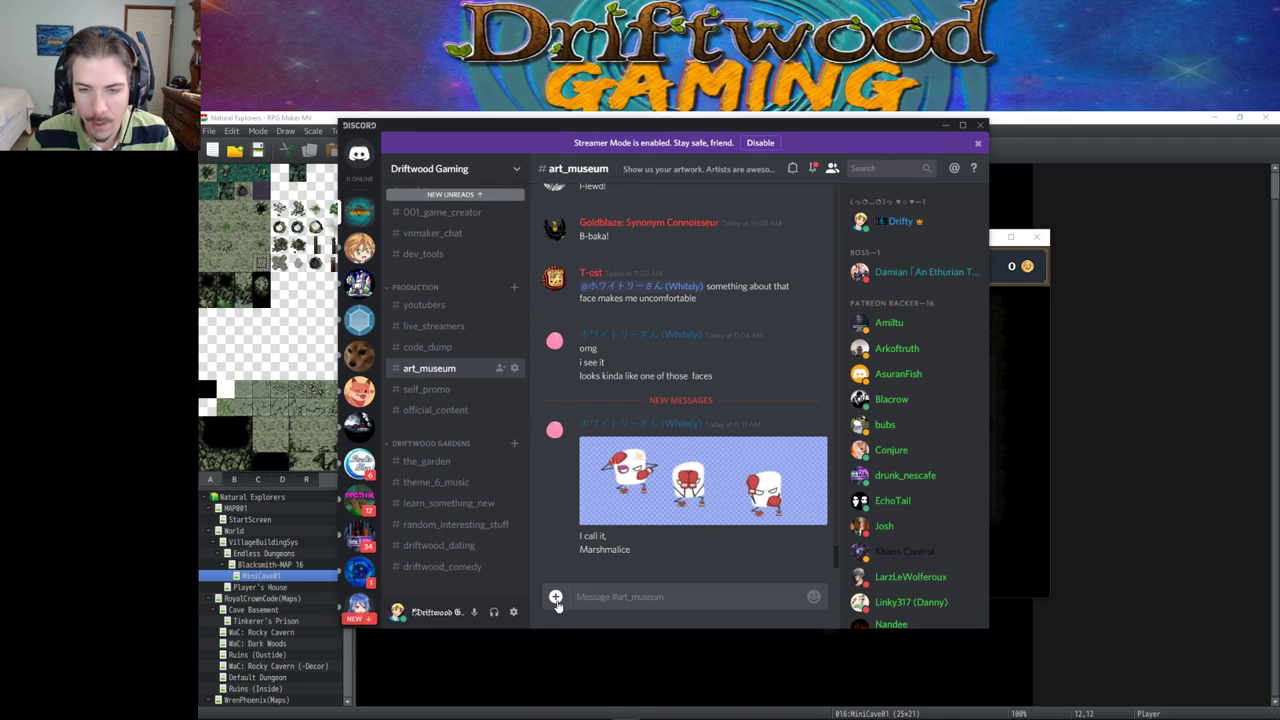
Step: Start attaching a file to the art_museum channel and browse to the RPG Maker\MV folder on the 7200SATA (E:) drive
click(556, 600)
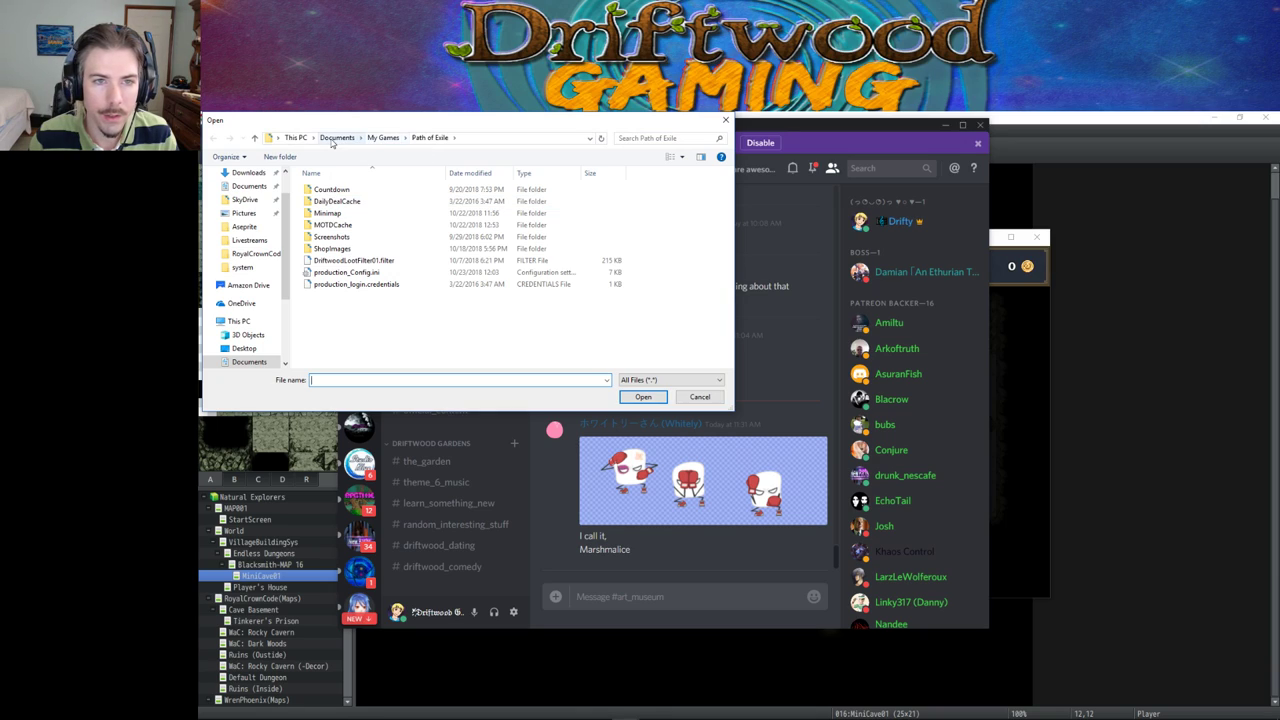
scroll(245, 334, down, 1)
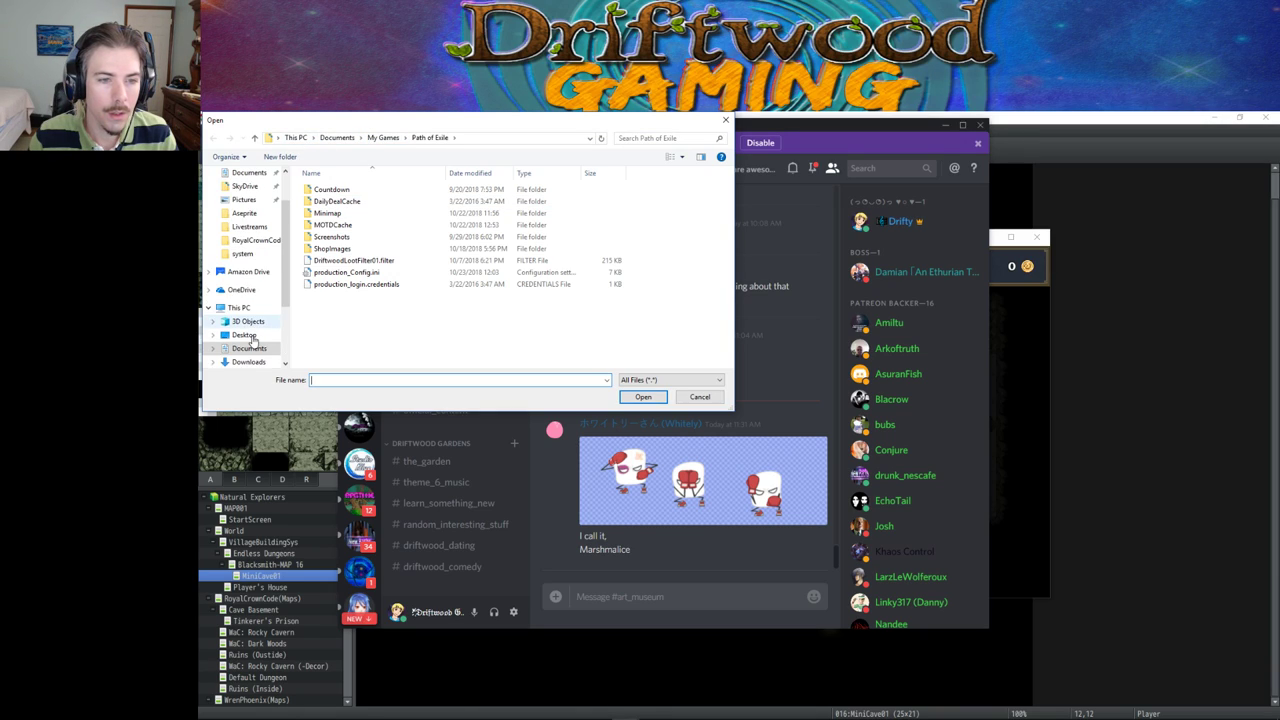
scroll(250, 338, down, 3)
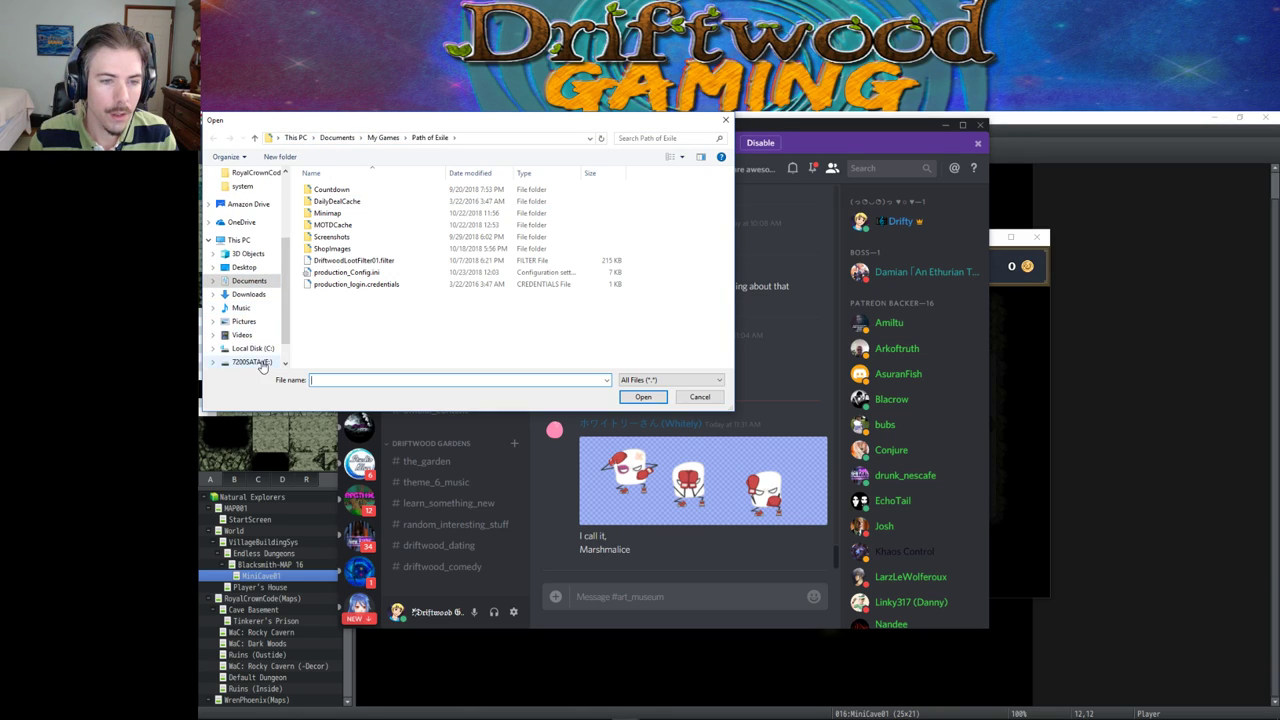
click(248, 356)
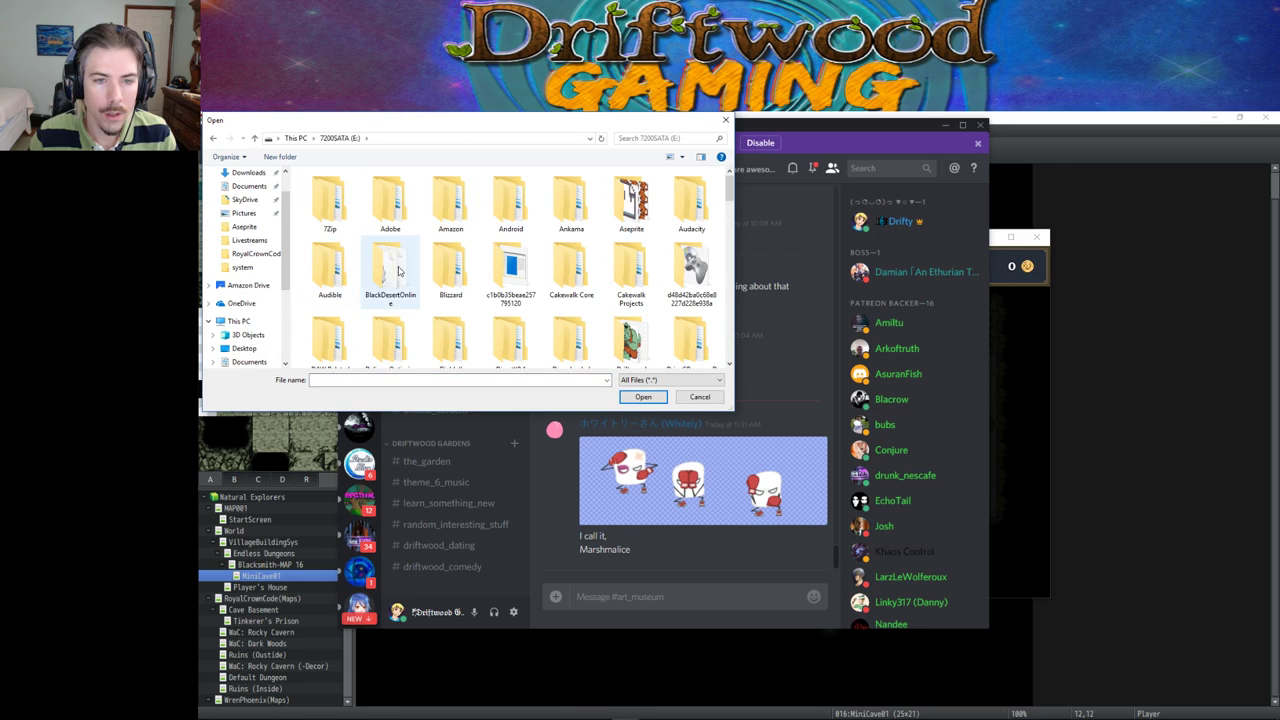
scroll(450, 265, down, 1)
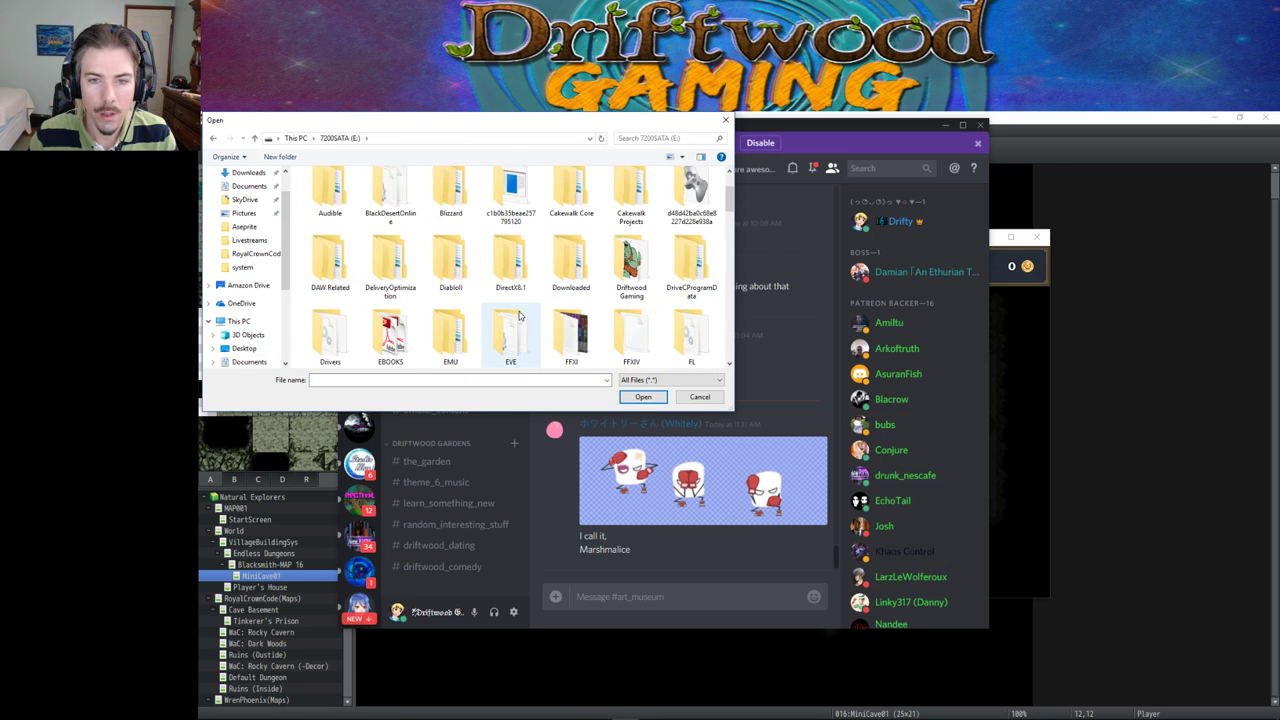
scroll(530, 308, down, 6)
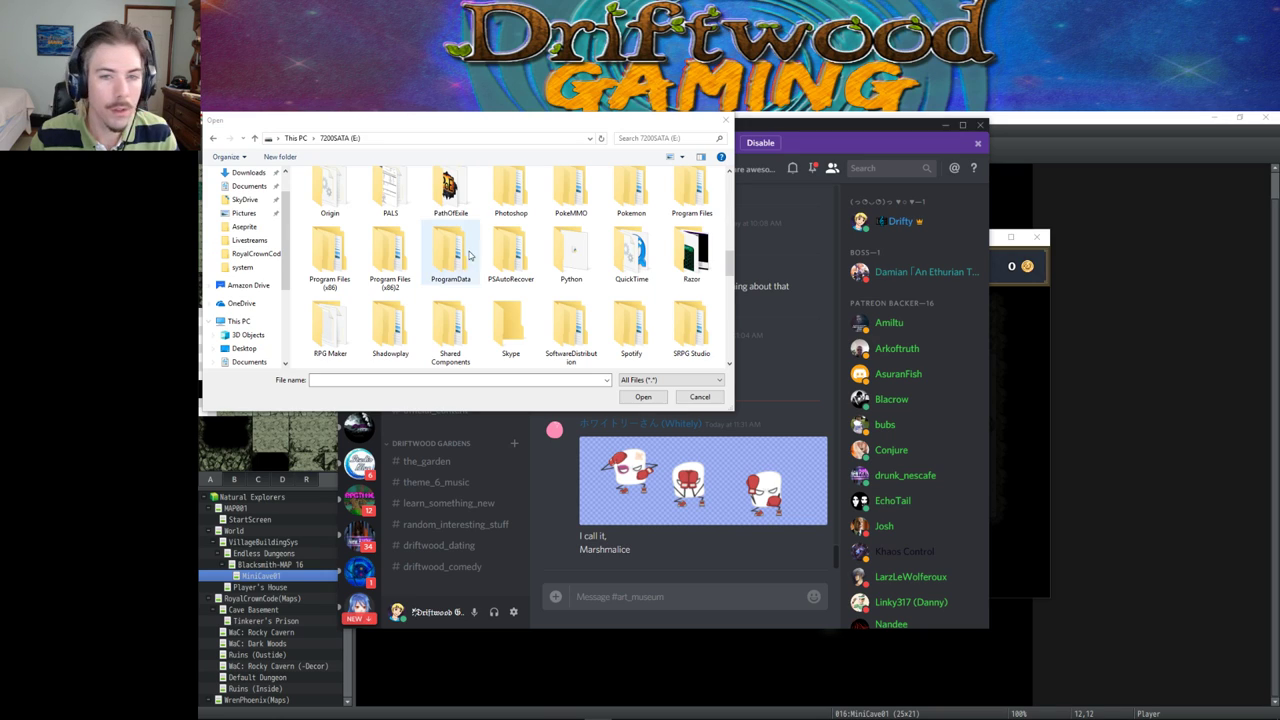
click(616, 270)
scroll(448, 287, down, 1)
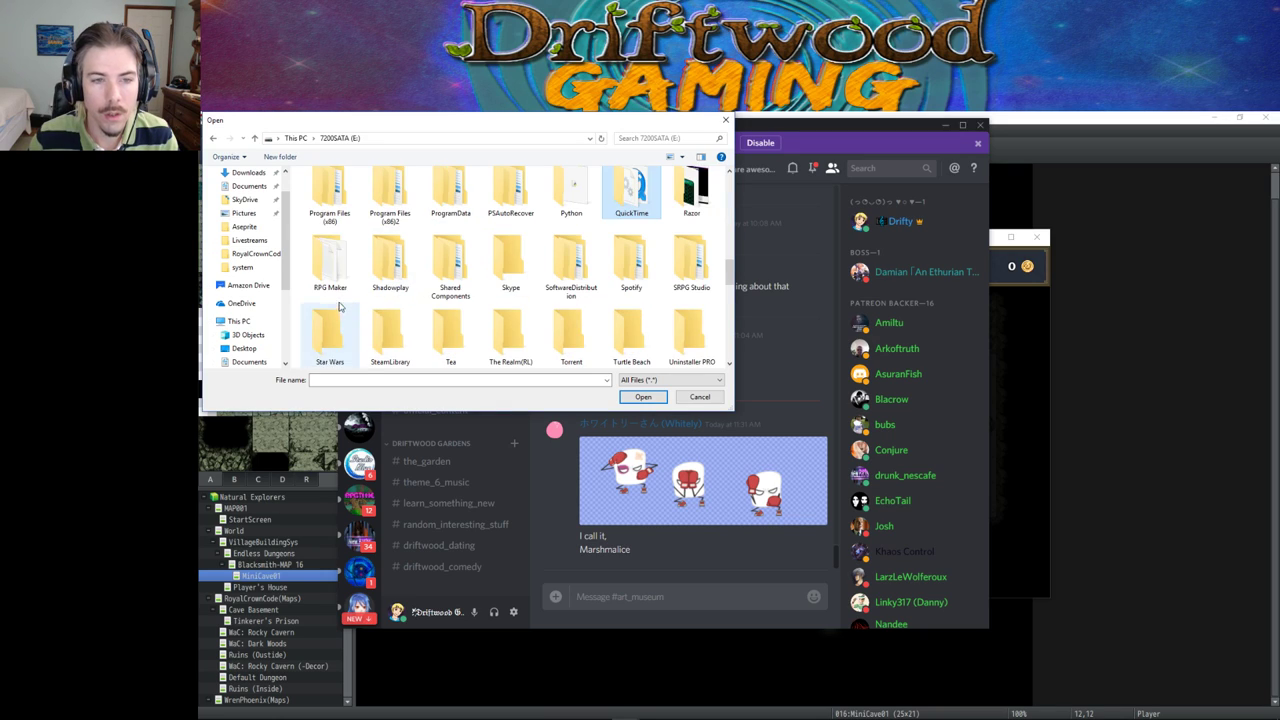
double_click(333, 258)
double_click(340, 237)
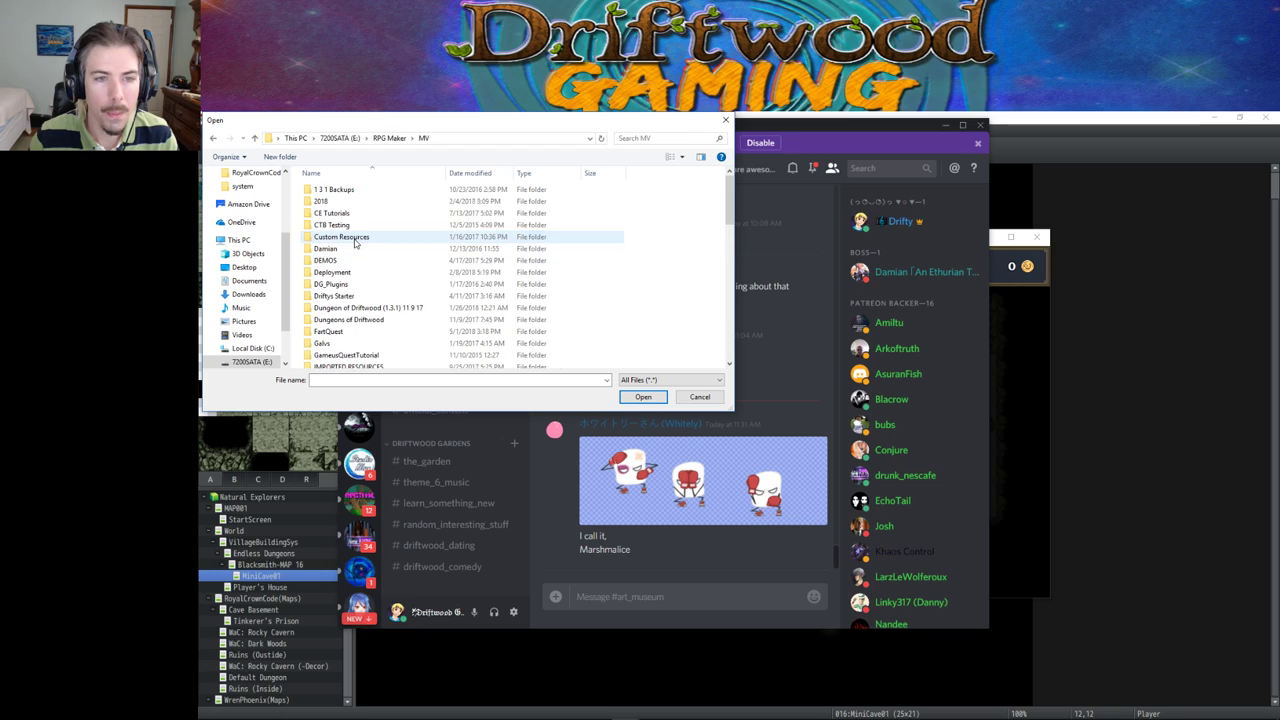
Step: Choose !$DG_AlienDino01Sheet.png from Natural Explorers\img\characters and upload it to the art_museum channel
scroll(360, 295, down, 1)
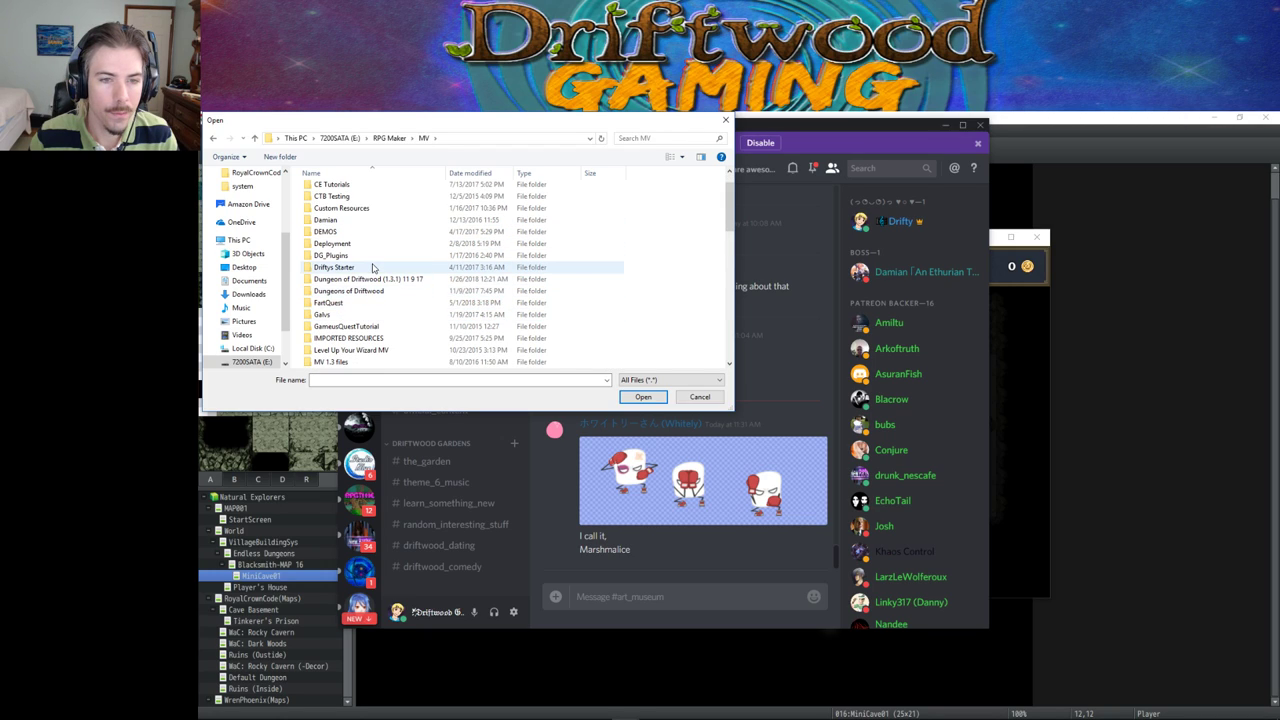
scroll(373, 267, down, 1)
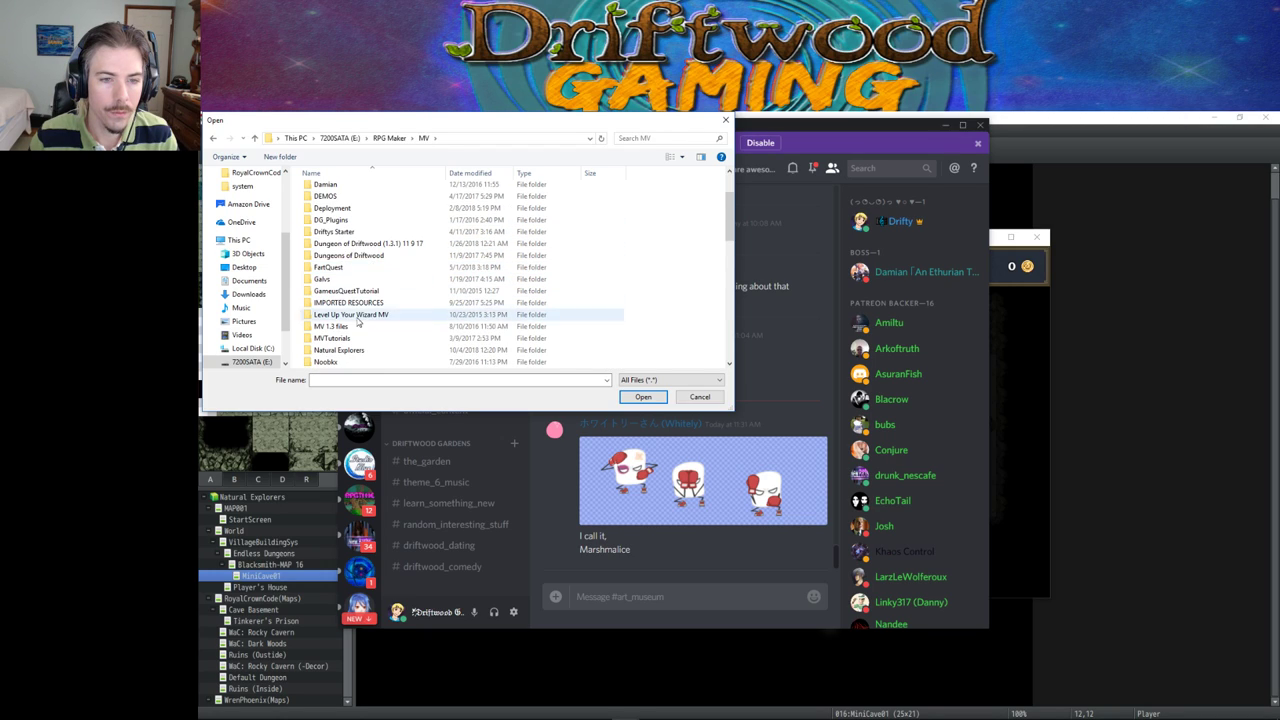
double_click(345, 350)
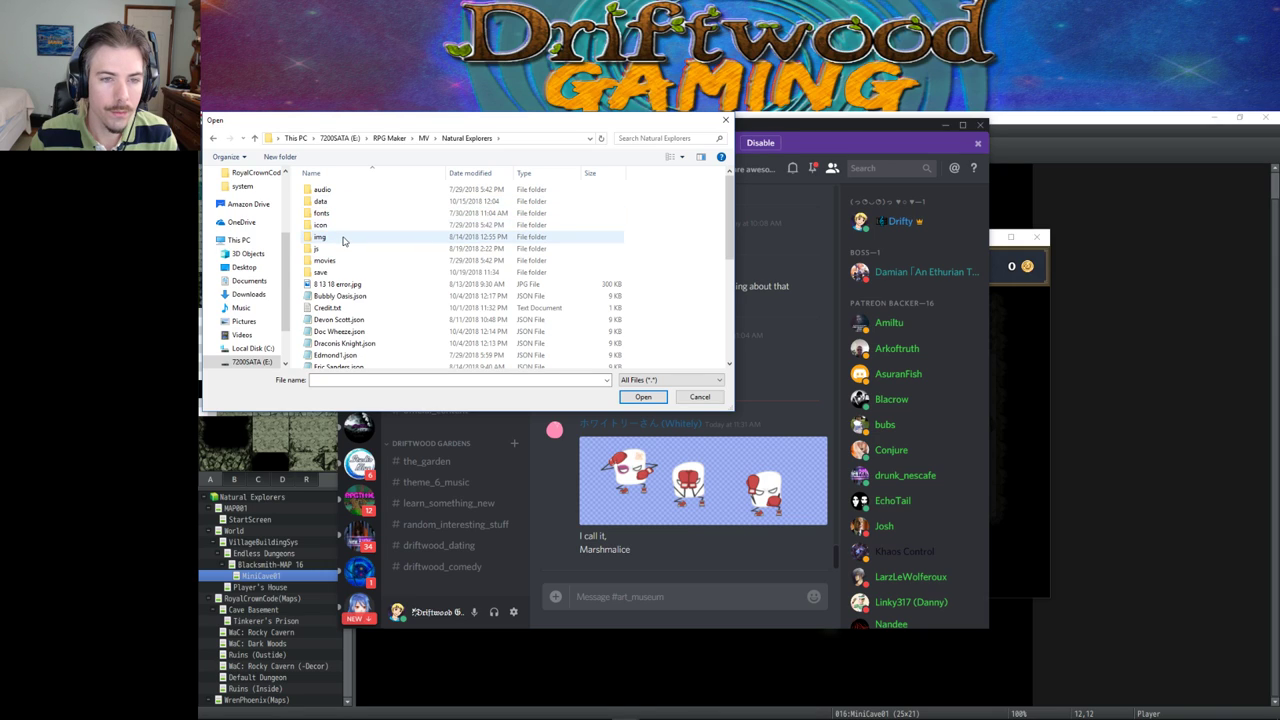
double_click(344, 238)
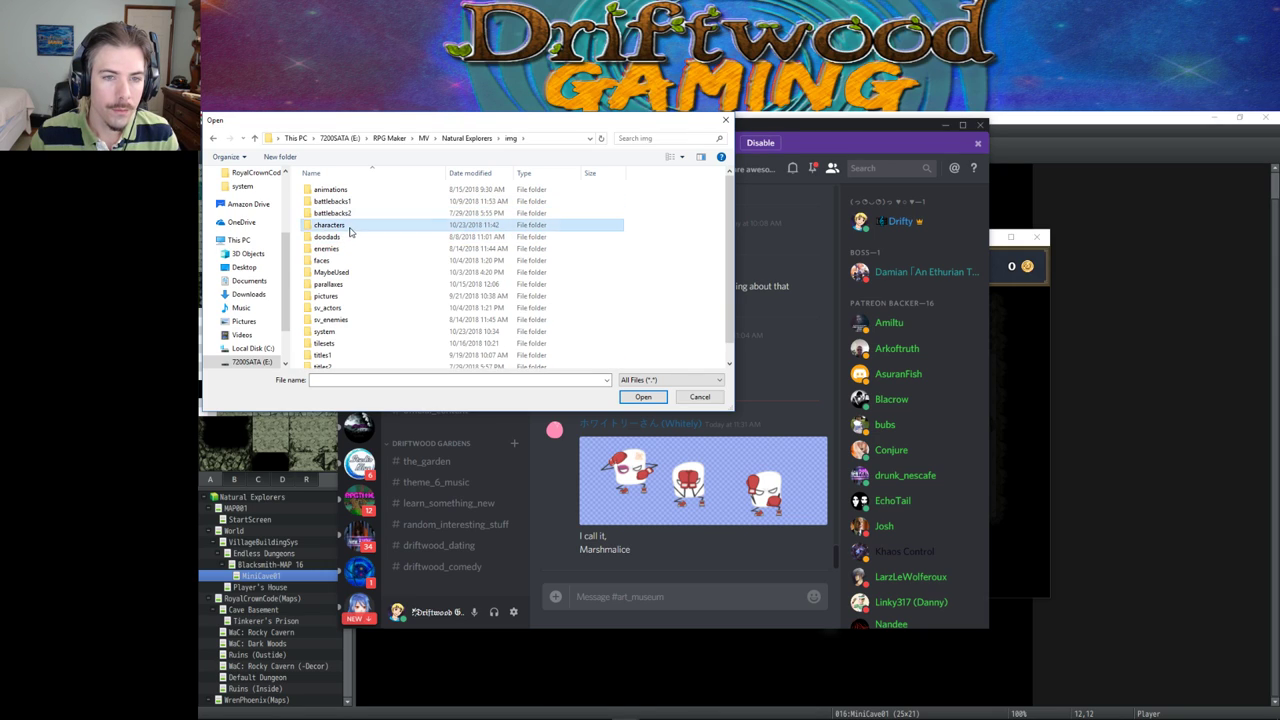
double_click(348, 226)
click(570, 342)
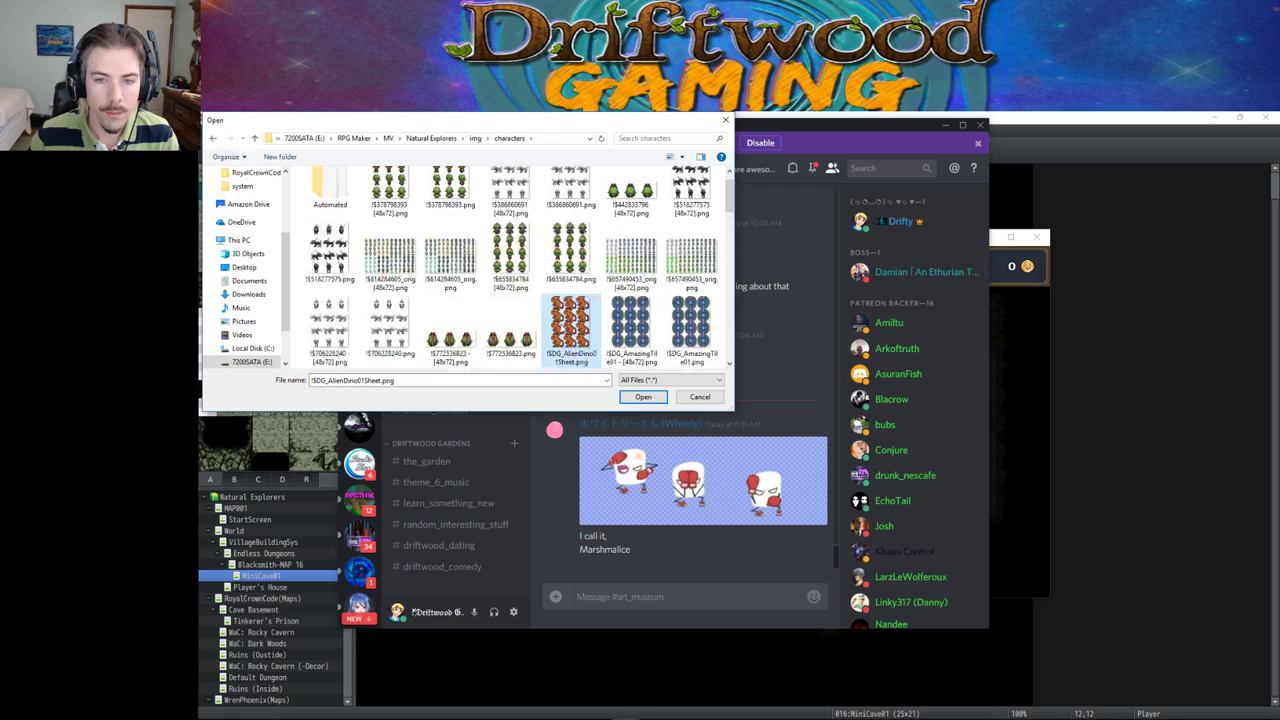
click(642, 397)
click(789, 437)
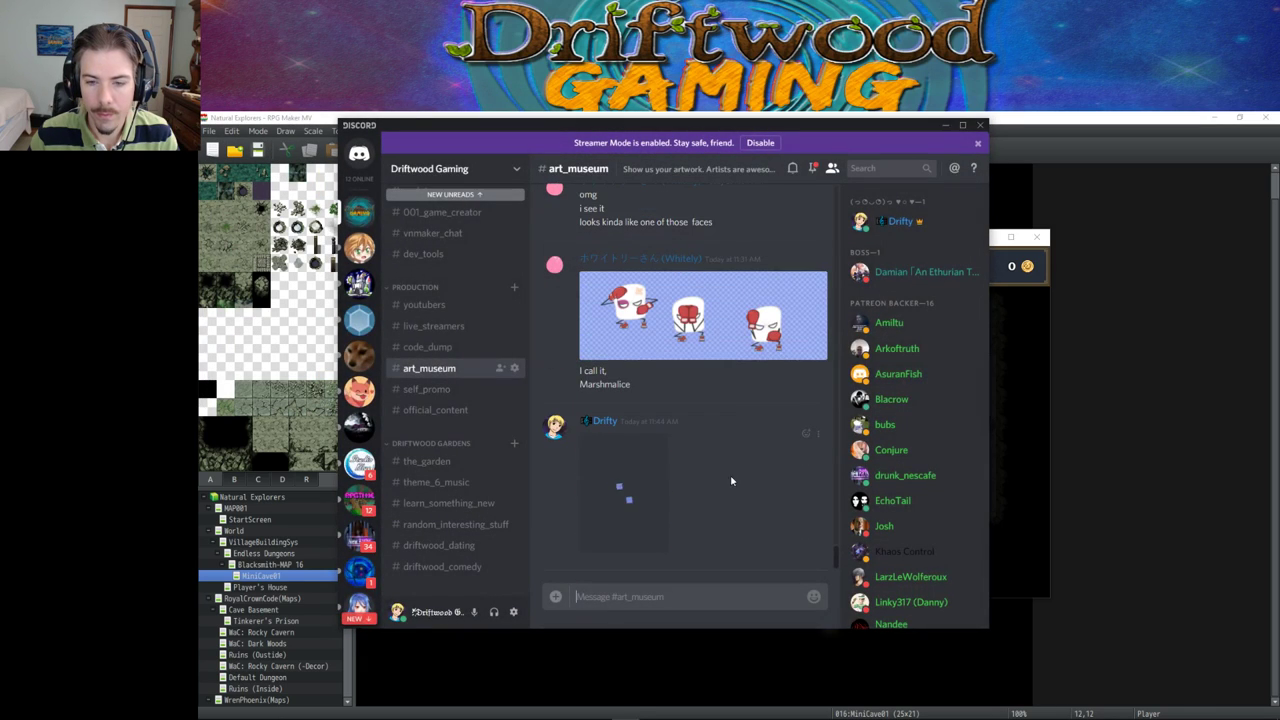
Step: Examine the posted alien dino sprite sheet enlarged, and look through the server's channel list
click(620, 472)
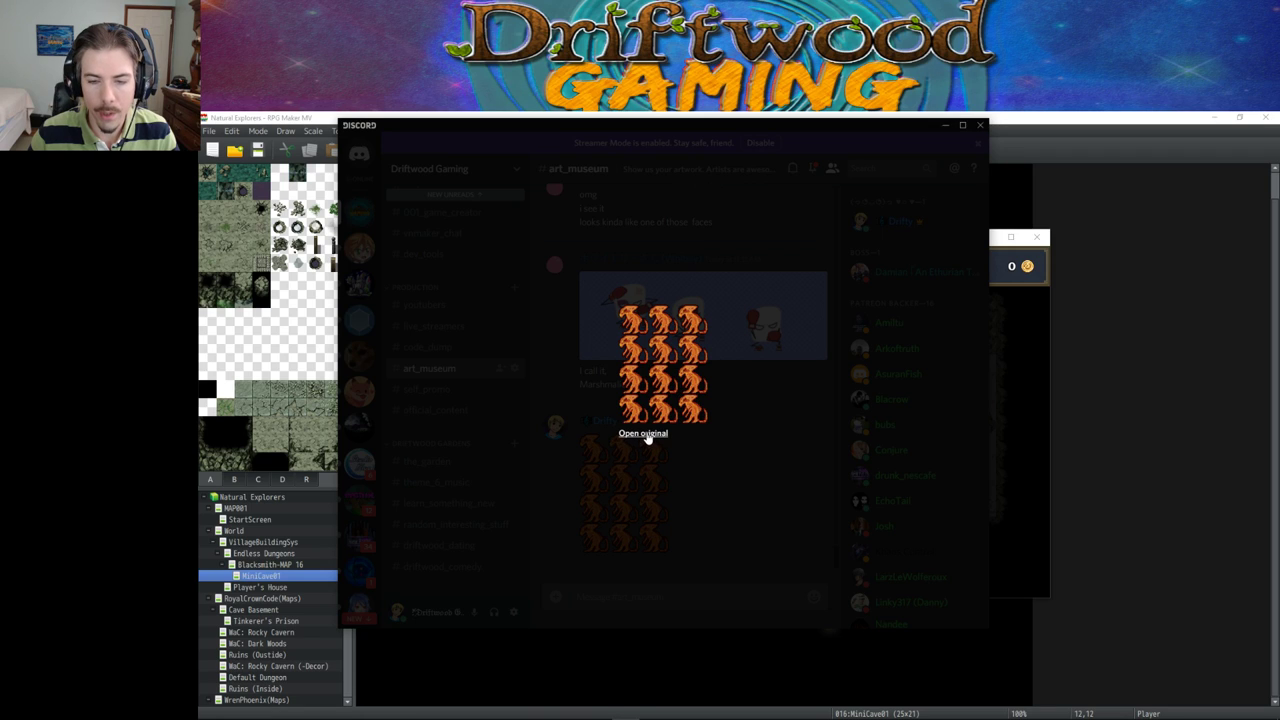
click(698, 597)
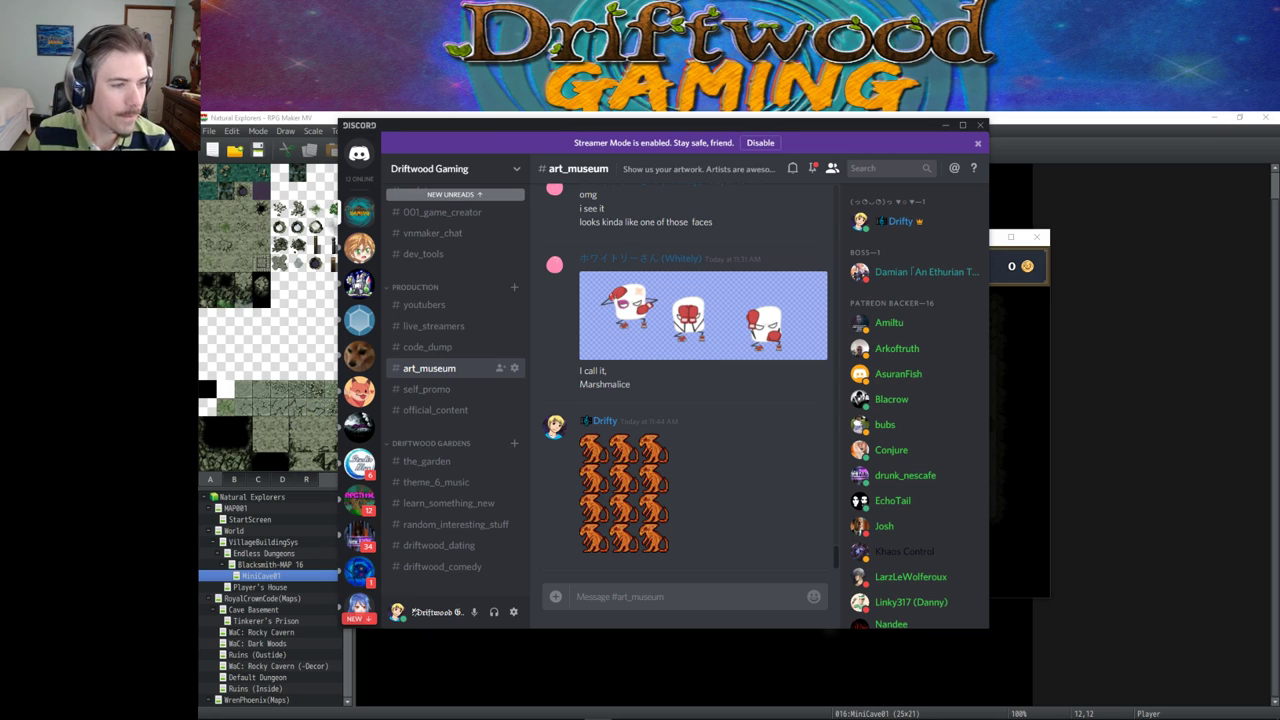
scroll(455, 390, down, 3)
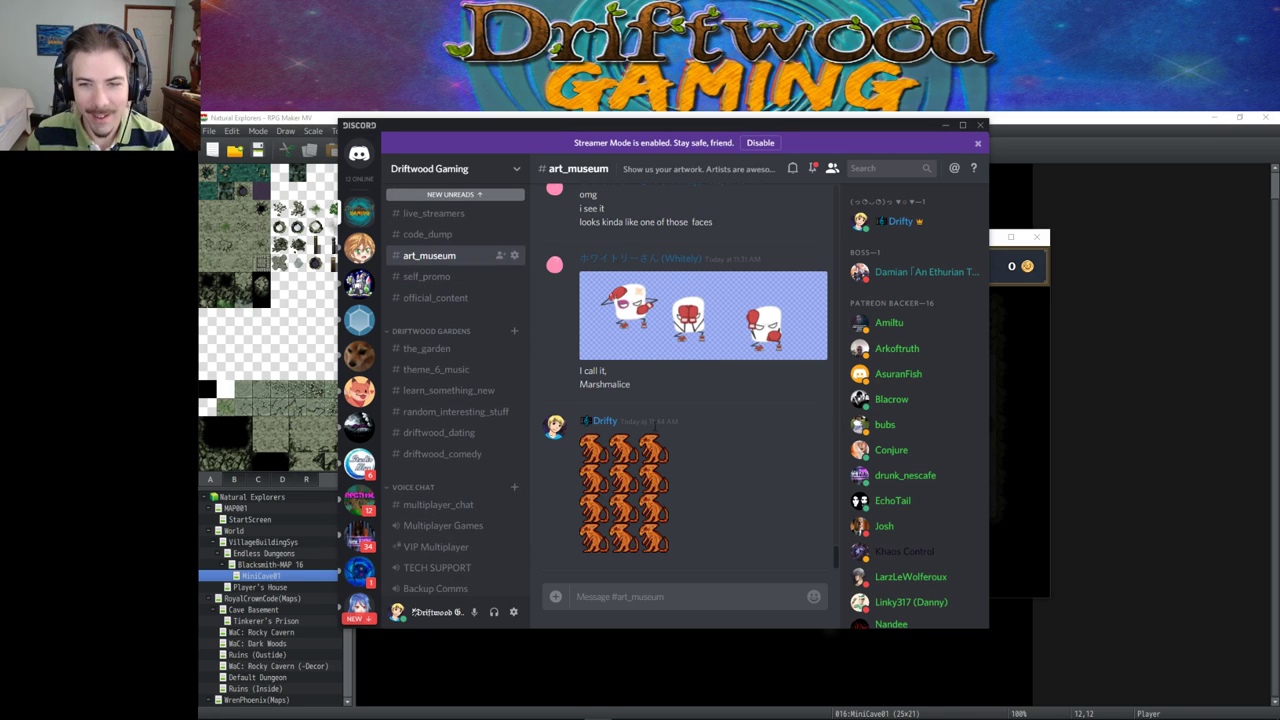
scroll(660, 426, up, 5)
scroll(660, 426, down, 4)
scroll(660, 426, down, 1)
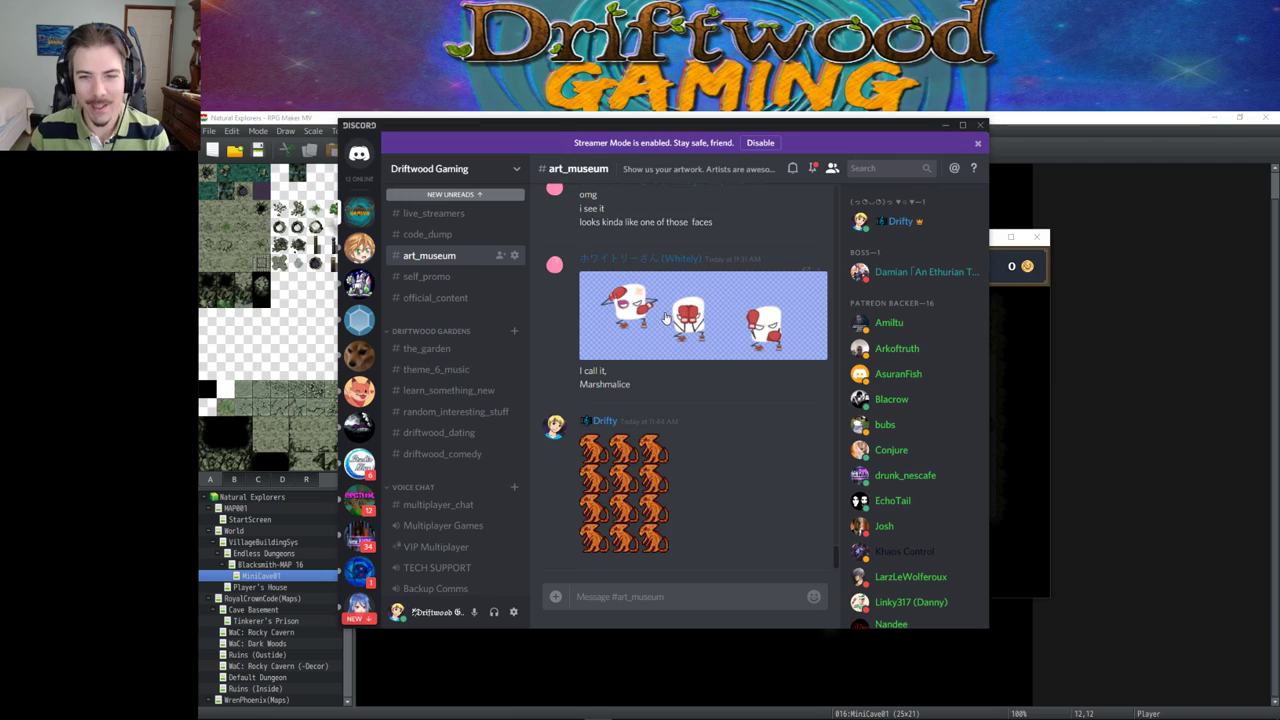
scroll(666, 318, up, 5)
scroll(666, 318, down, 10)
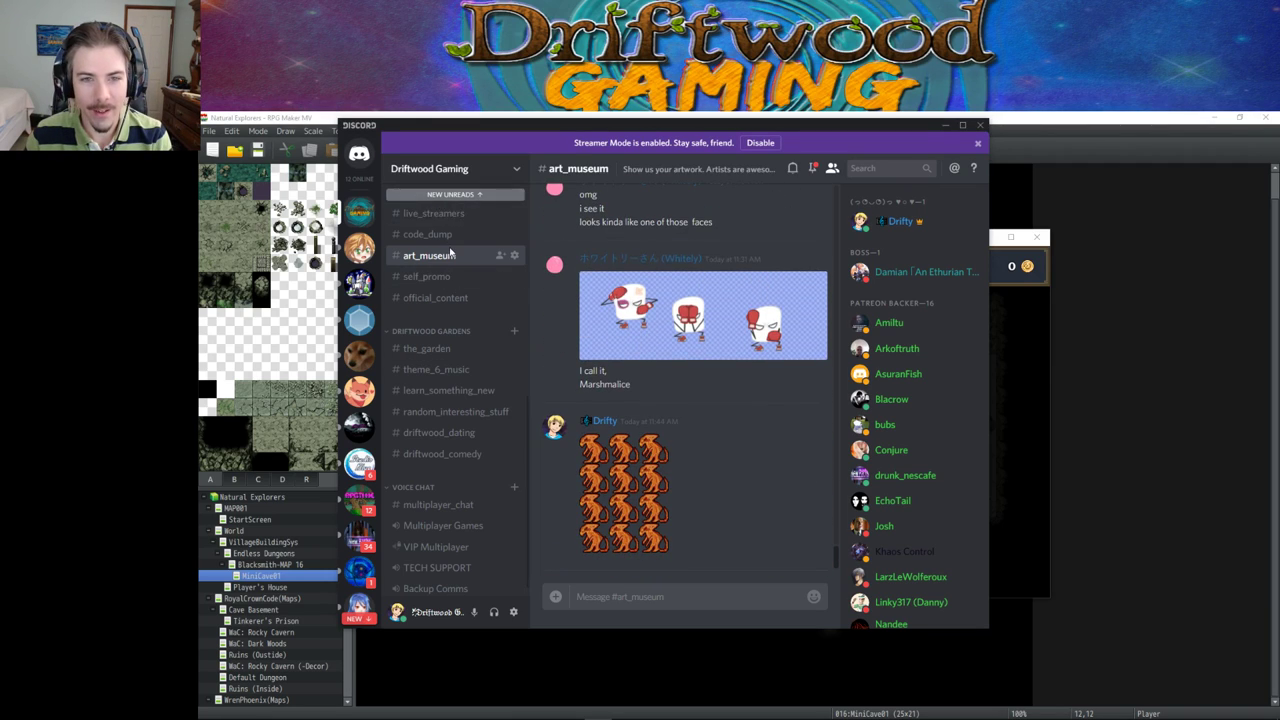
Step: Open the rpgmaker_chat channel, view the posted battler sprite sheet enlarged, and read the note tags down to the latest message
scroll(437, 428, down, 5)
click(437, 425)
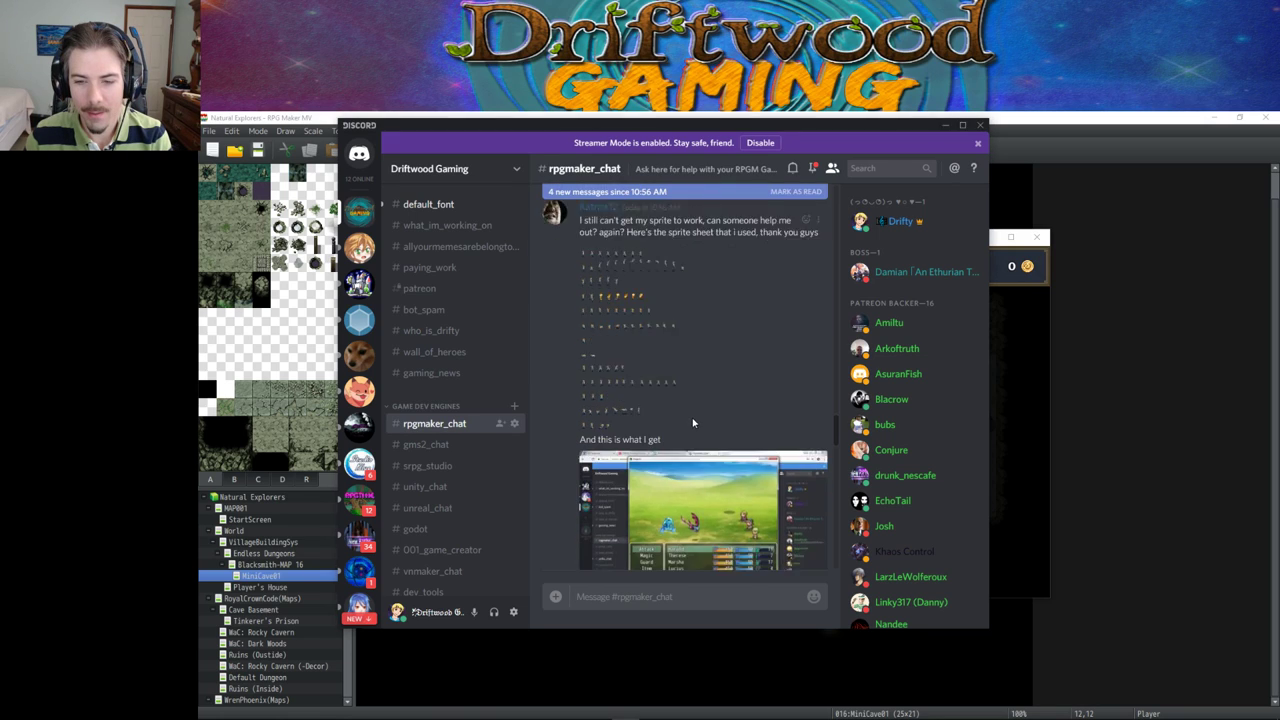
click(633, 448)
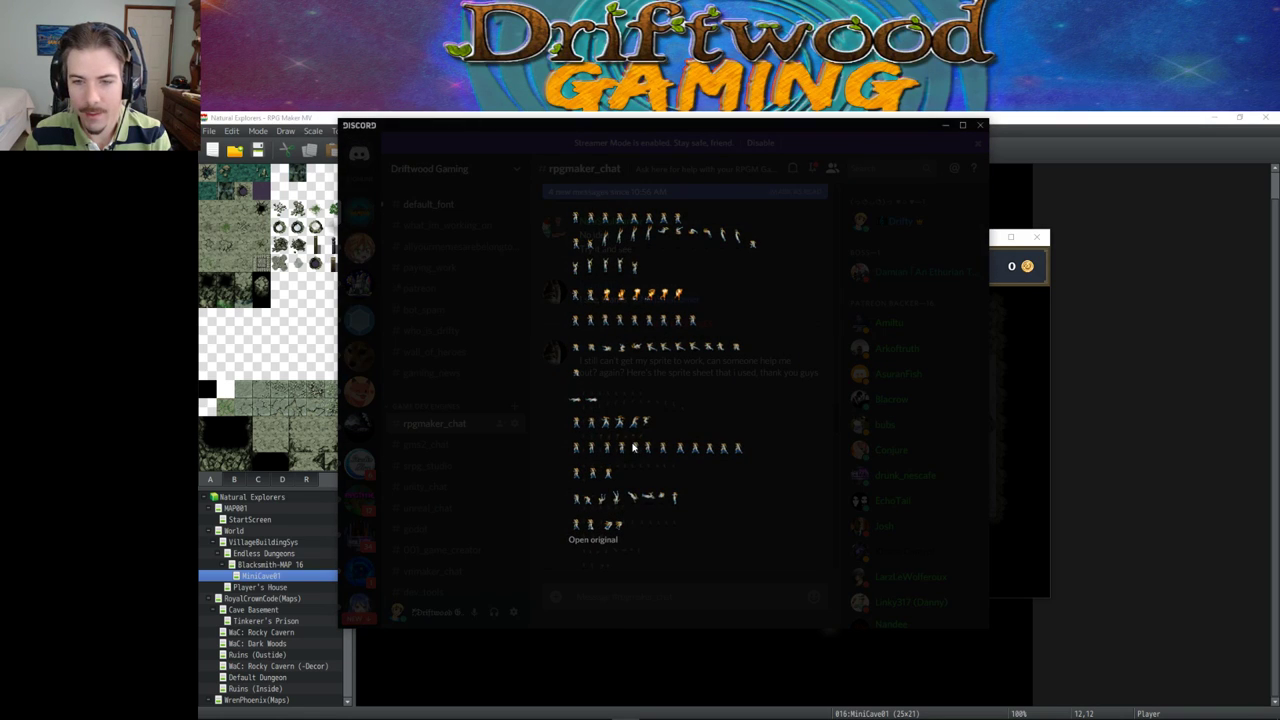
click(685, 571)
scroll(665, 500, down, 10)
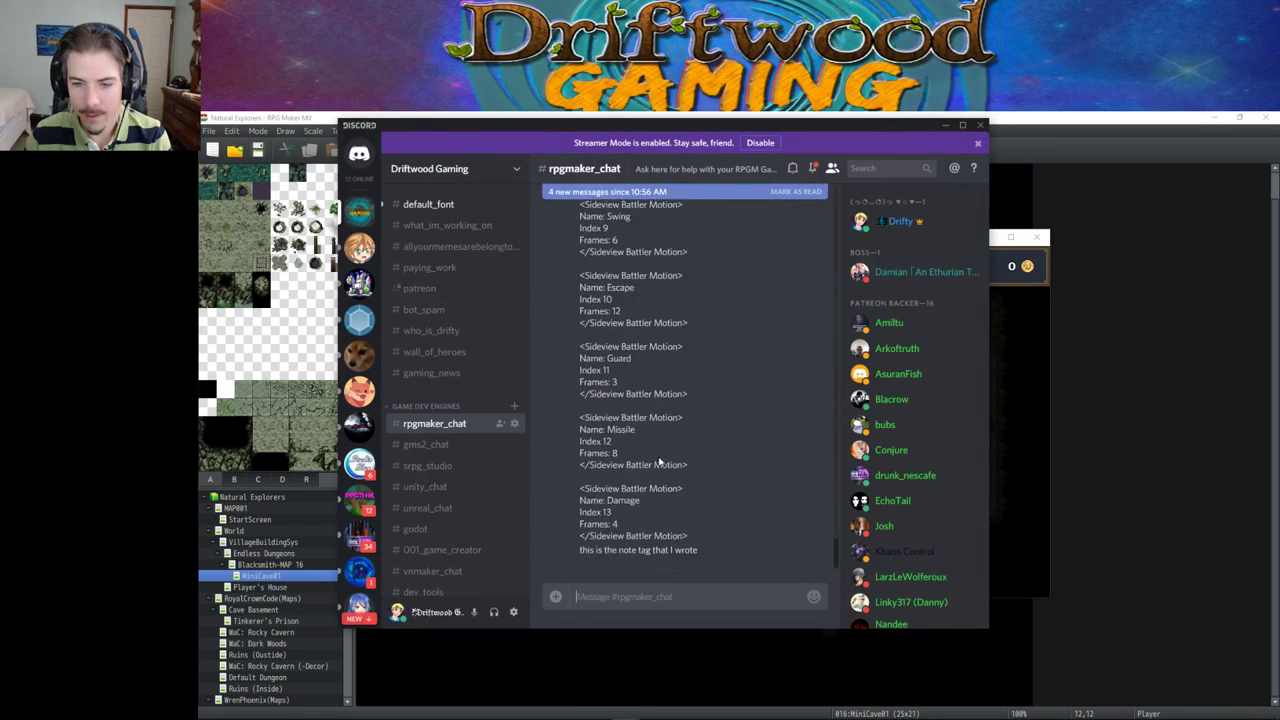
Step: Find the Tyrannosaurus picture in the default_font channel and open its original in the browser
click(425, 204)
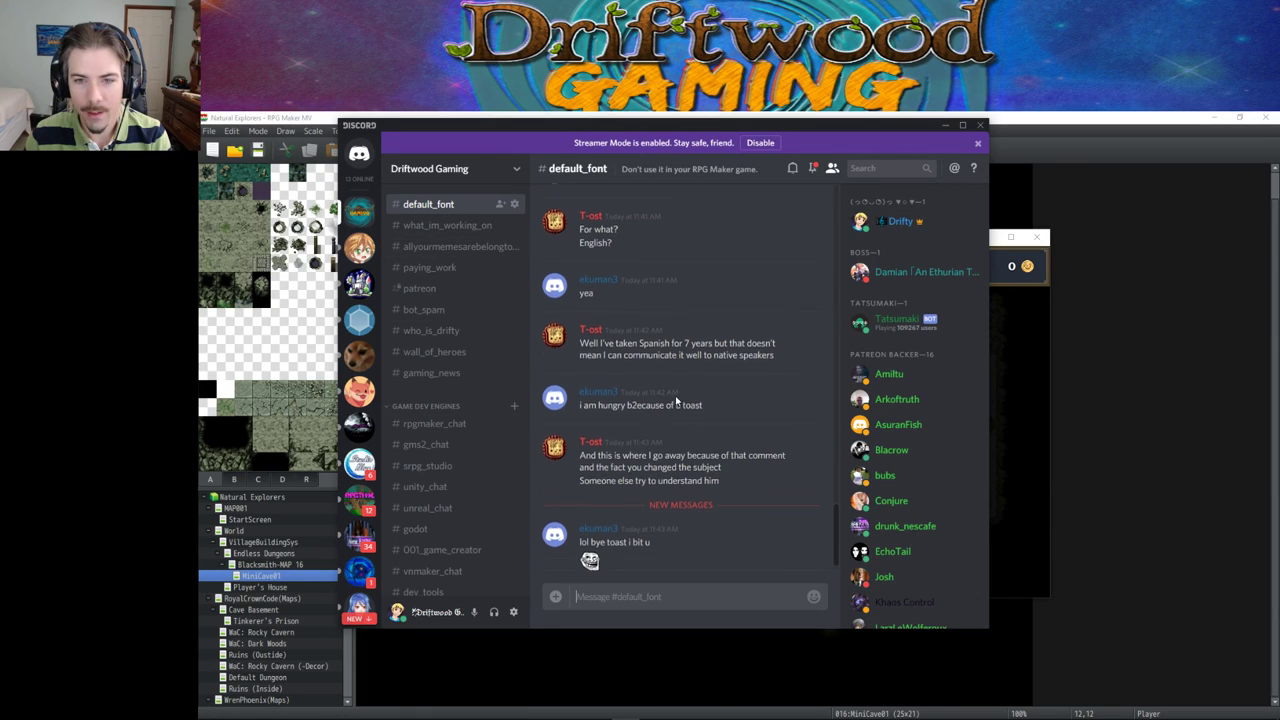
scroll(676, 399, up, 15)
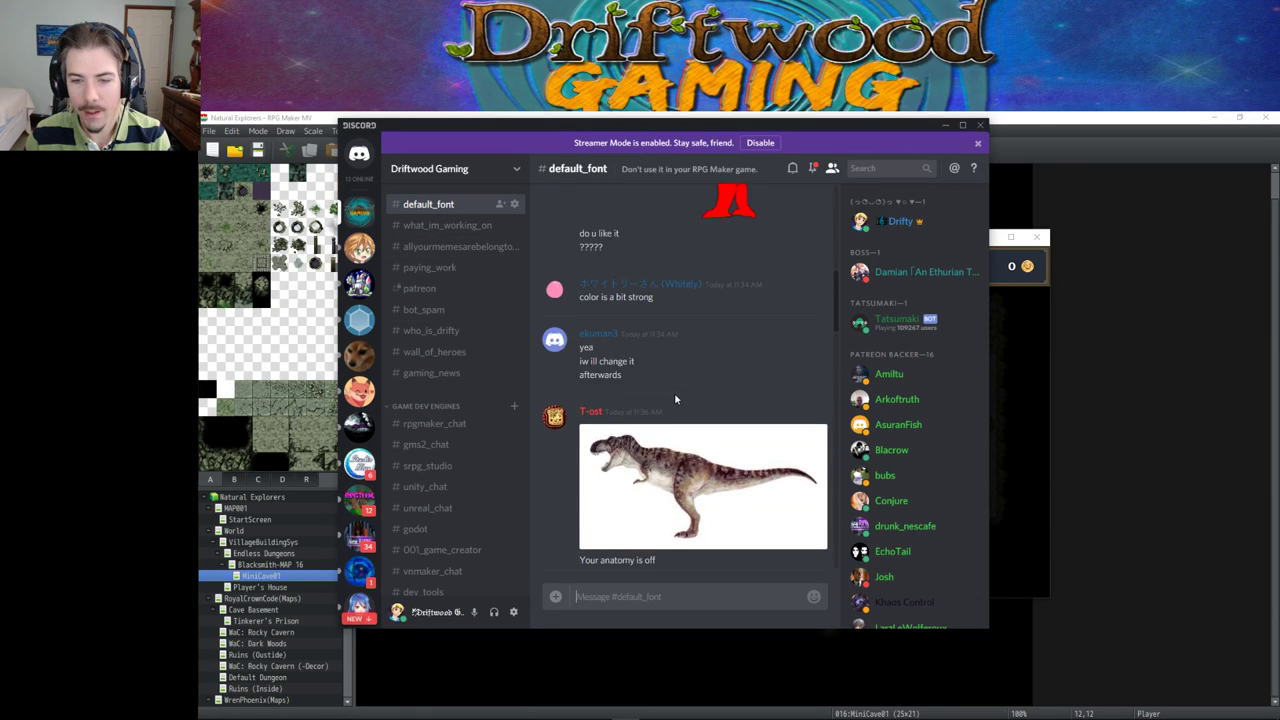
scroll(674, 398, down, 3)
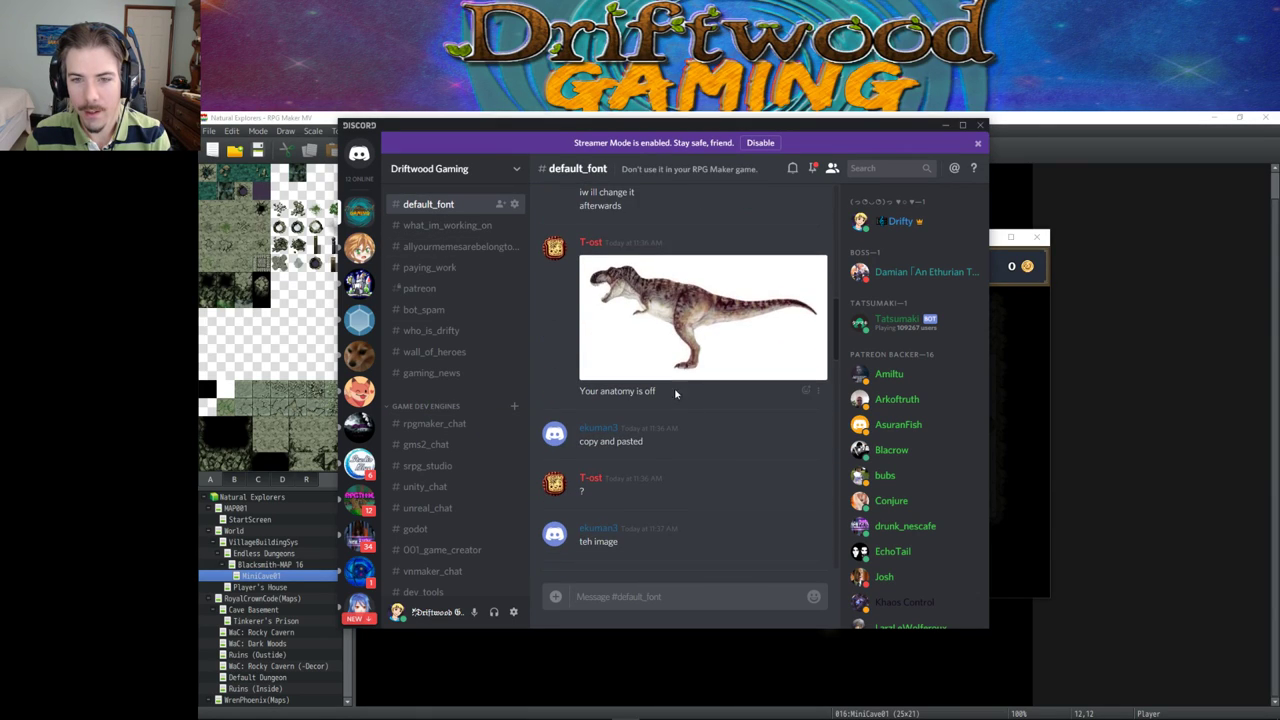
click(646, 317)
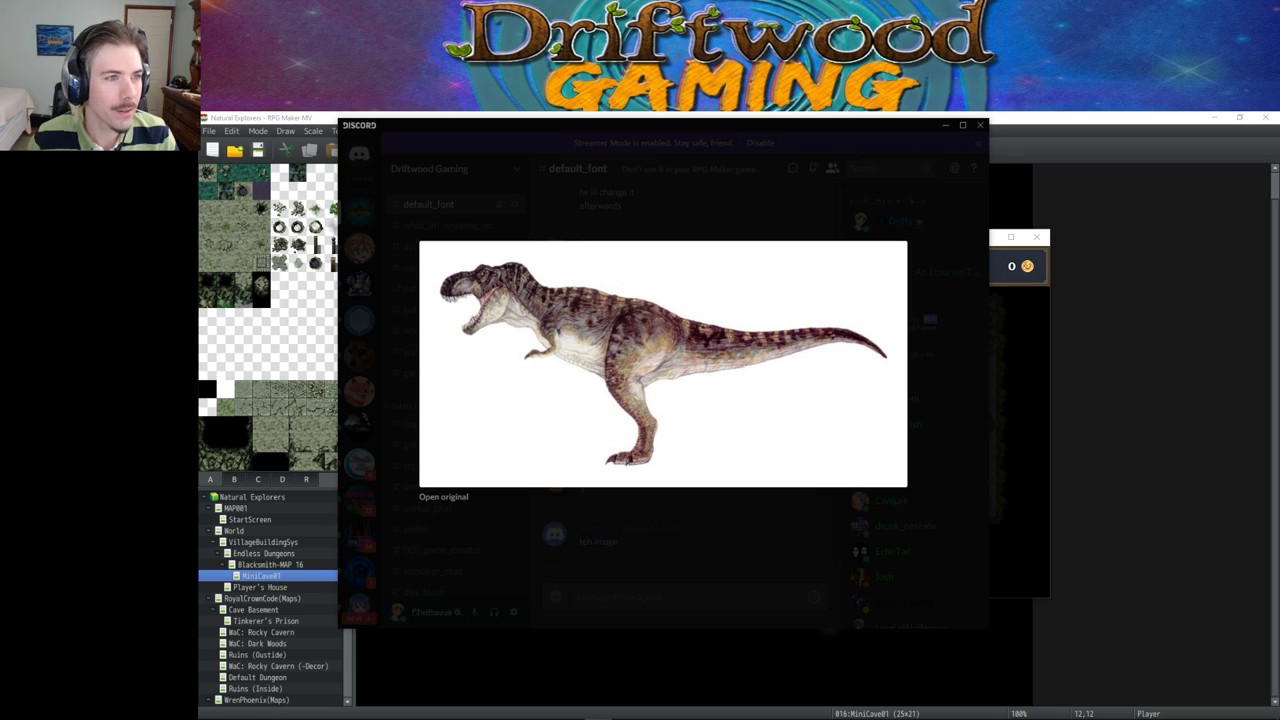
click(443, 496)
Step: Save the dinosaur picture as image0.jpg in the Natural Explorers project's img\MaybeUsed folder
right_click(543, 382)
click(593, 410)
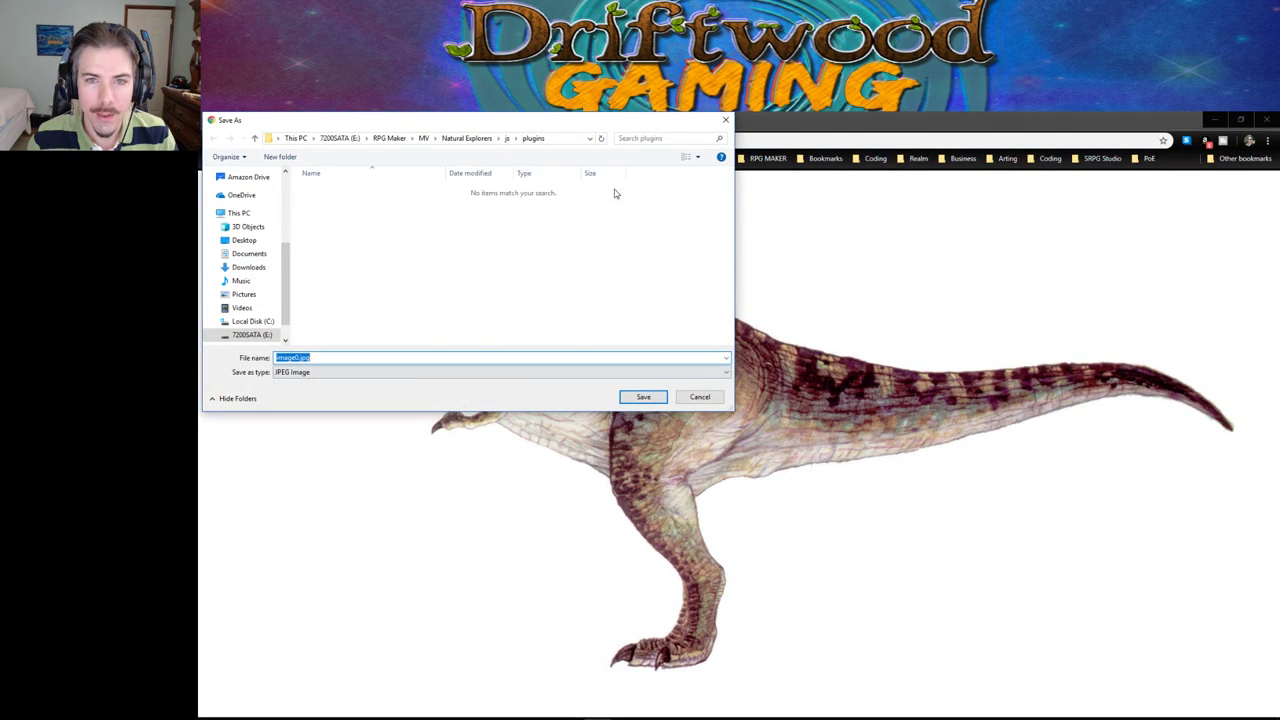
click(466, 138)
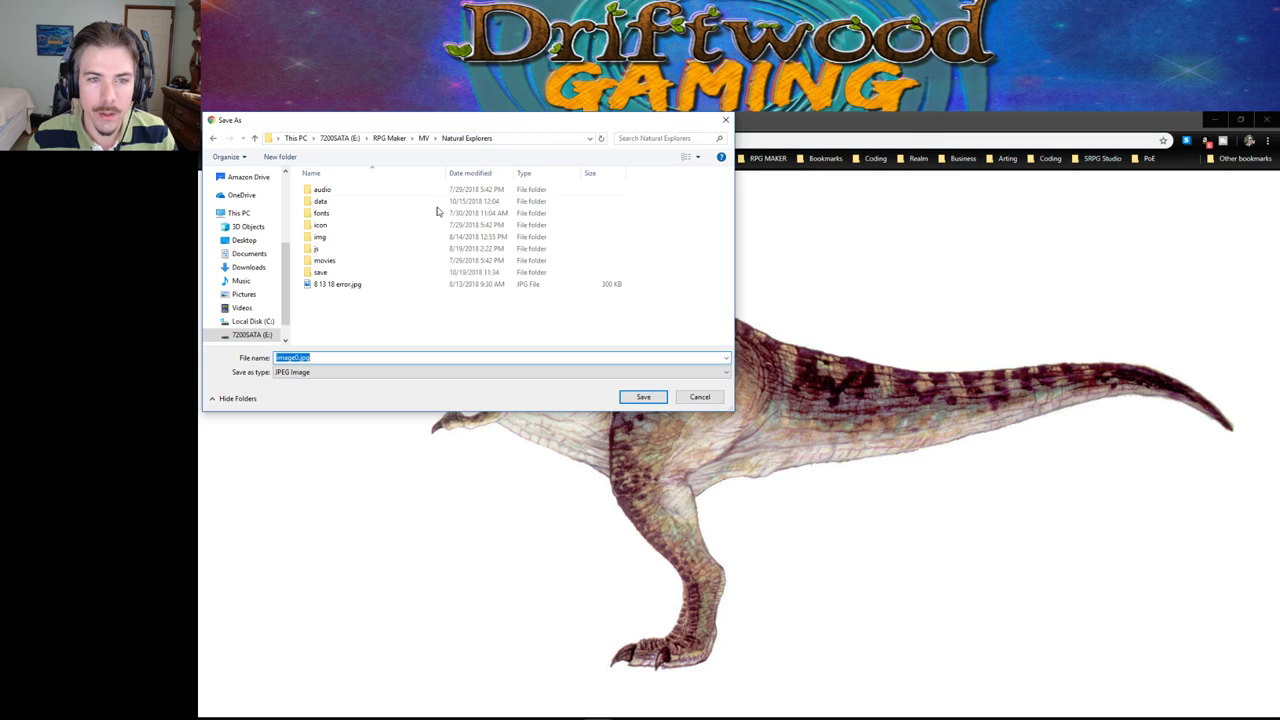
double_click(336, 238)
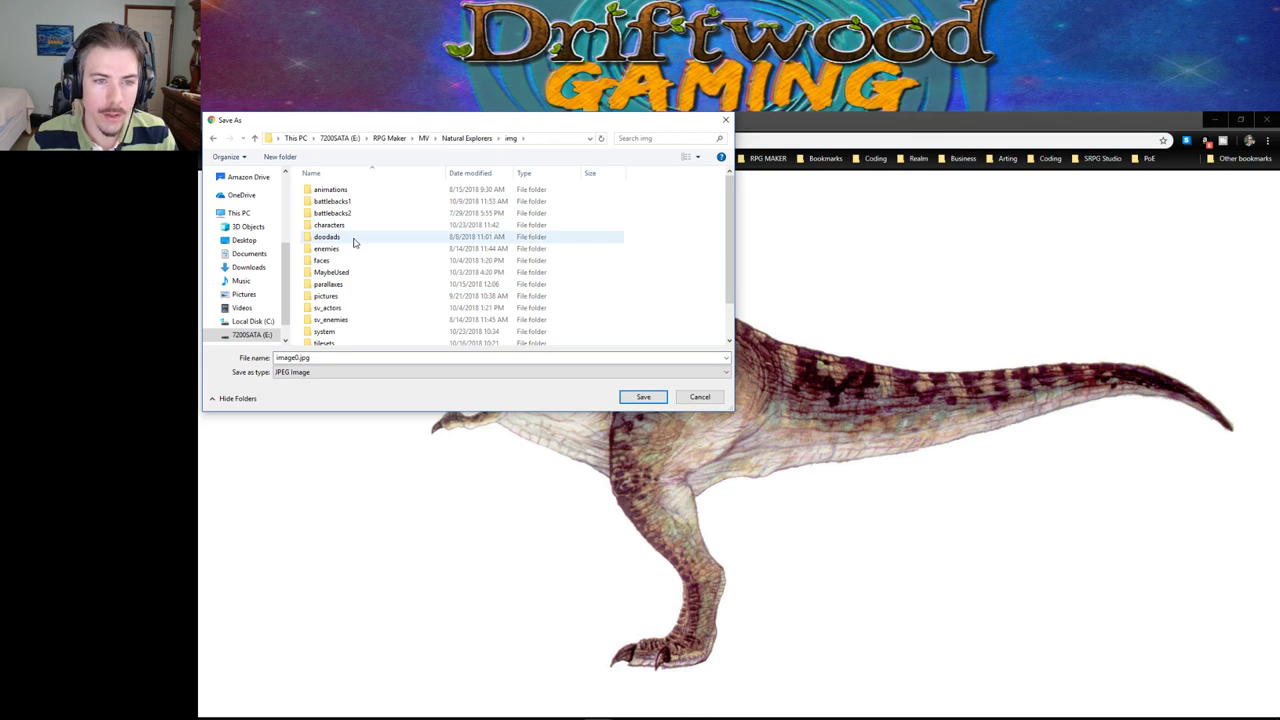
double_click(332, 272)
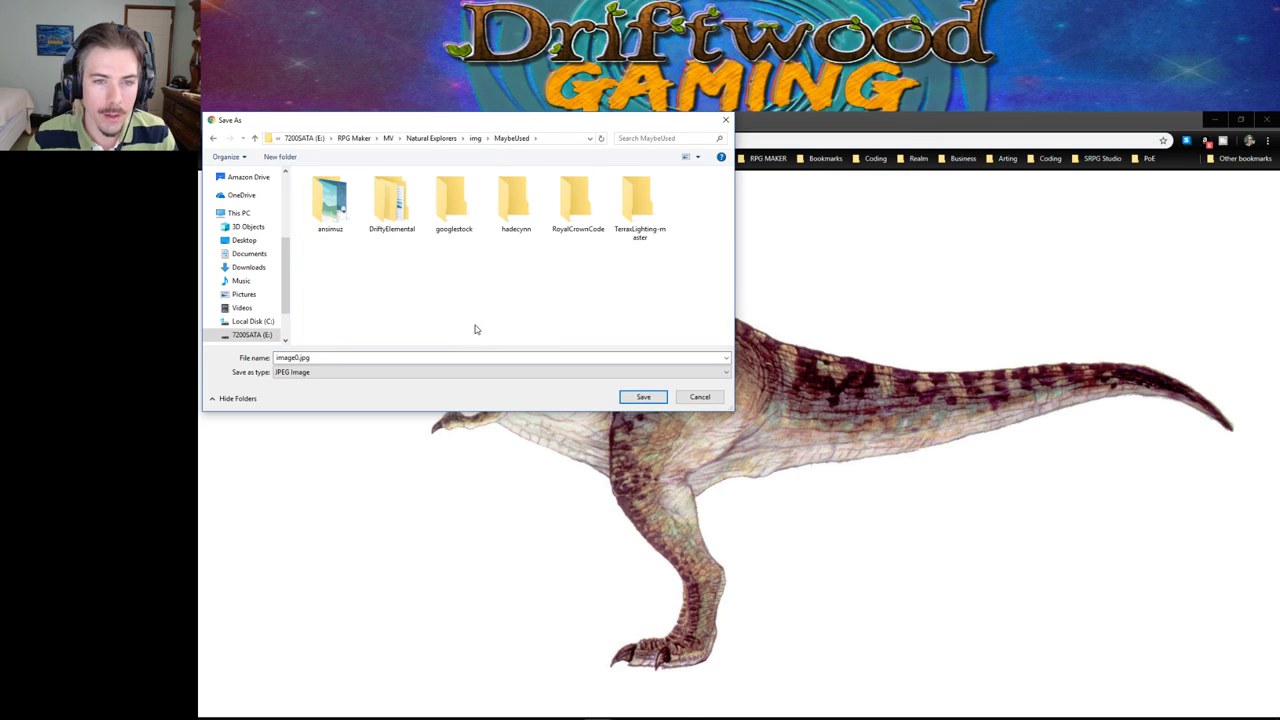
click(643, 397)
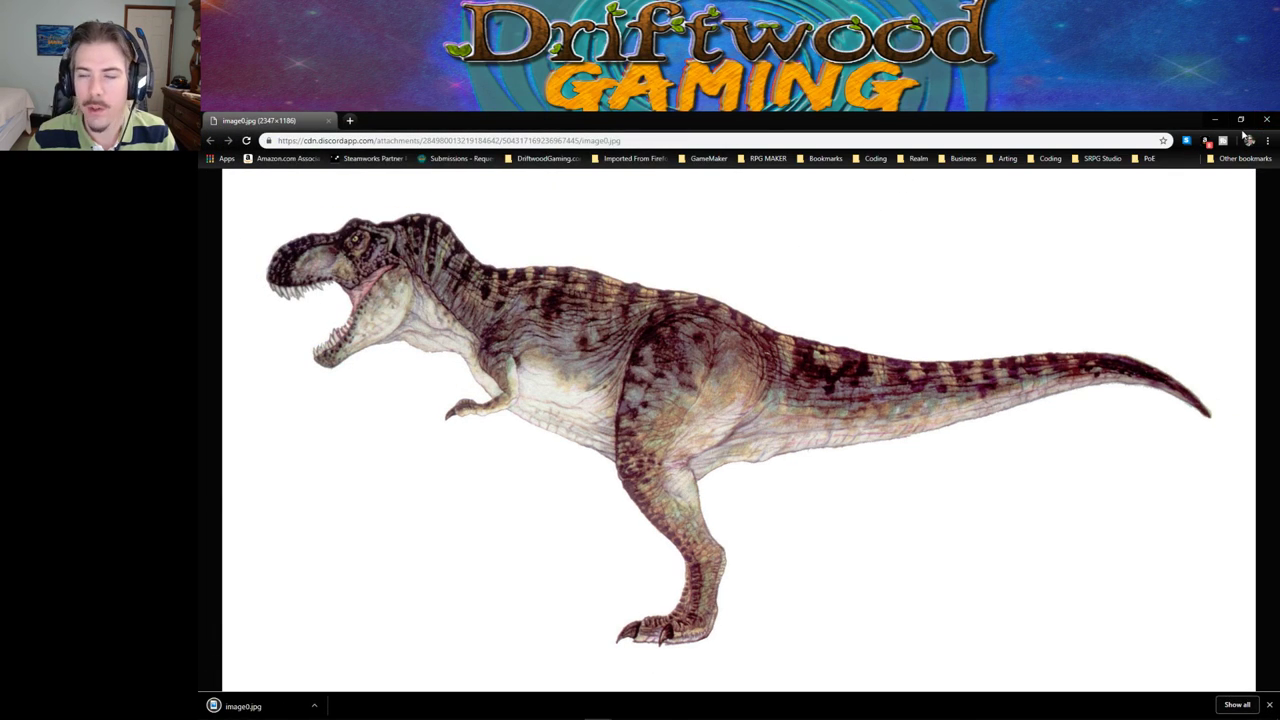
Step: Close the dinosaur picture in the browser and in Discord, and catch up on the newest default_font messages
click(329, 121)
click(829, 566)
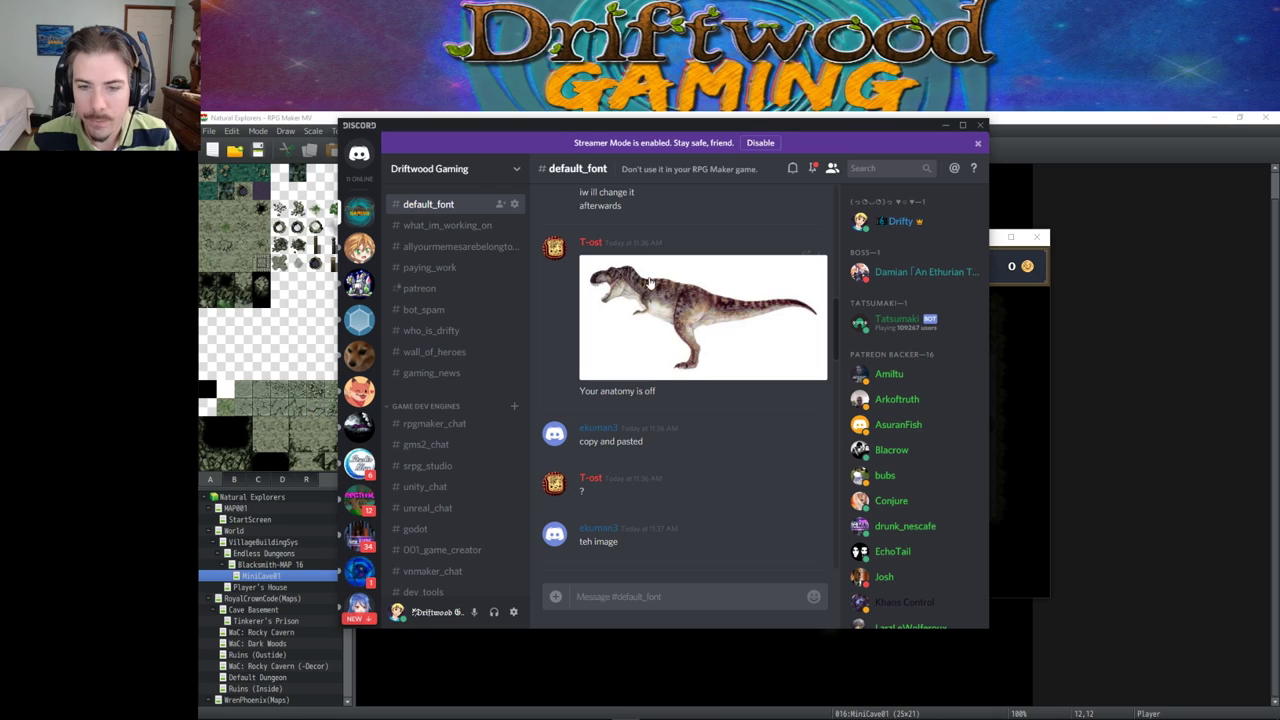
scroll(690, 372, down, 3)
scroll(688, 375, down, 10)
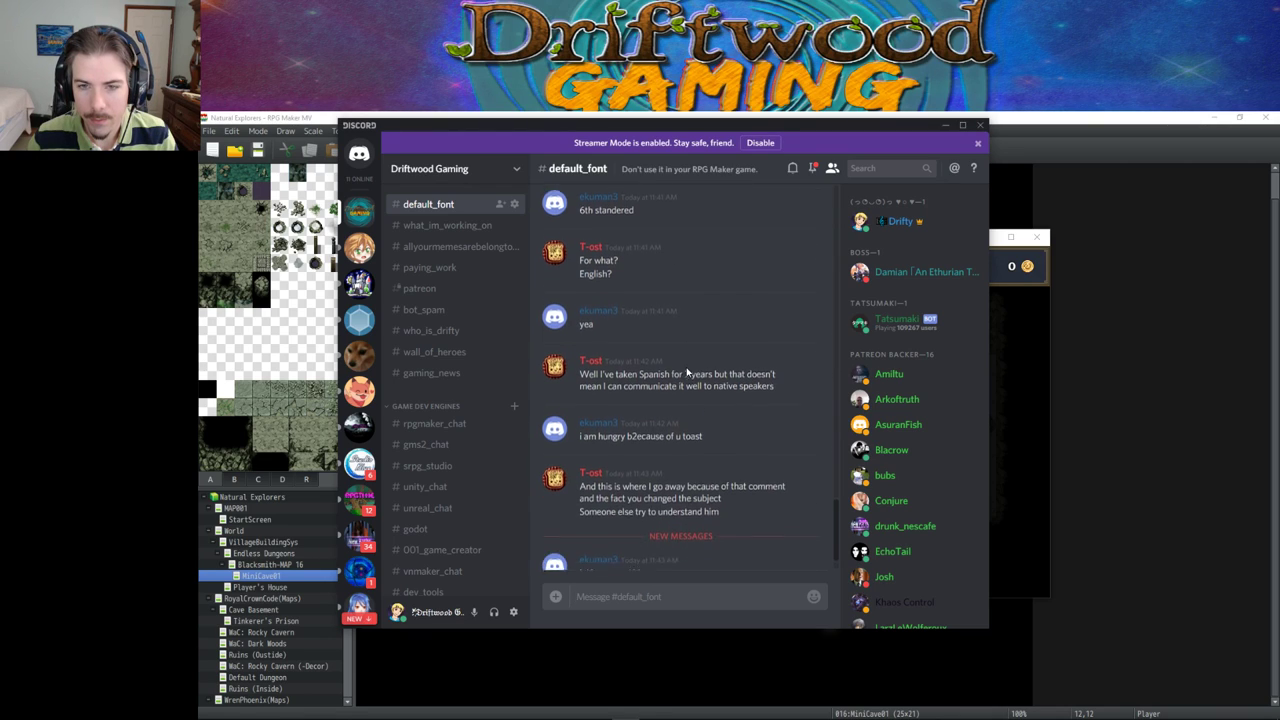
Step: Minimize Discord to return to the Natural Explorers playtest and close the game window
click(946, 127)
key(Right)
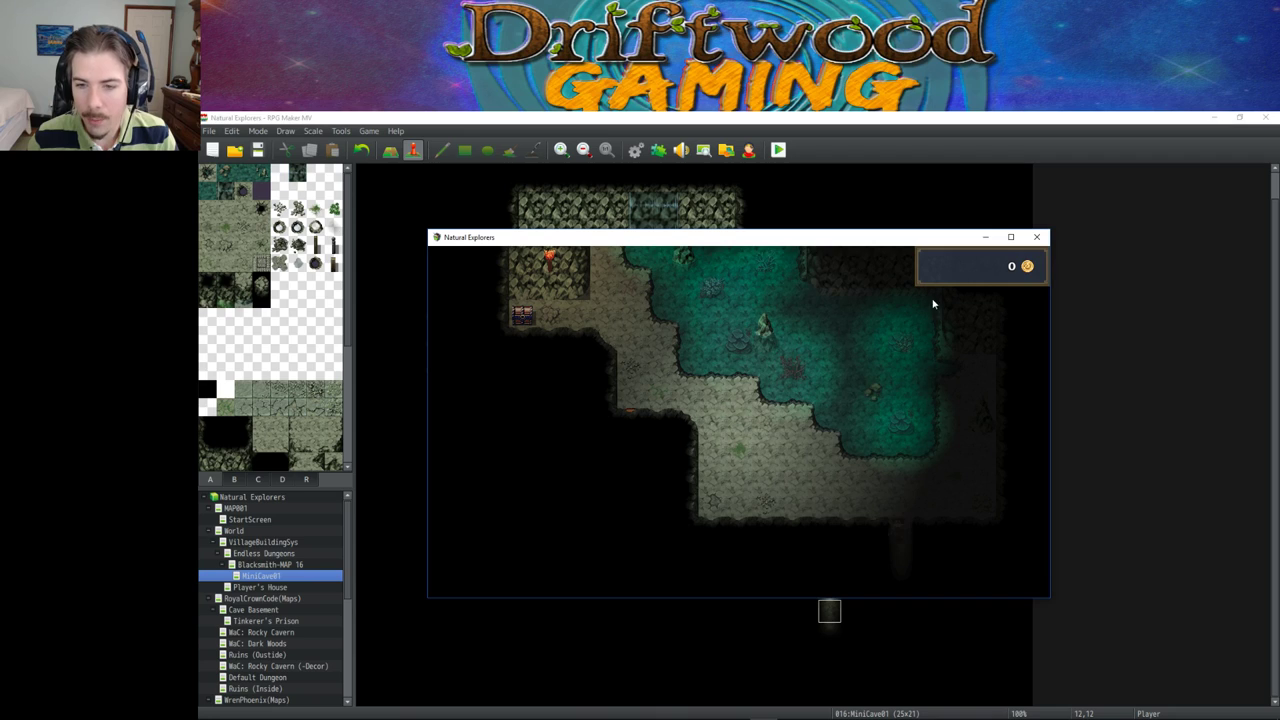
click(1036, 237)
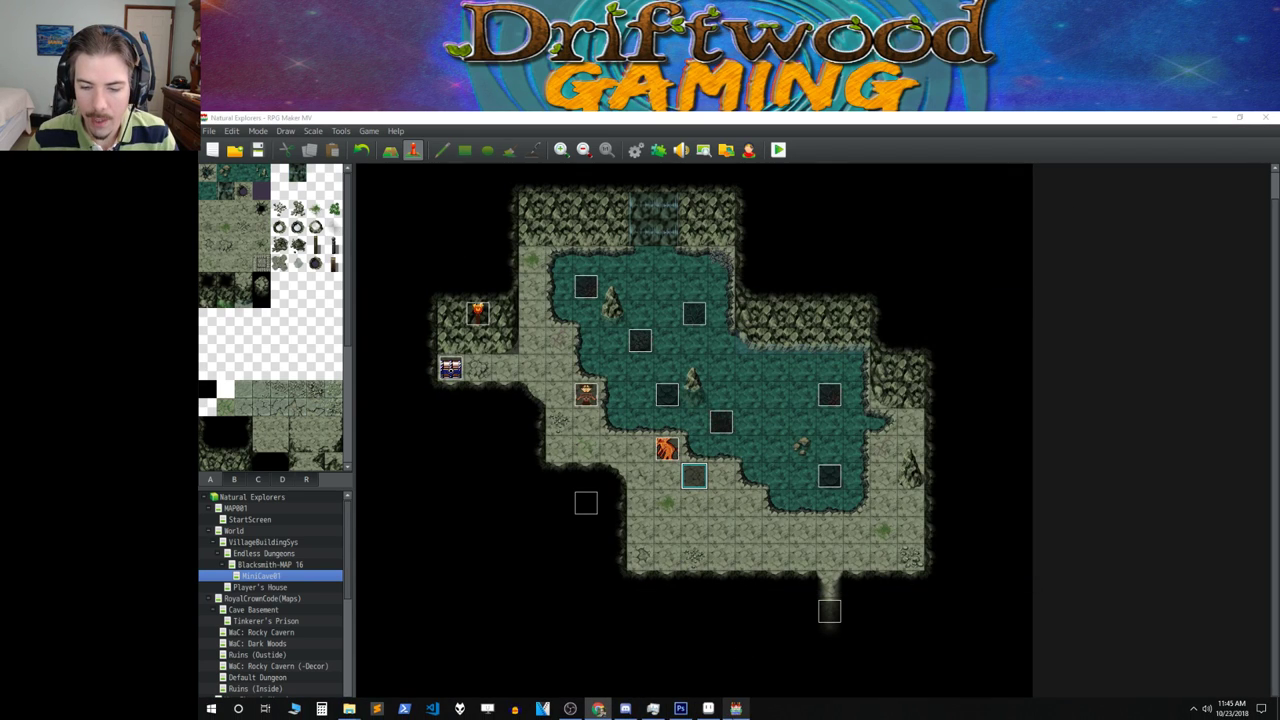
Step: Switch to Photoshop
click(680, 708)
click(229, 118)
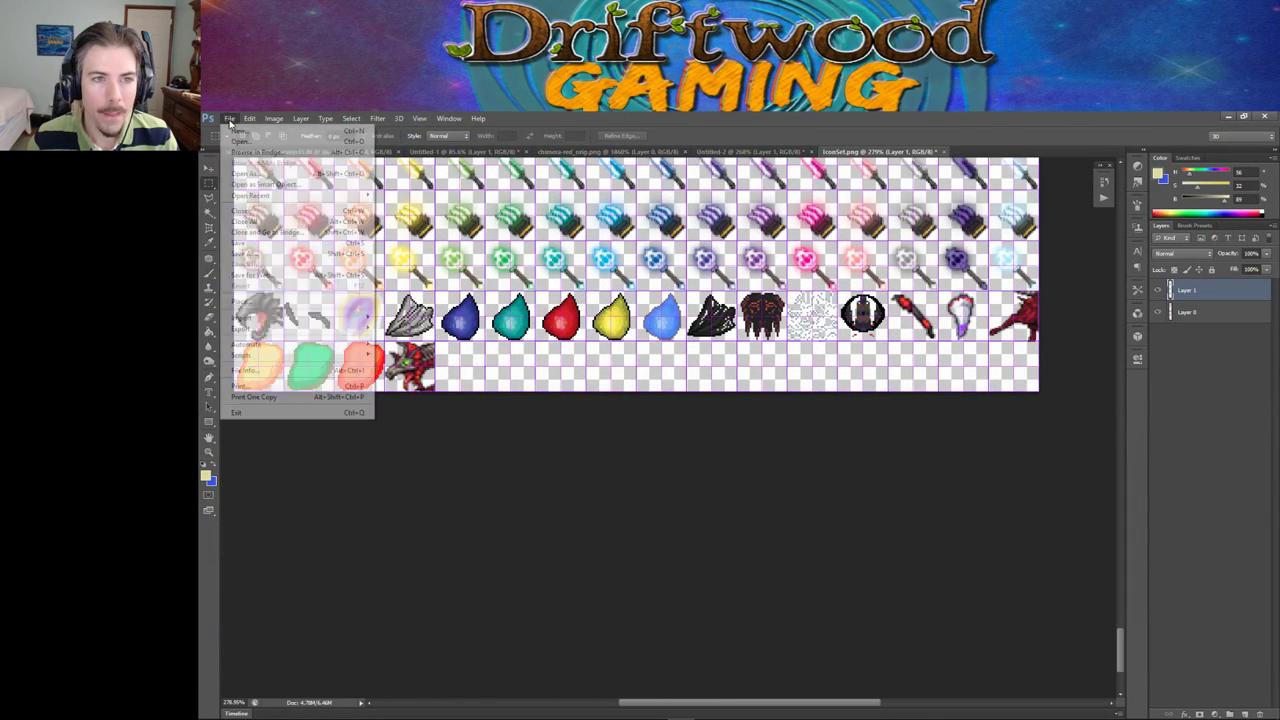
click(245, 147)
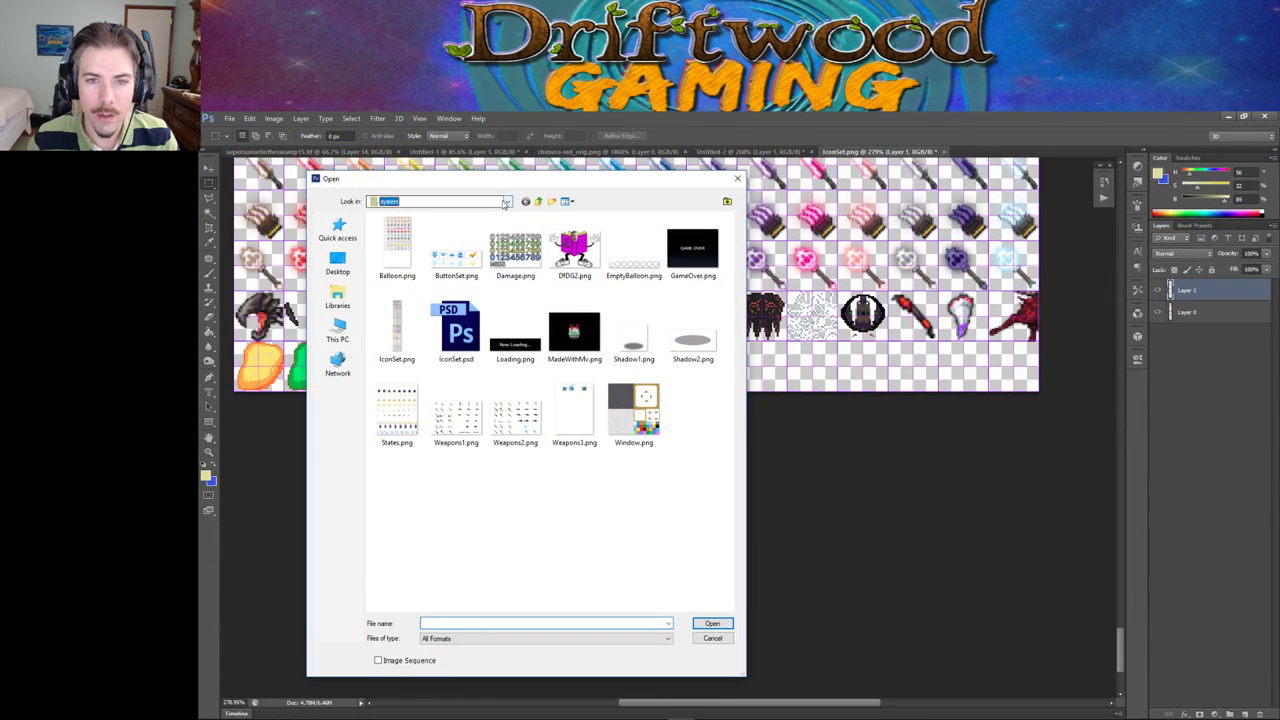
click(470, 201)
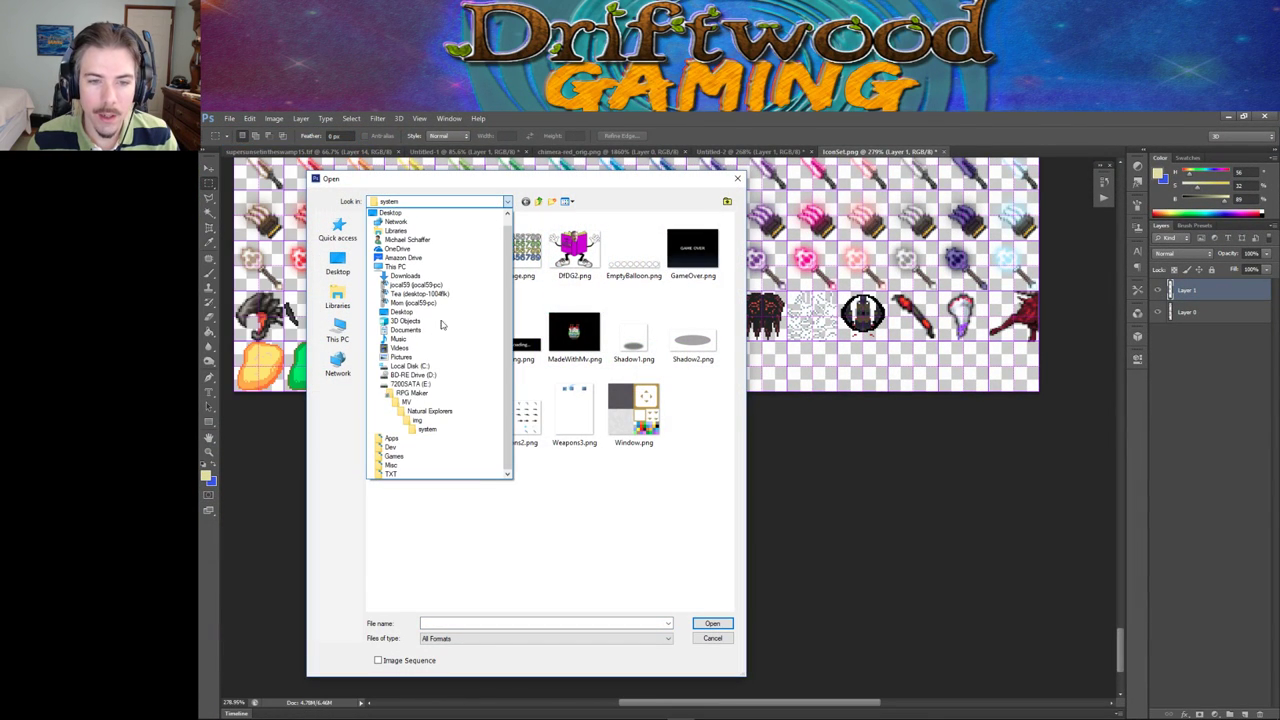
click(430, 384)
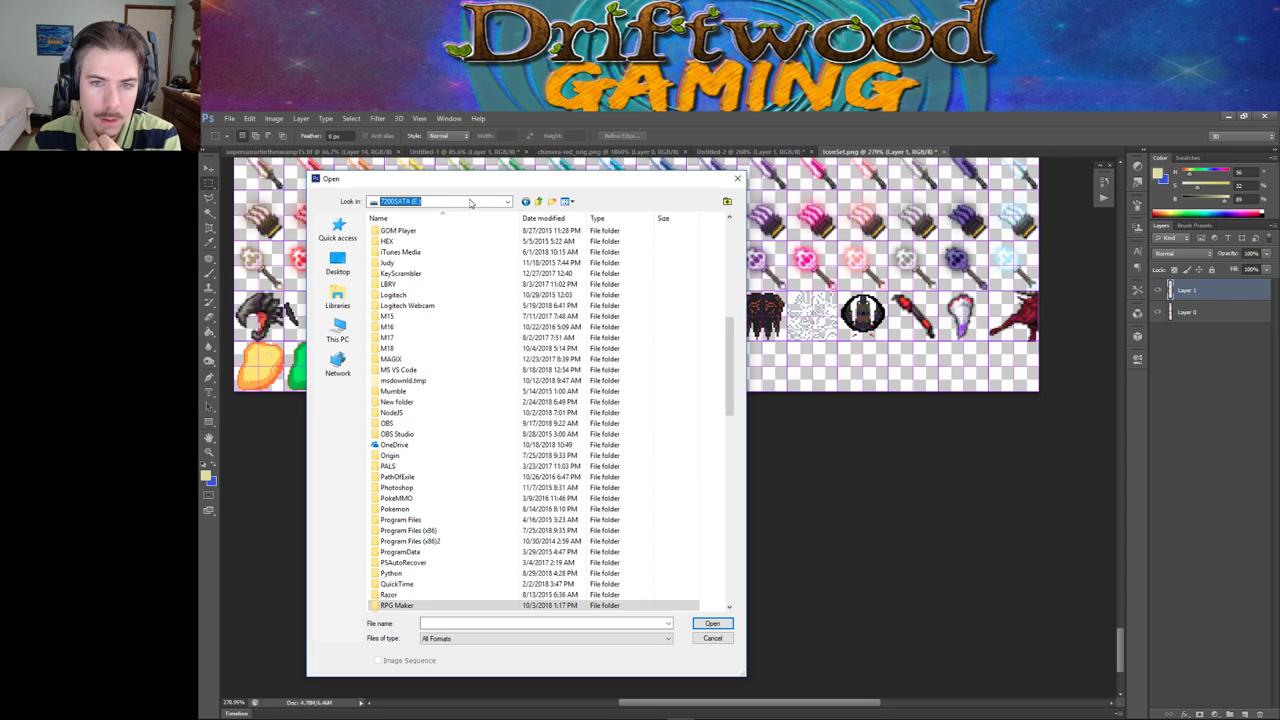
click(712, 638)
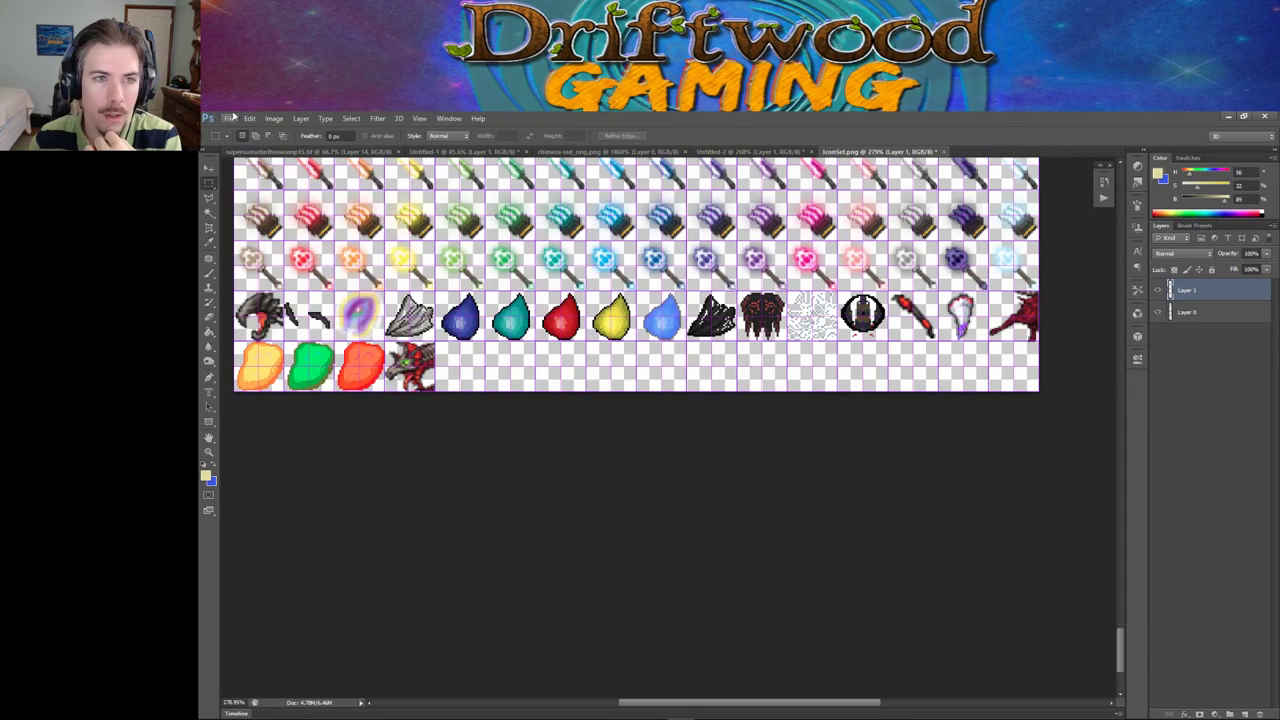
Step: Open image0.jpg from the project's img\MaybeUsed folder
click(231, 118)
click(245, 142)
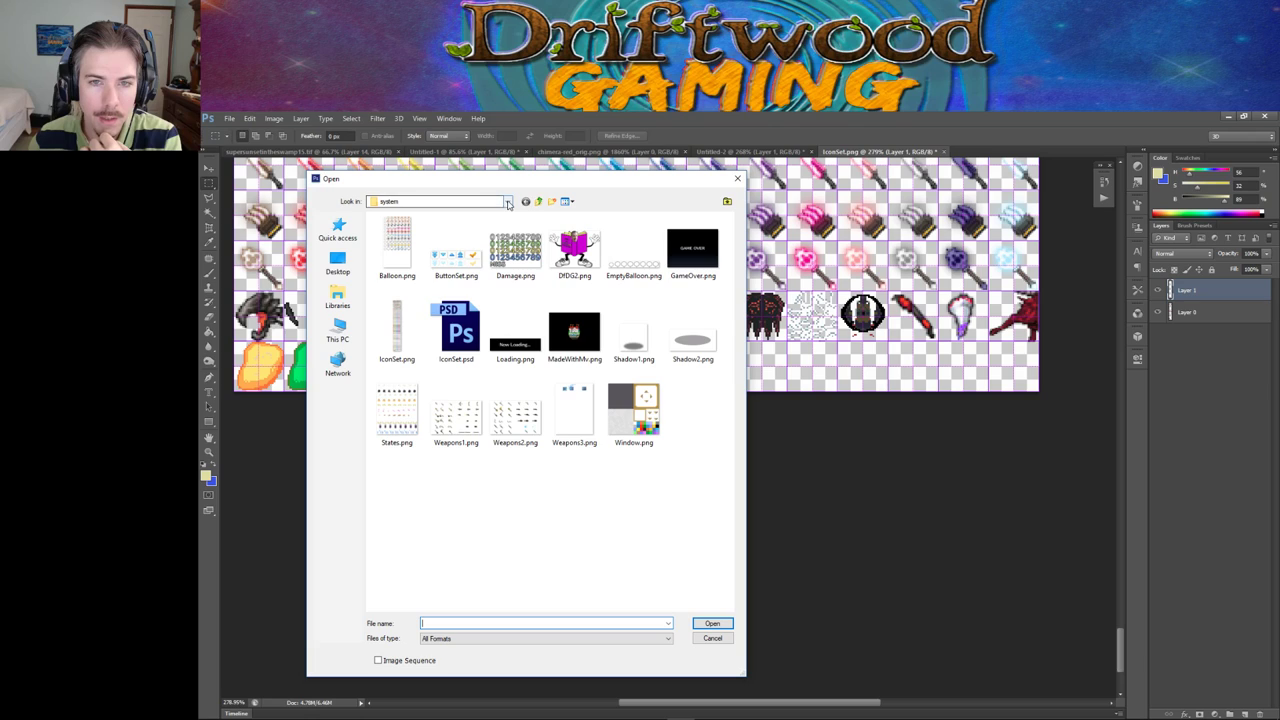
click(538, 201)
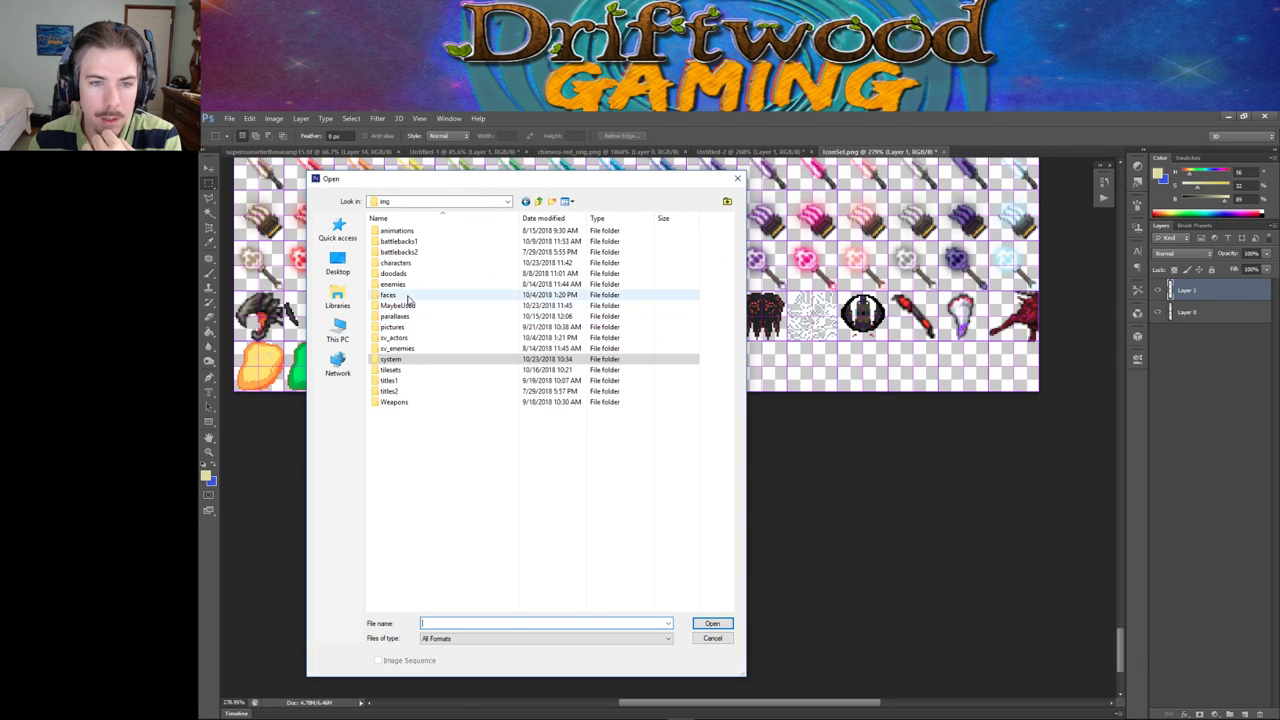
double_click(398, 305)
scroll(531, 349, down, 5)
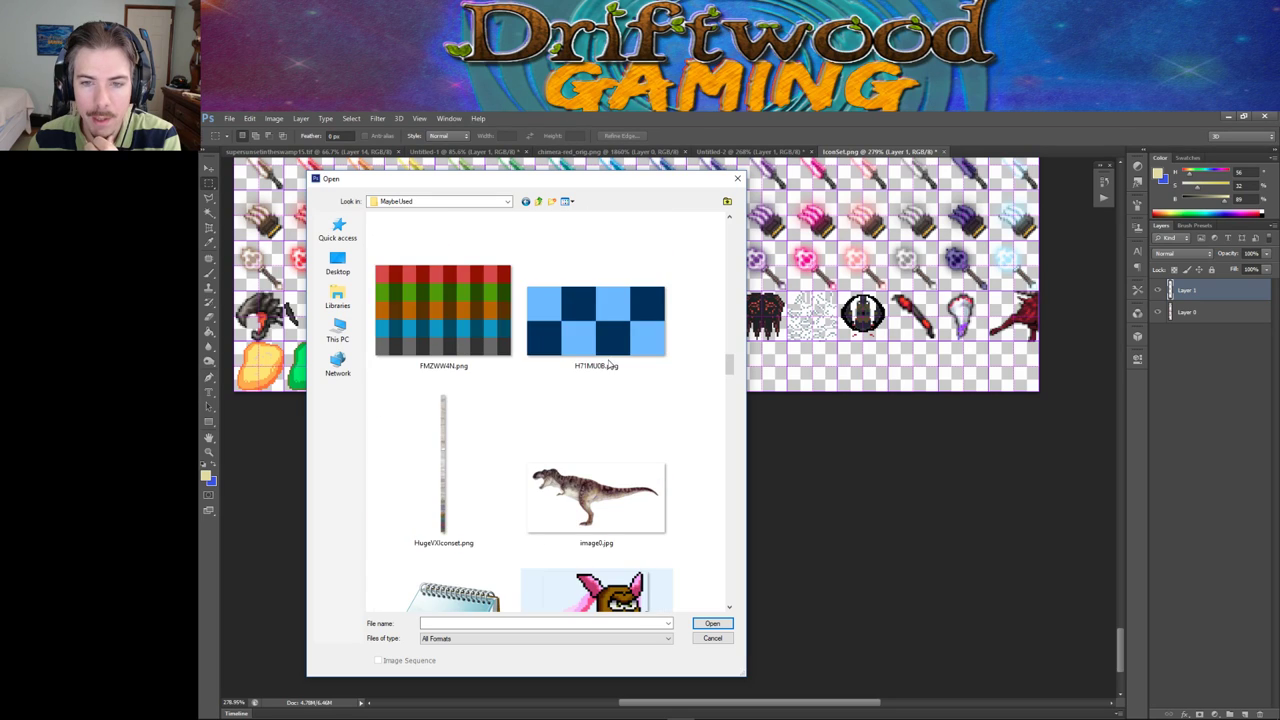
click(596, 497)
click(712, 623)
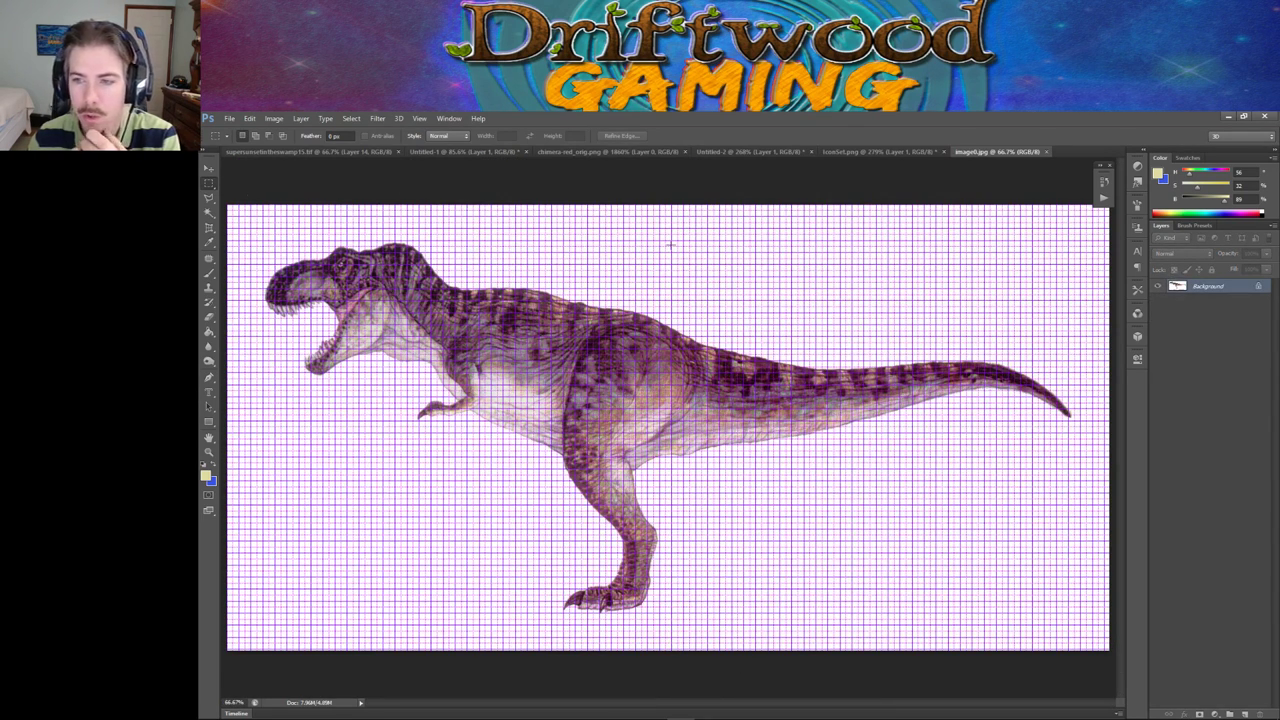
Step: Erase the white background around the dinosaur with the Magic Eraser Tool
click(210, 292)
click(211, 317)
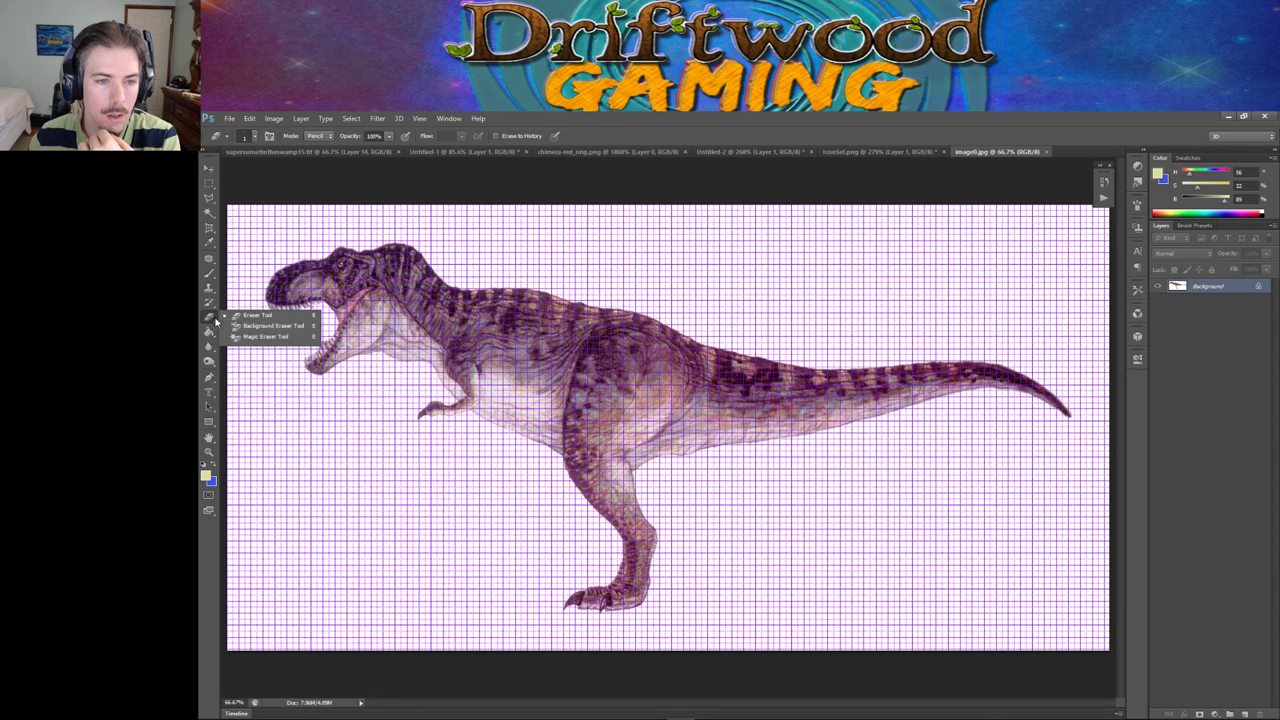
click(263, 336)
click(634, 249)
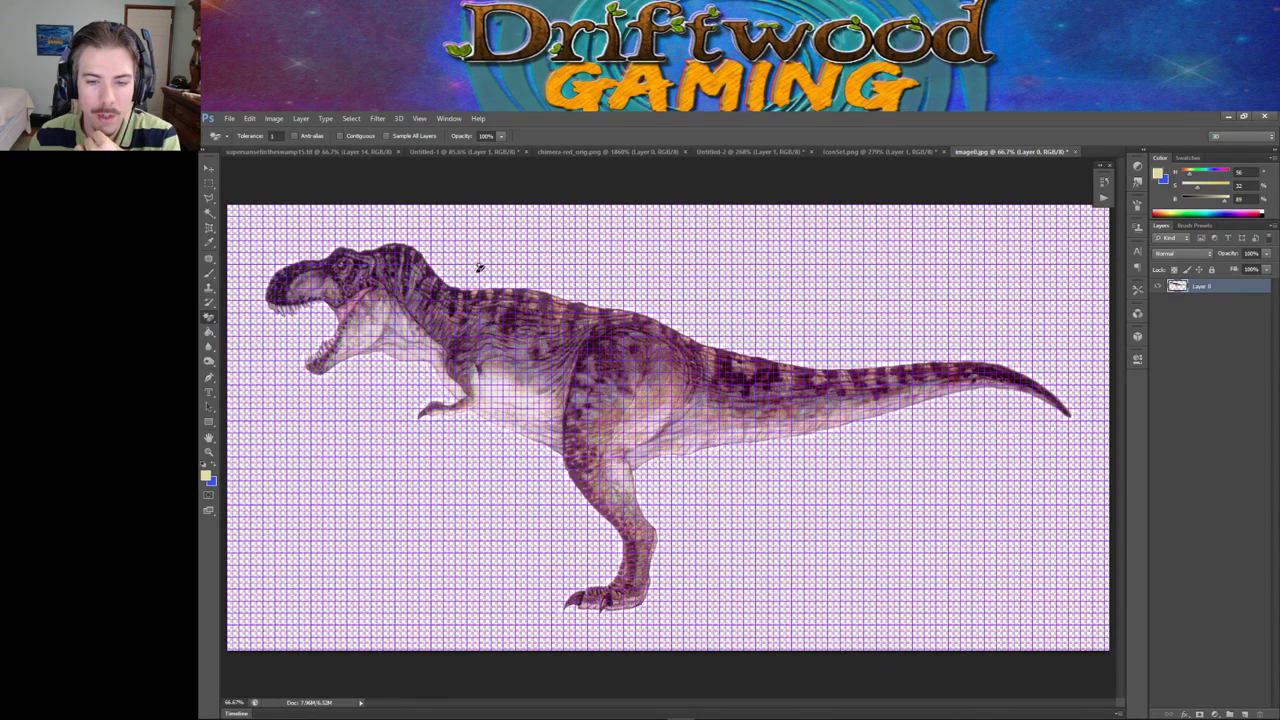
Step: Resize the dinosaur image to 48 pixels wide and 48 pixels high
click(273, 118)
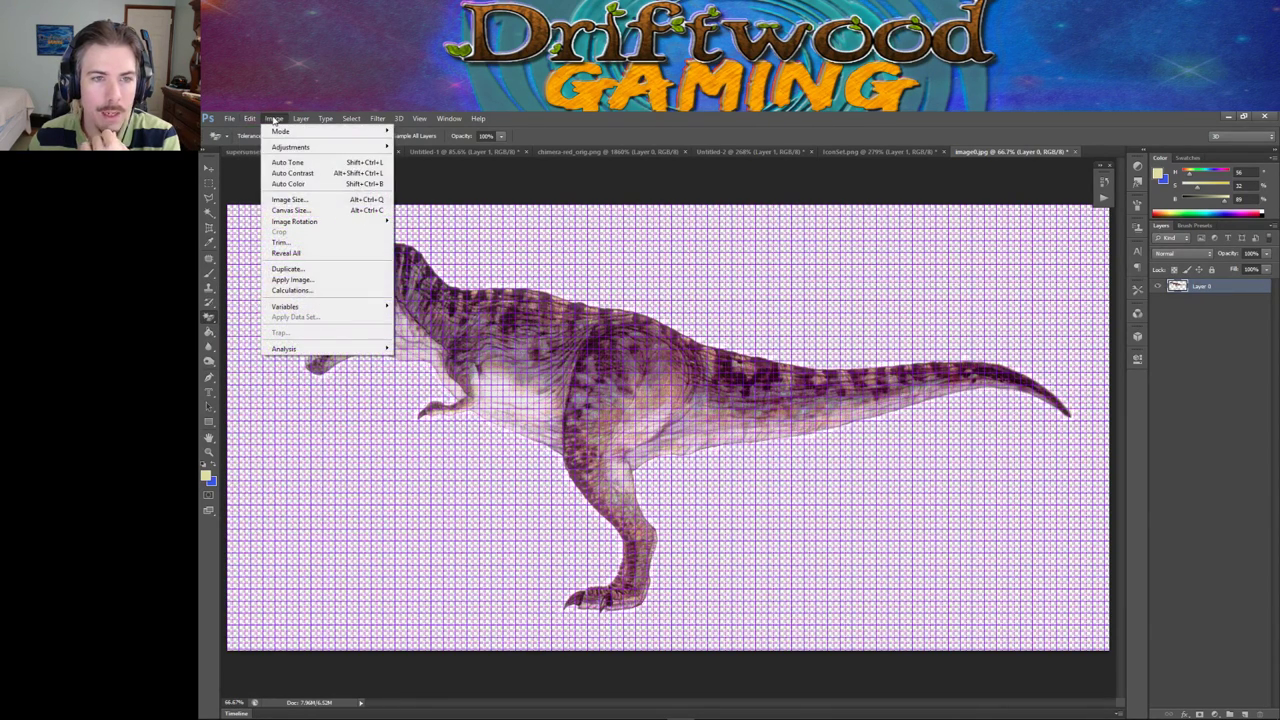
click(294, 201)
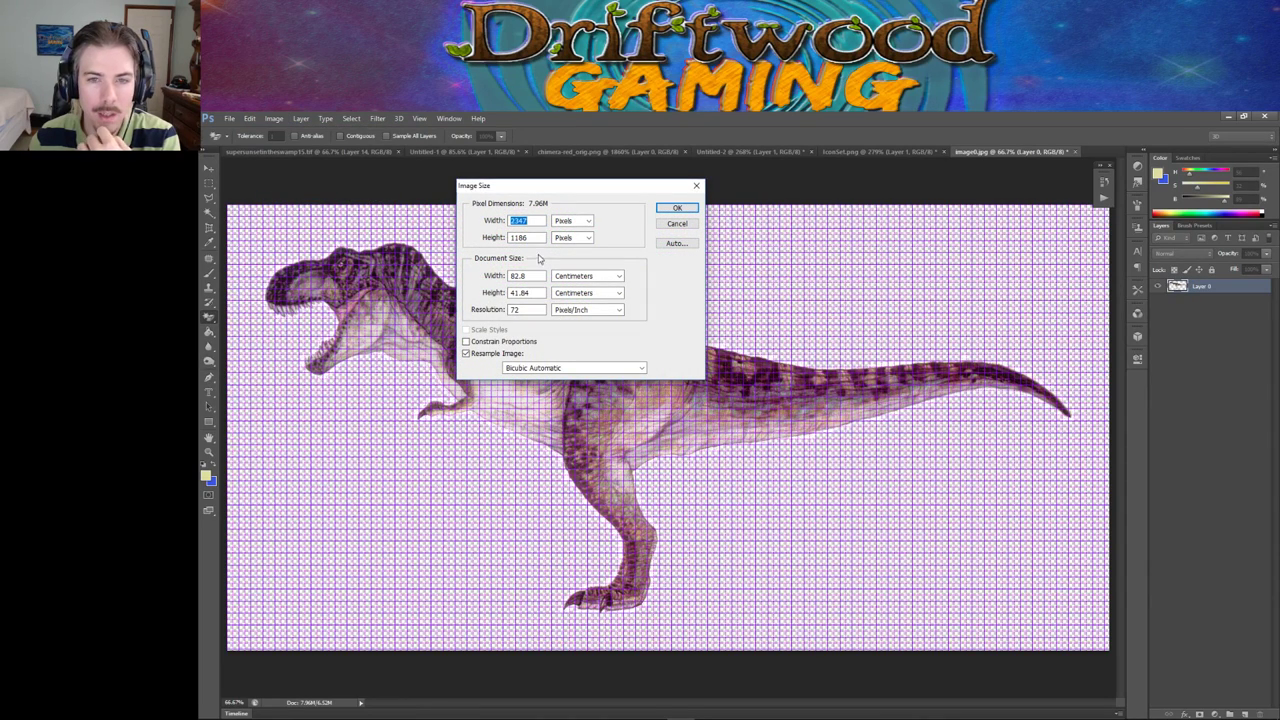
text(48)
key(Tab)
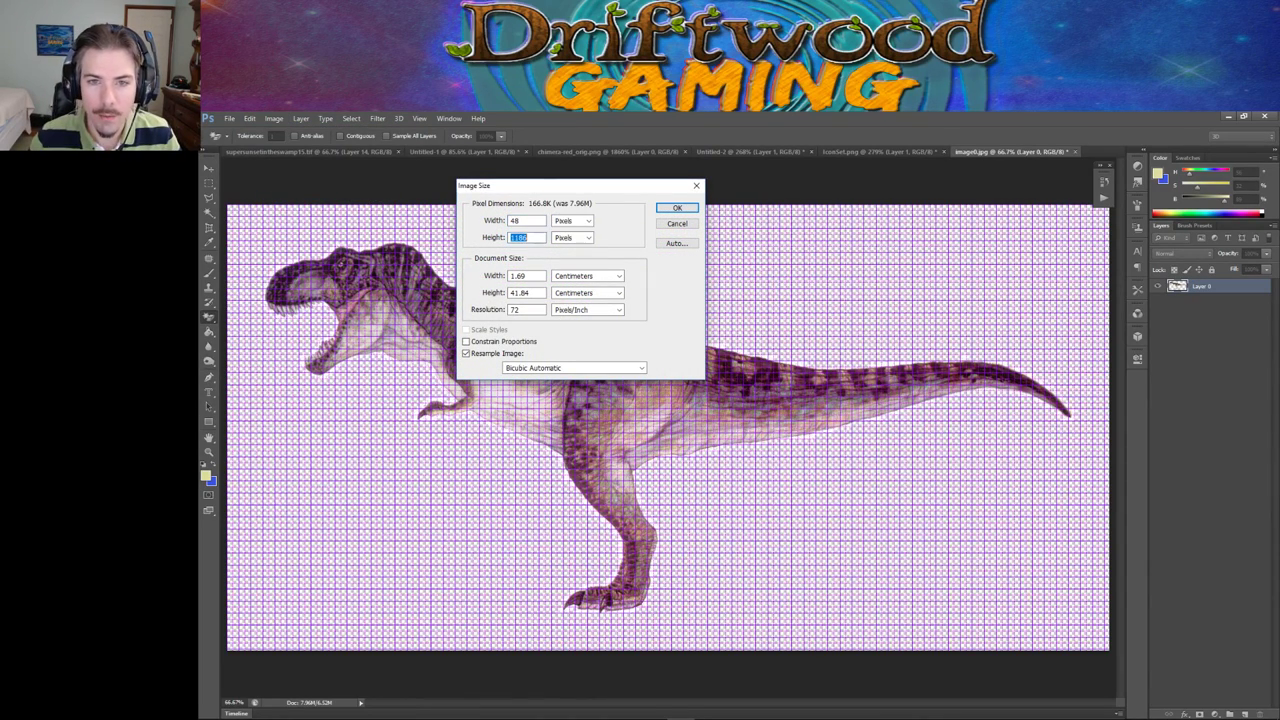
text(48)
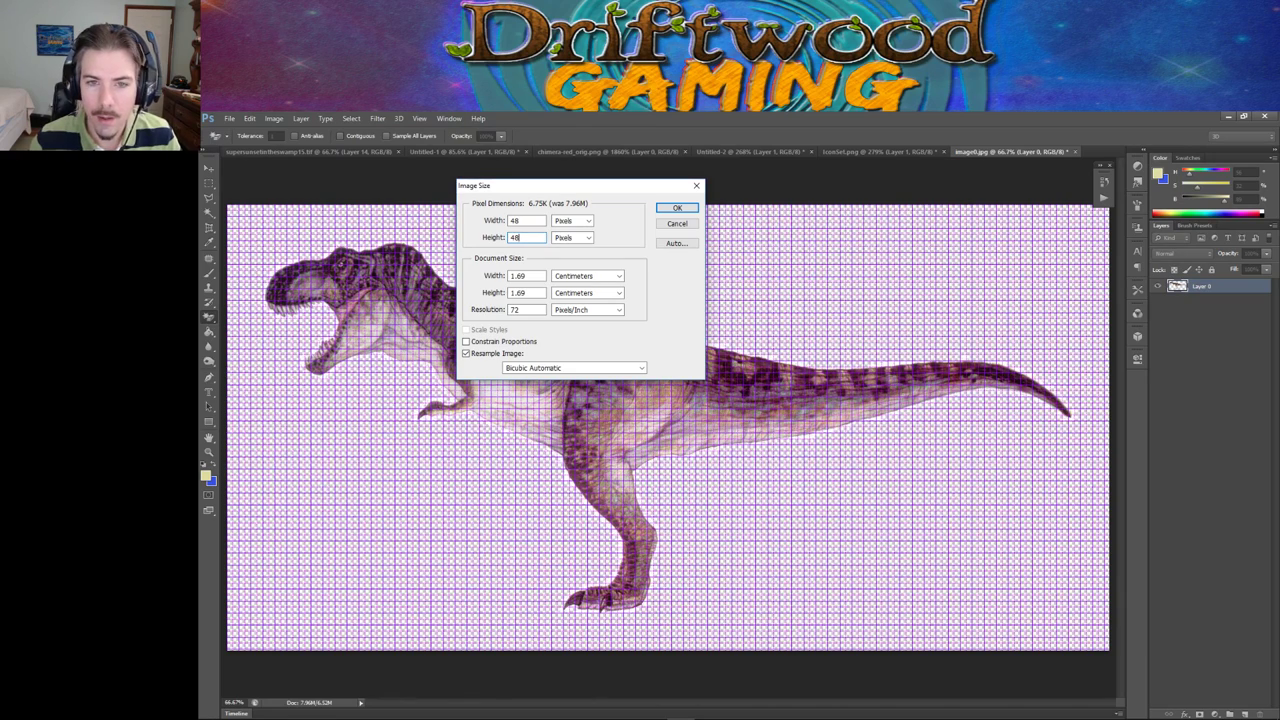
click(667, 210)
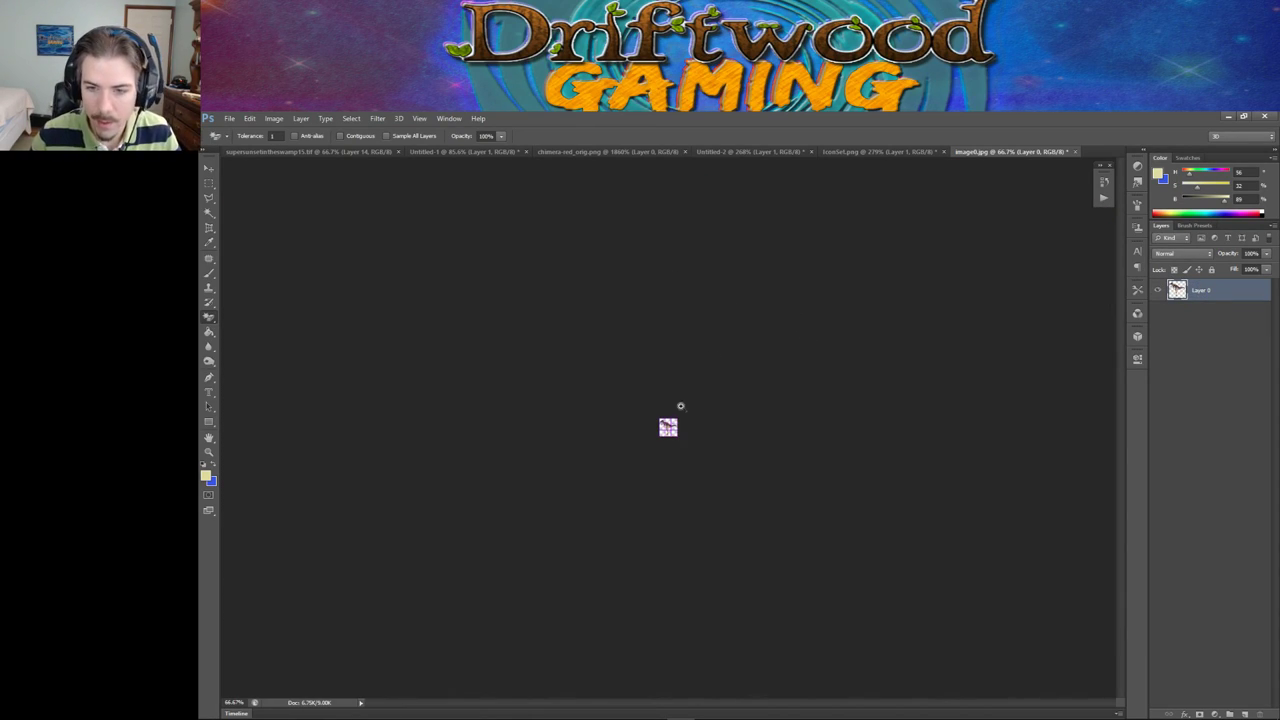
Step: Select the entire resized dinosaur image with a rectangular marquee
scroll(826, 431, up, 5)
scroll(826, 431, down, 2)
scroll(797, 426, up, 1)
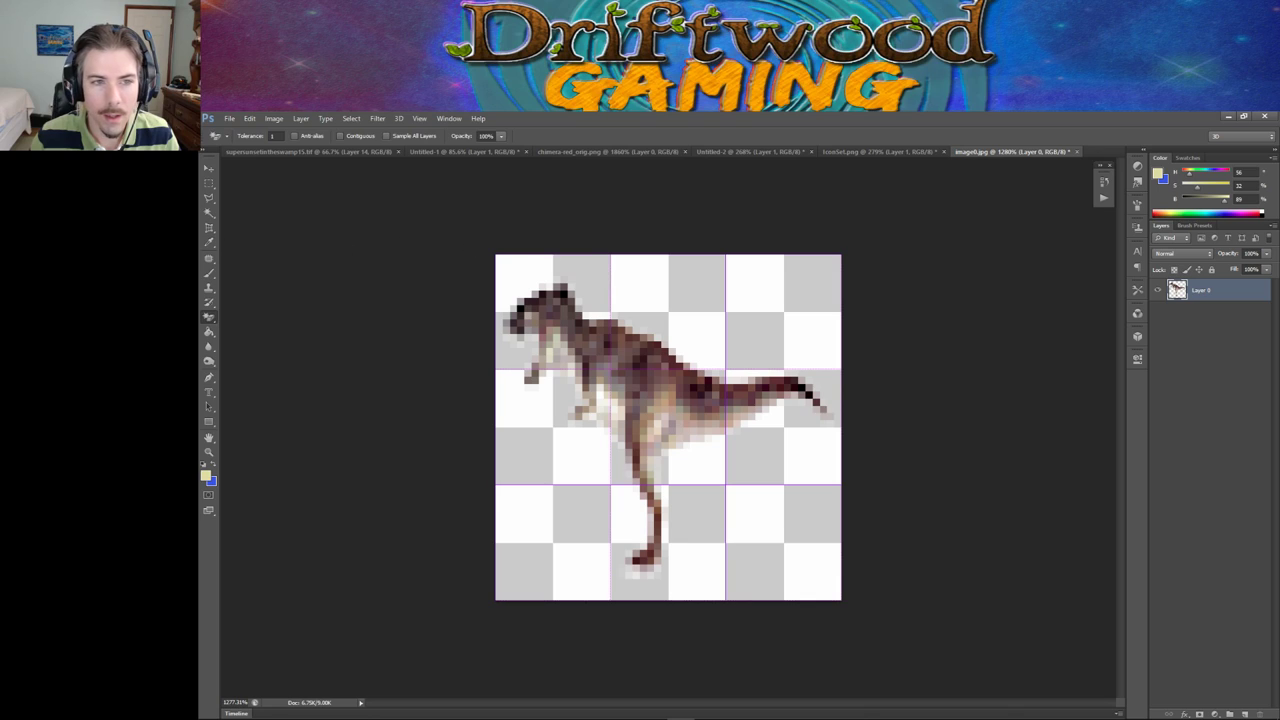
click(211, 183)
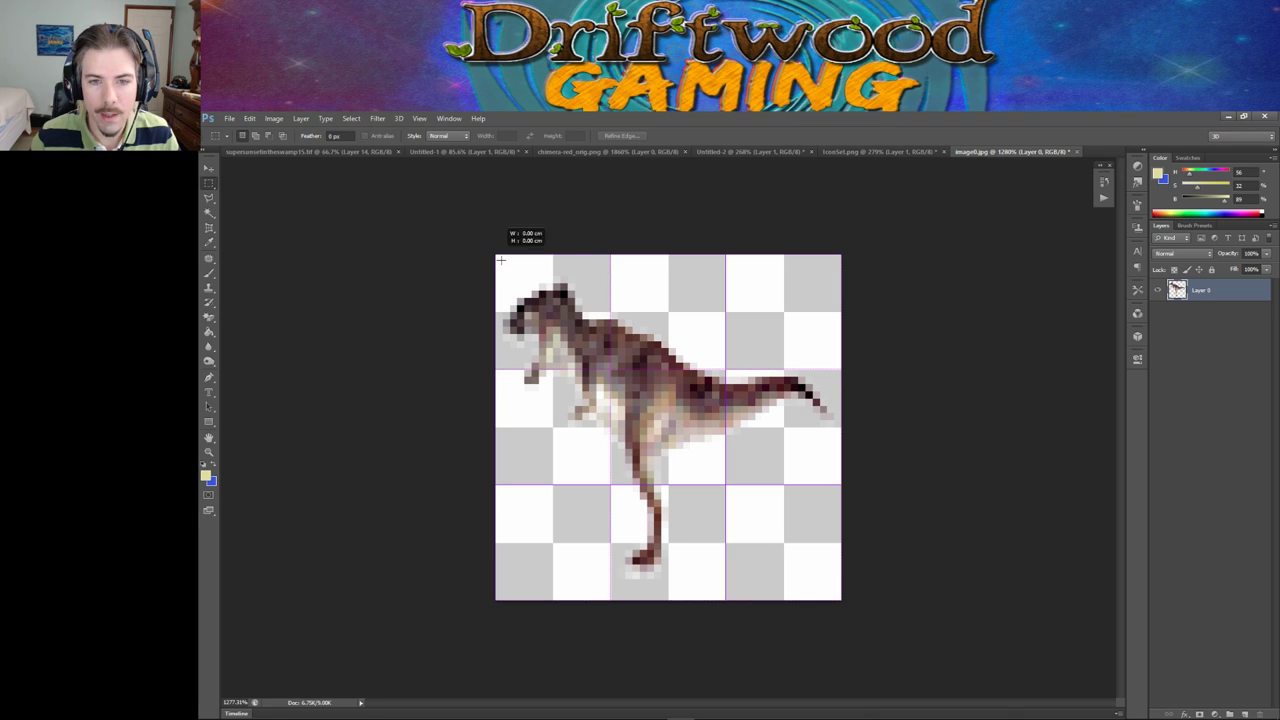
drag(501, 260, 859, 639)
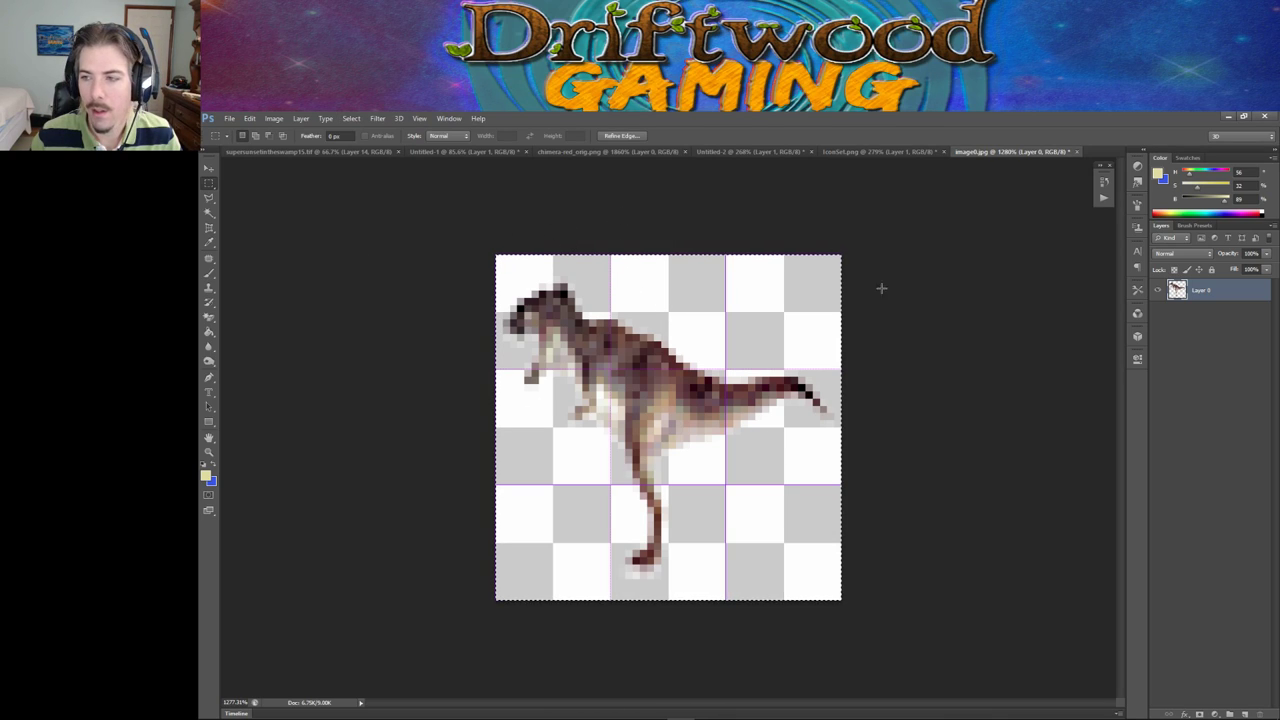
Step: Switch the new canvas size to pixels and set the canvas width to 144
click(229, 118)
mouse_move(252, 120)
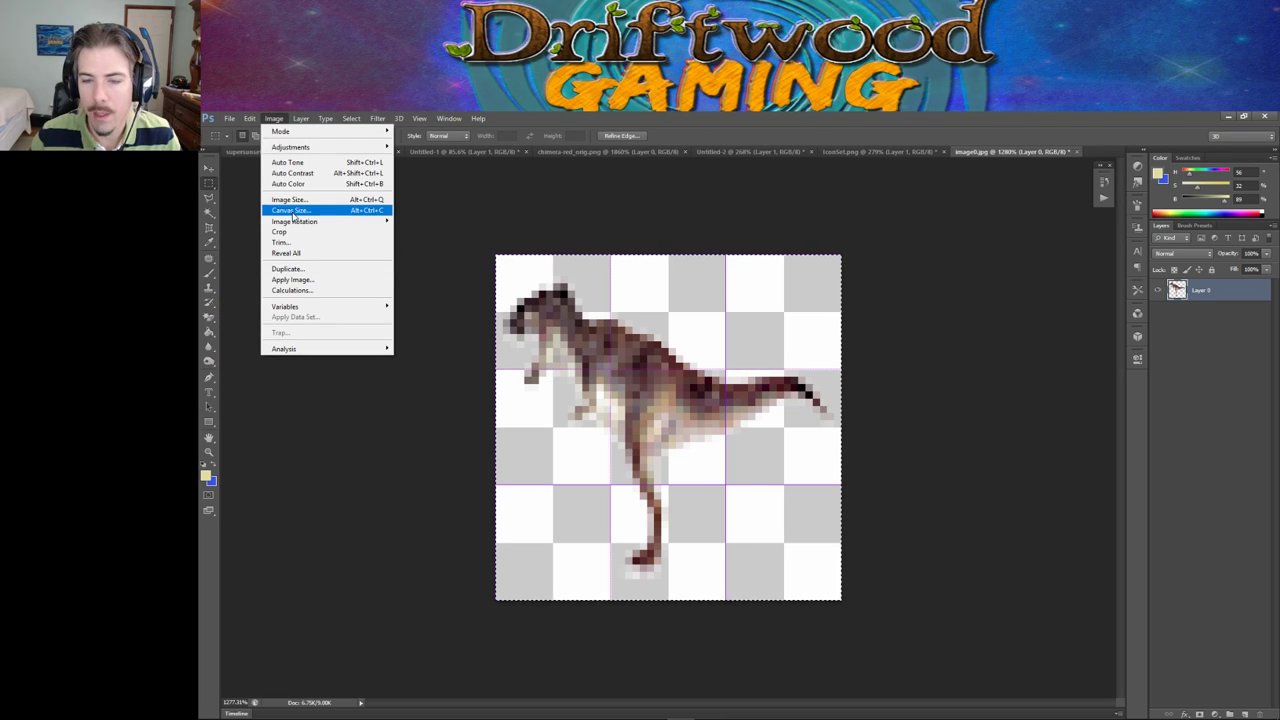
click(270, 118)
click(270, 118)
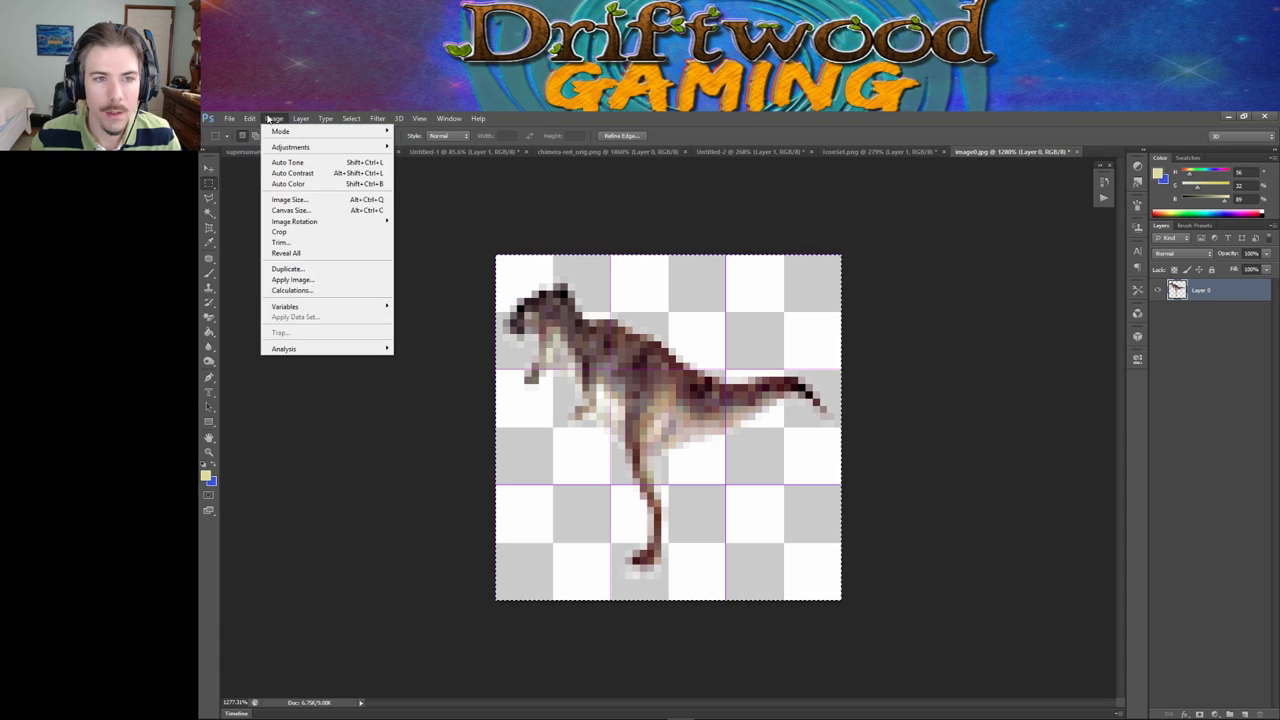
click(290, 210)
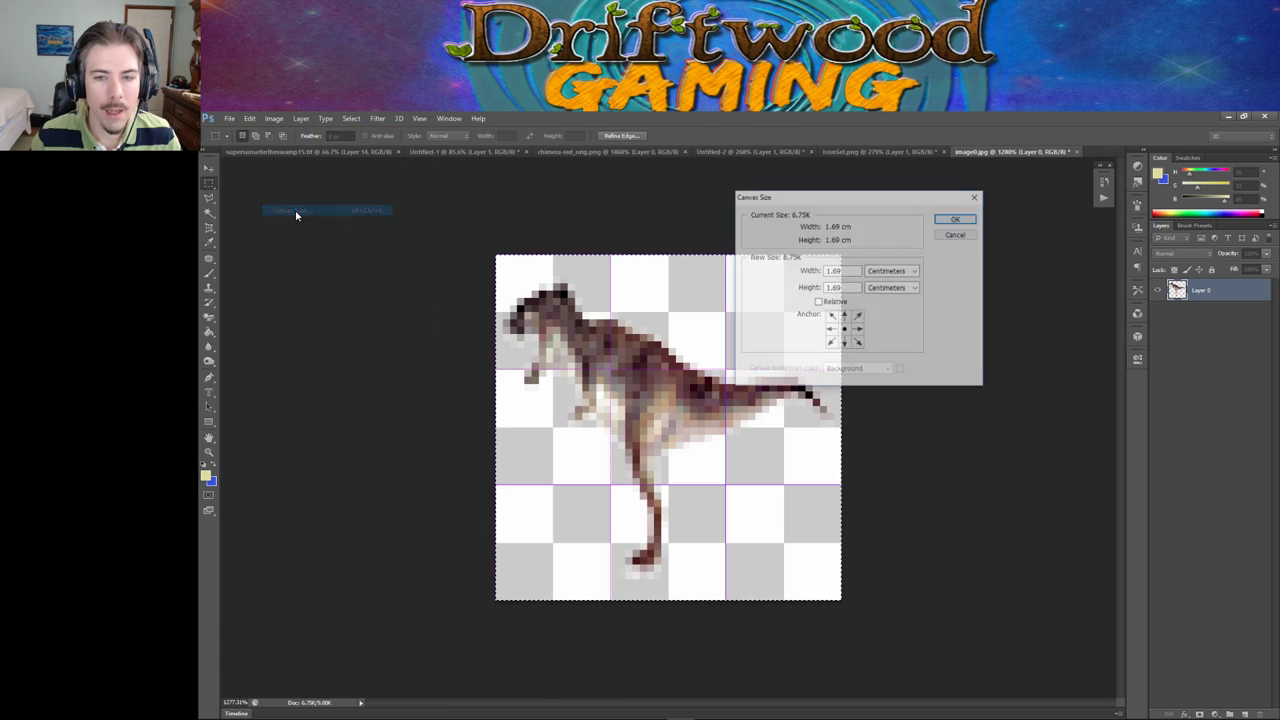
click(898, 271)
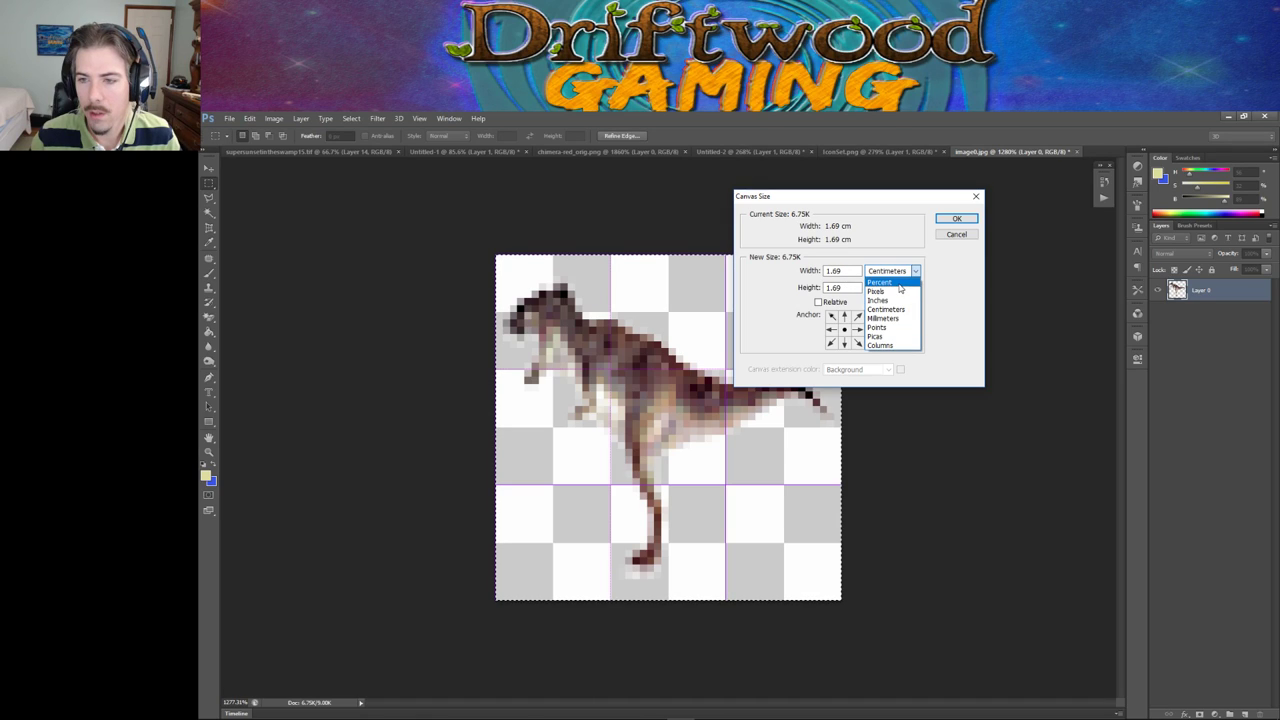
click(899, 290)
click(852, 271)
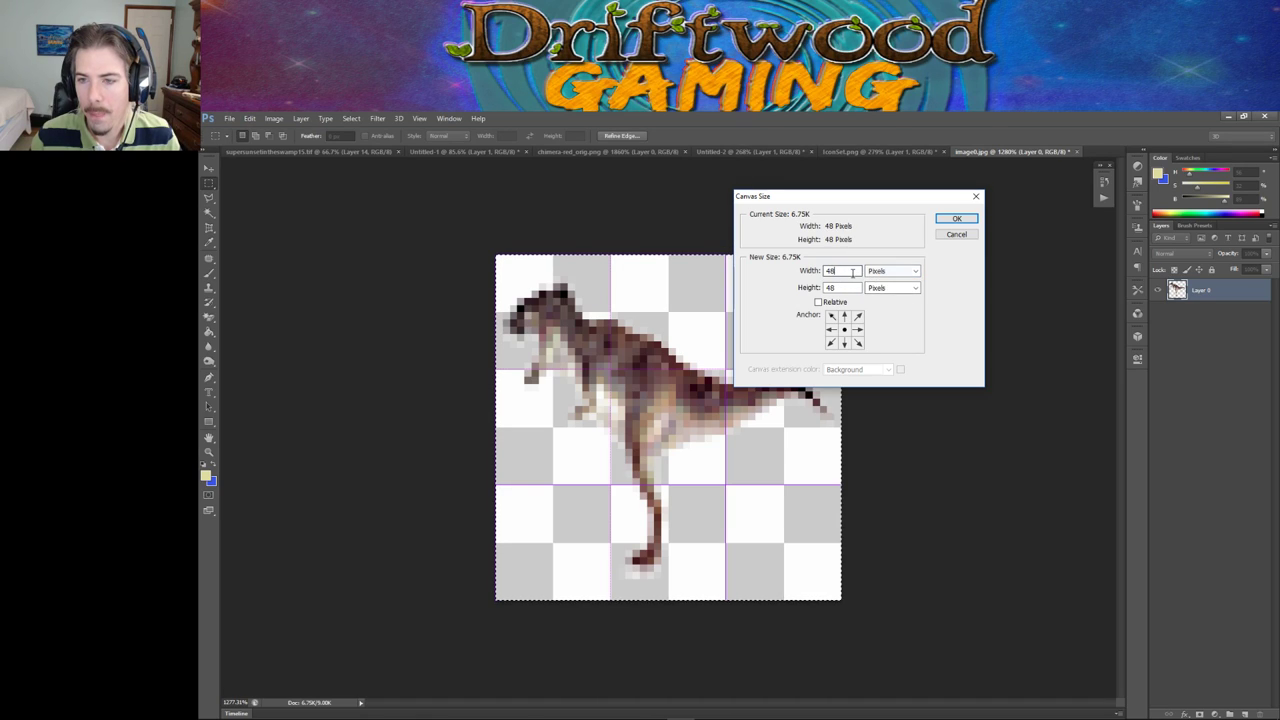
text(144)
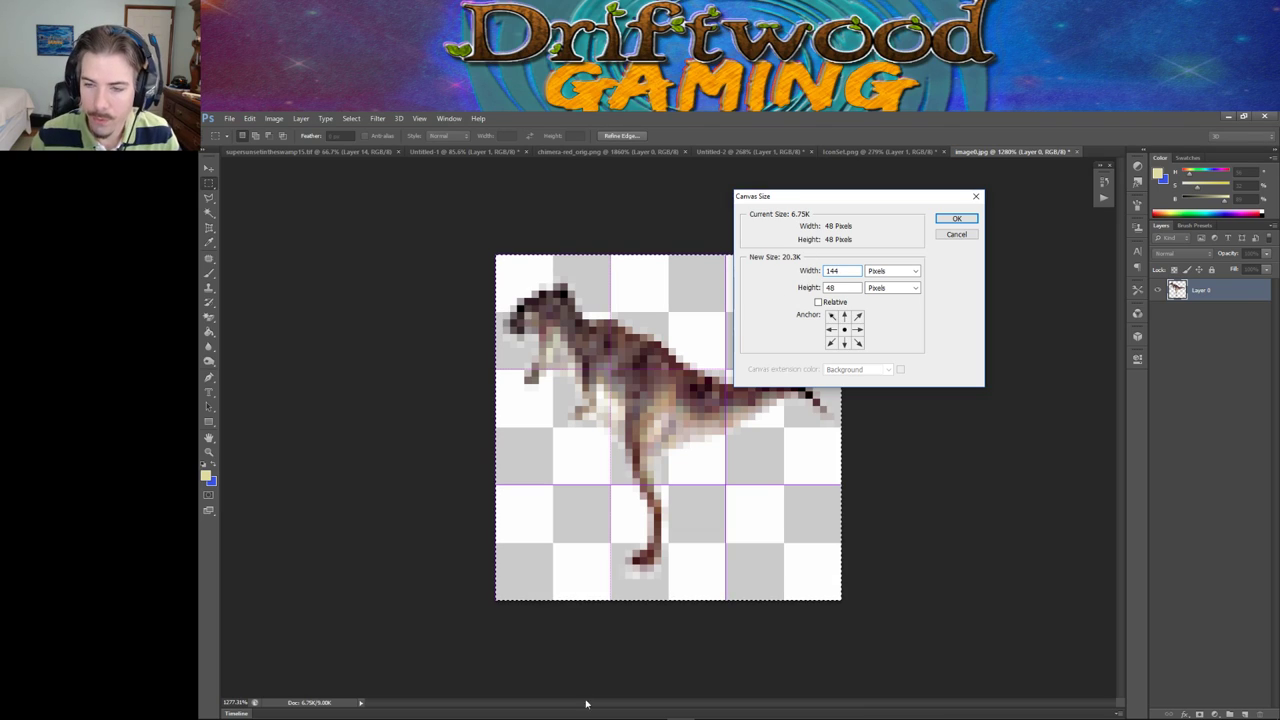
Step: Set the new canvas height to 192 pixels and apply the canvas size
mouse_move(402, 673)
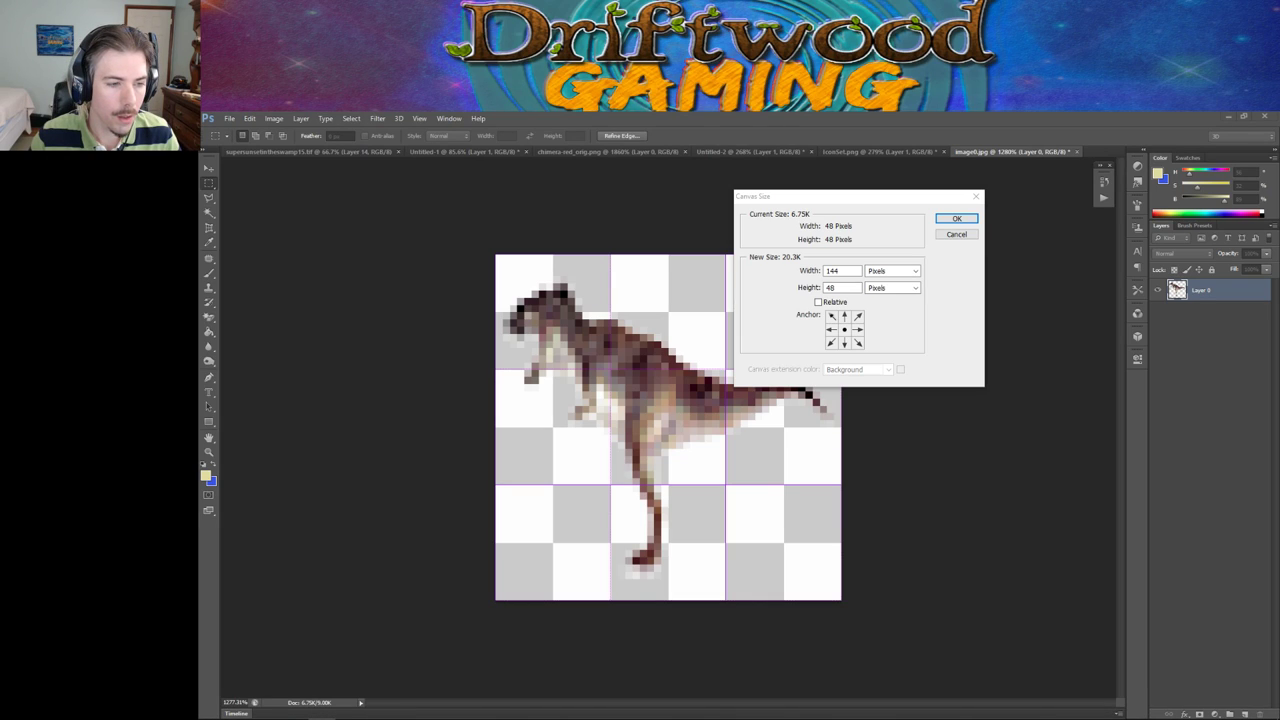
click(841, 287)
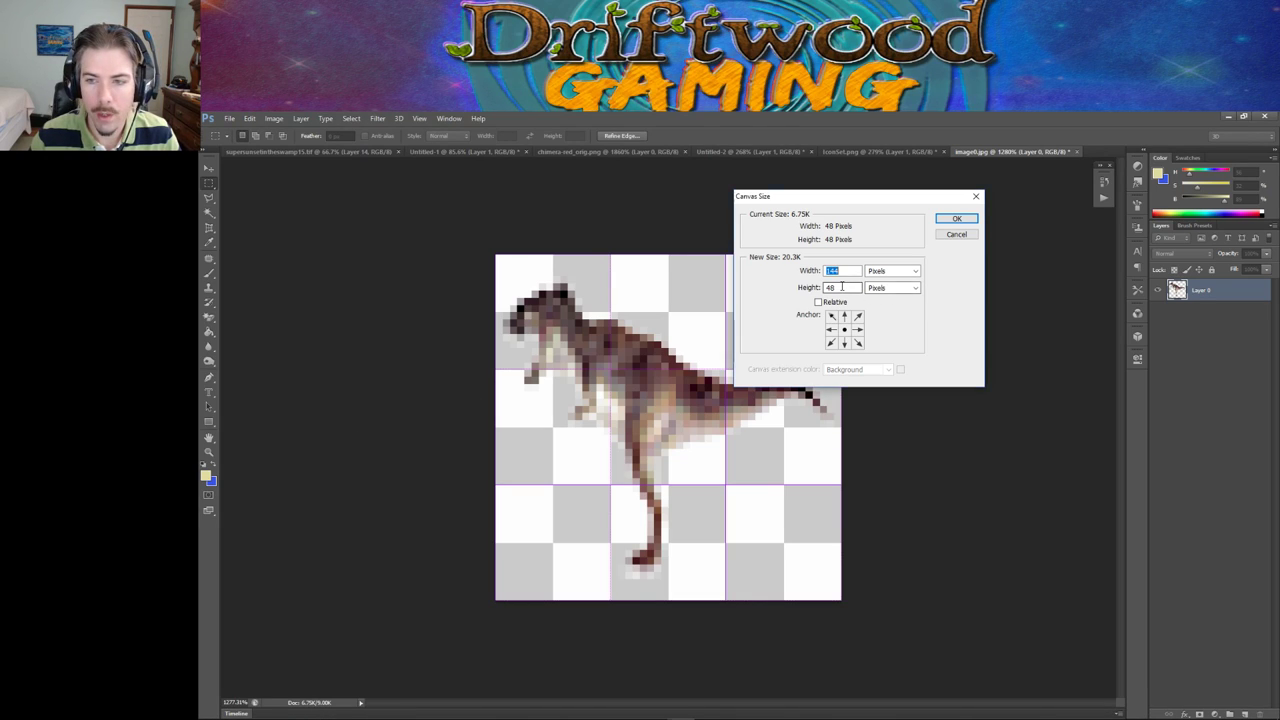
key(alt+Tab)
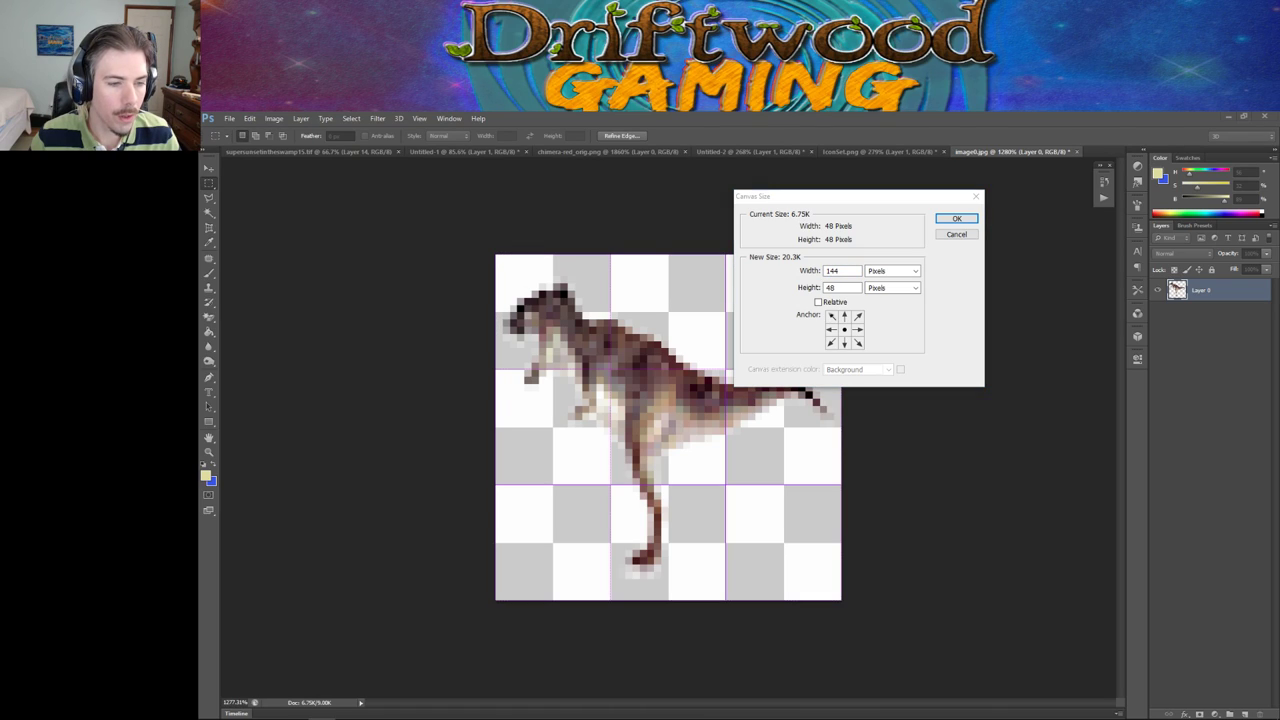
click(849, 288)
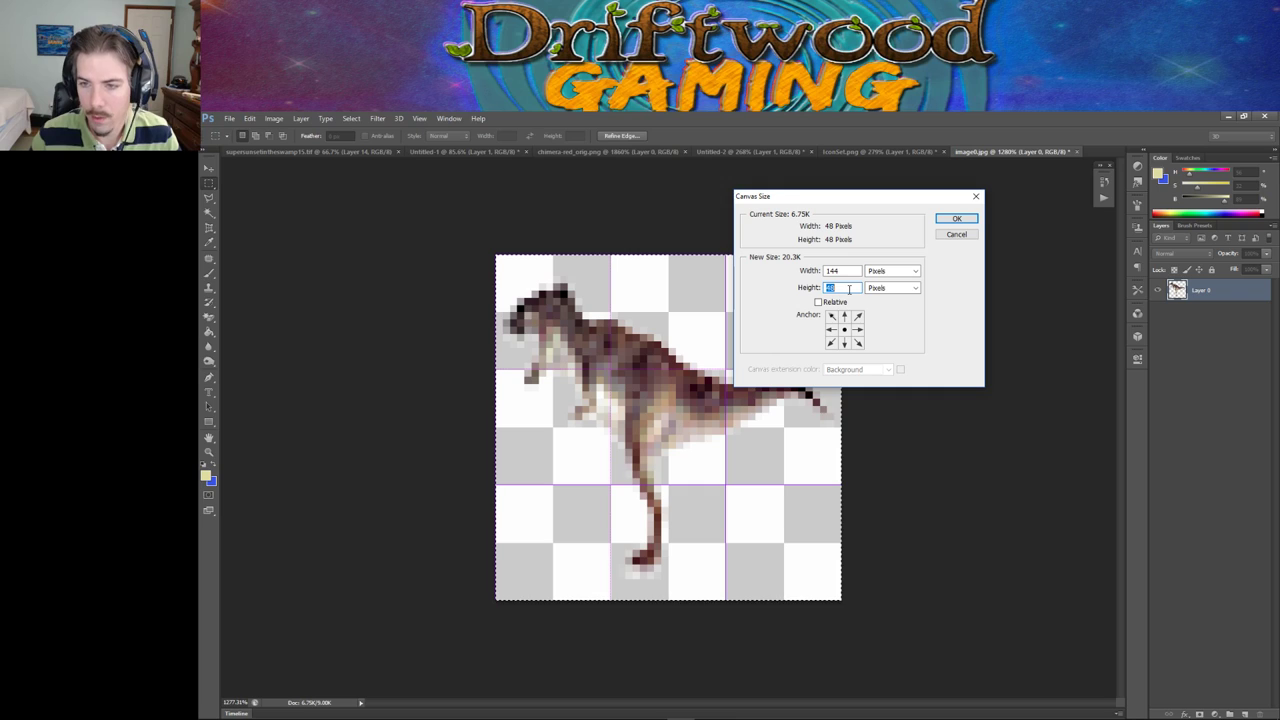
text(192)
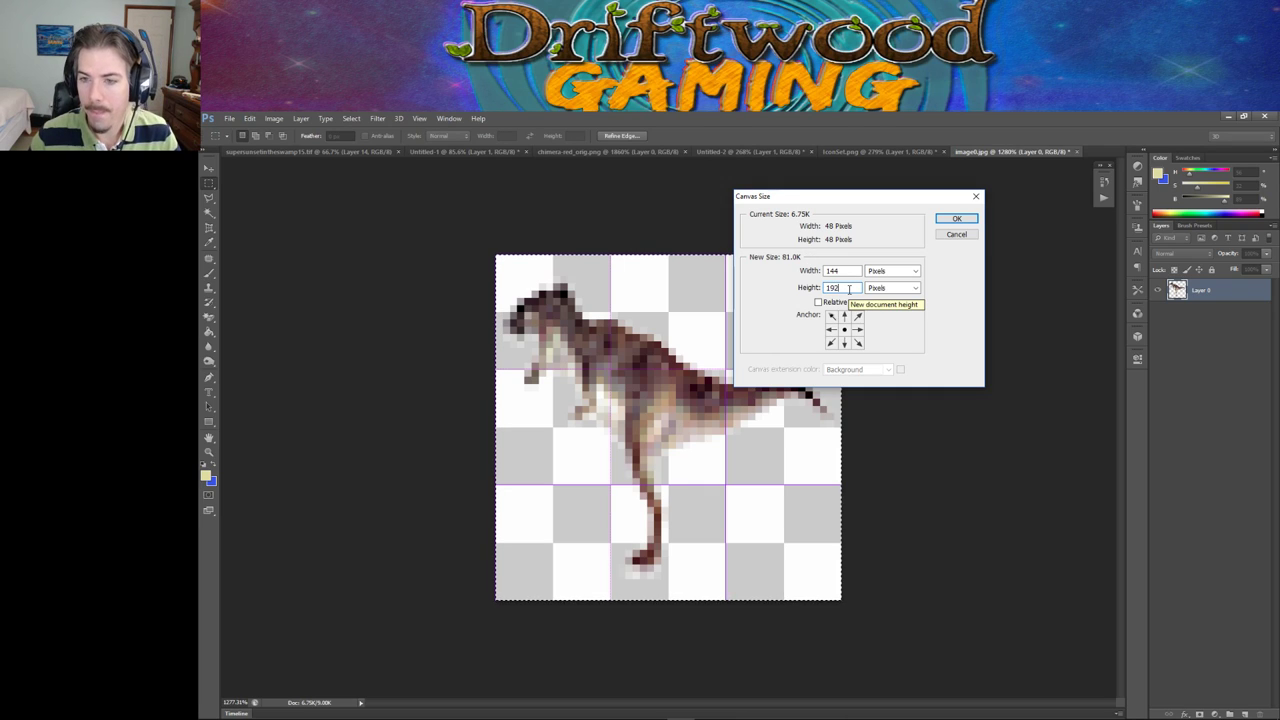
key(Return)
Step: Select the dinosaur with a rectangular marquee and move it into the top-left corner of the canvas
scroll(800, 293, down, 1)
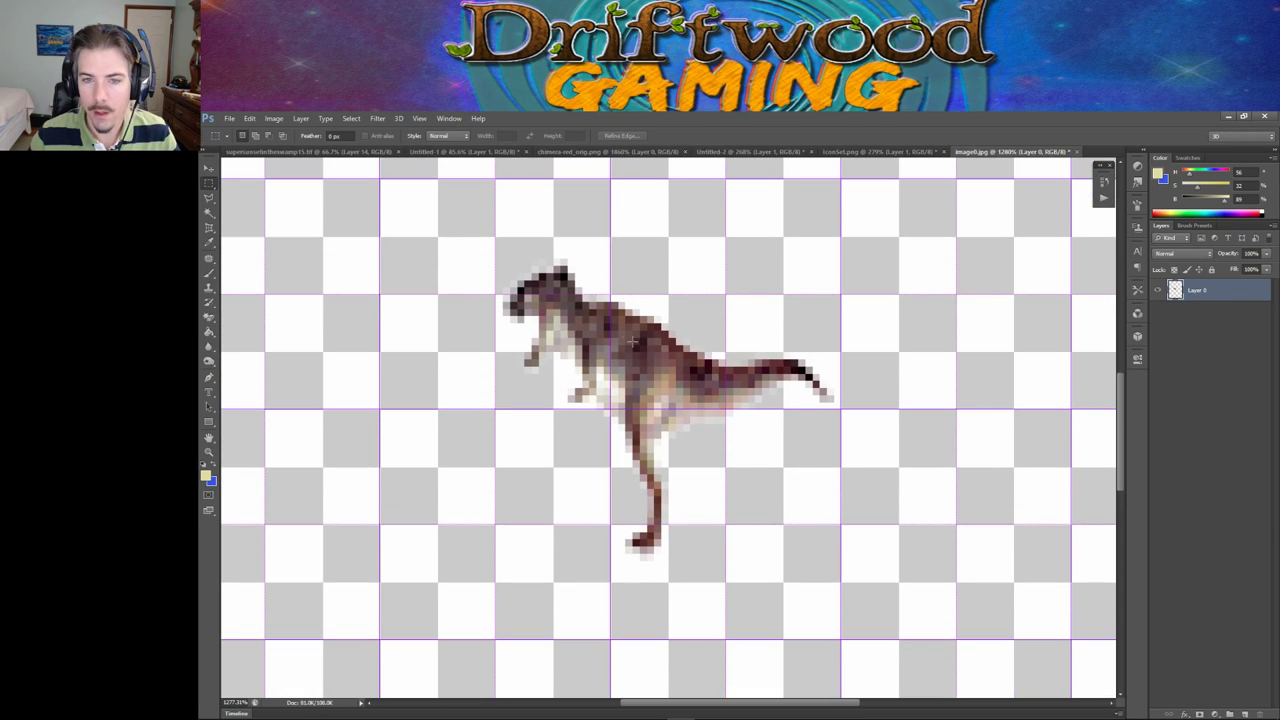
drag(495, 246, 840, 567)
key(v)
drag(495, 320, 495, 284)
key(ctrl+d)
key(ctrl+minus)
key(ctrl+minus)
key(ctrl+minus)
key(ctrl+minus)
key(ctrl+shift+d)
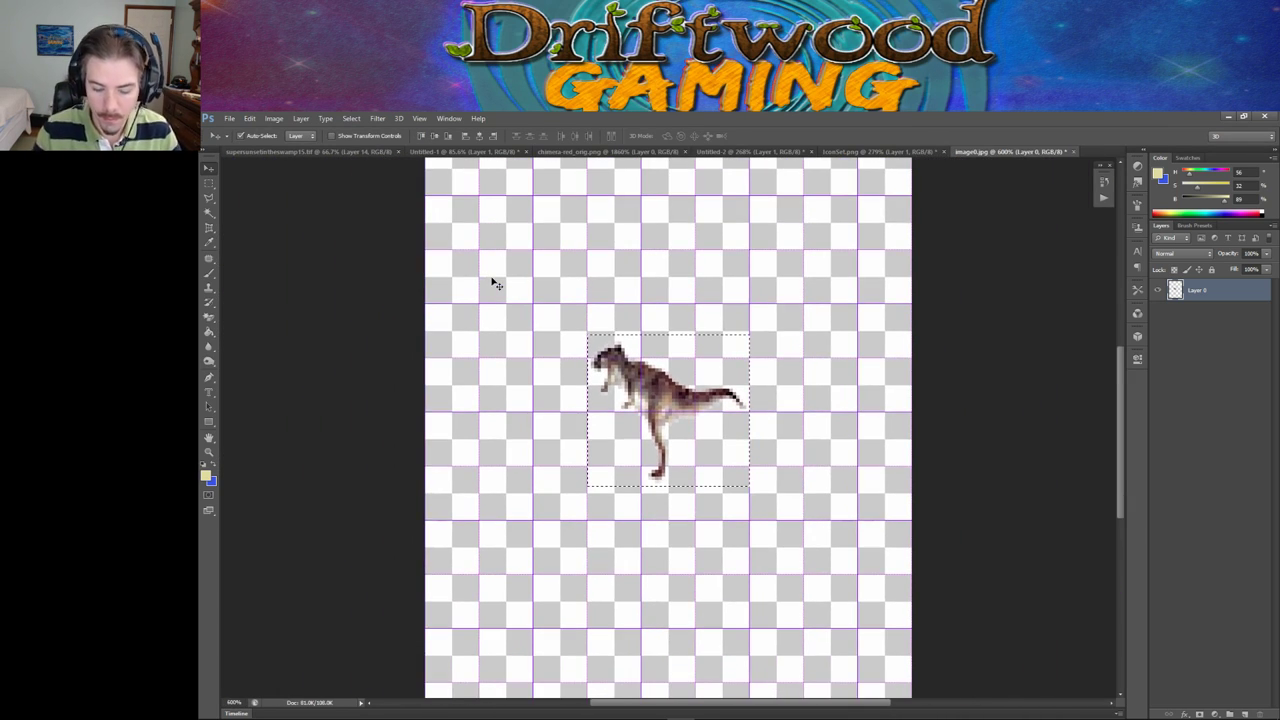
key(ctrl+minus)
key(ctrl+minus)
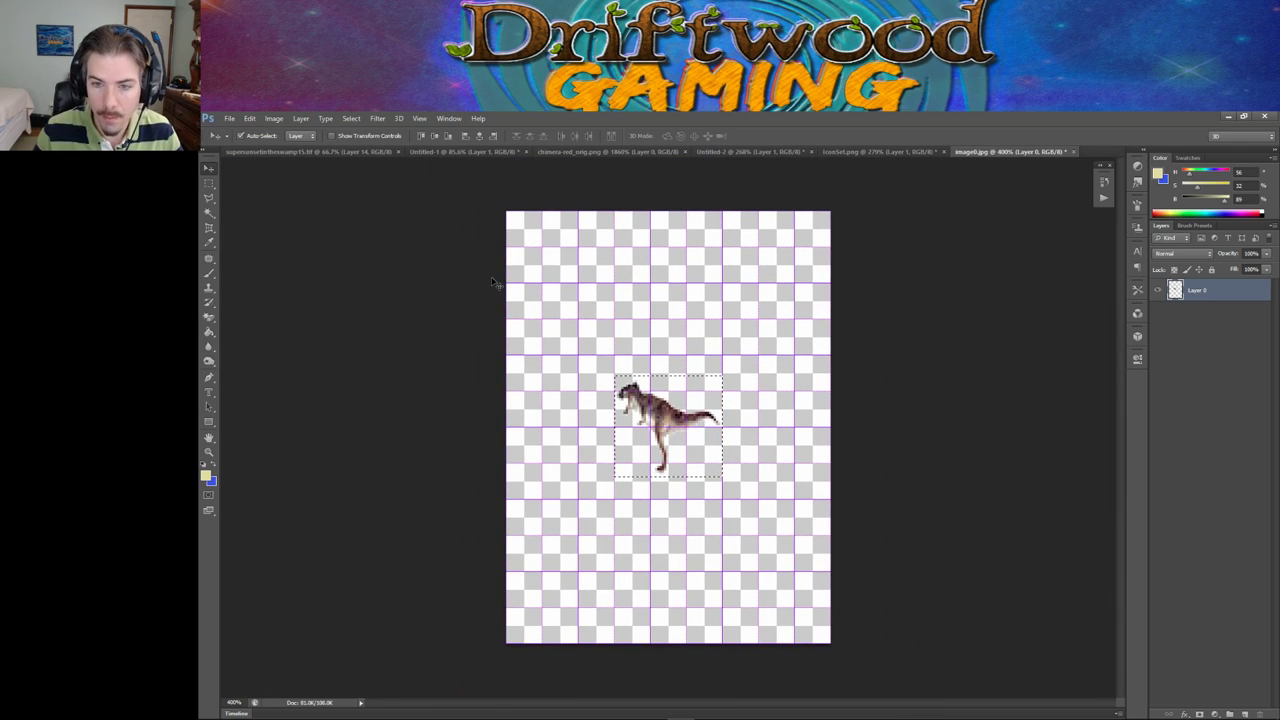
drag(685, 385, 588, 242)
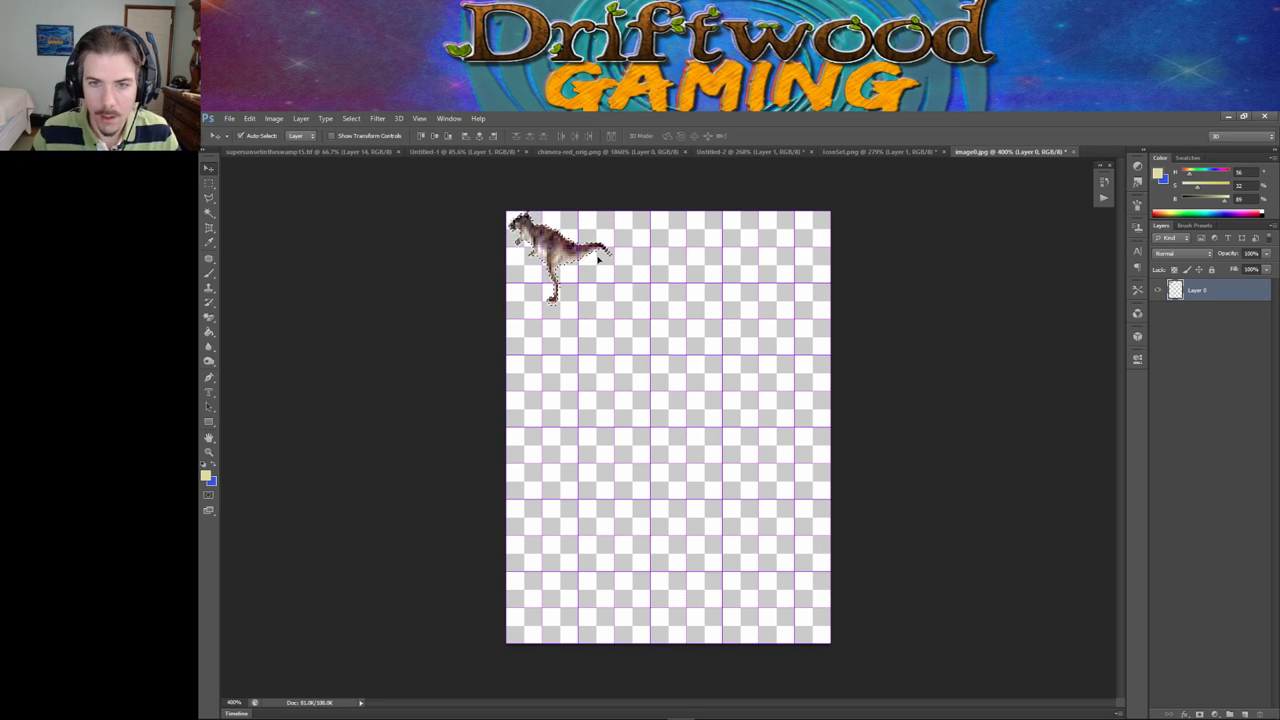
Step: Set the grid preferences to a gridline every 48 pixels
click(230, 118)
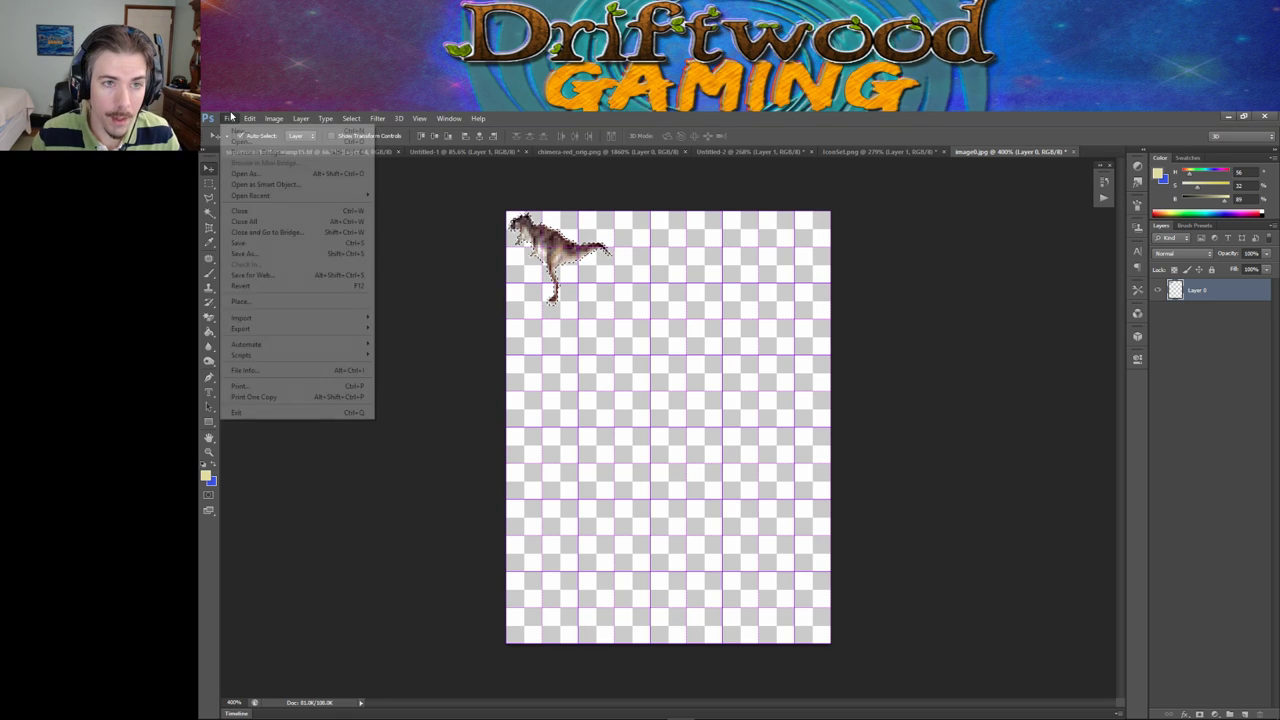
mouse_move(253, 120)
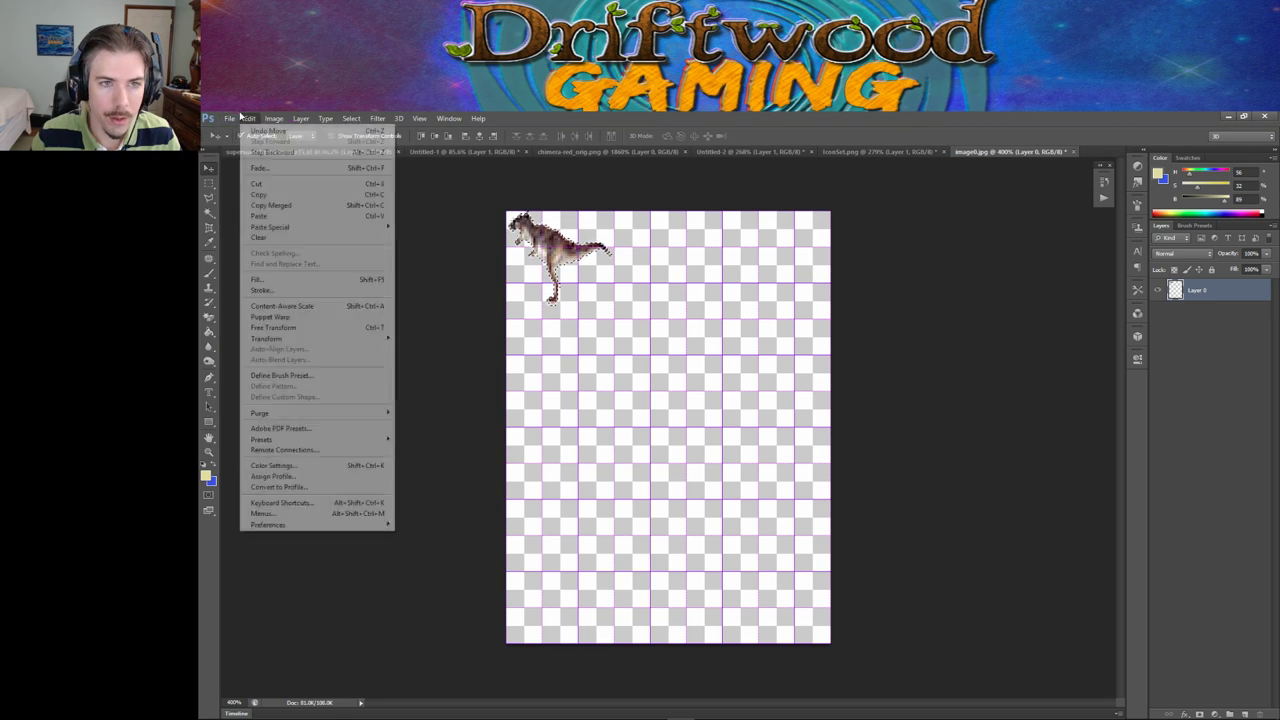
mouse_move(300, 526)
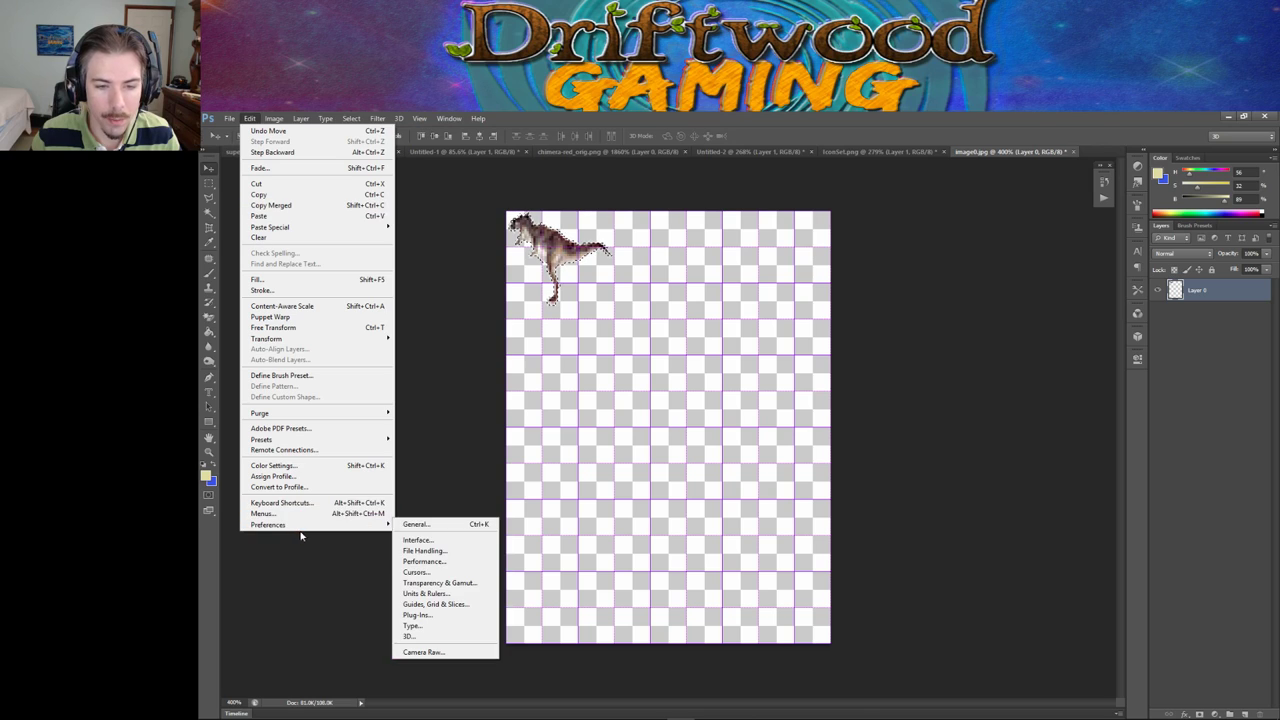
click(455, 604)
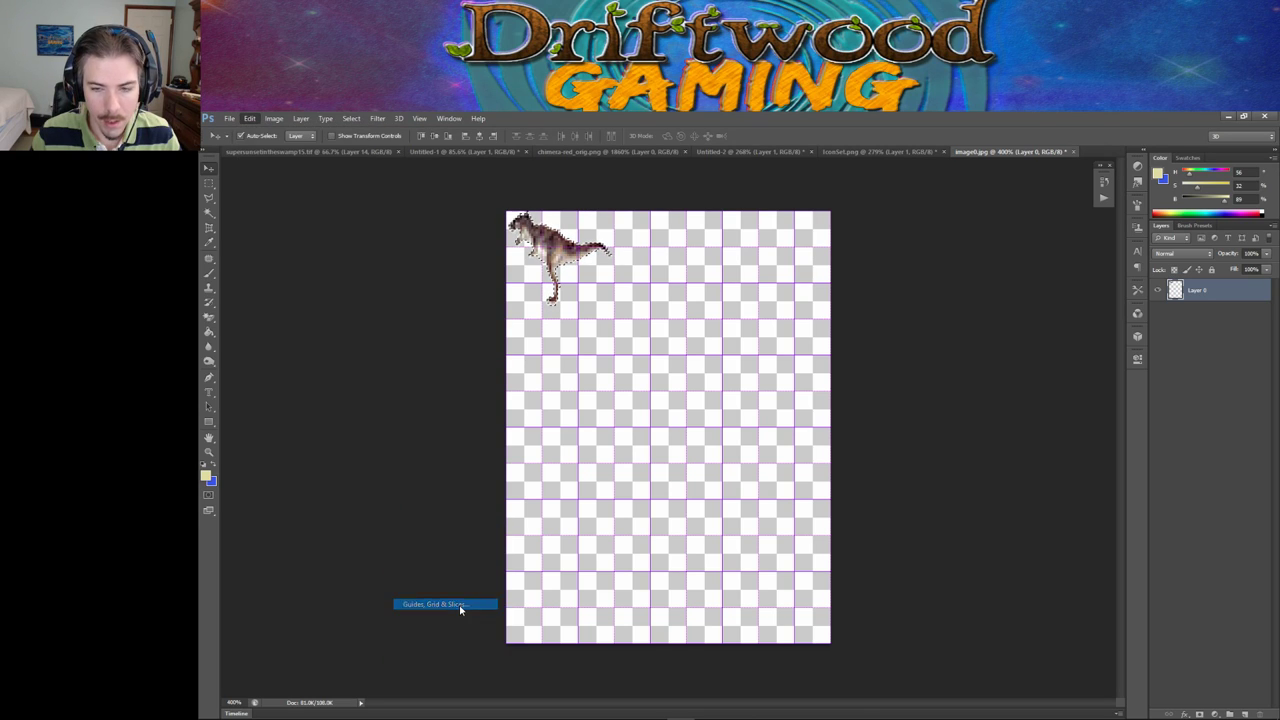
double_click(976, 348)
text(48)
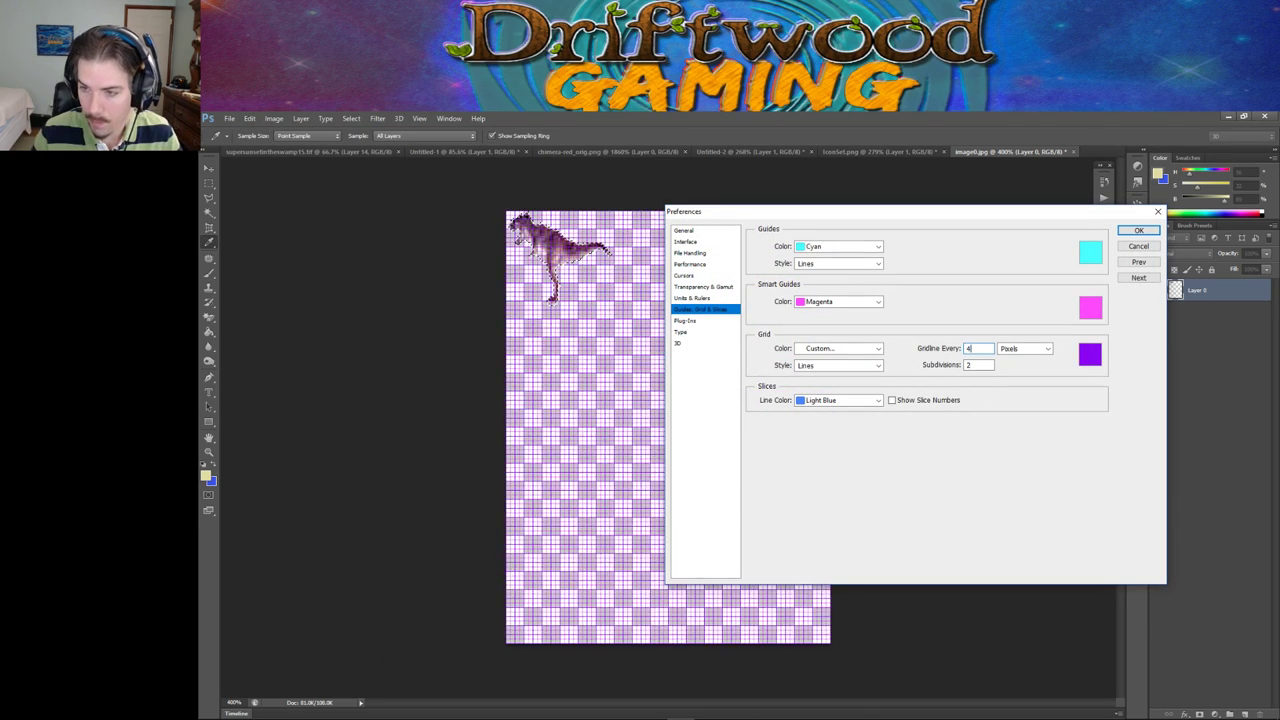
key(Return)
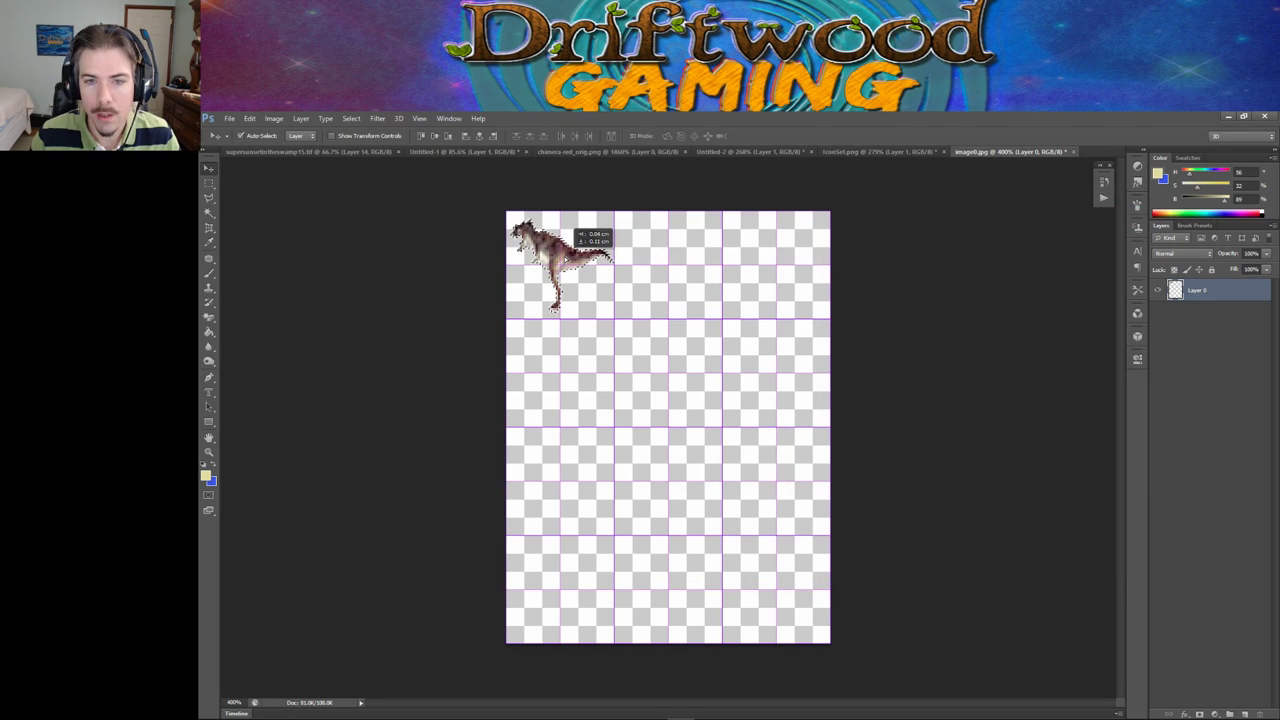
Step: Copy the selected dinosaur into the remaining cells of the grid's first two rows, one dinosaur per cell
drag(561, 258, 777, 243)
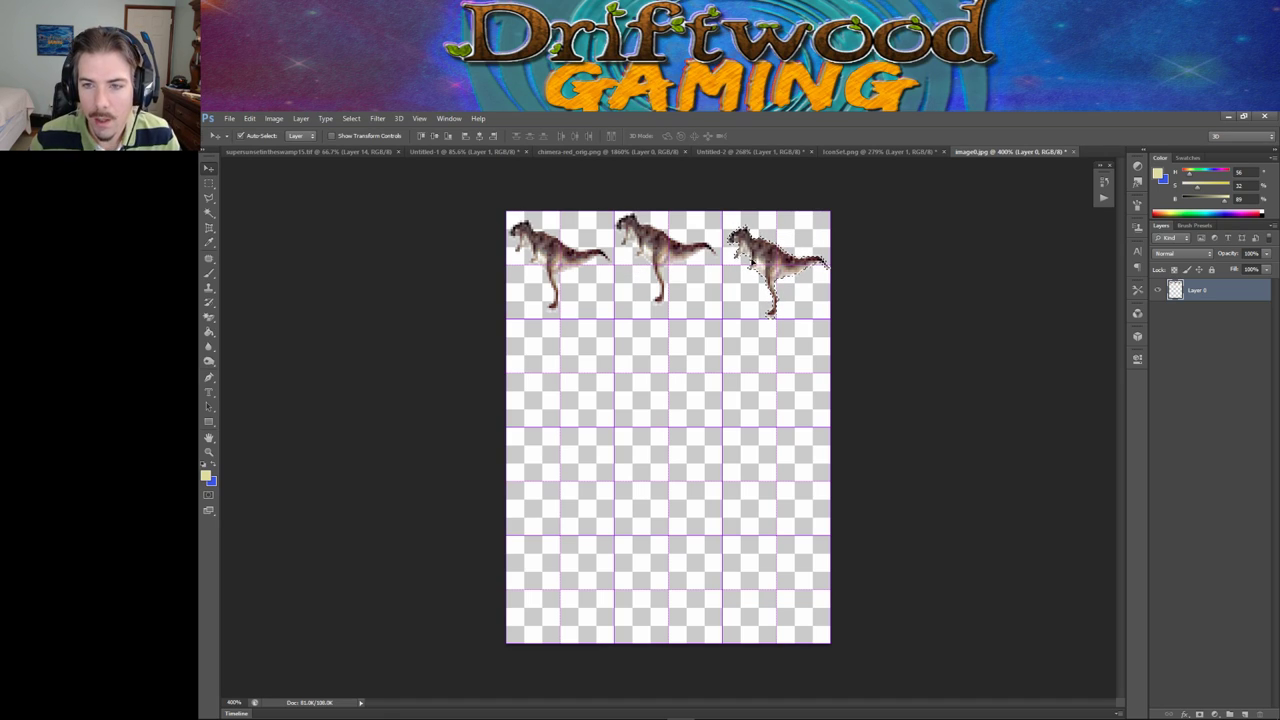
drag(751, 261, 781, 360)
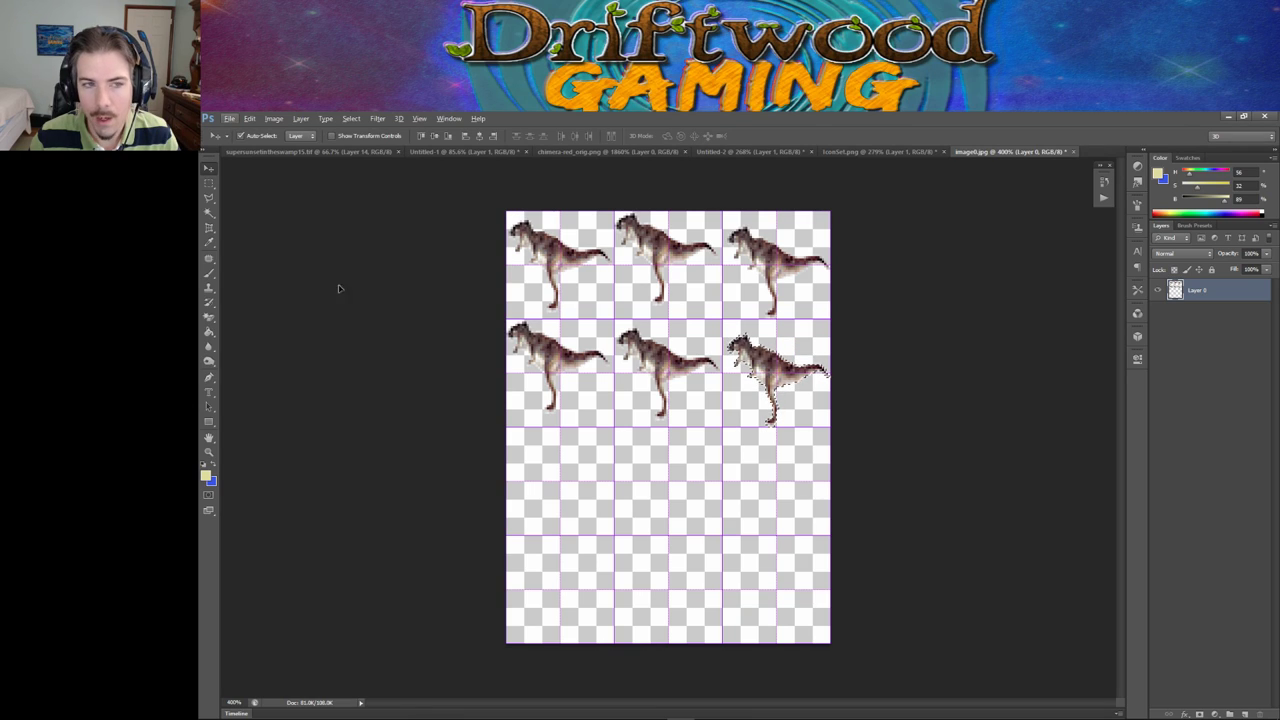
Step: Select the second row of dinosaurs with a rectangular marquee and paste a copy of it as a new layer
key(m)
drag(634, 374, 830, 428)
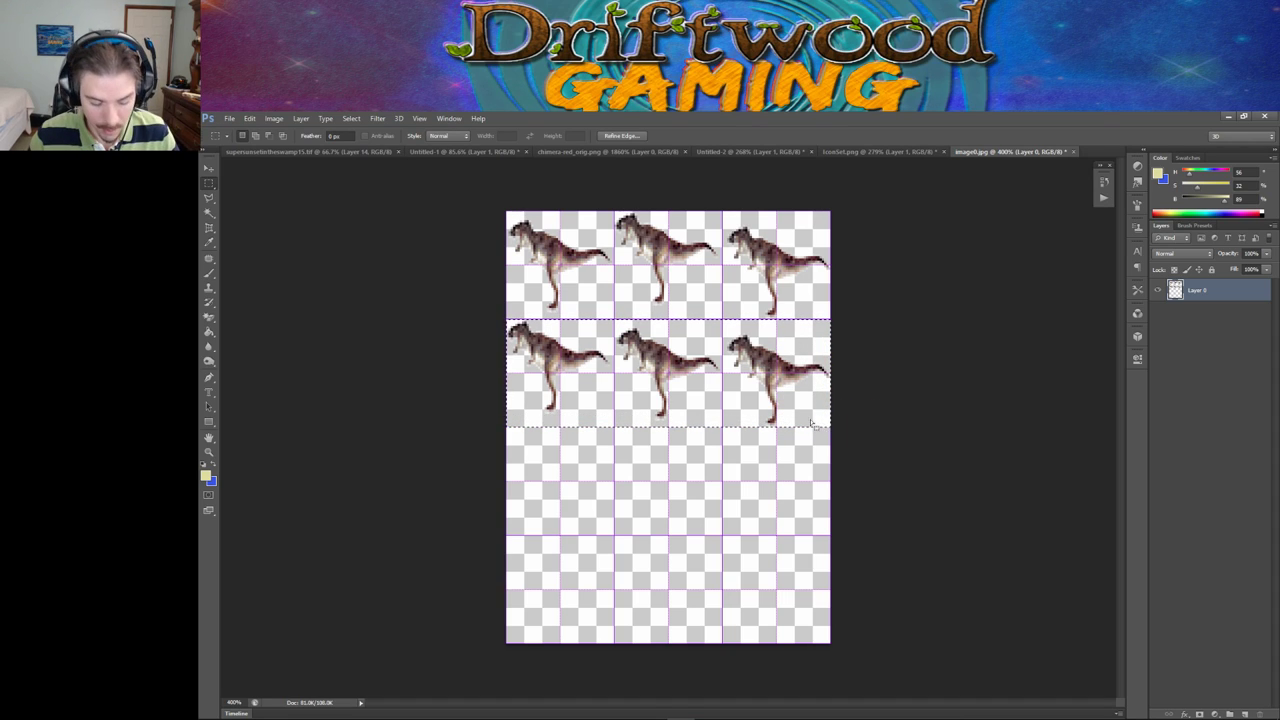
drag(672, 360, 676, 402)
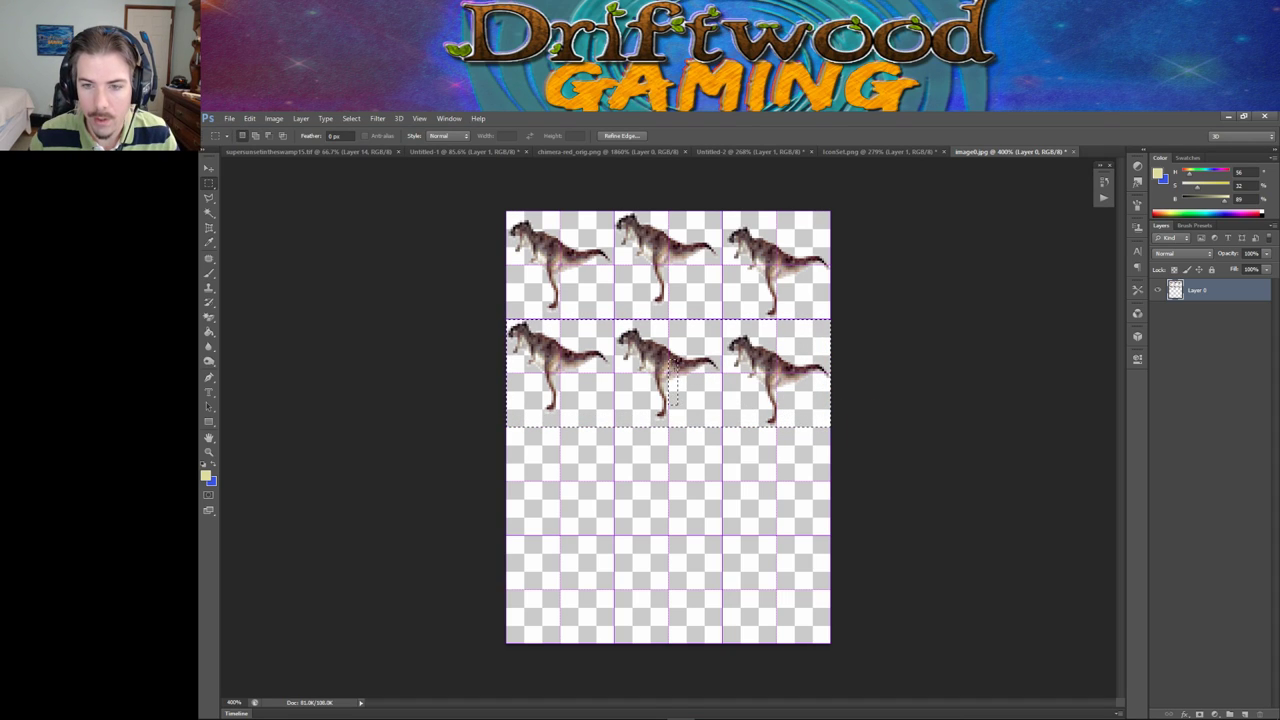
click(648, 345)
key(ctrl+v)
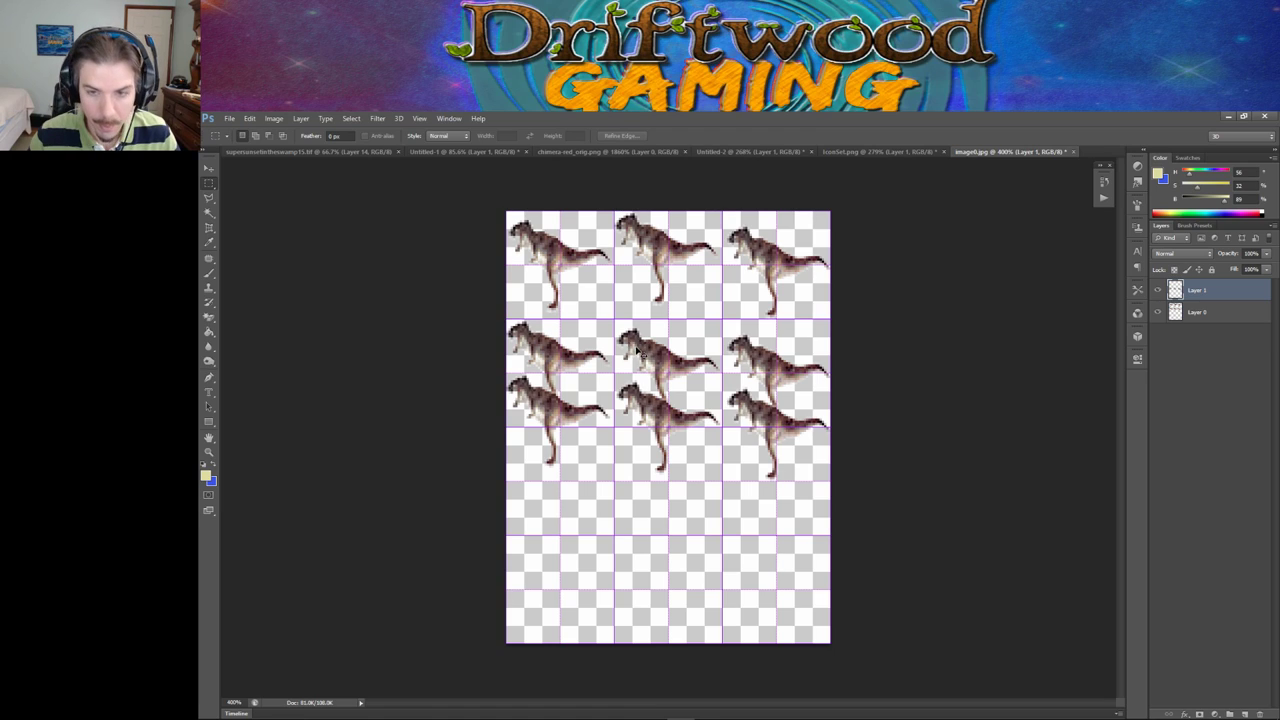
Step: Move the pasted row of dinosaurs on Layer 1 into the third grid row and duplicate it into the fourth row
click(1190, 314)
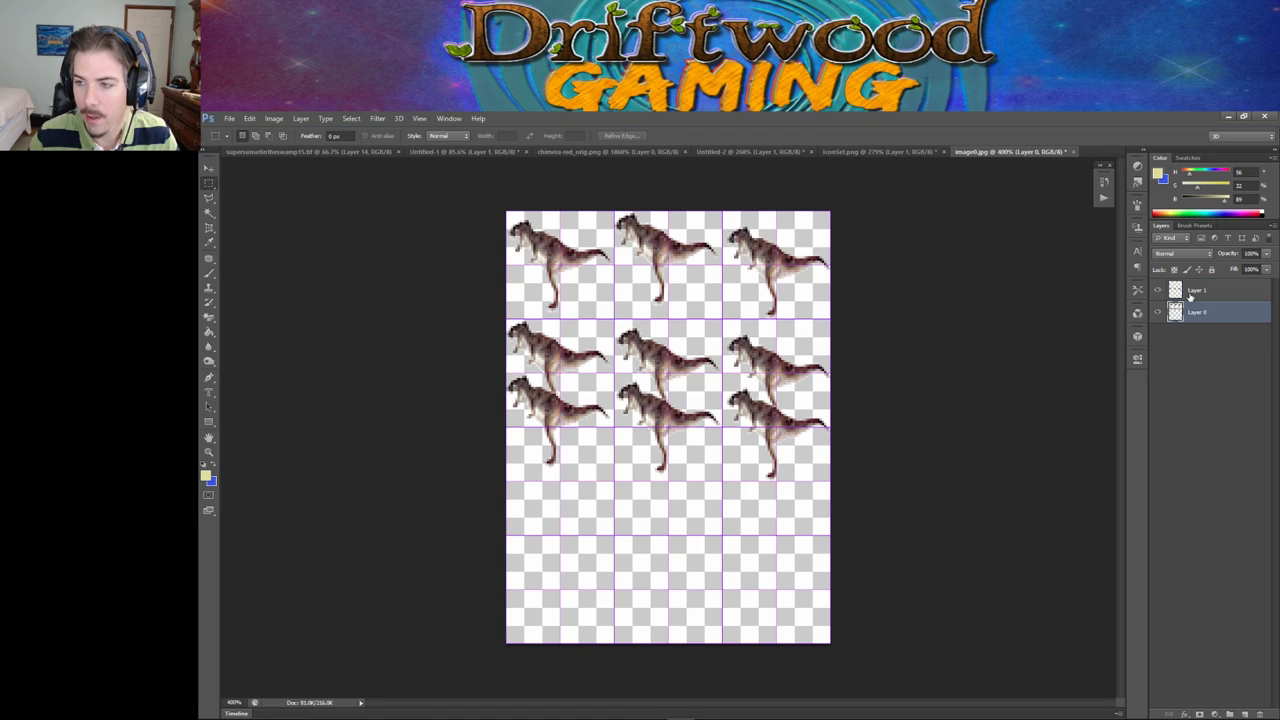
click(1191, 293)
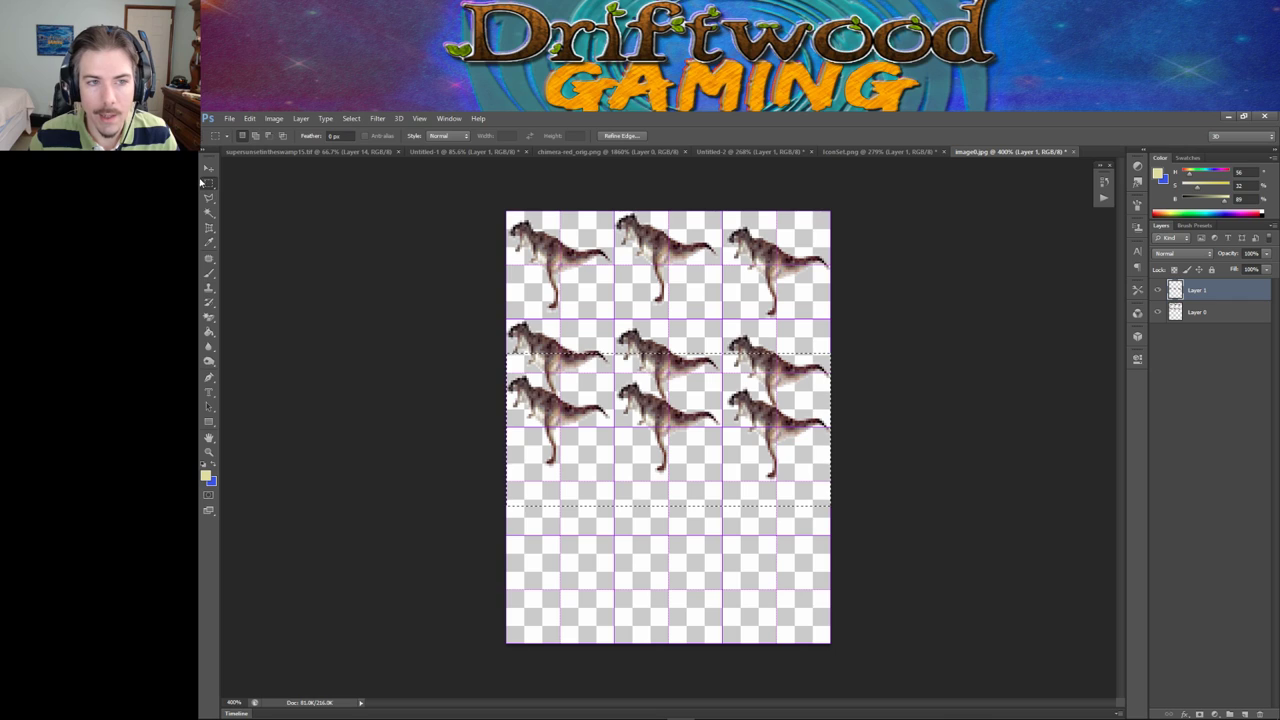
key(v)
drag(690, 395, 668, 550)
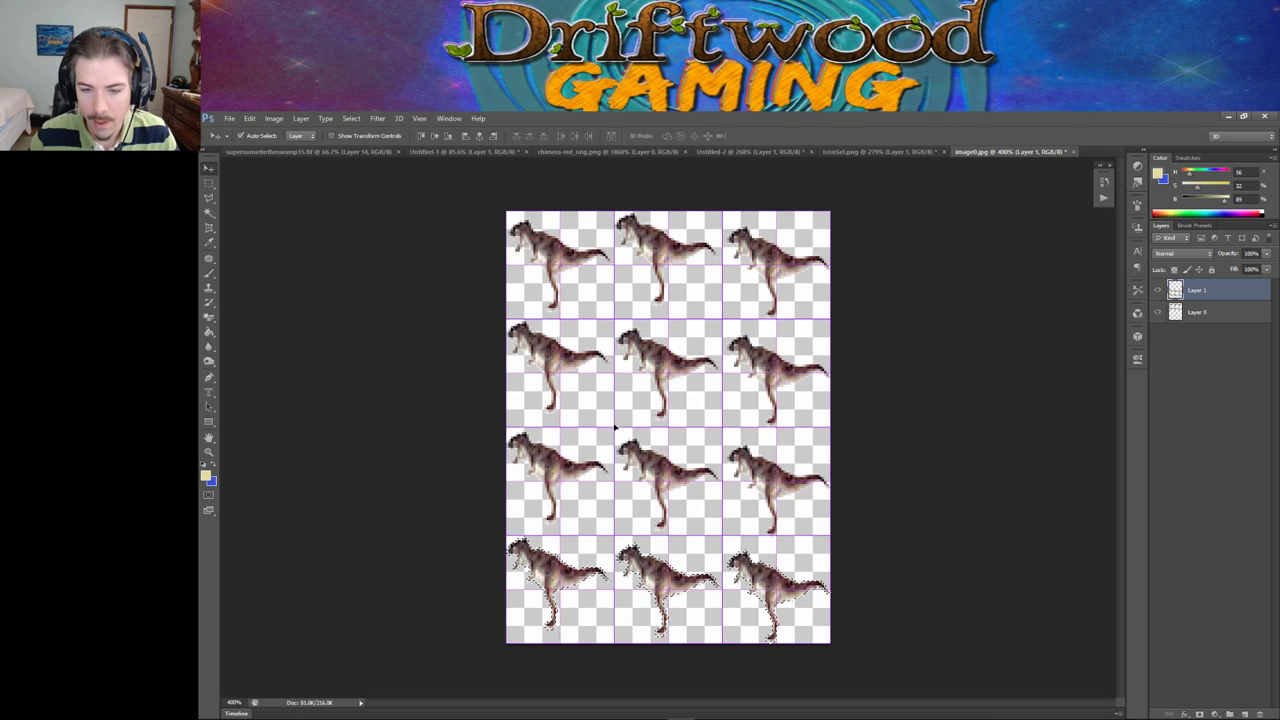
Step: Start saving the sheet as a PNG named "PRobably Copyrighted Dino but it's such a low res no one would ever know but my morals"
click(229, 118)
click(245, 253)
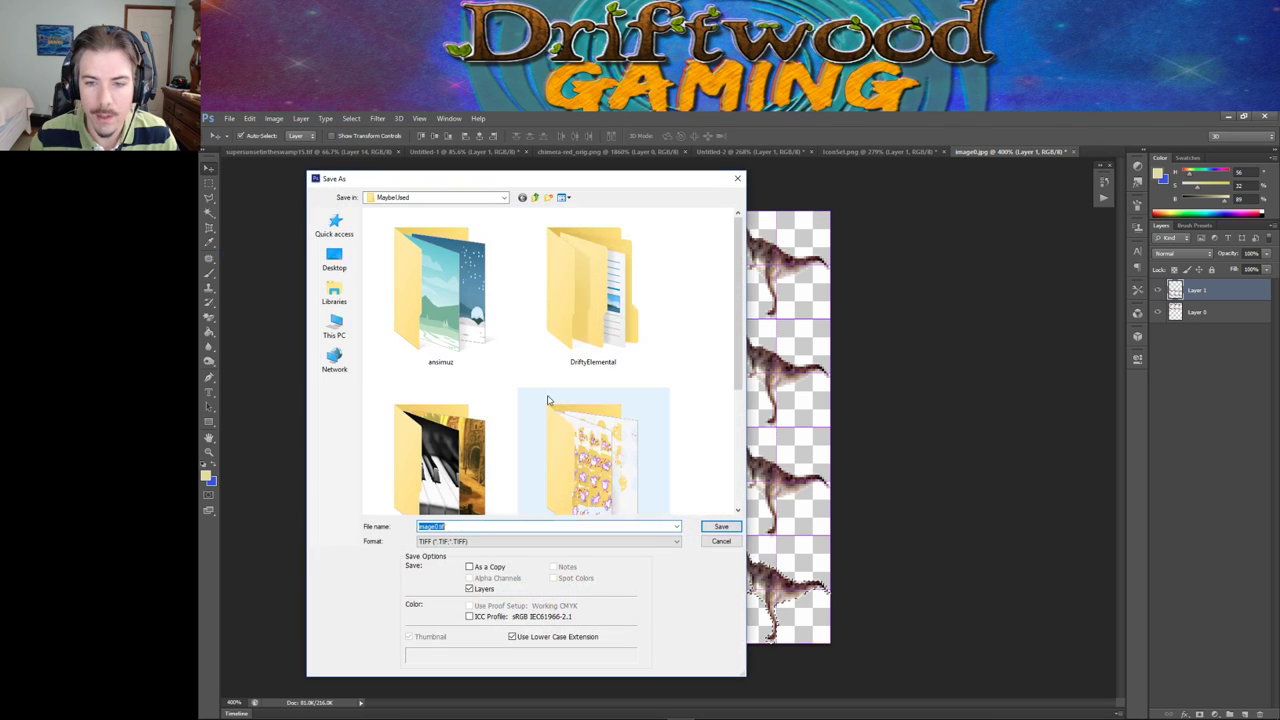
click(506, 541)
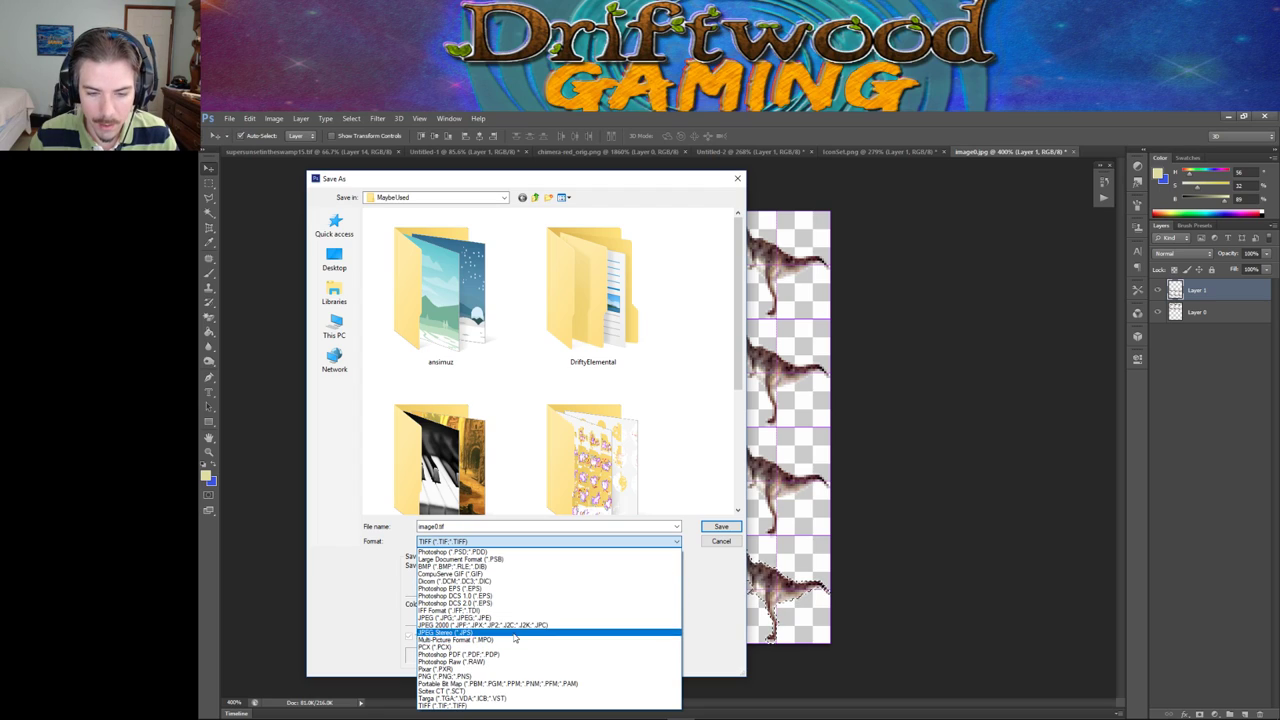
click(522, 677)
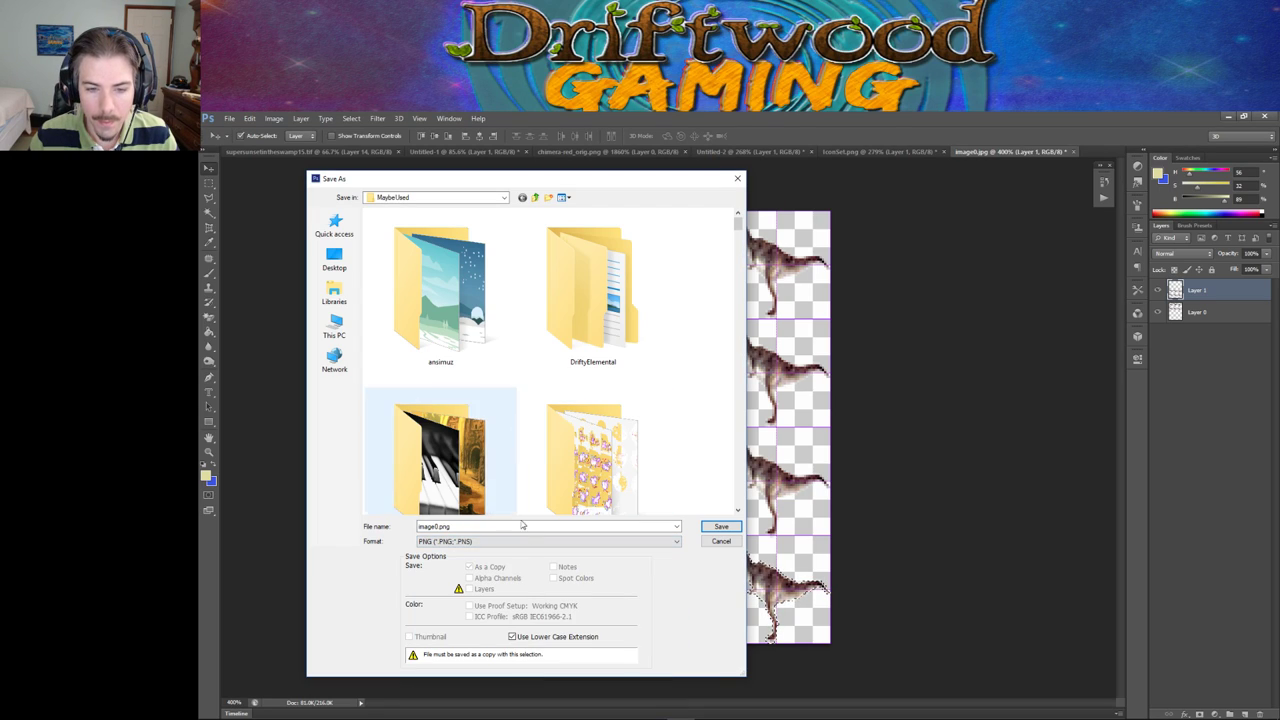
double_click(432, 527)
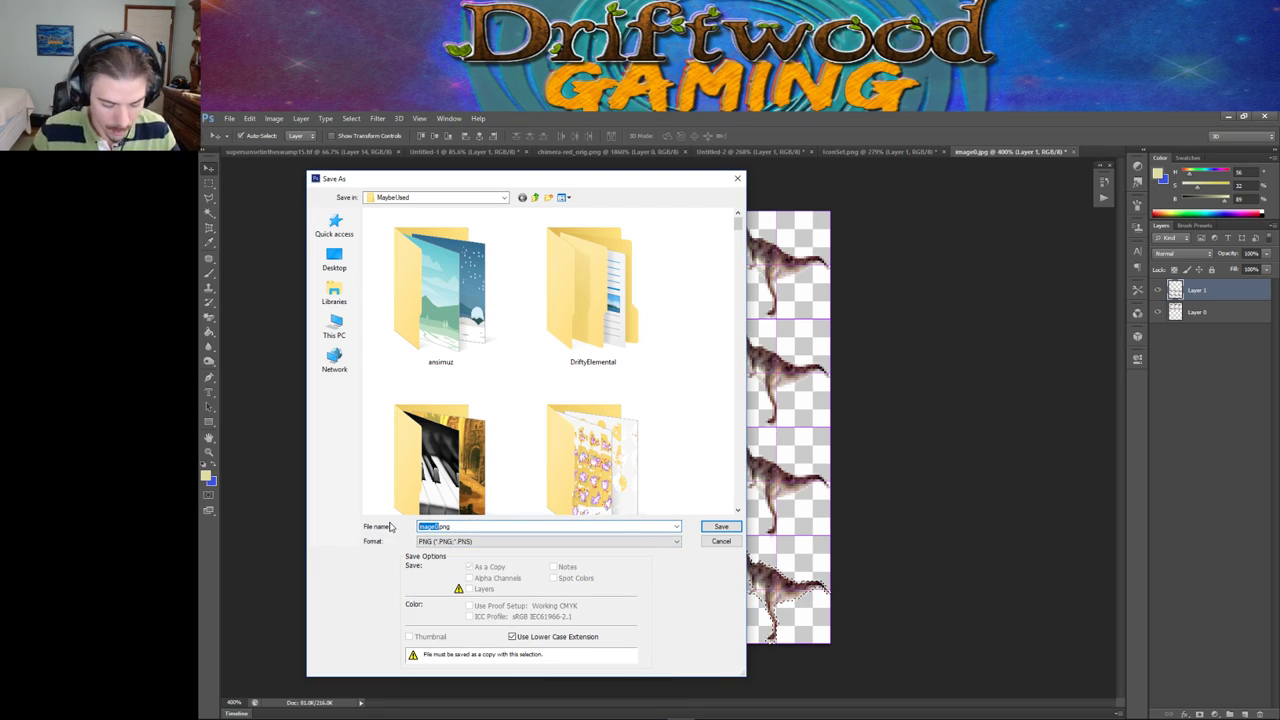
text(PRo)
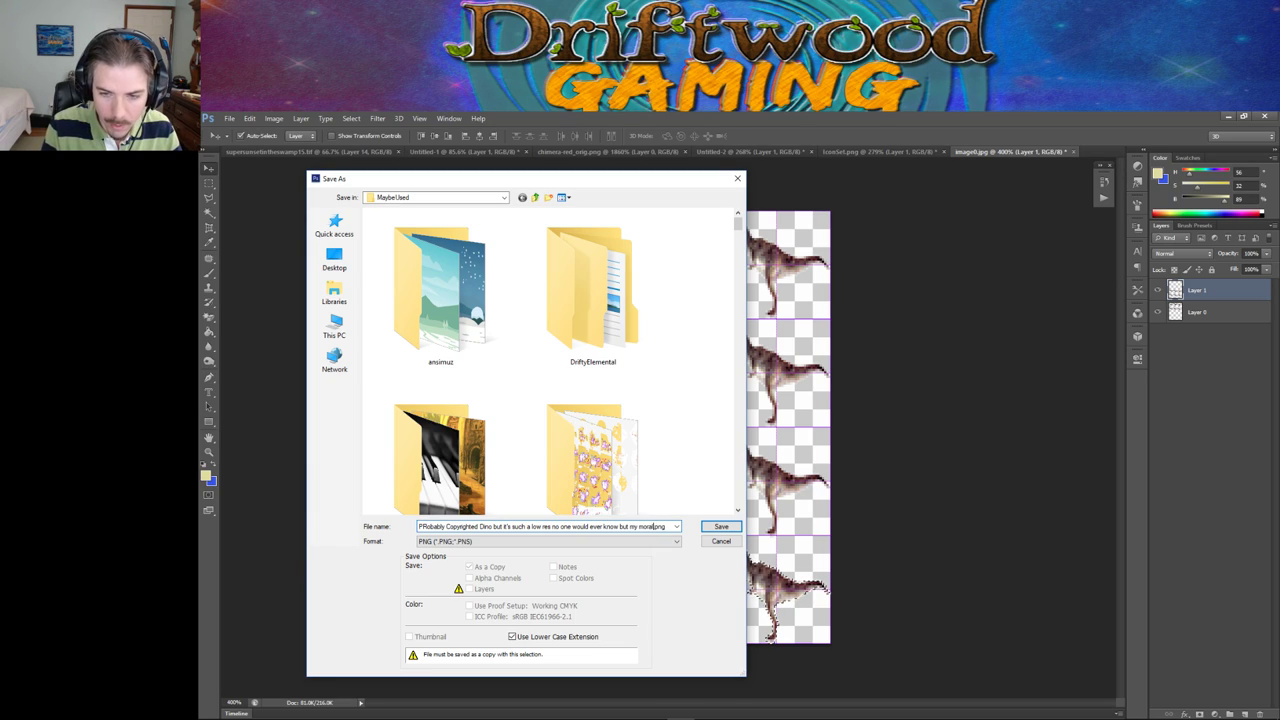
Step: Continue the file name with "keep me from using it in the final edition anyway dino version 1a"
text(eep me f)
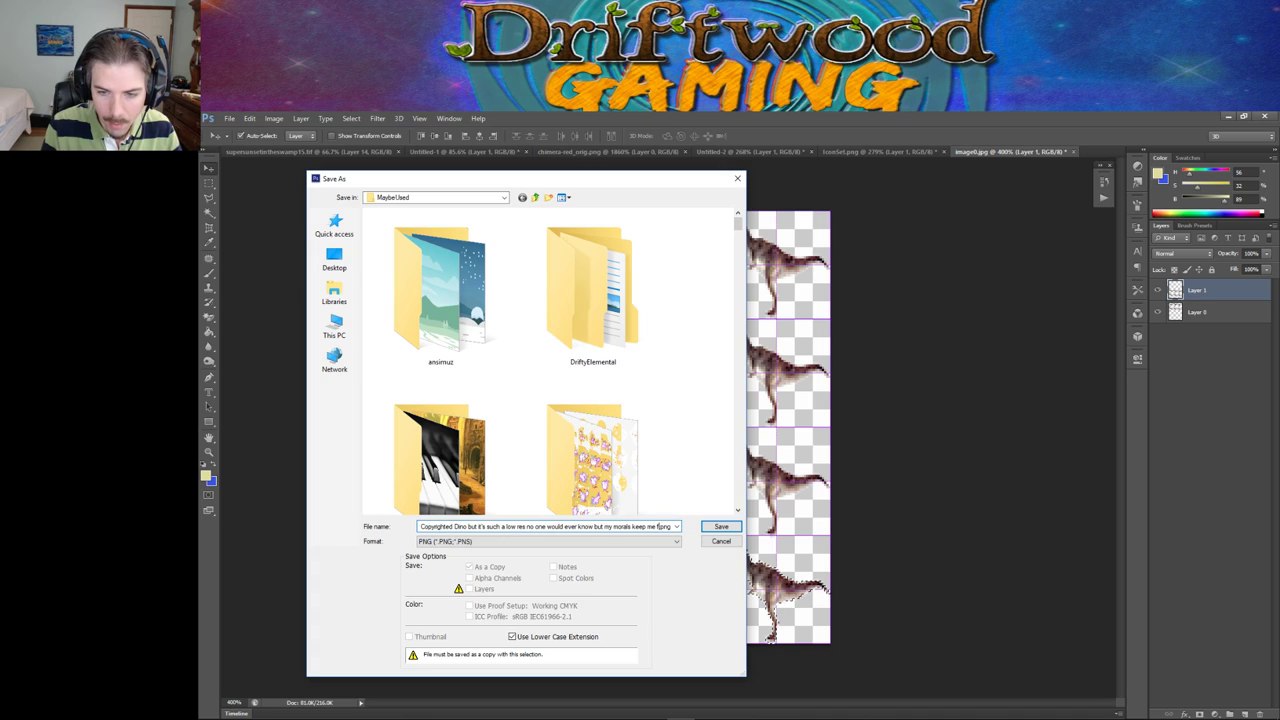
text(rom using it in )
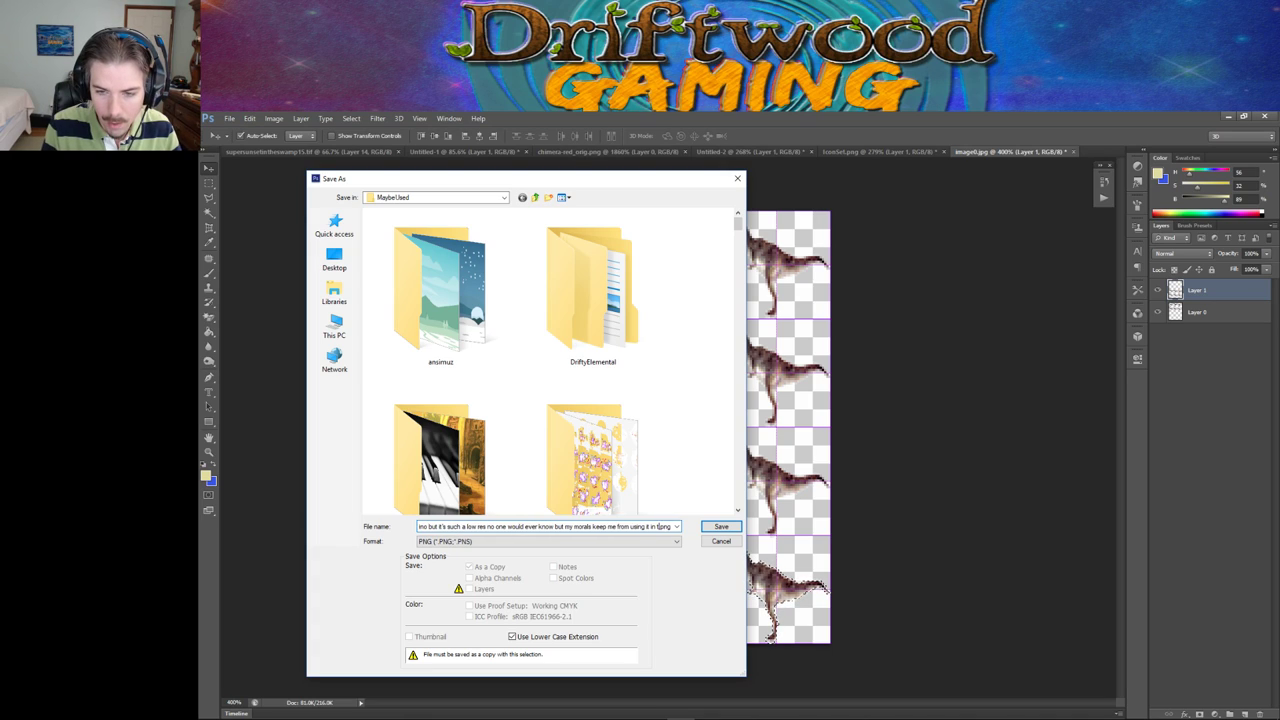
text(the final editio)
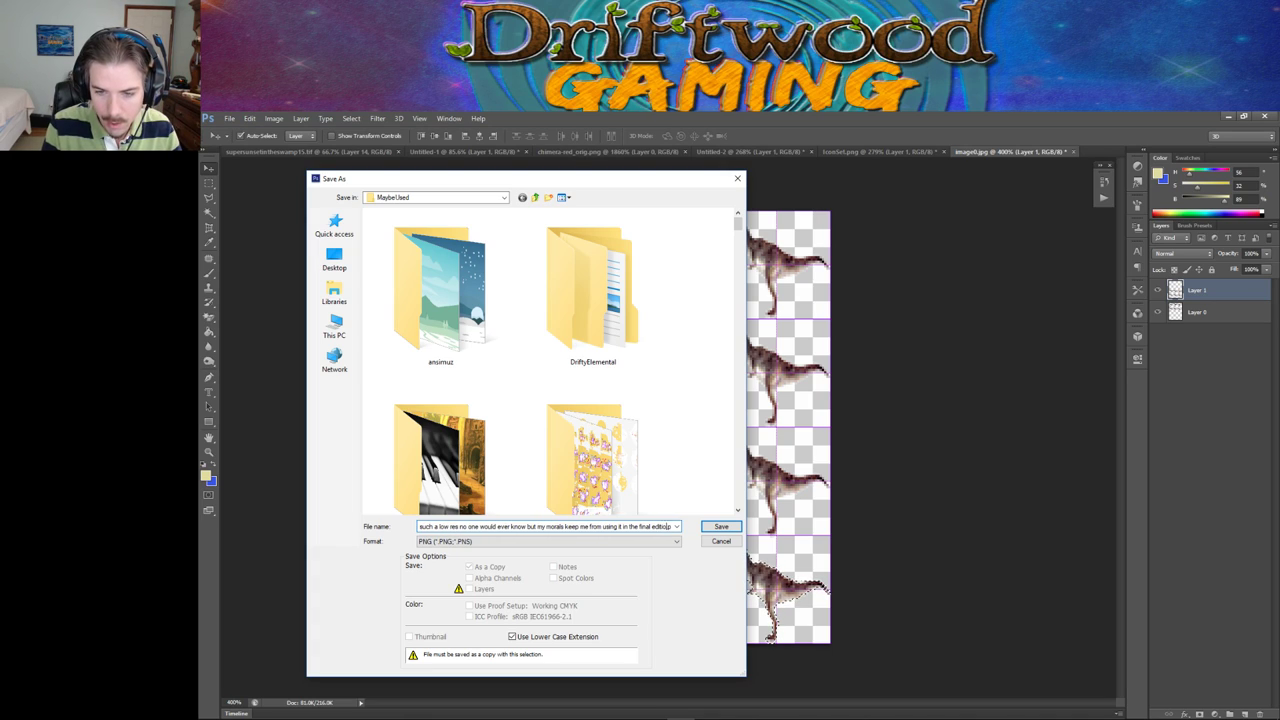
text(n anyway d)
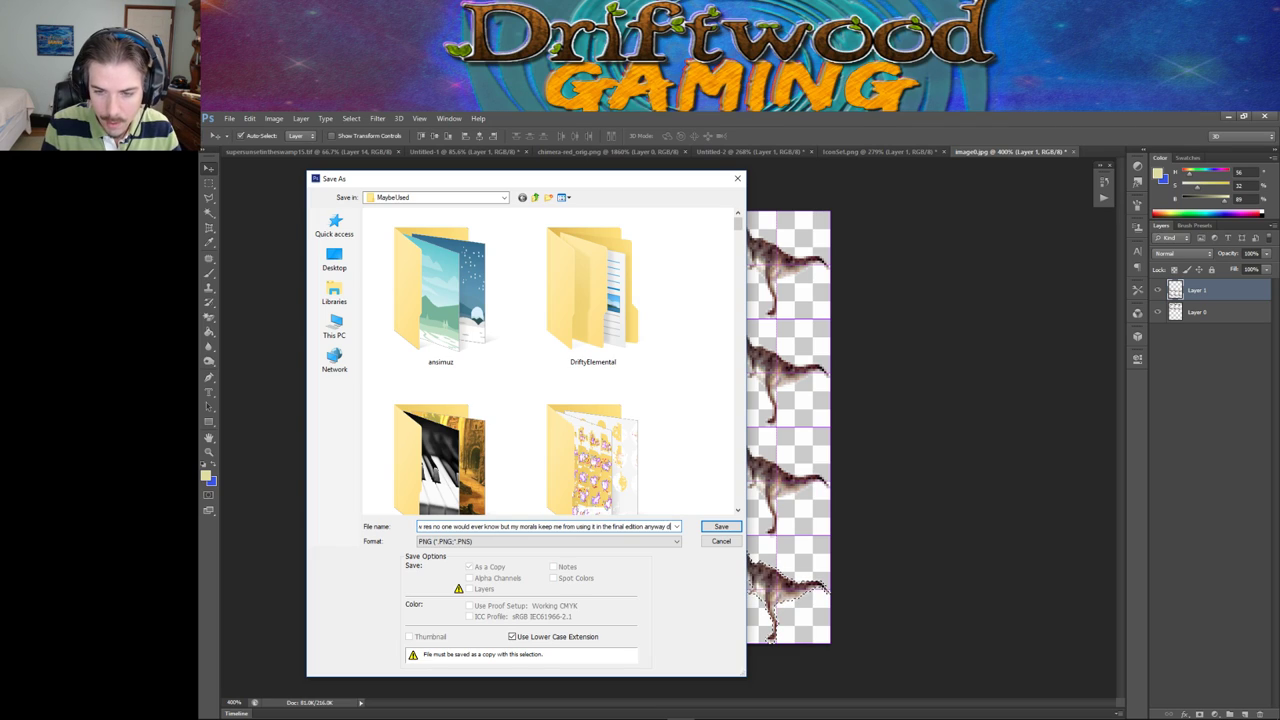
text(ino version 1a)
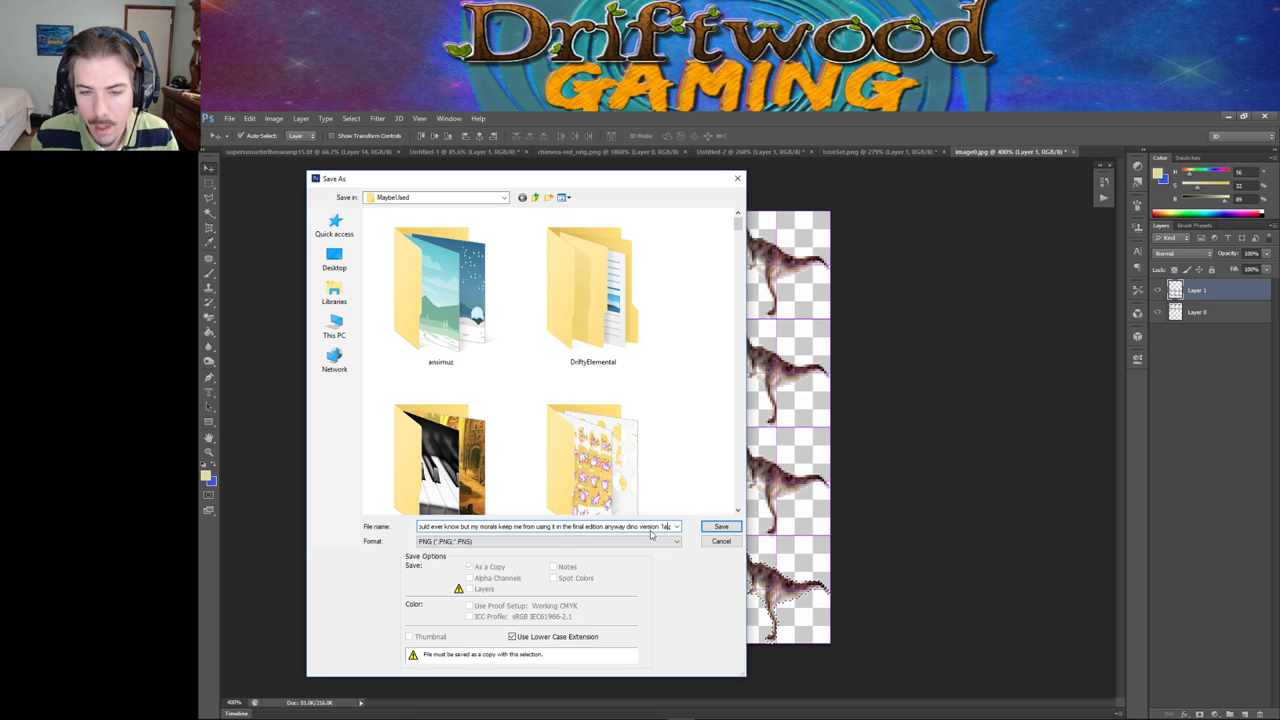
Step: Change the save location to the characters folder inside the project's img folder
click(440, 197)
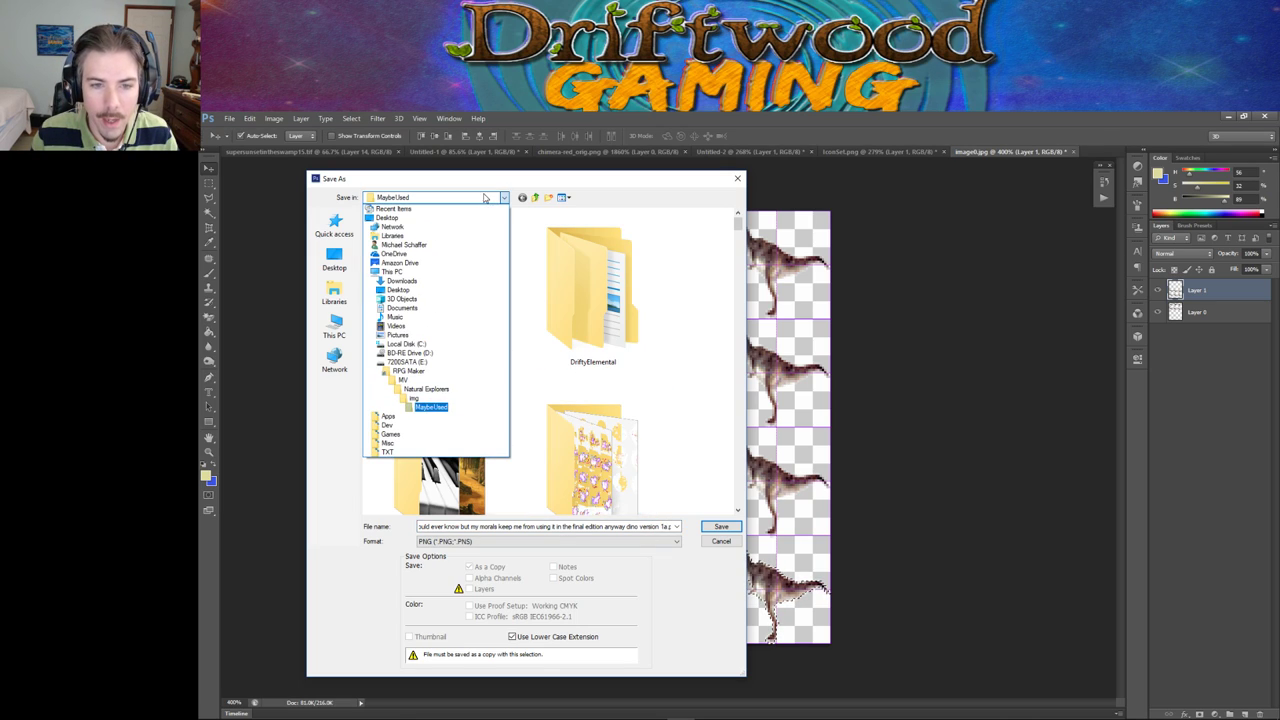
click(437, 399)
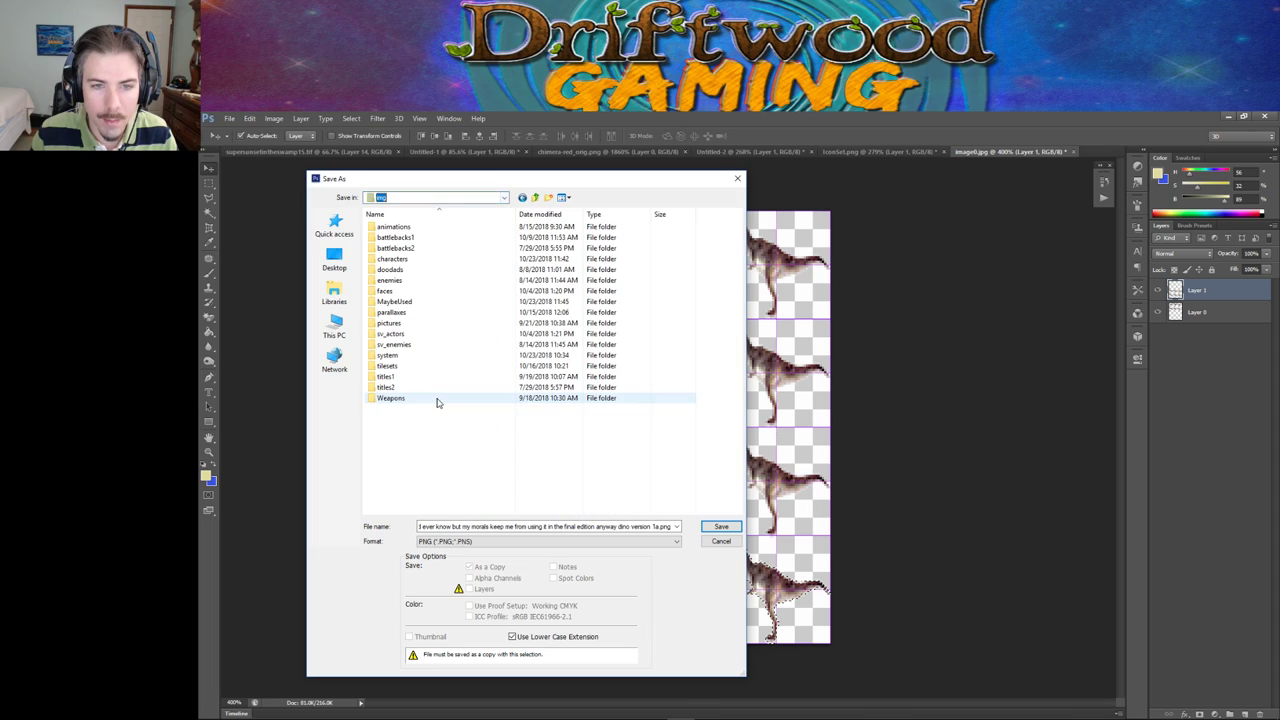
double_click(434, 259)
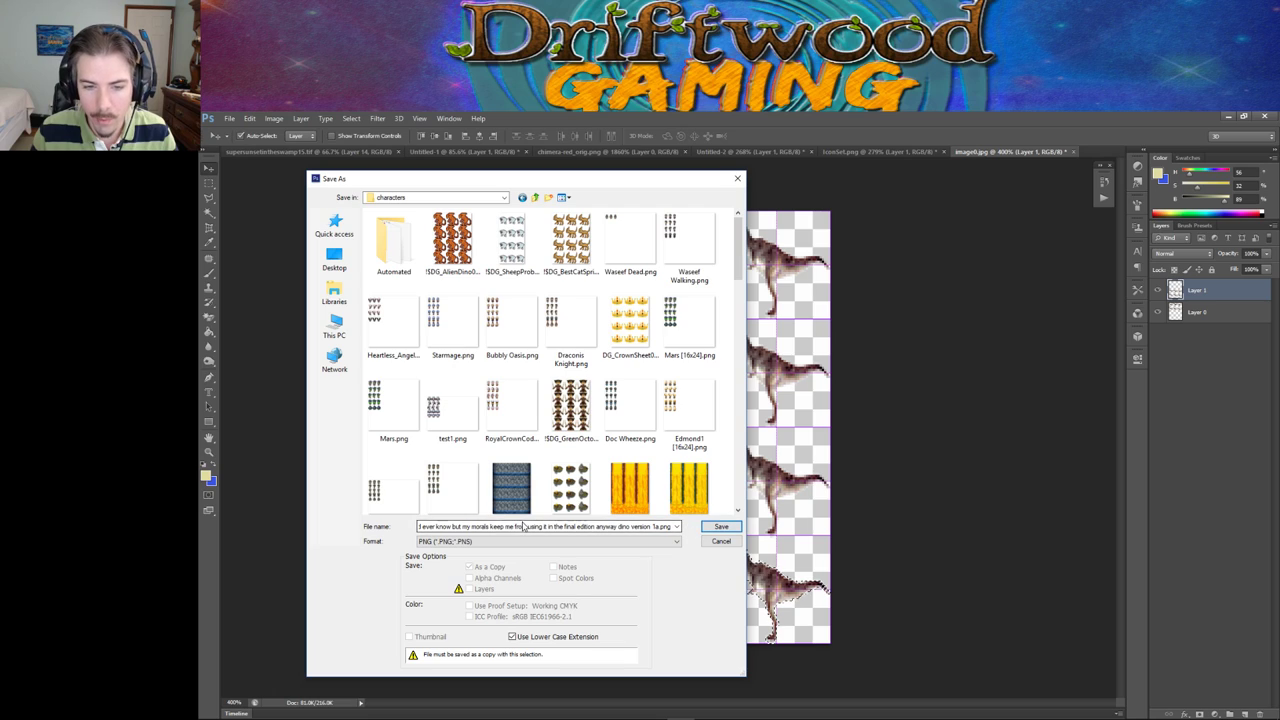
Step: Prefix the file name with "!$" and save the PNG with smallest compression and no interlacing
click(496, 528)
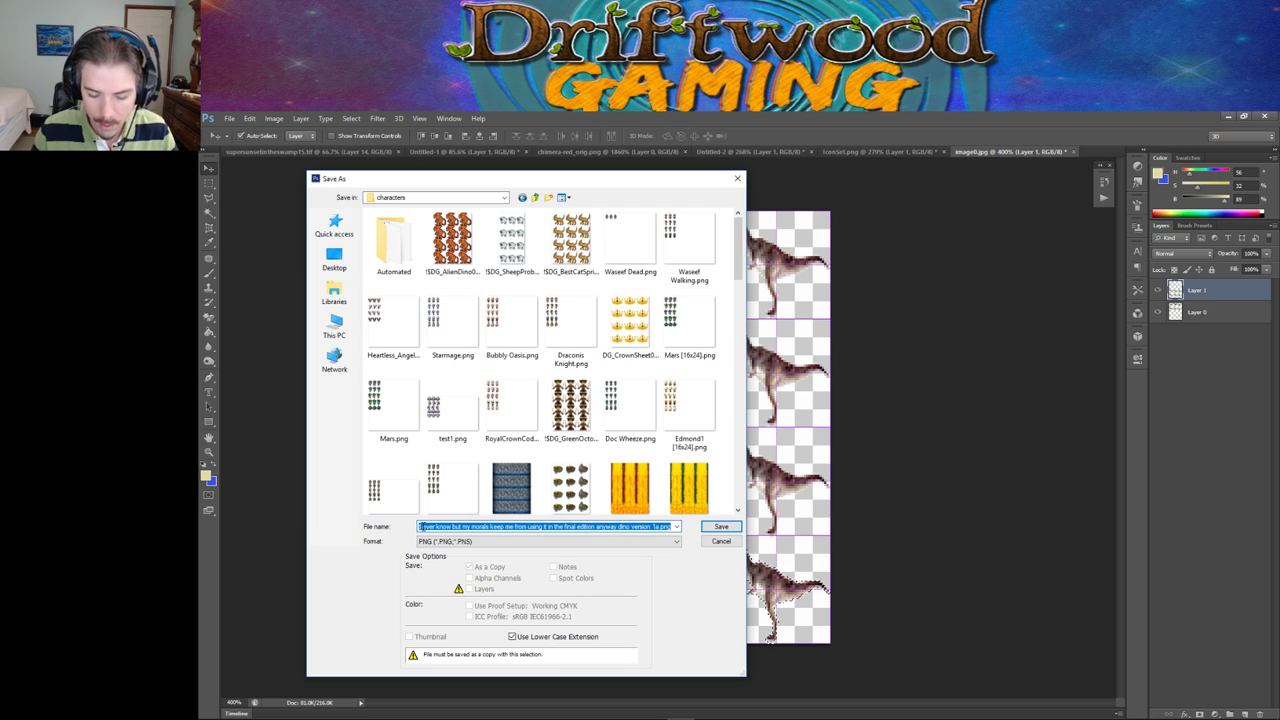
key(Home)
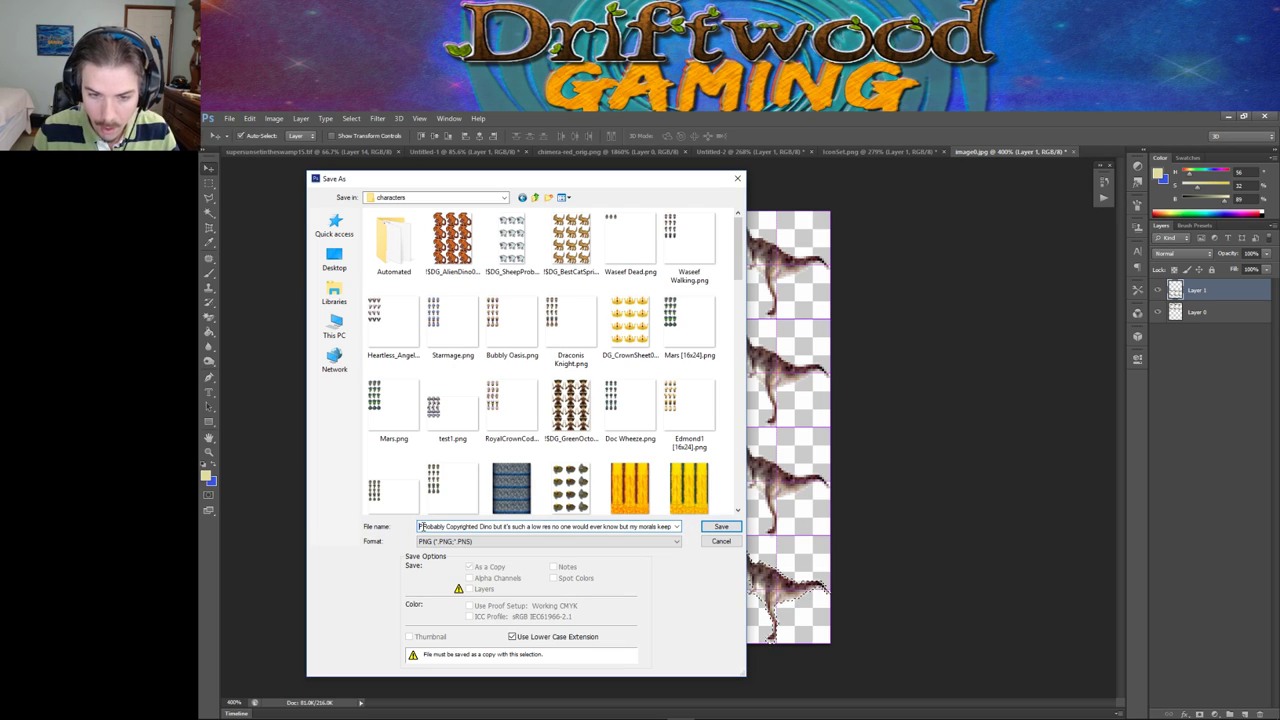
text(!)
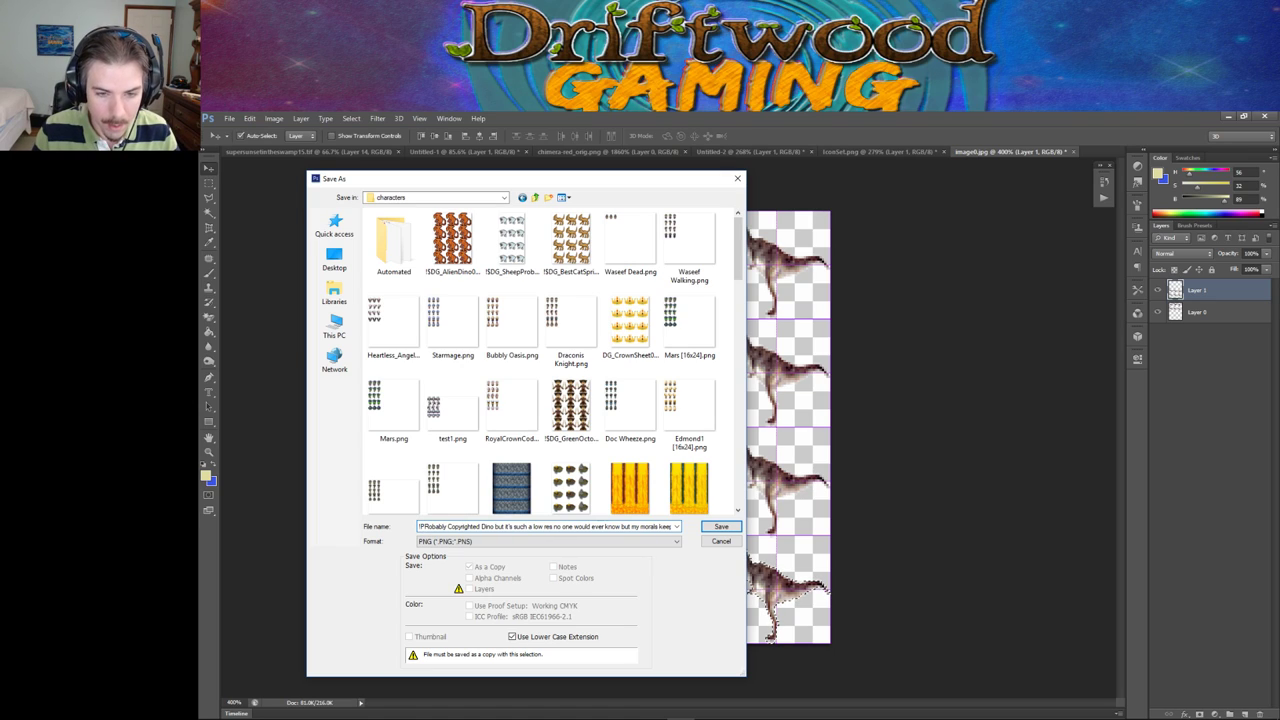
text($)
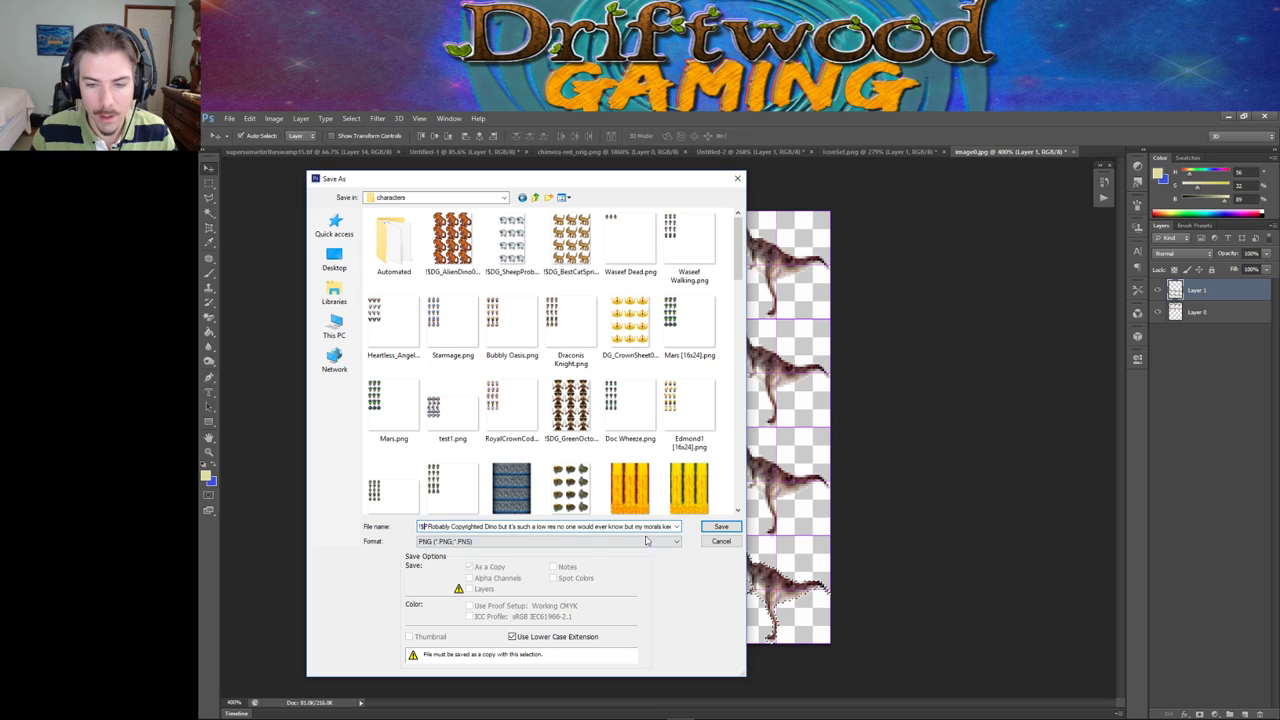
click(714, 528)
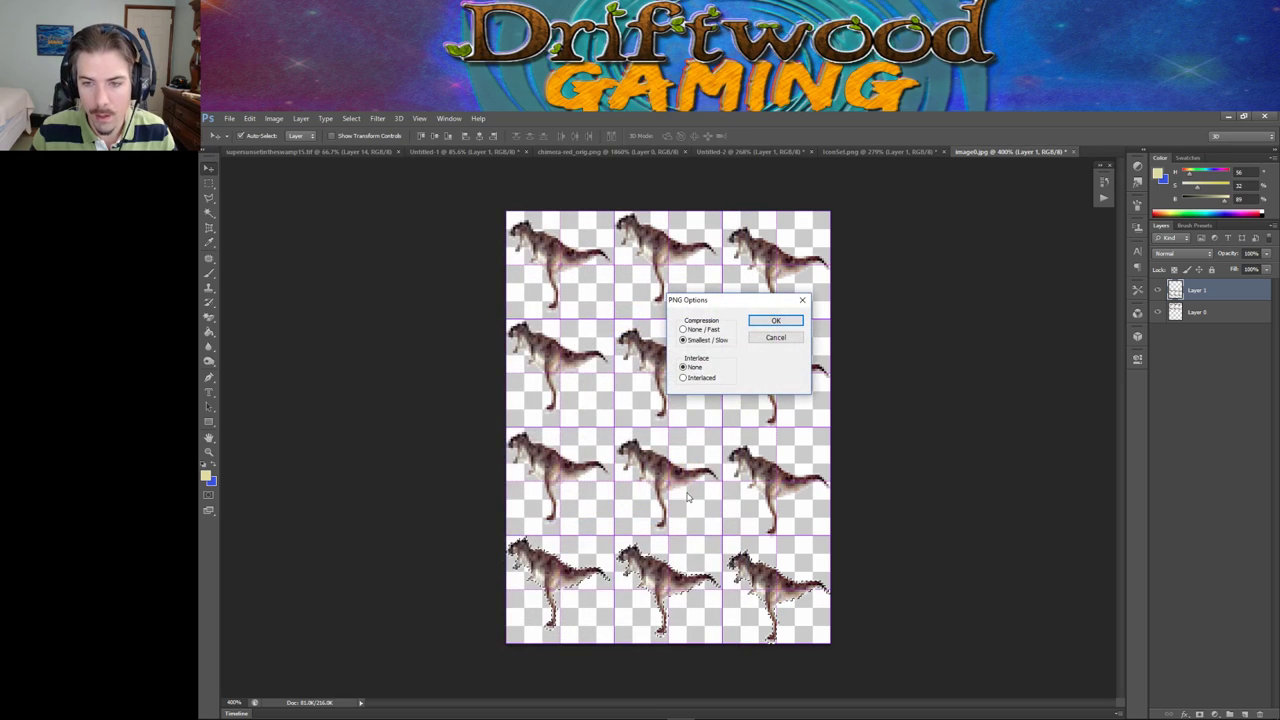
click(778, 326)
Step: Switch to RPG Maker MV and create an event below the orange creature, using the "!$PRobably … version 1a" dinosaur sheet as its image
click(733, 709)
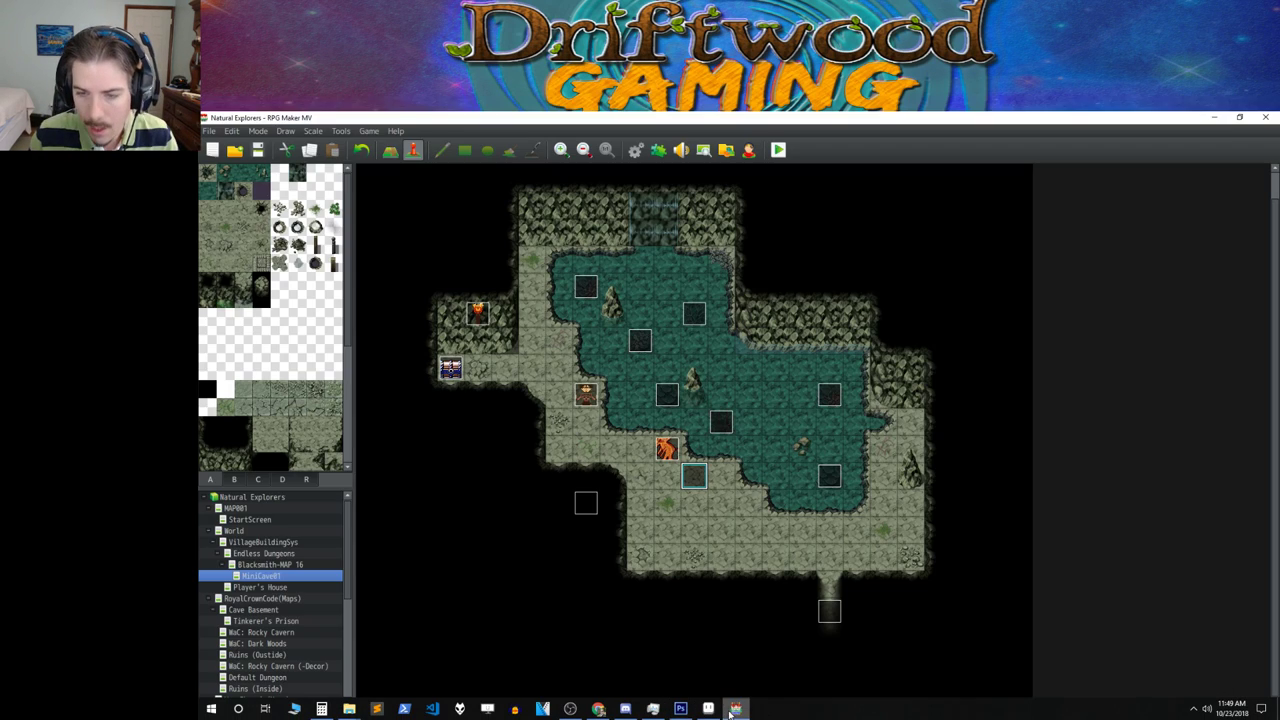
double_click(668, 474)
double_click(484, 462)
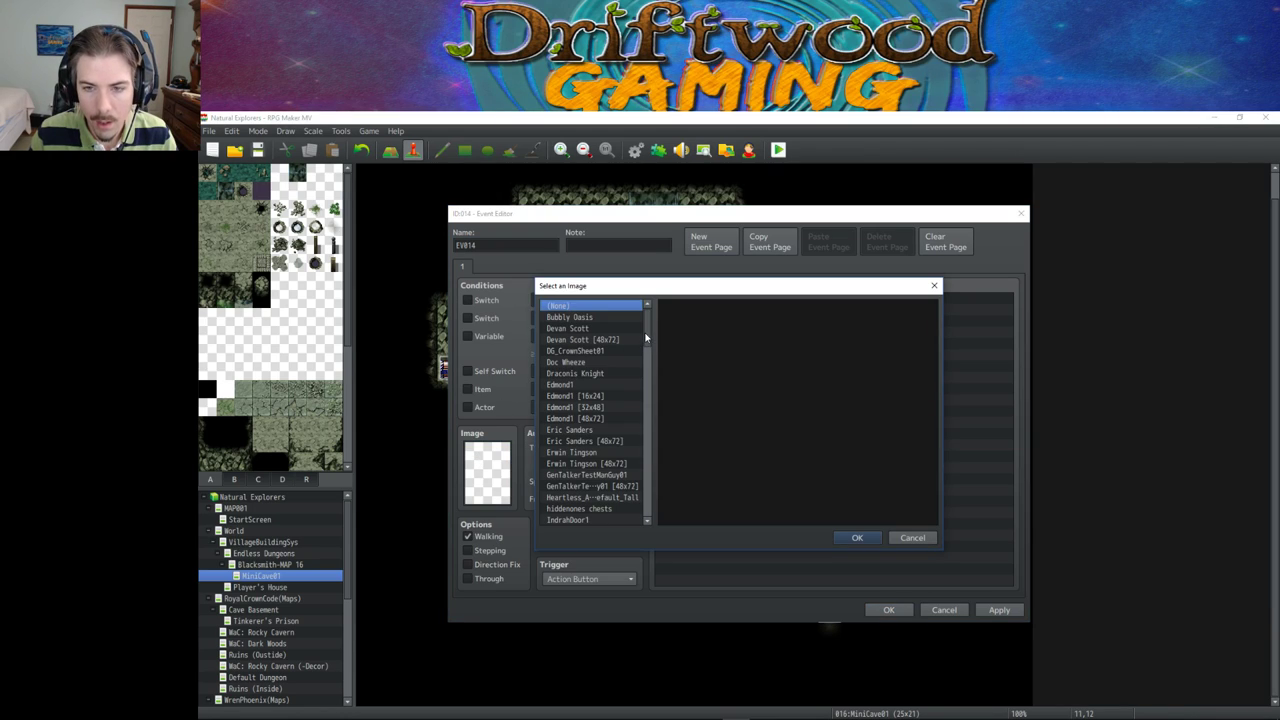
drag(645, 338, 644, 500)
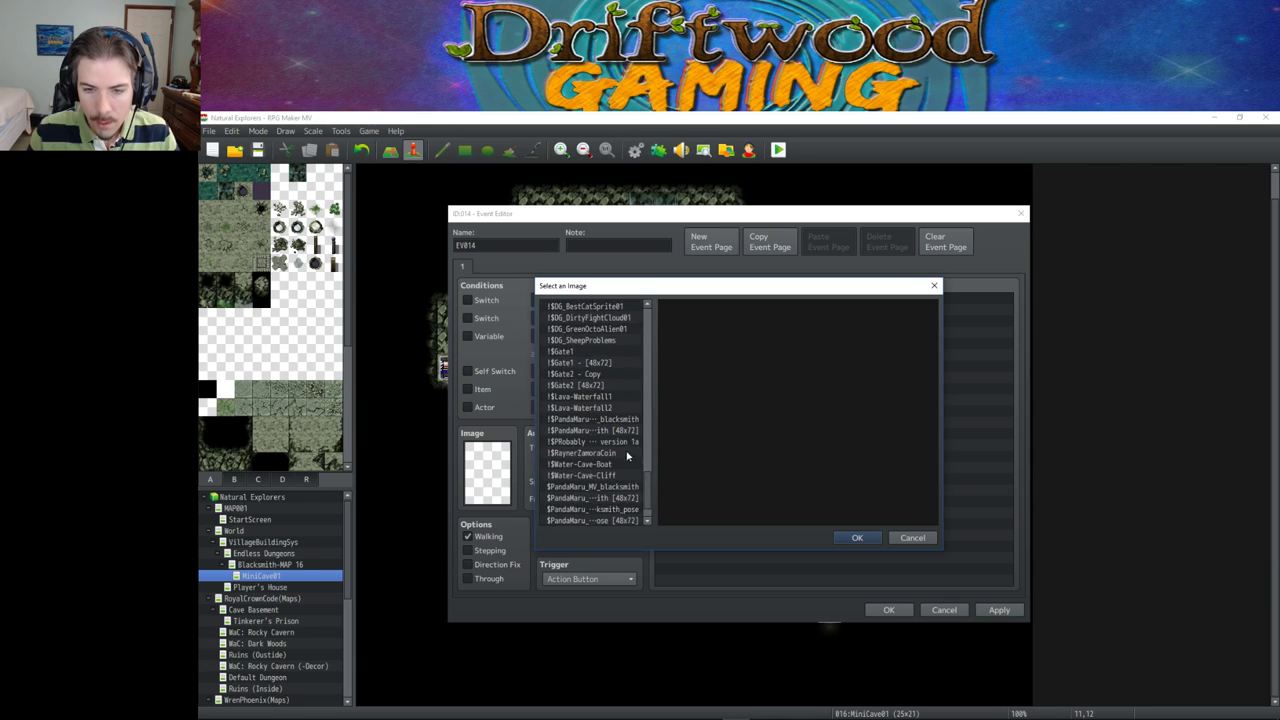
click(610, 441)
click(853, 538)
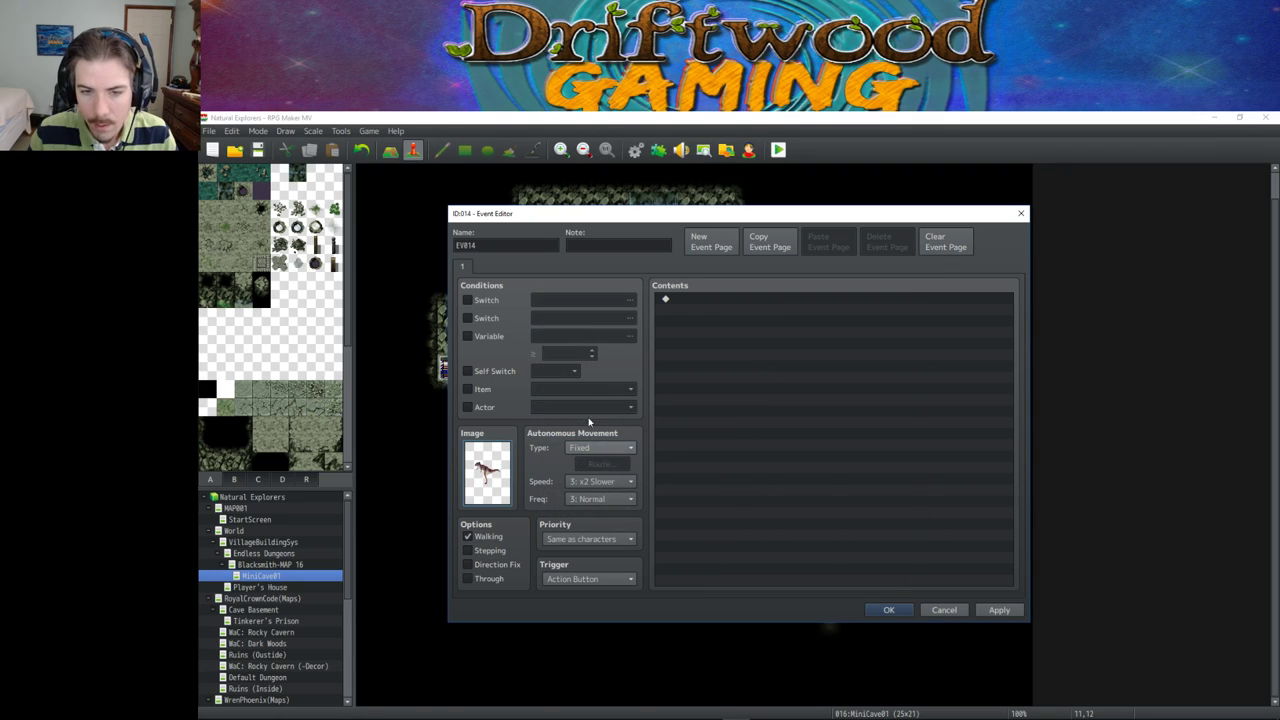
click(886, 610)
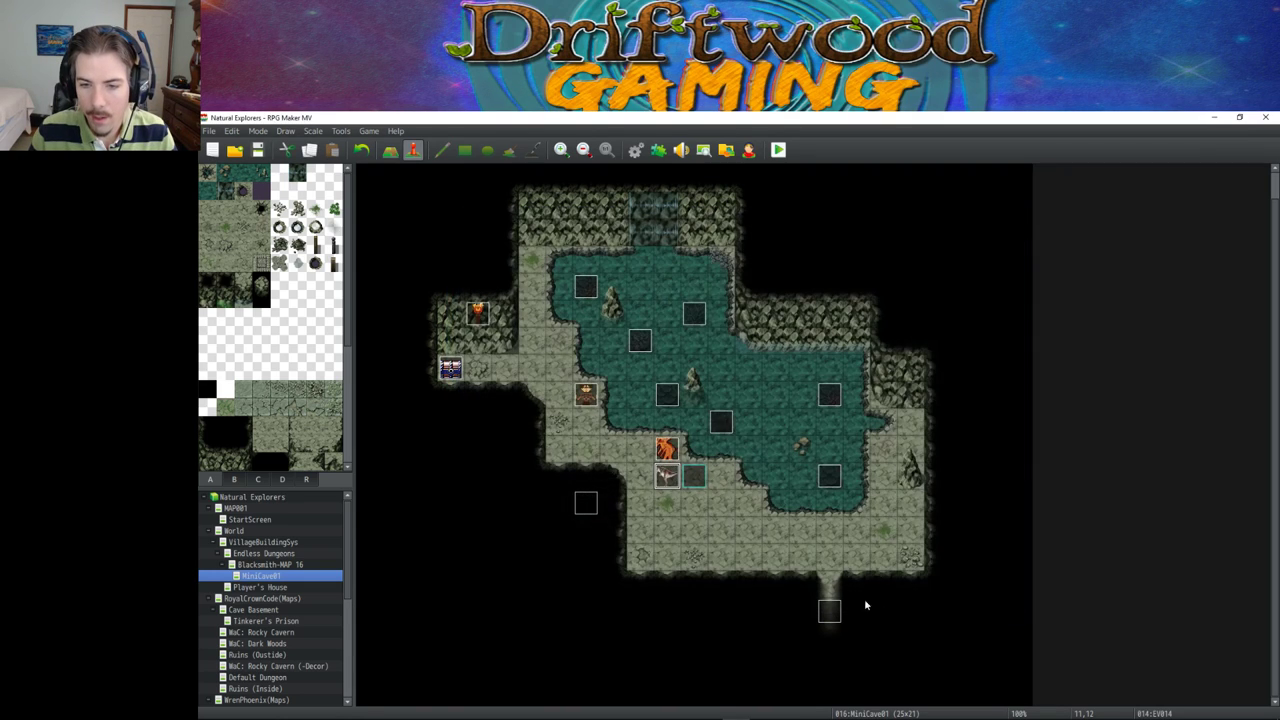
Step: Playtest a new game to check how the dinosaur looks in the cave, and close the test window
click(778, 150)
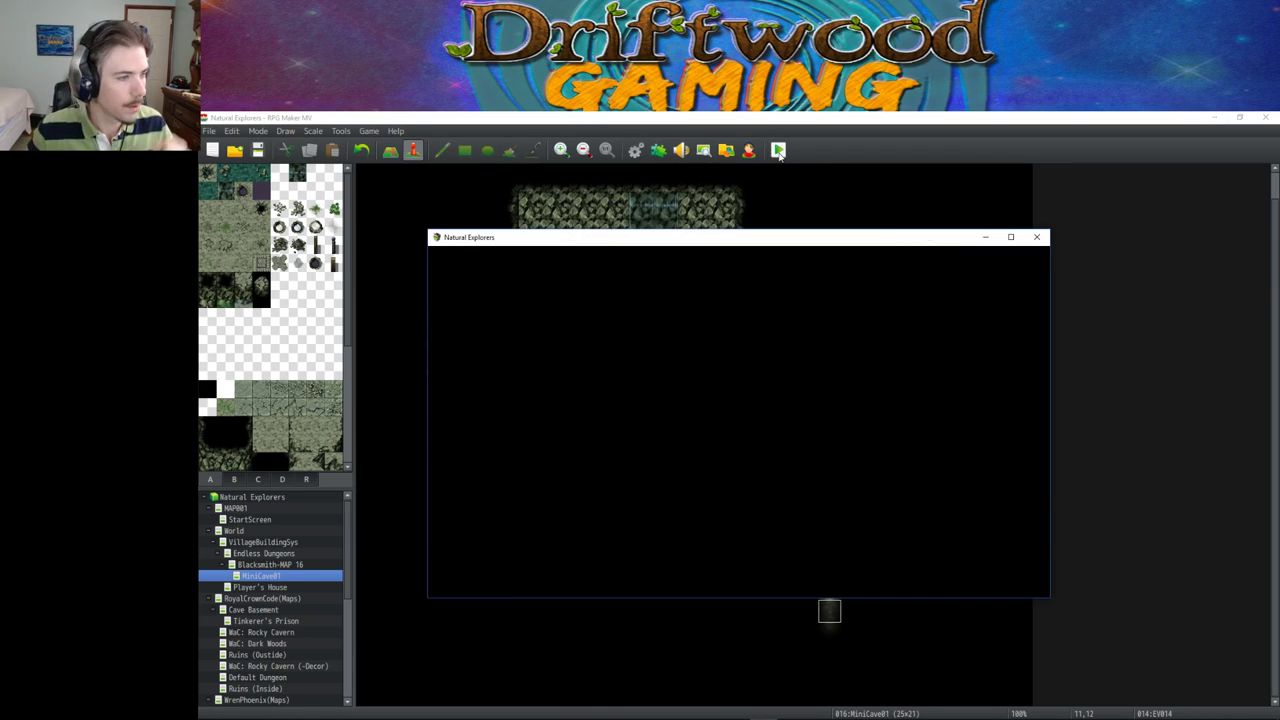
click(746, 478)
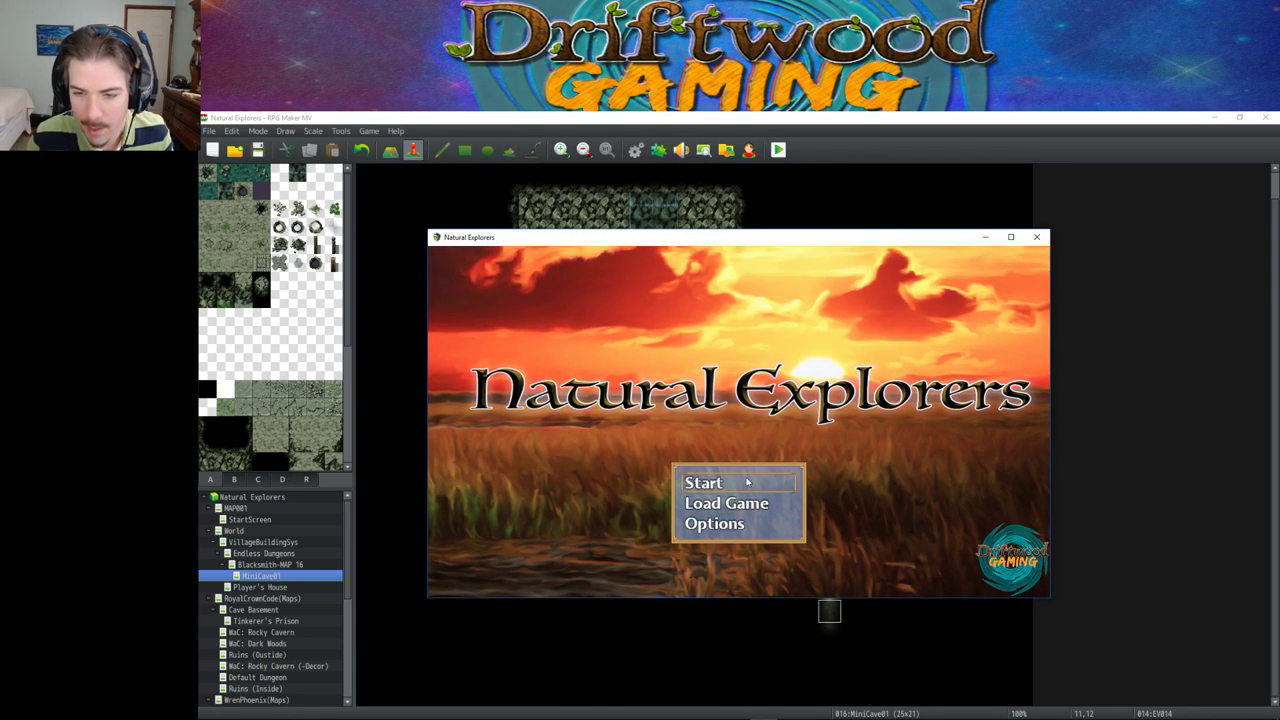
click(746, 478)
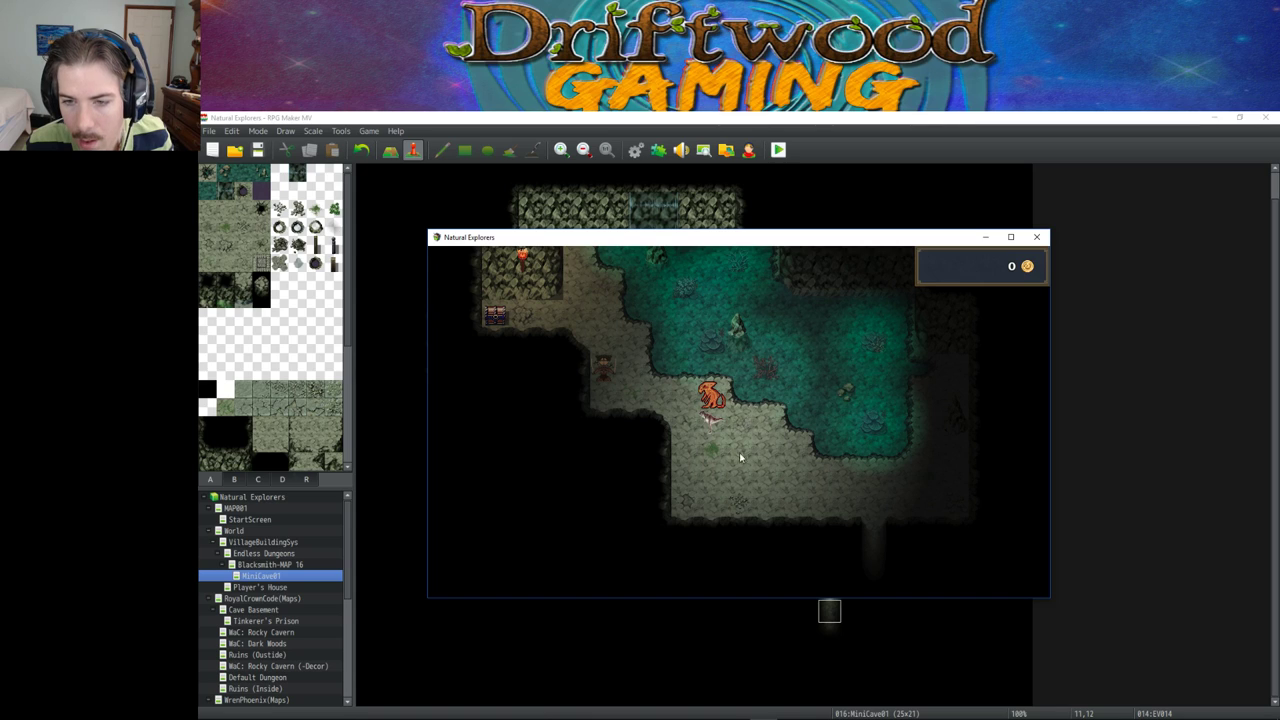
click(1036, 237)
Step: Turn on stepping for the dinosaur event and set its autonomous movement to Random, speed 4: Normal and frequency 4: Higher
double_click(674, 478)
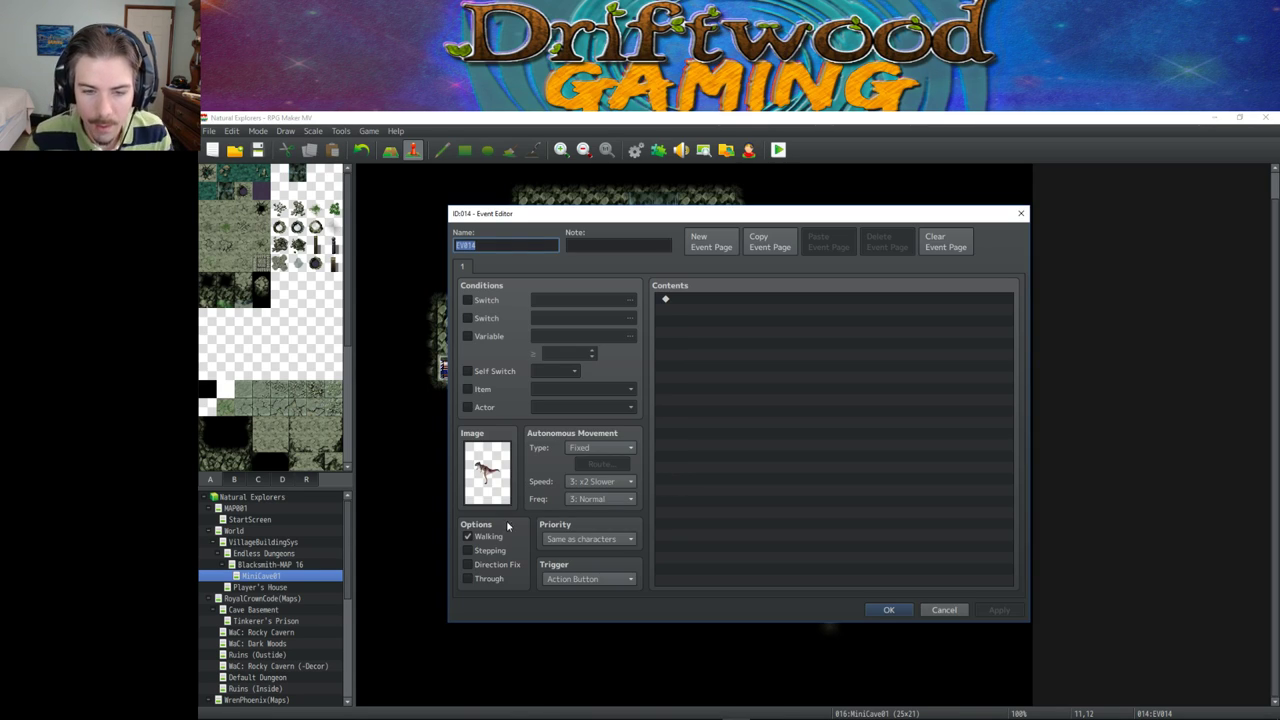
click(467, 550)
click(600, 448)
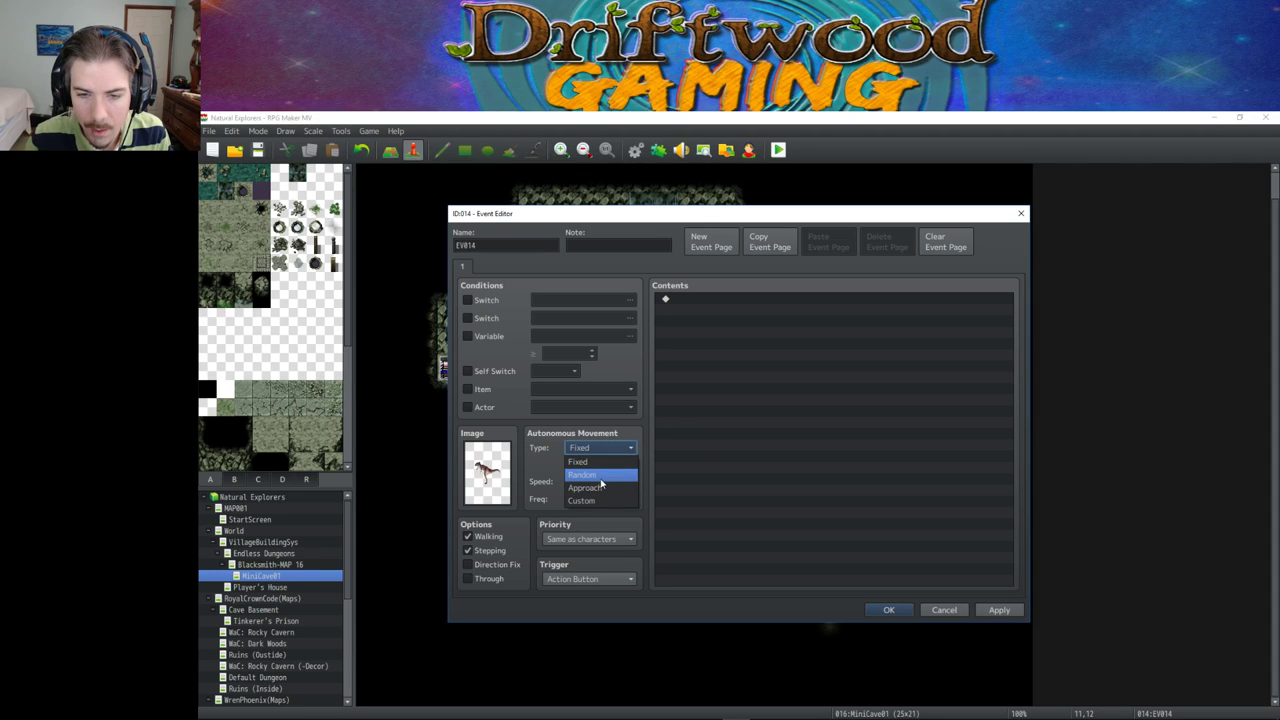
click(590, 476)
click(600, 481)
click(600, 534)
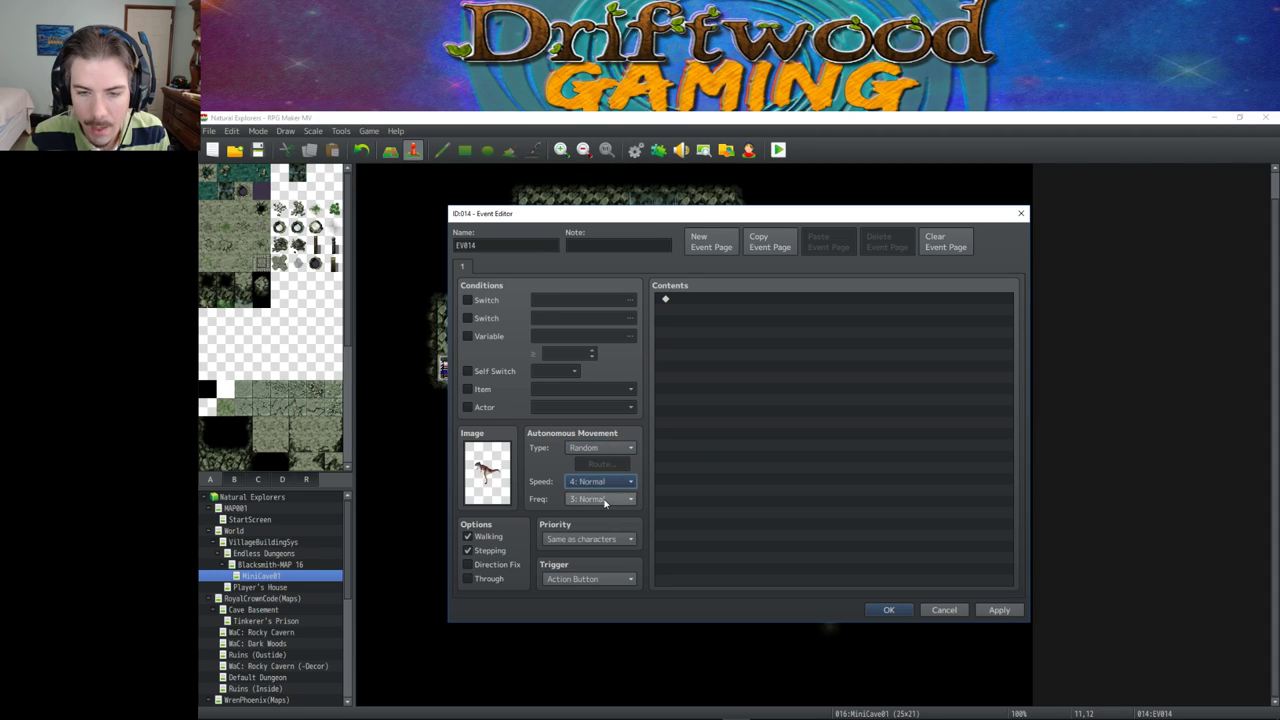
click(605, 499)
click(590, 551)
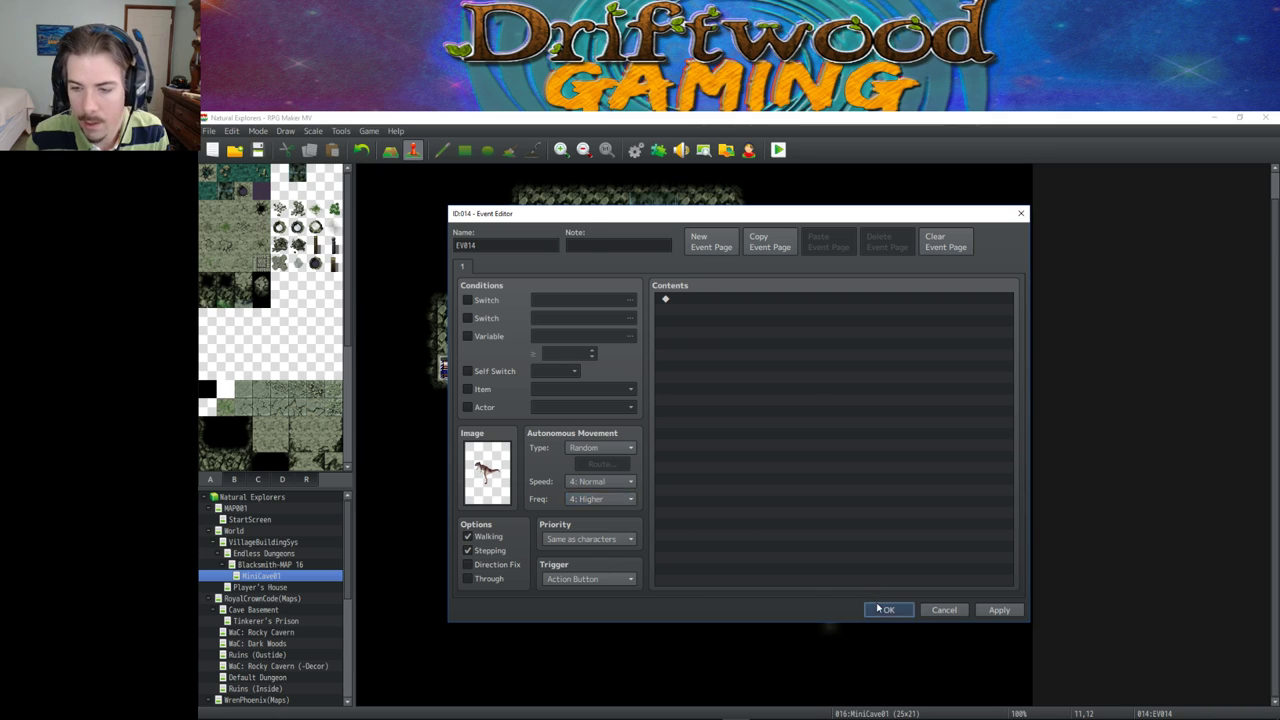
click(888, 609)
Step: Move the dinosaur event to the floor east of the pool and the player start to 14,14, and save the project
drag(667, 477, 884, 476)
click(752, 532)
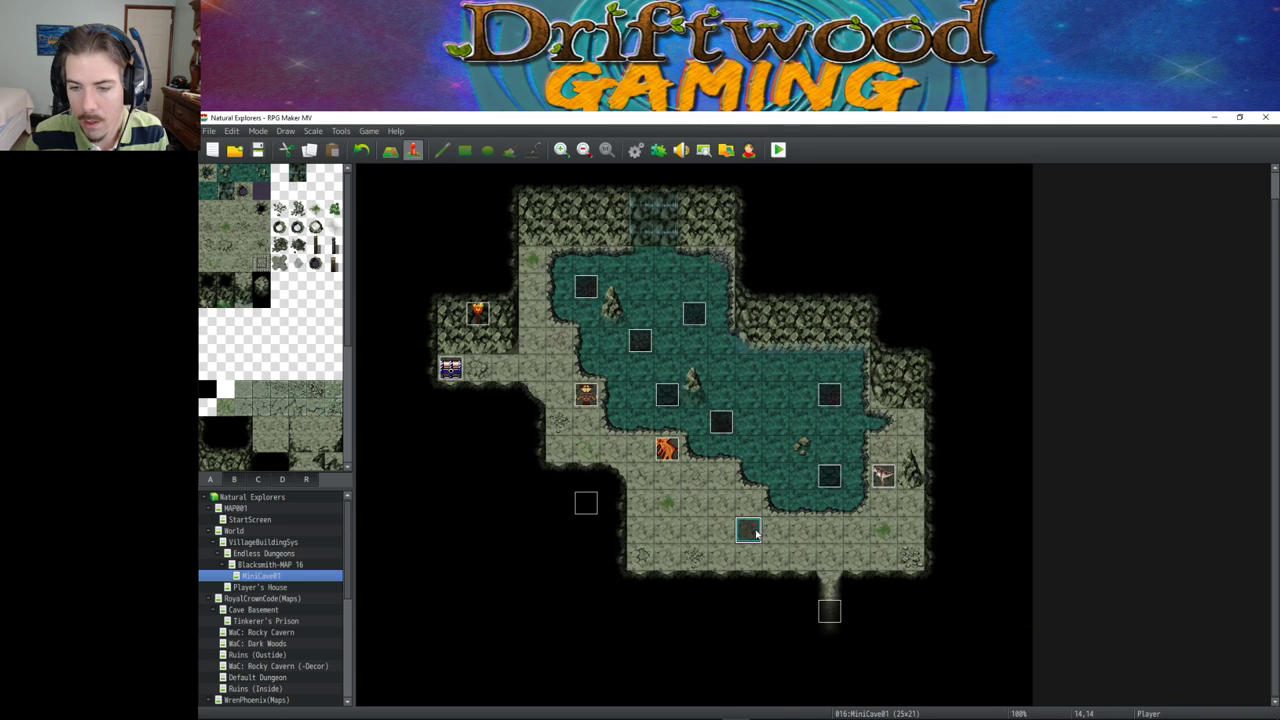
click(258, 149)
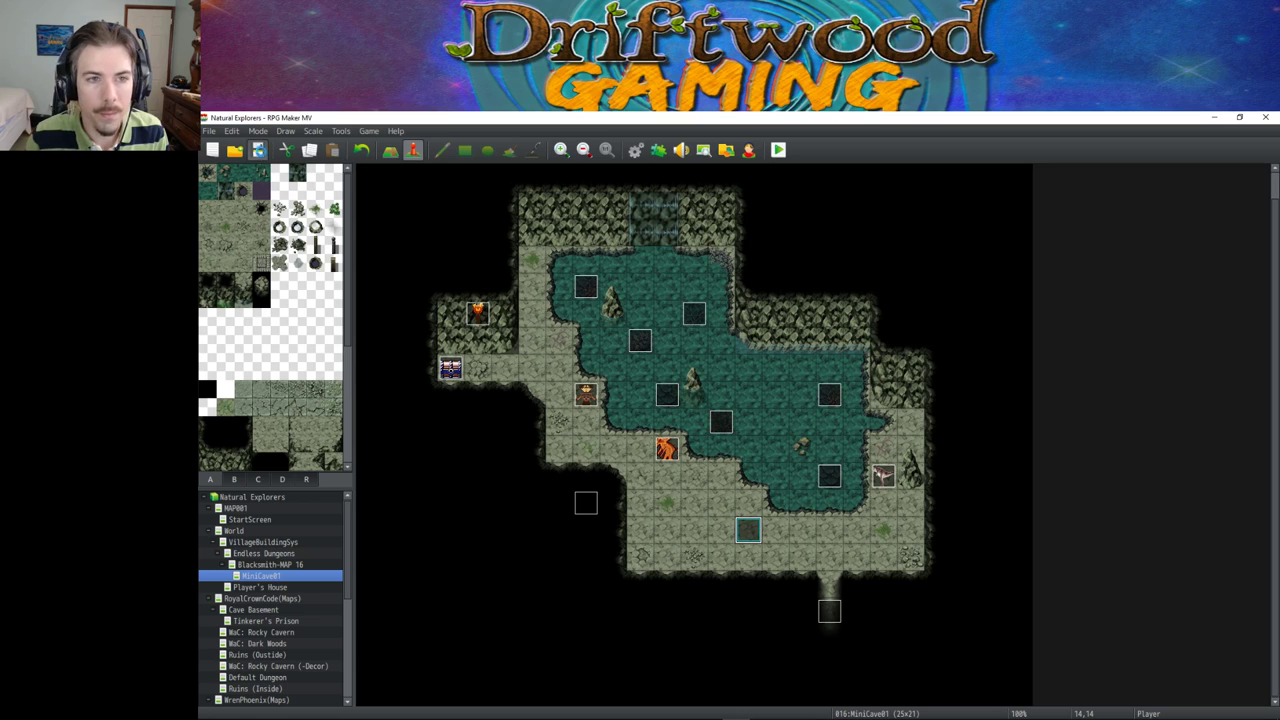
Step: Playtest a new game and walk around the cave to examine the dinosaur's size, animation and movement
click(778, 149)
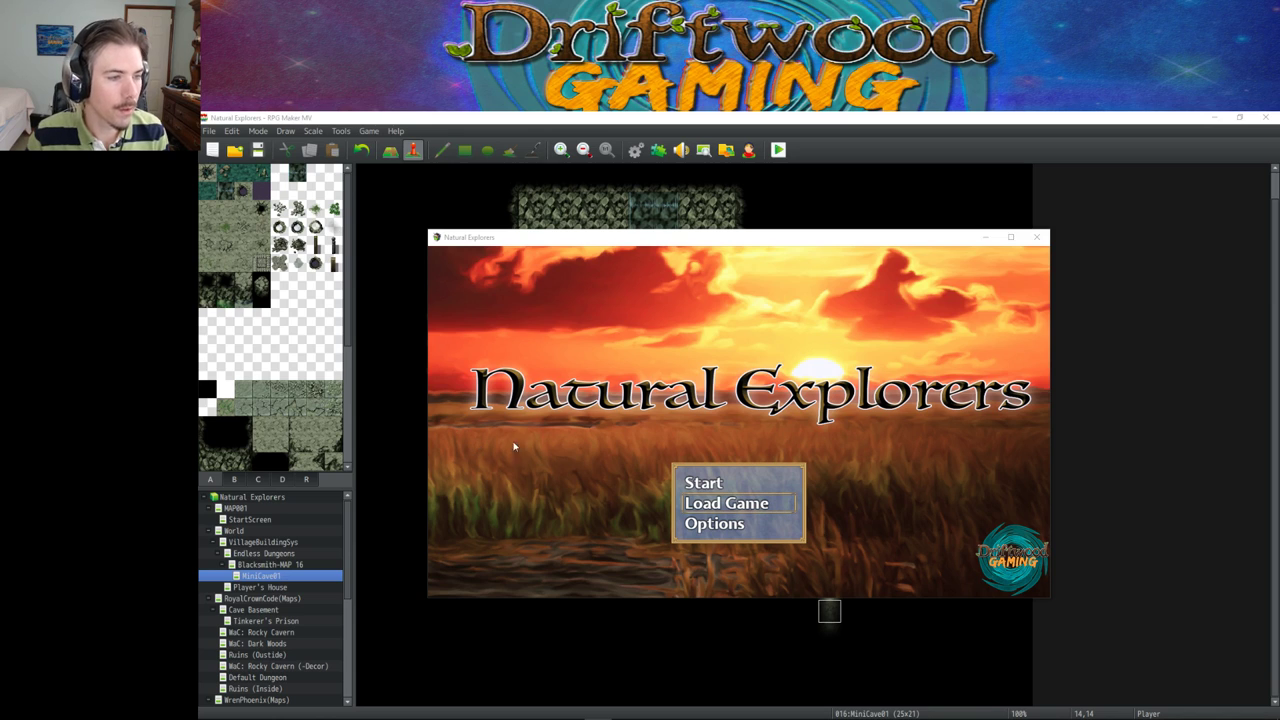
click(702, 481)
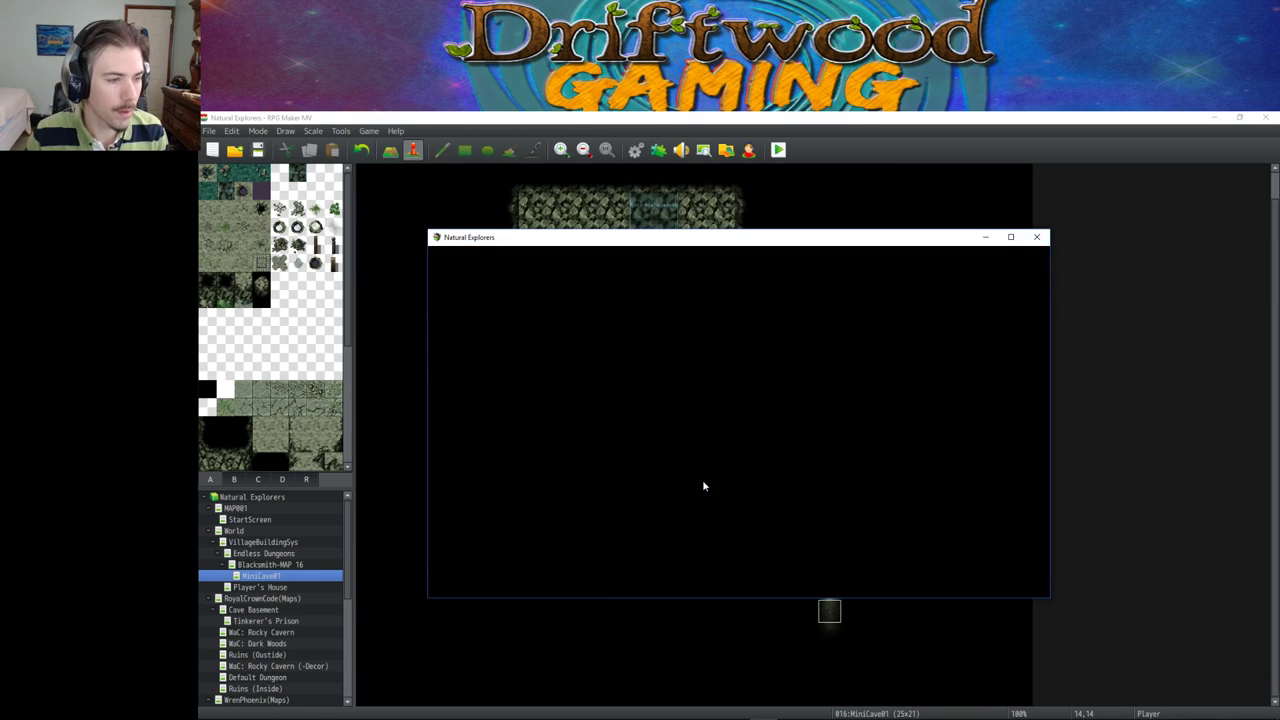
click(868, 424)
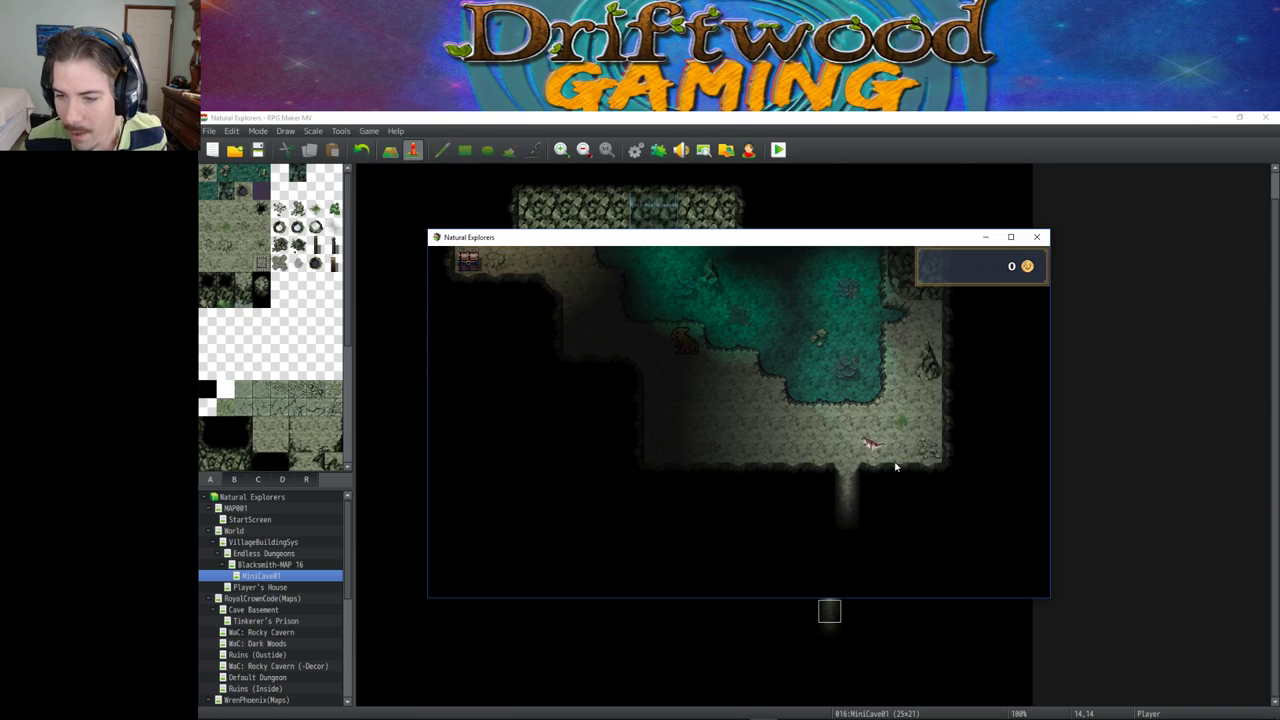
click(846, 450)
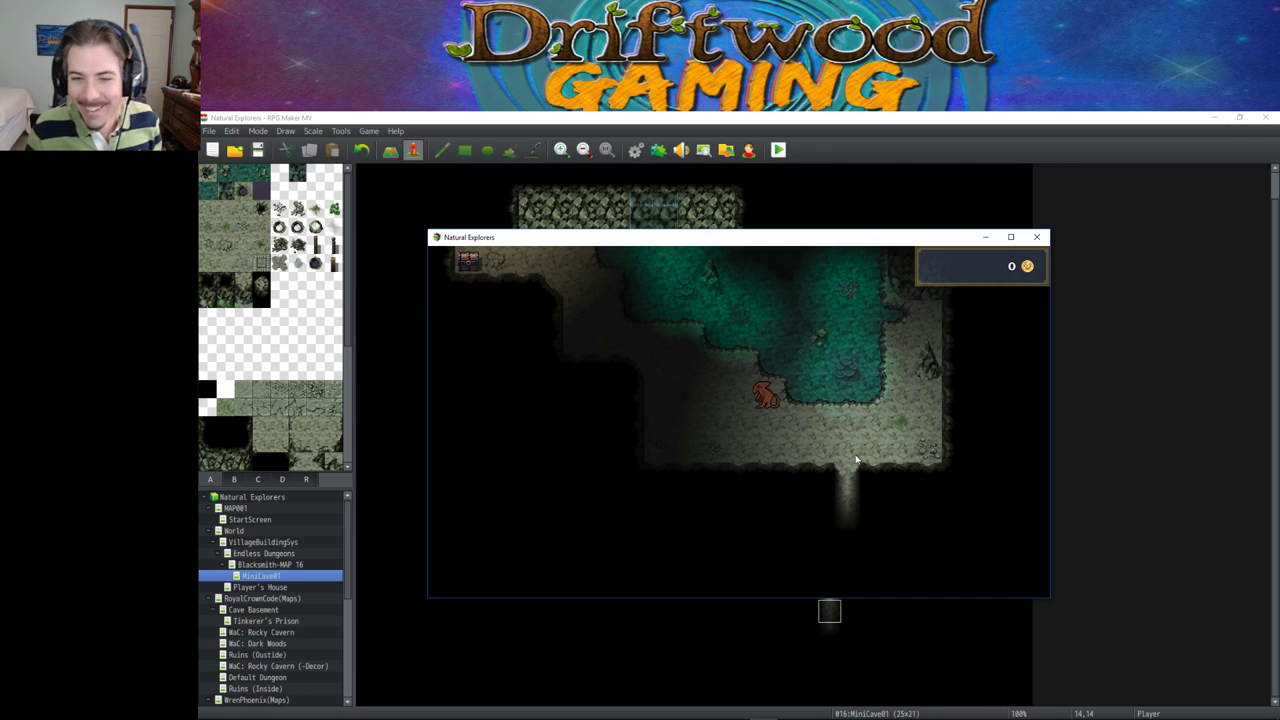
key(Left)
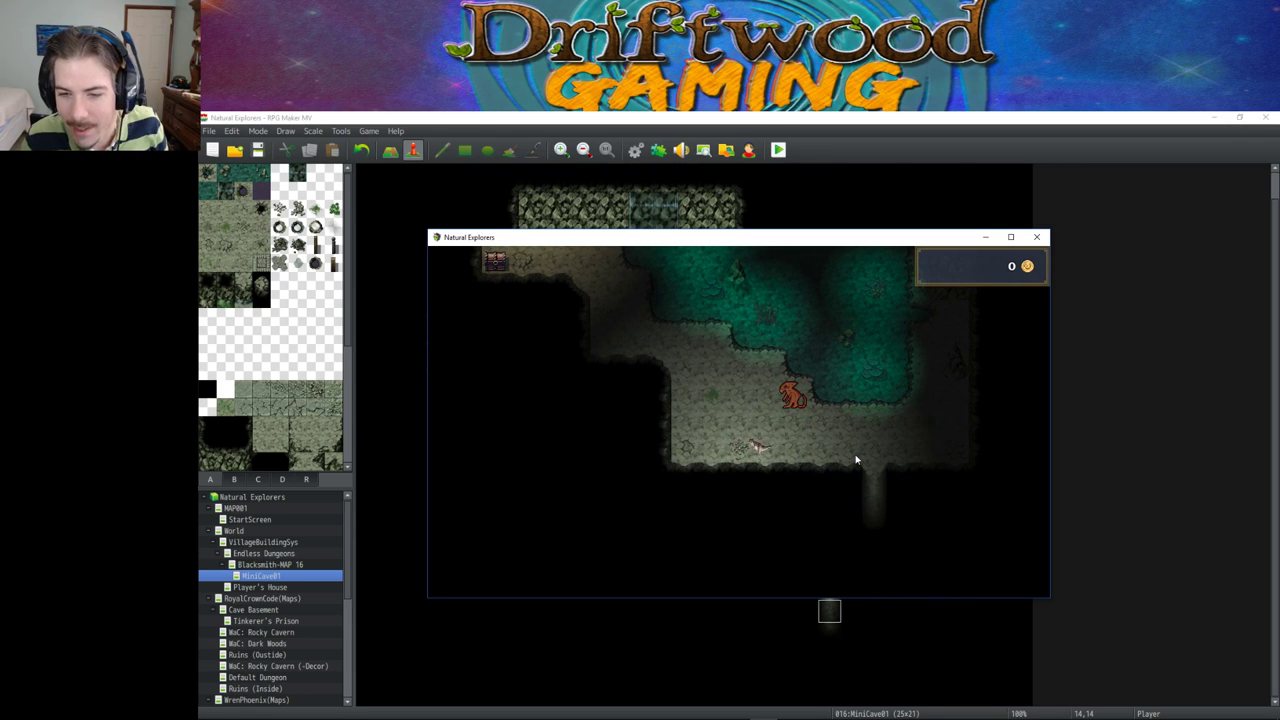
key(Up)
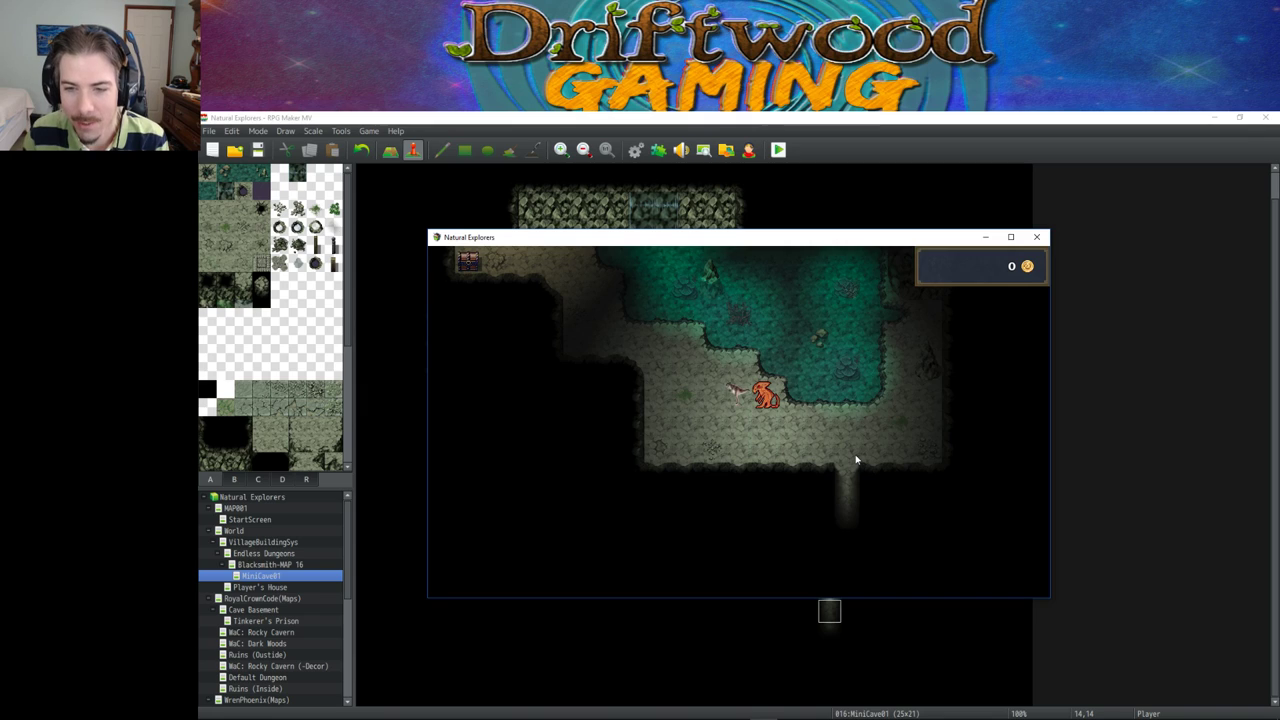
key(Up)
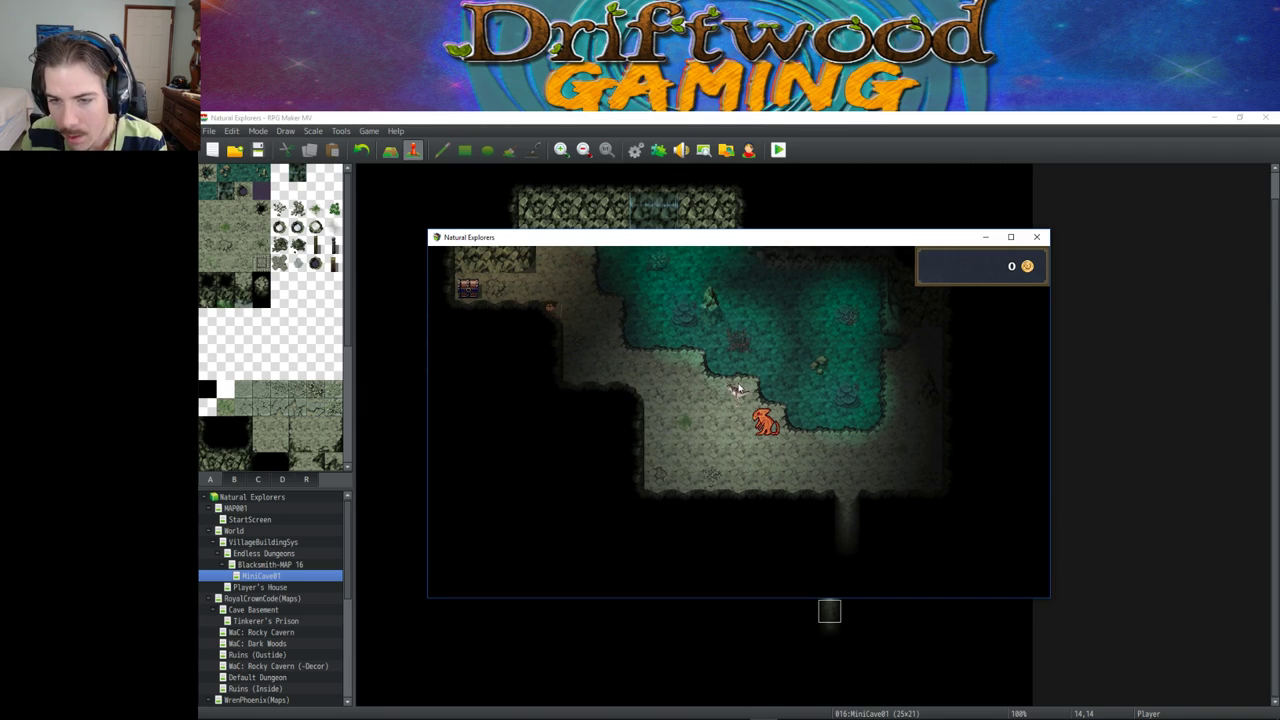
key(Down)
key(Down)
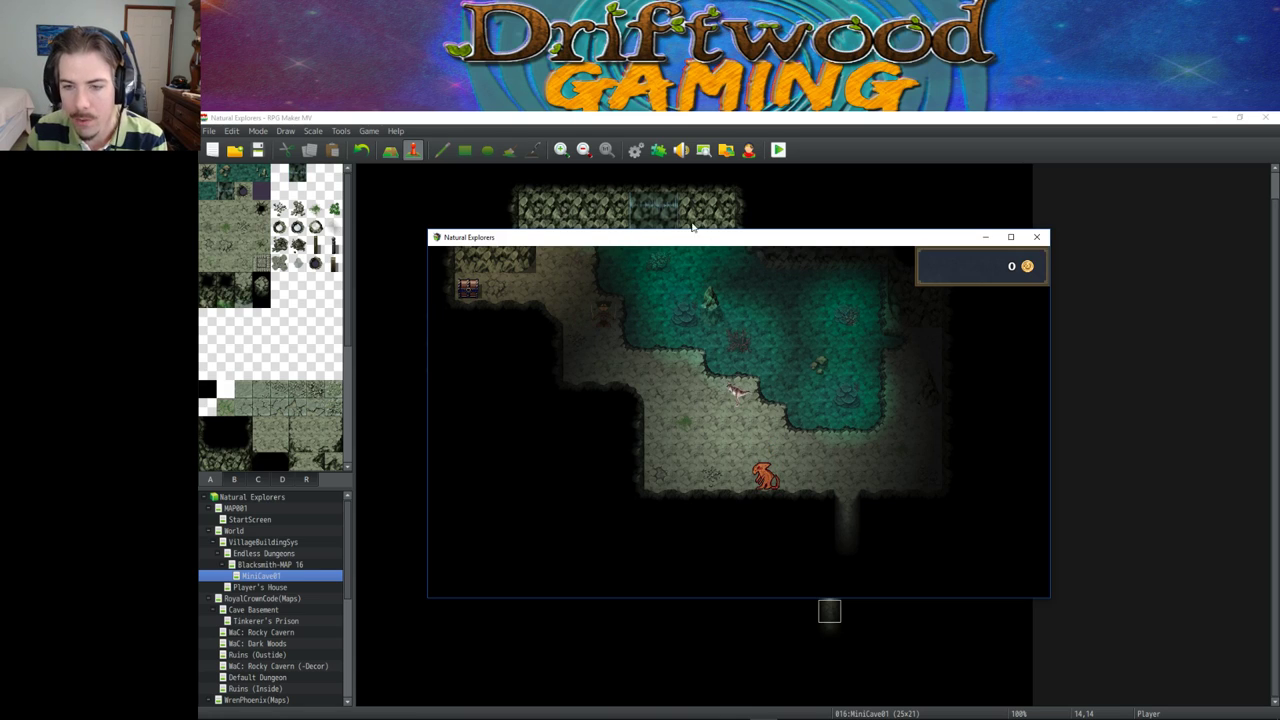
key(Down)
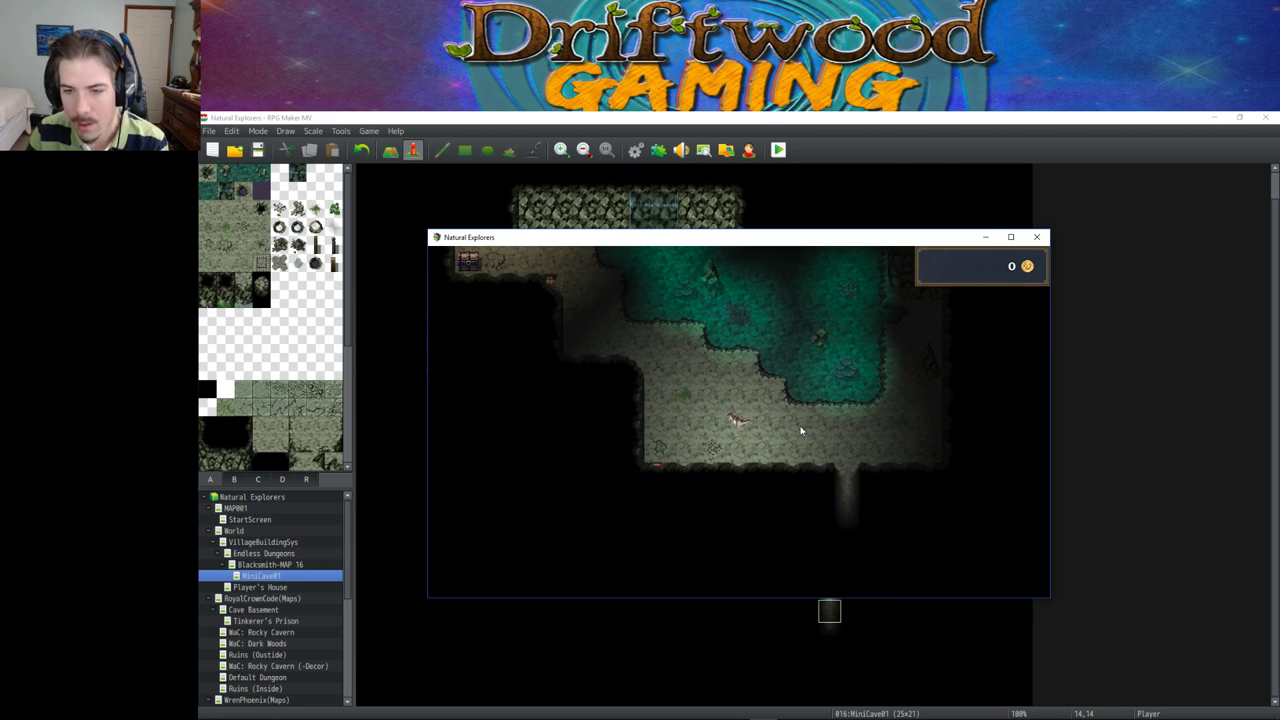
key(Left)
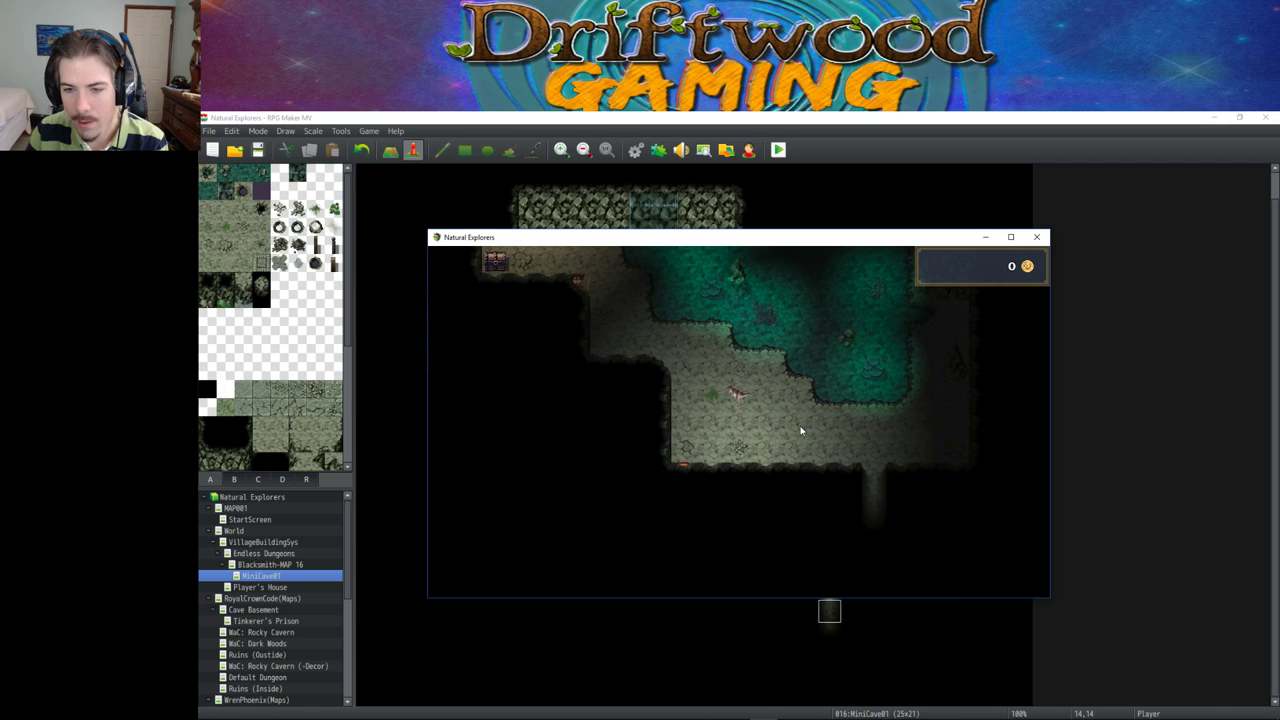
key(Up)
key(Left)
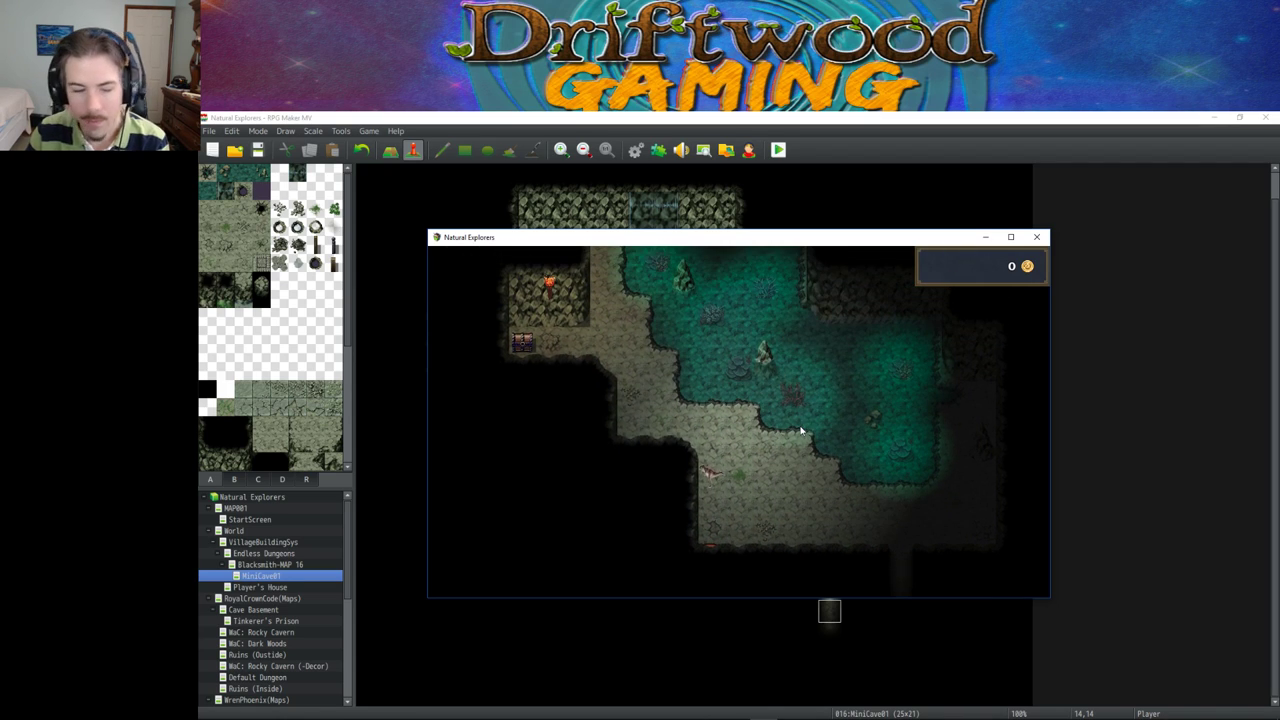
key(Down)
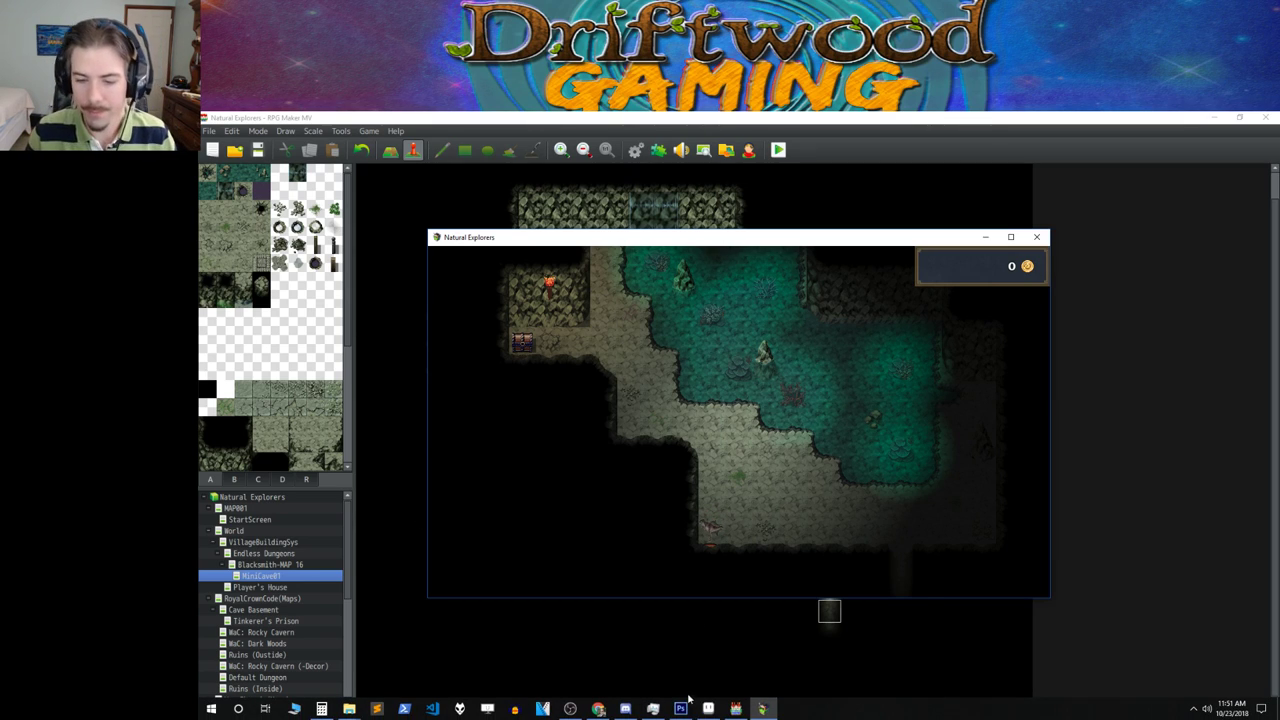
Step: Switch to Discord, find the red sail-backed dinosaur drawing in the default_font channel and open its original in the browser
click(680, 708)
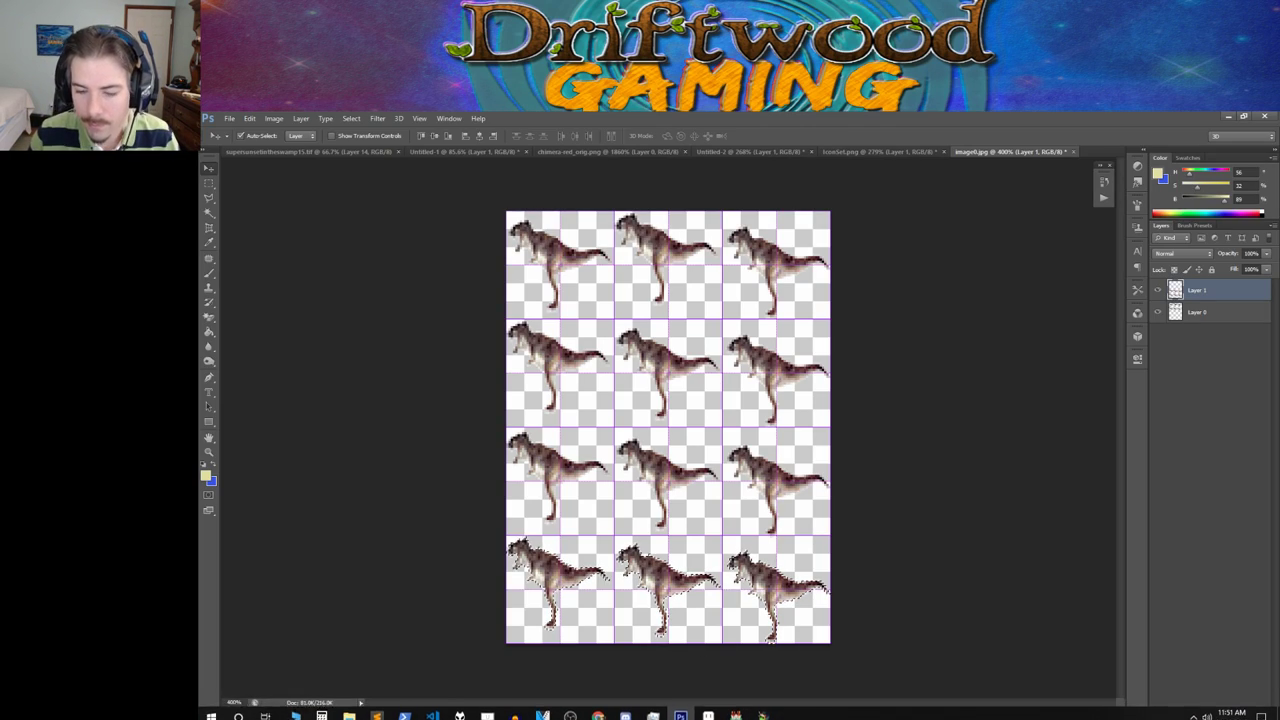
click(625, 708)
scroll(675, 384, up, 3)
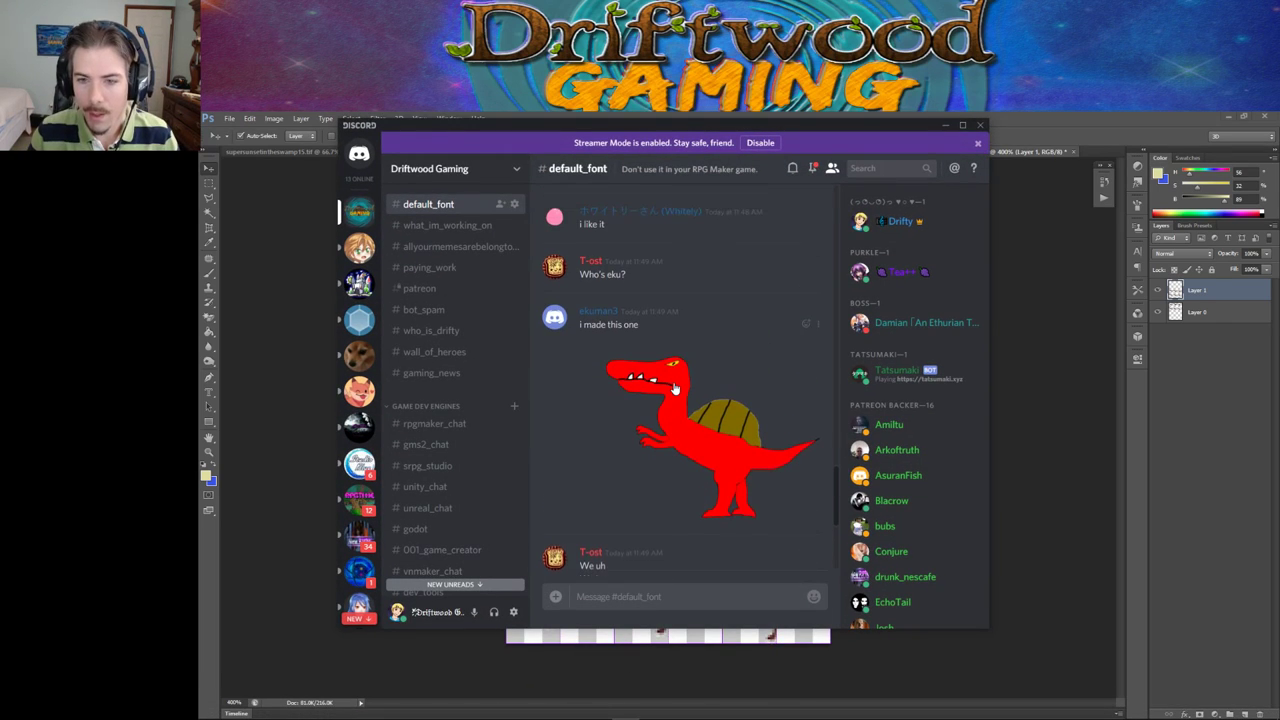
click(683, 443)
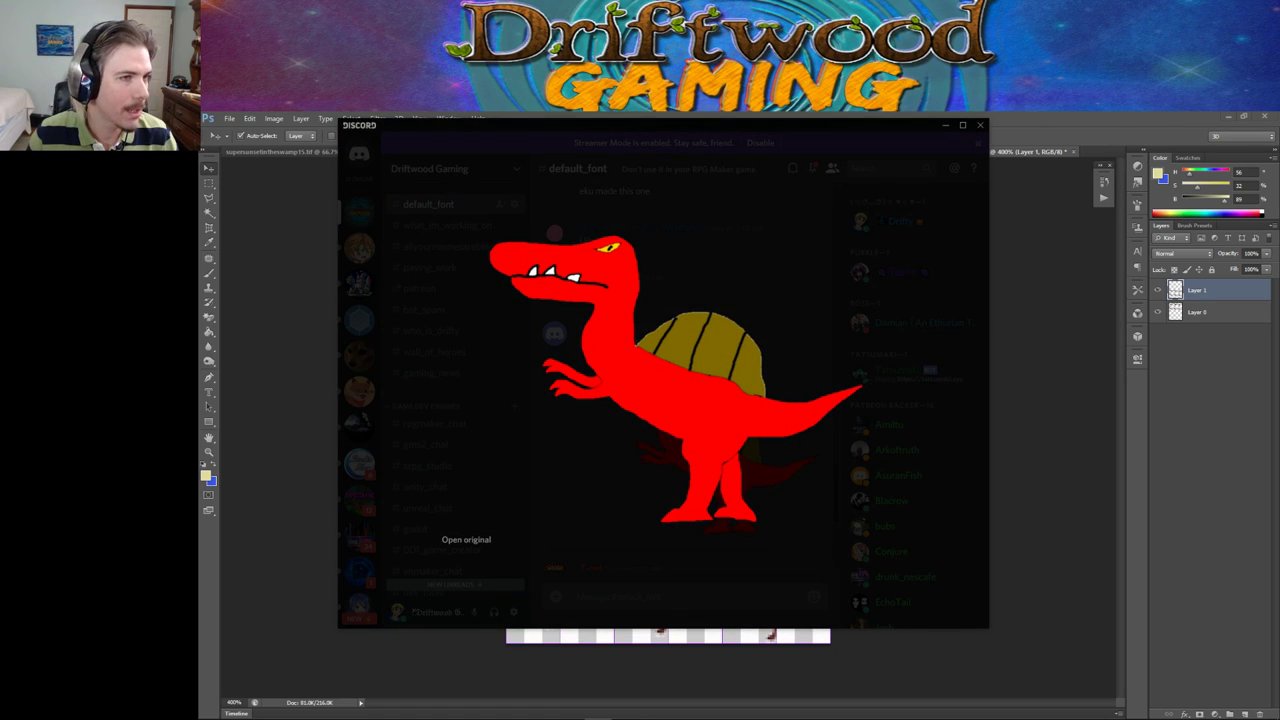
click(466, 539)
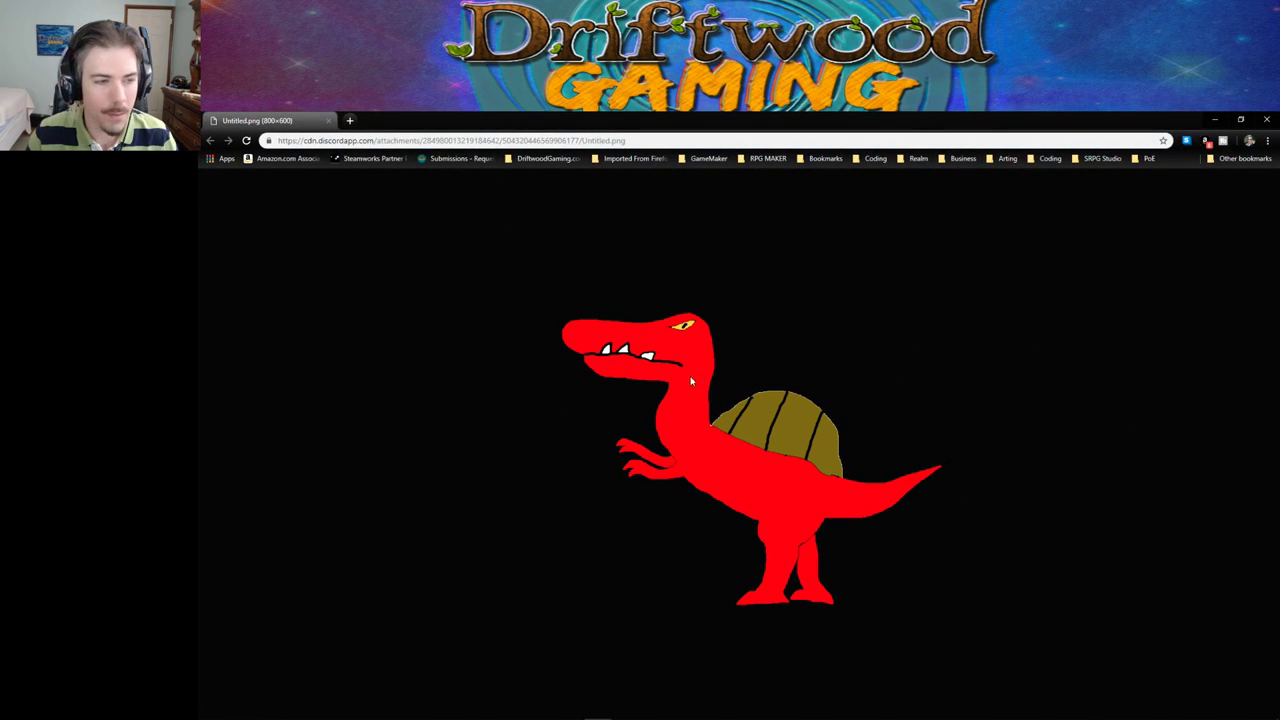
Step: Save the red dinosaur picture to the MaybeUsed folder as "EKUMAN original design.png"
right_click(788, 437)
click(826, 455)
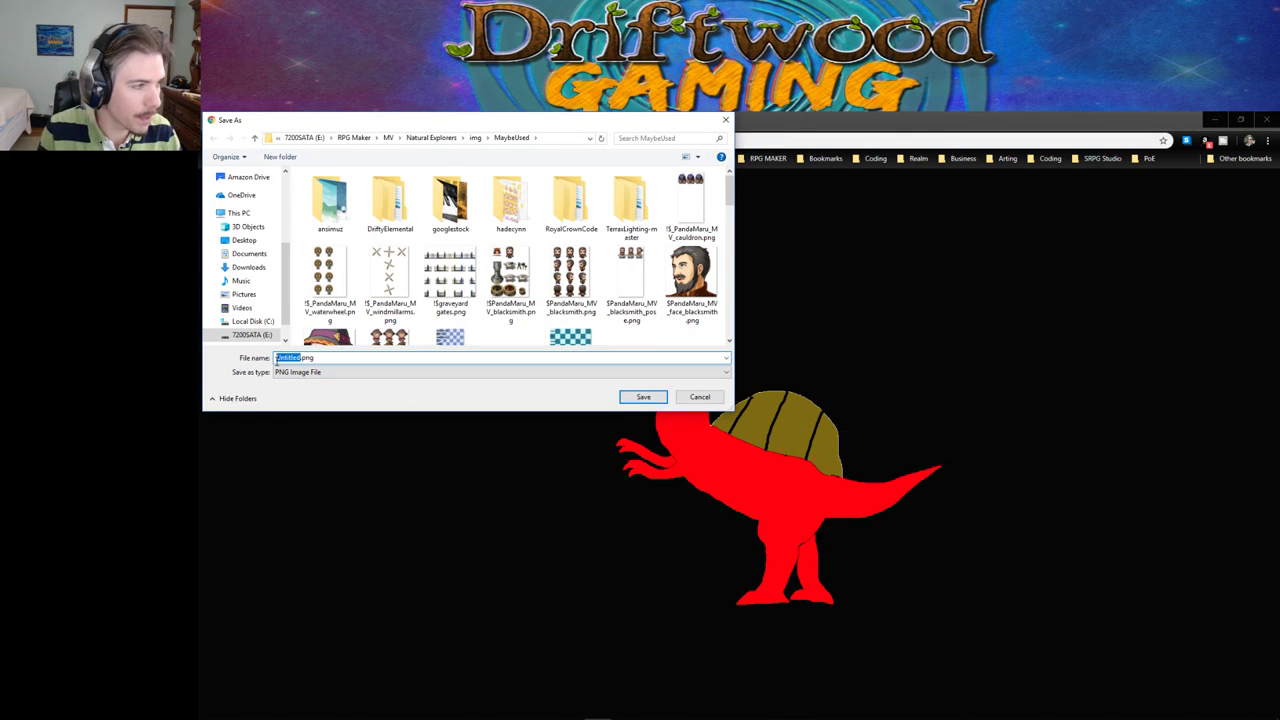
text(f)
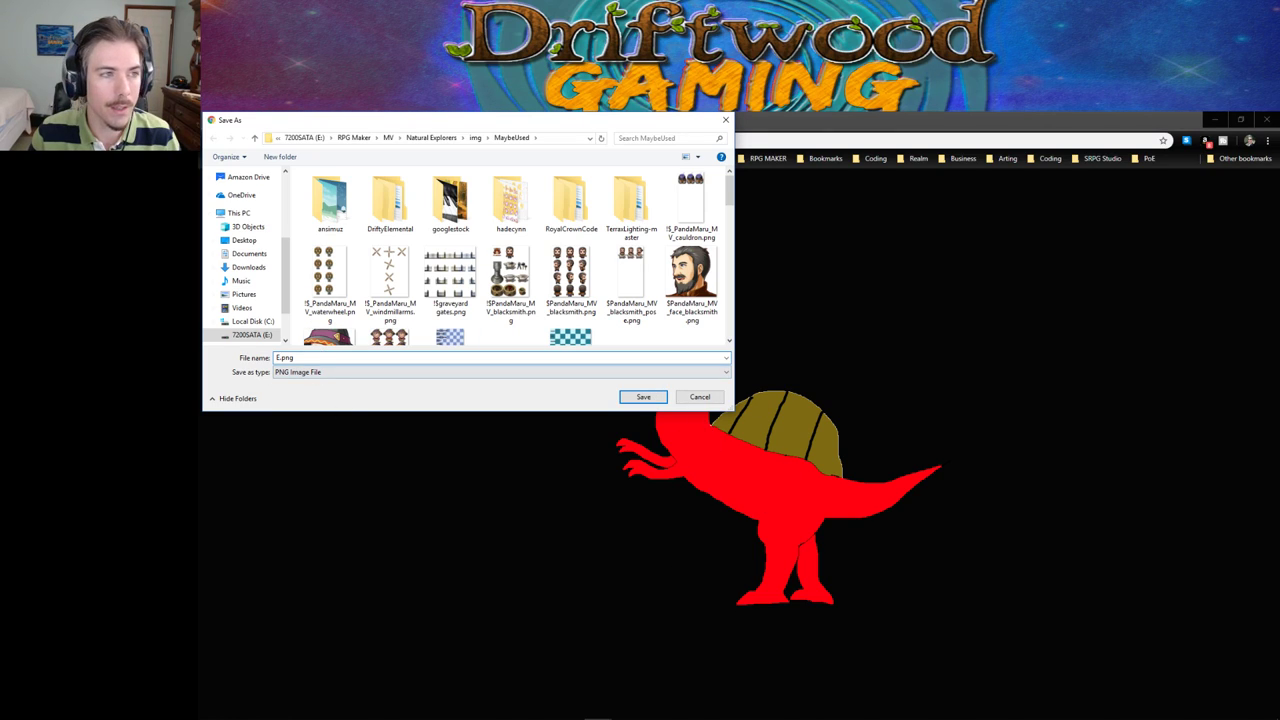
key(Return)
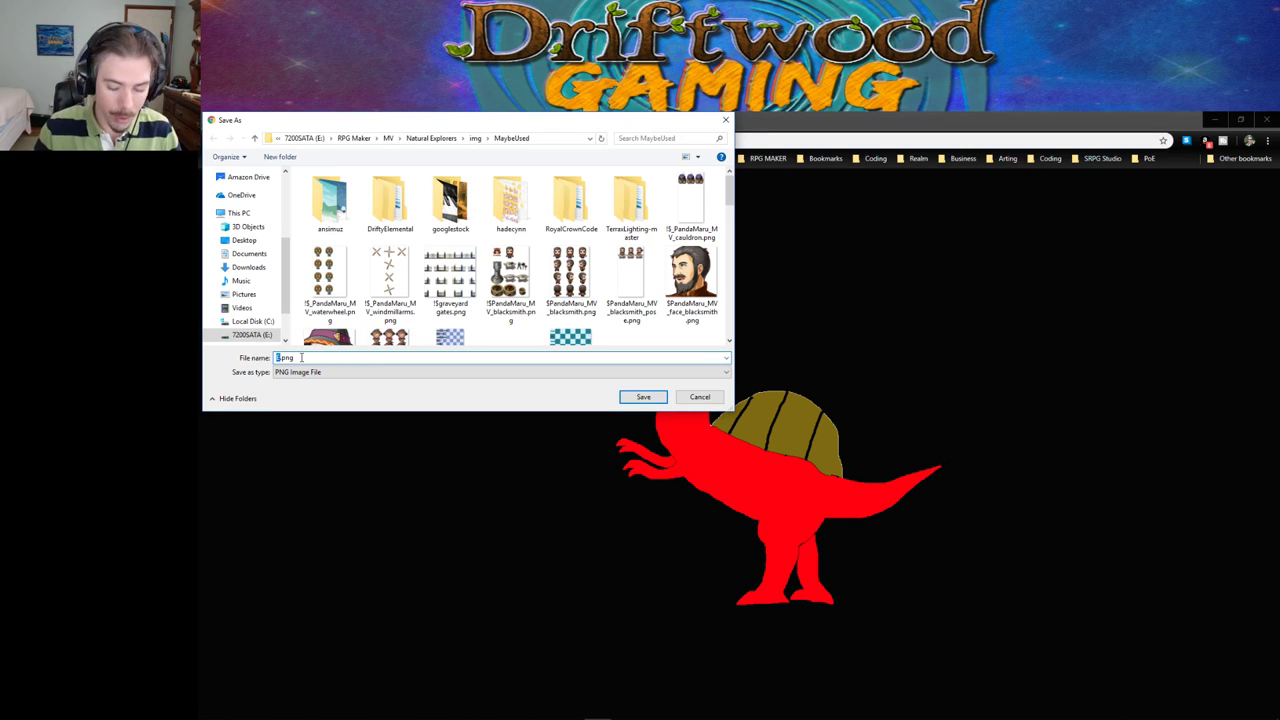
text(E)
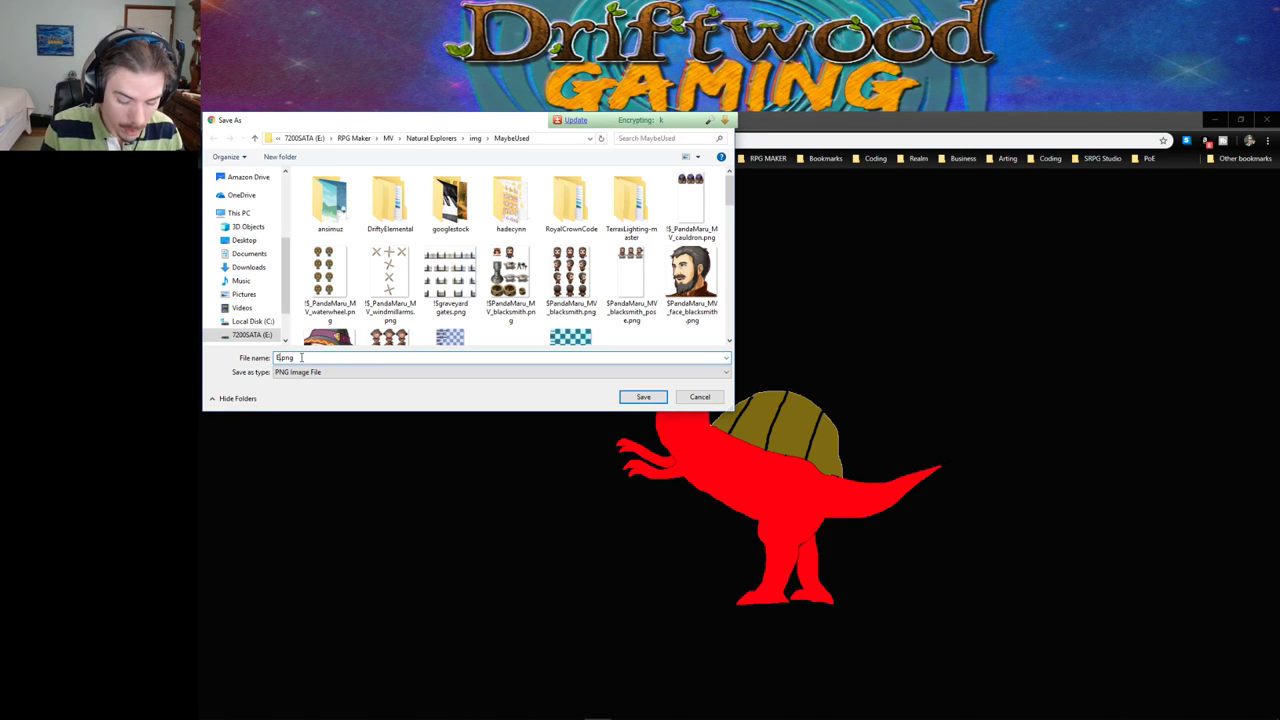
text(KUMAR orig)
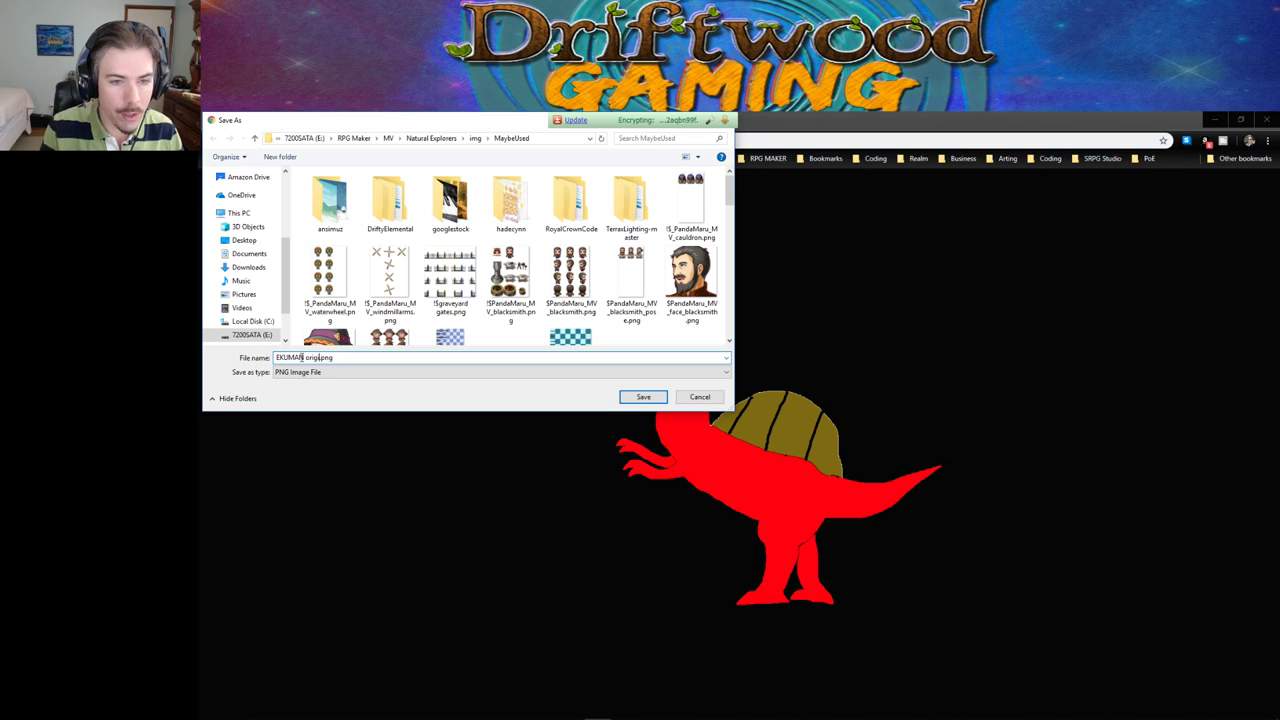
text(inal design)
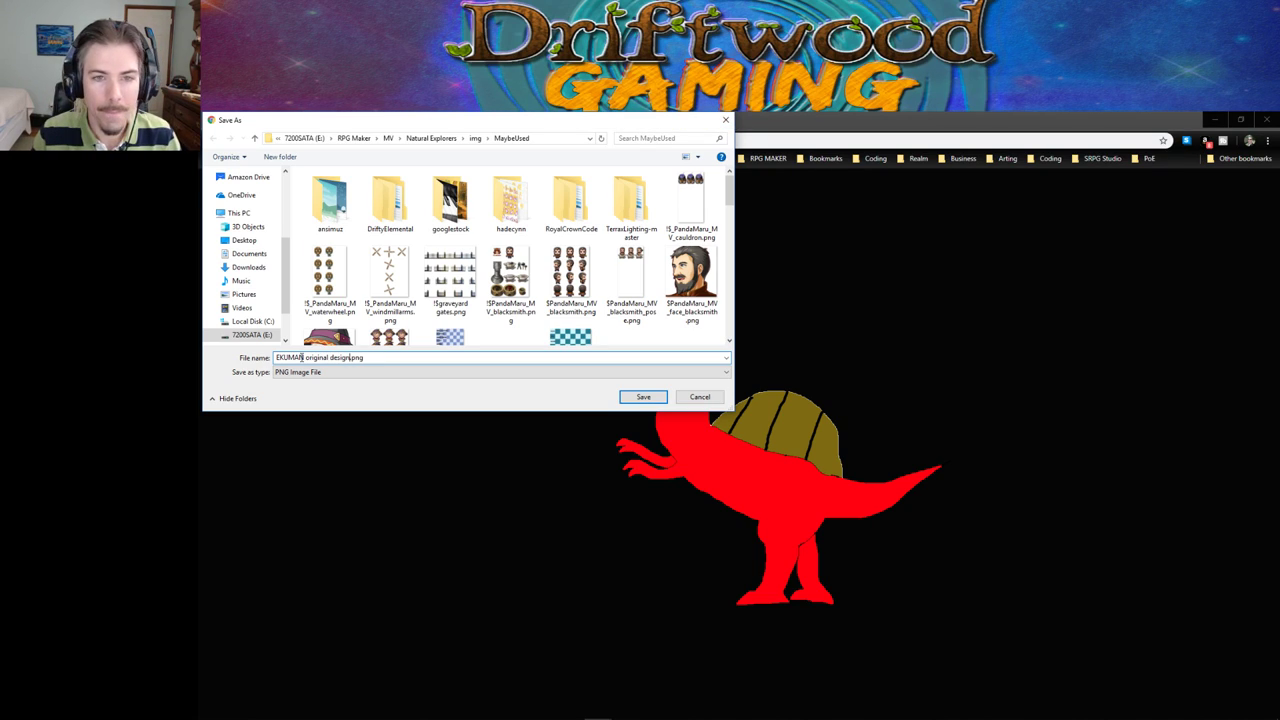
key(Return)
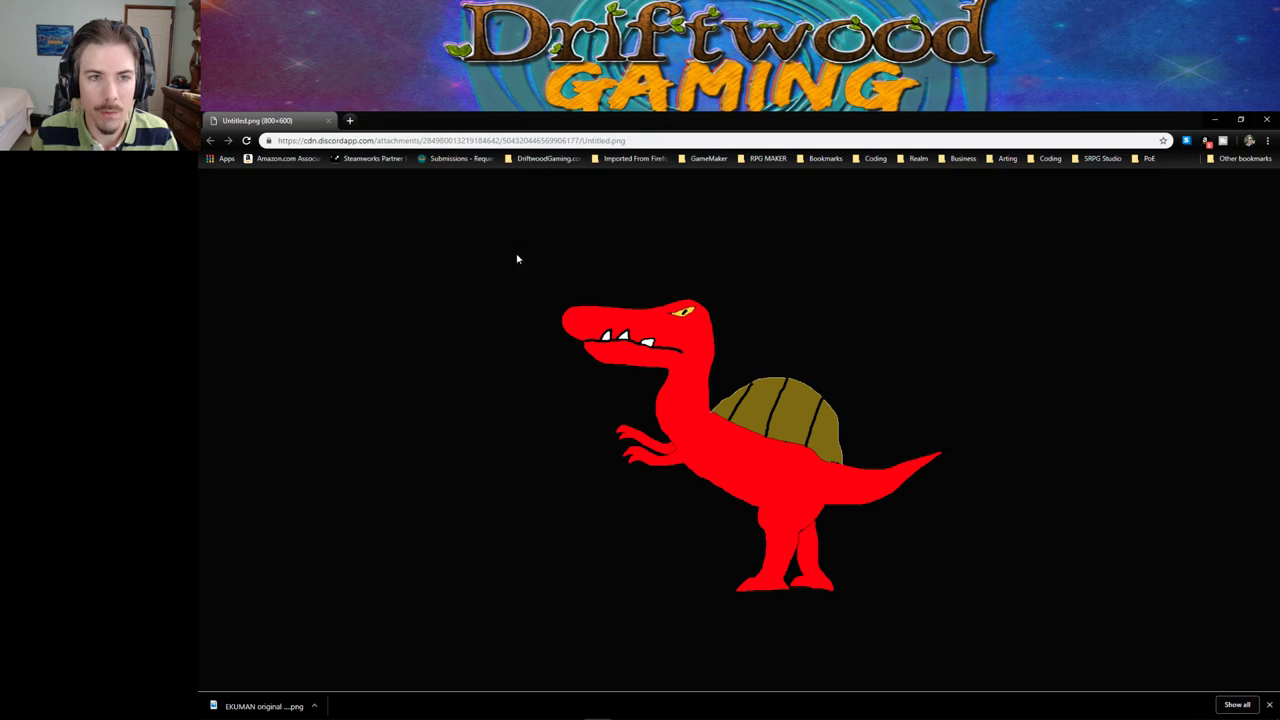
Step: Close the picture's browser tab and Discord's enlarged preview, and minimize Discord to return to Photoshop
click(328, 121)
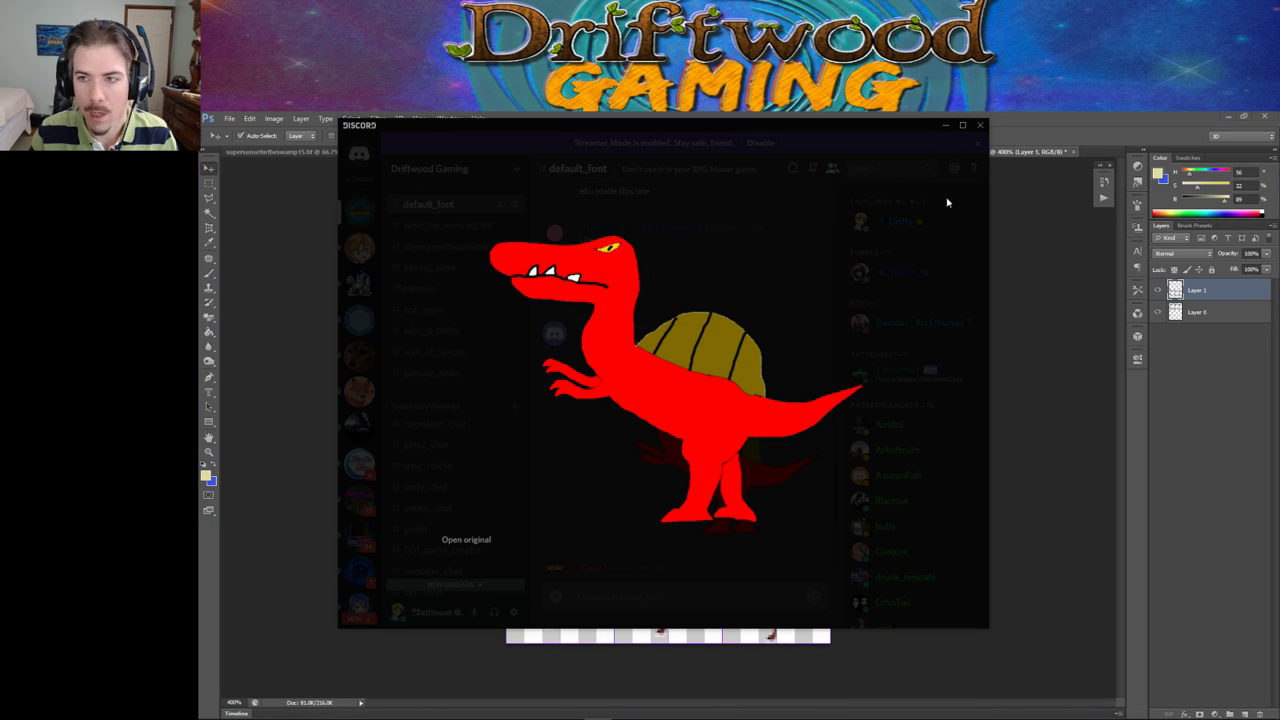
click(705, 576)
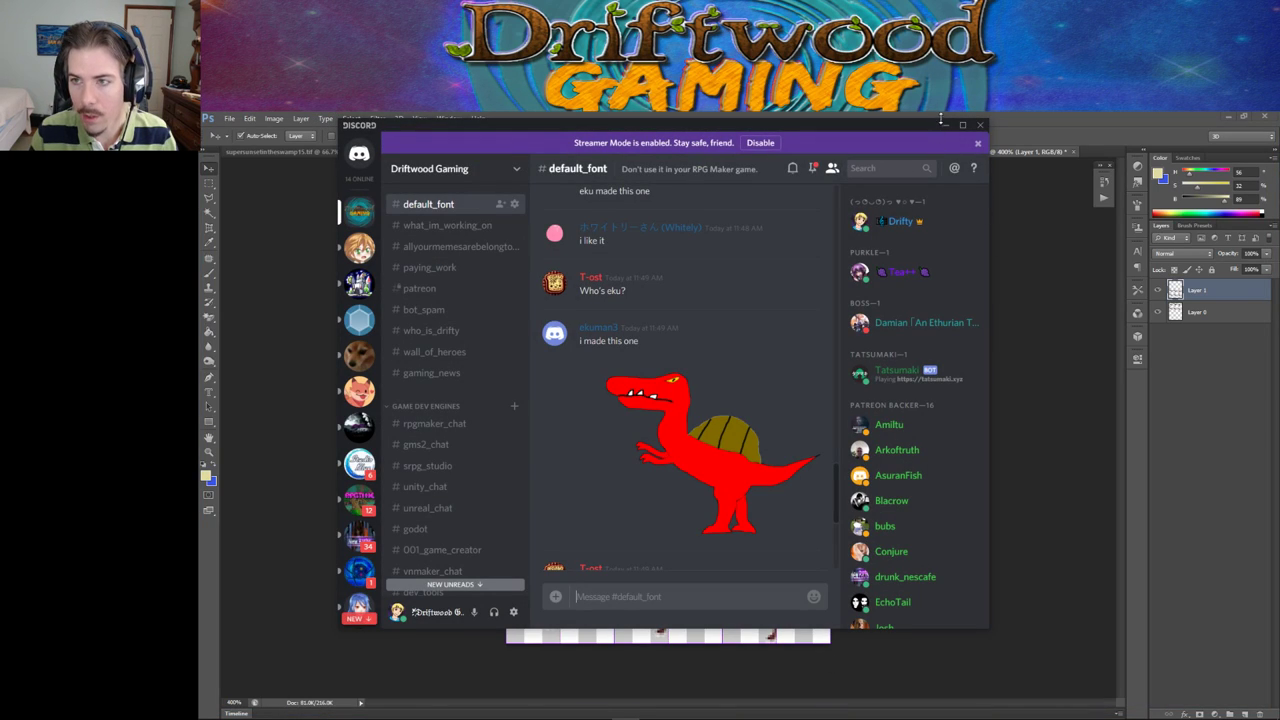
click(943, 123)
Step: Close the brown dinosaur sprite sheet document without saving its changes
click(231, 119)
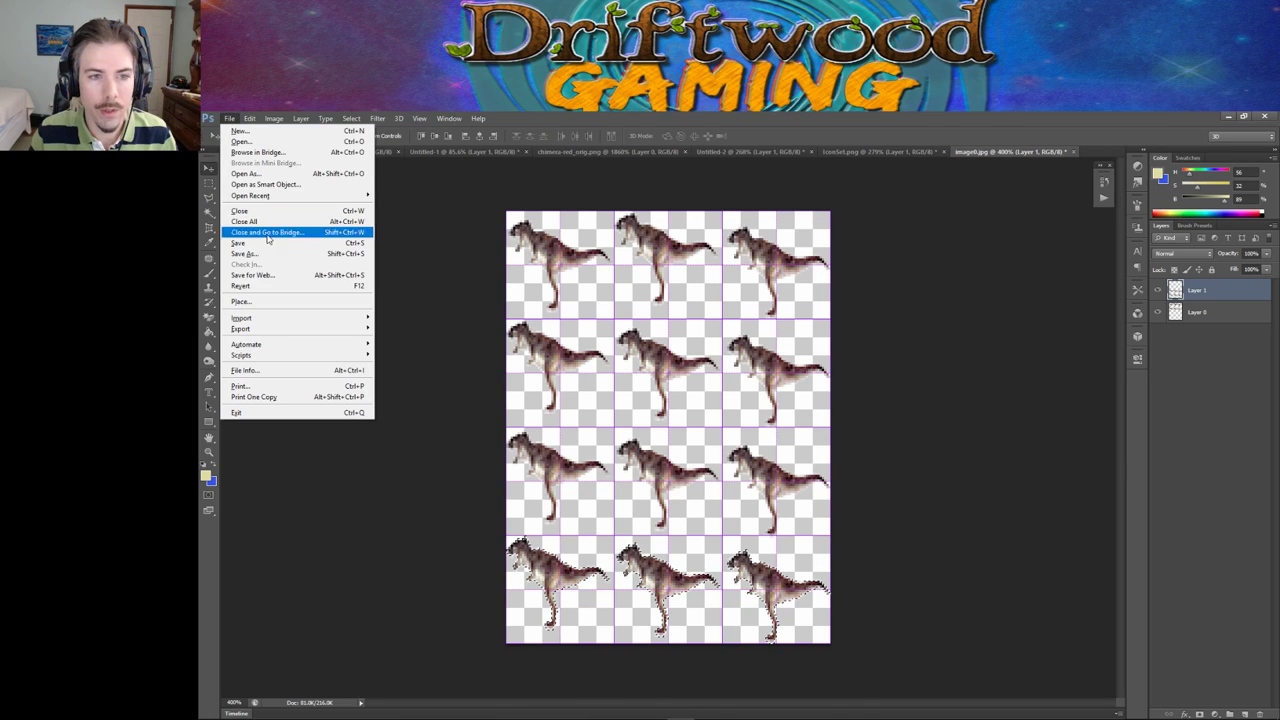
click(266, 209)
click(752, 343)
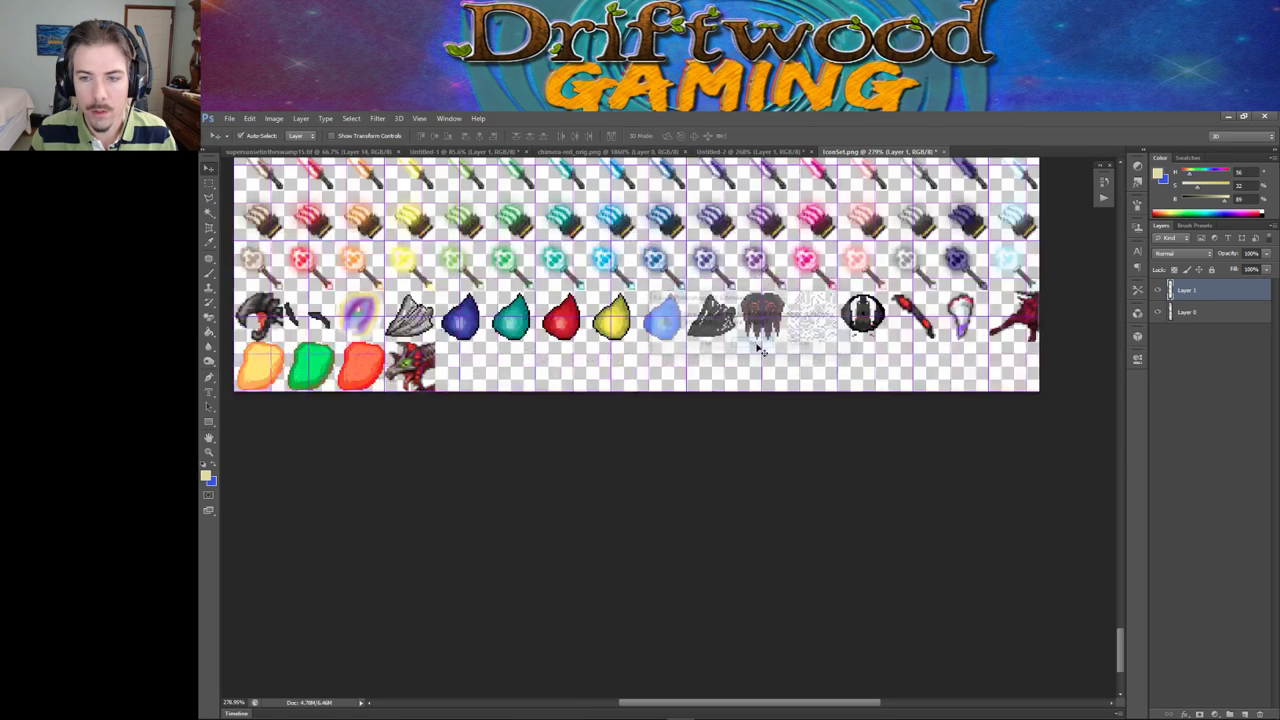
scroll(668, 408, up, 5)
scroll(668, 408, up, 2)
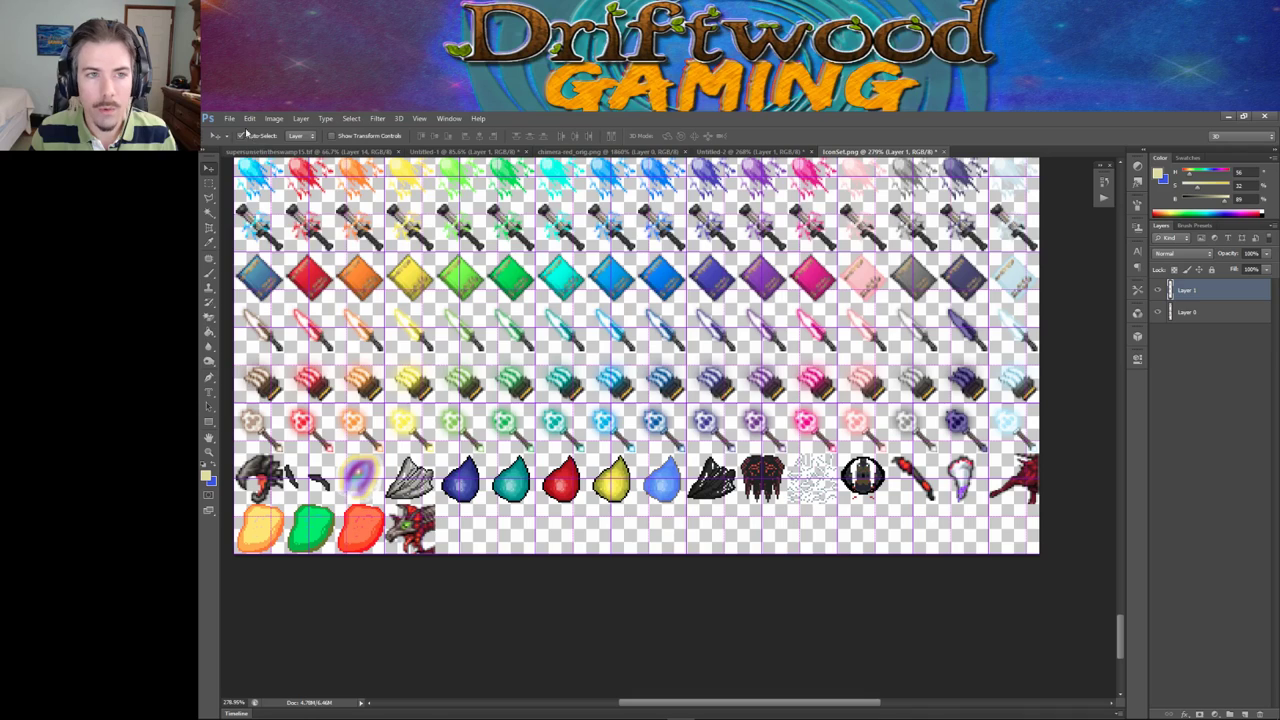
Step: Open "EKUMAN original design.png" from the MaybeUsed folder inside the project's img folder
click(229, 118)
click(250, 143)
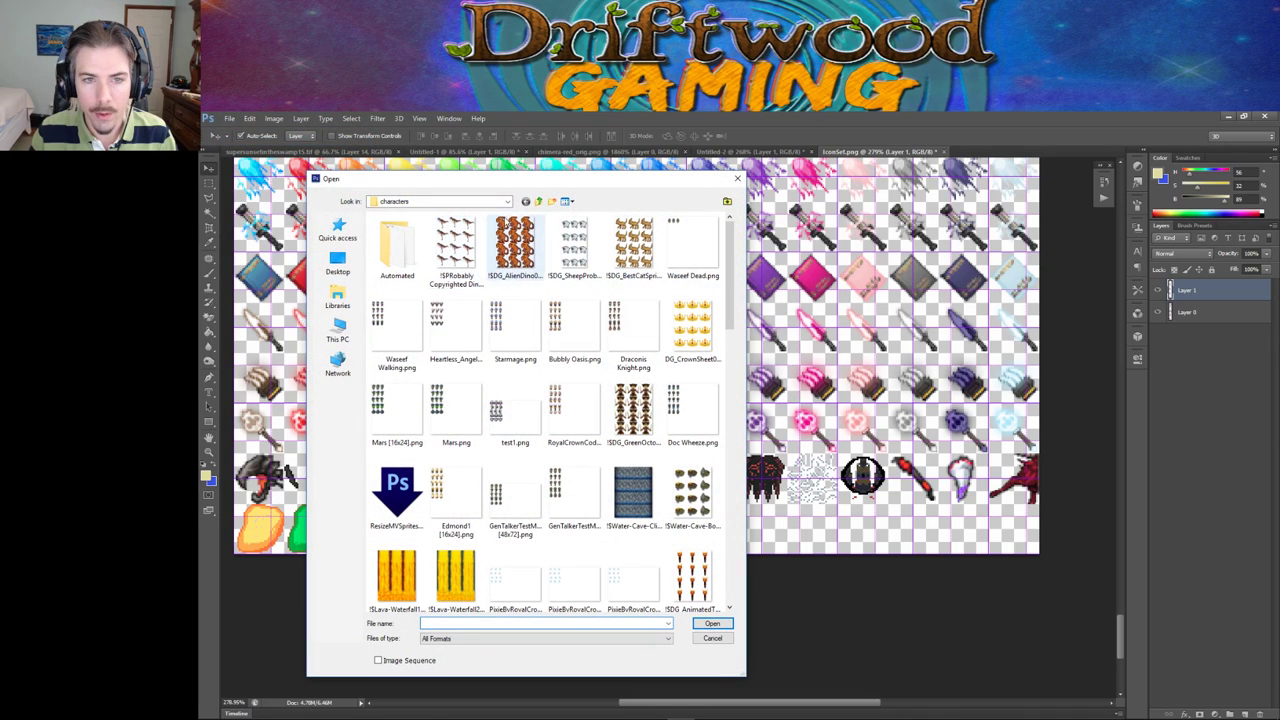
click(538, 201)
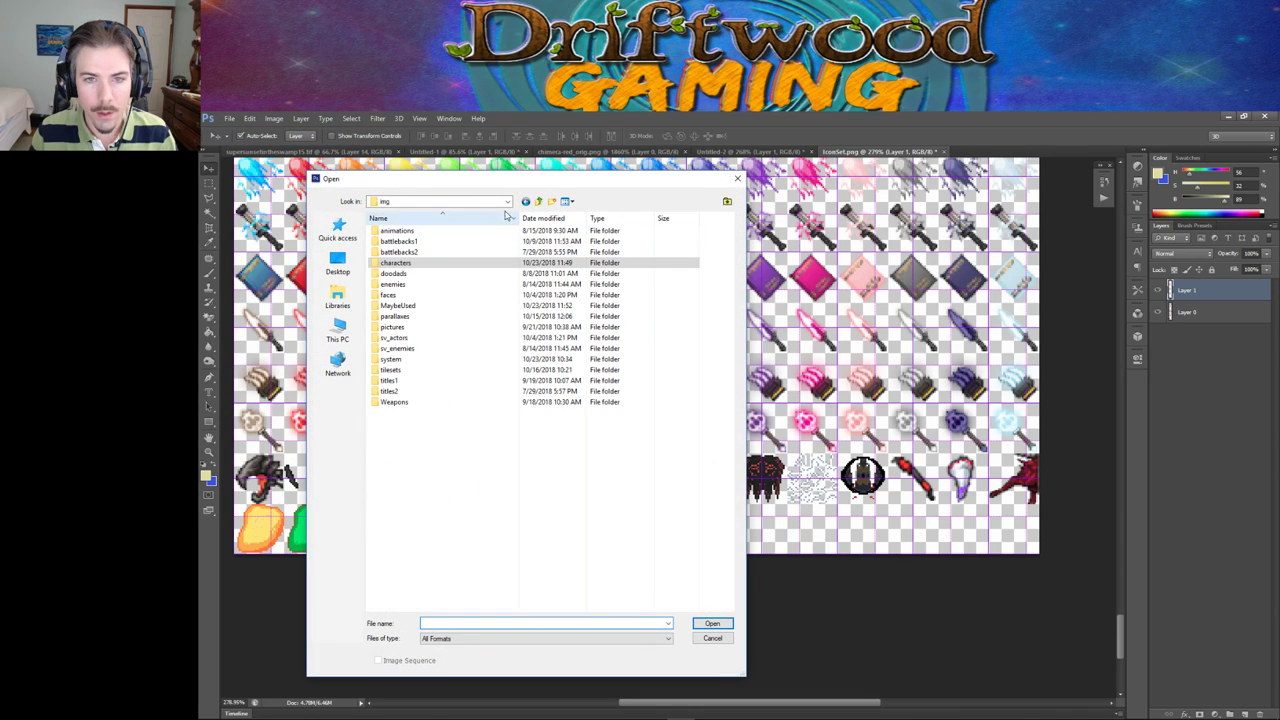
double_click(398, 305)
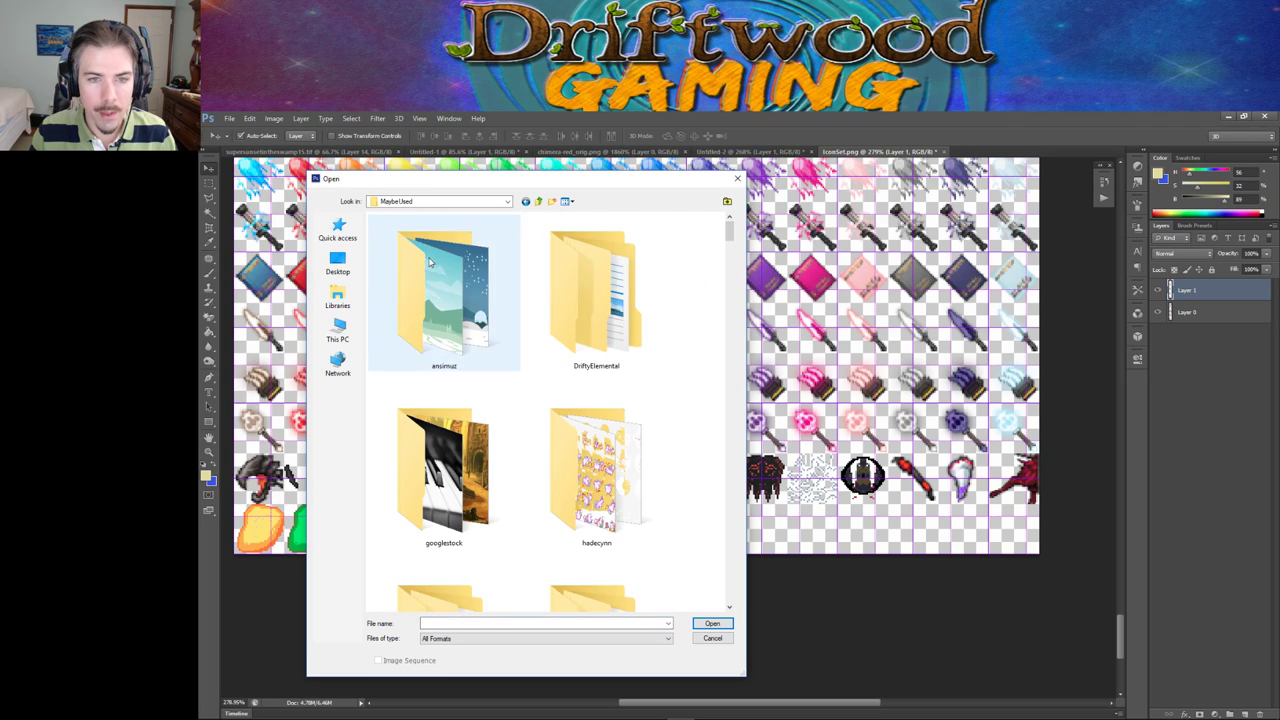
scroll(504, 377, down, 5)
scroll(504, 377, down, 5)
scroll(520, 370, up, 4)
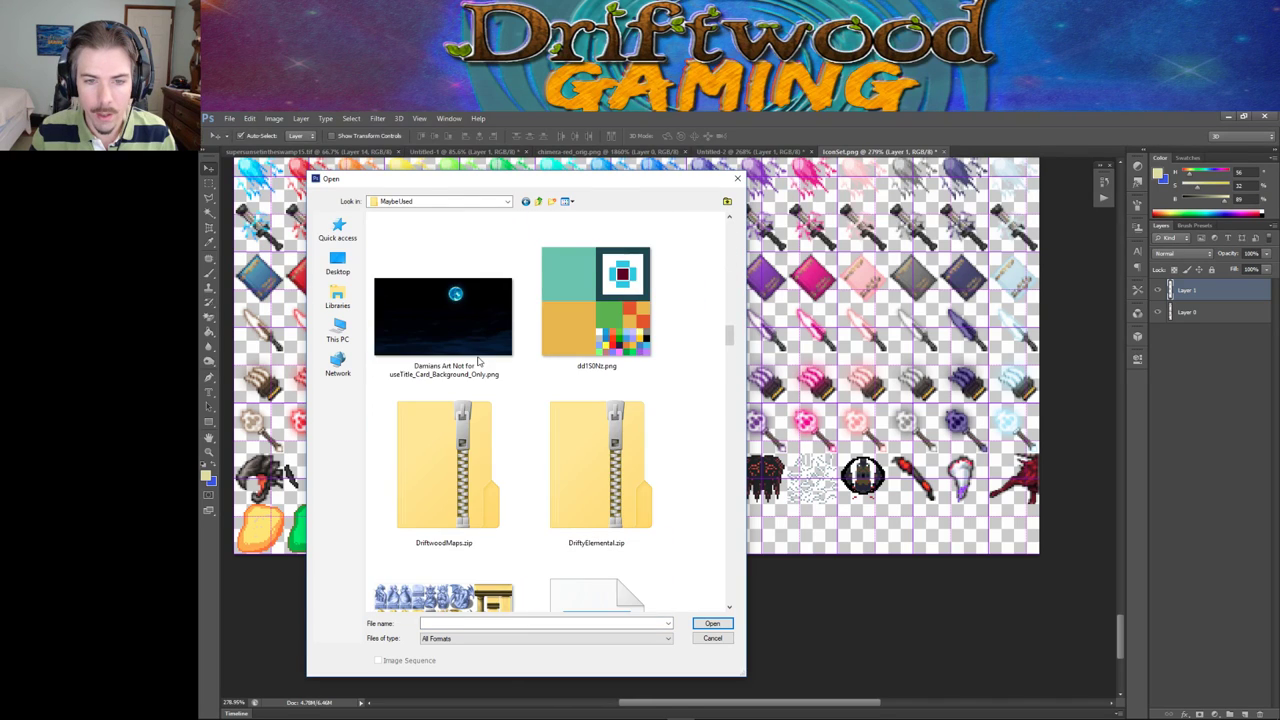
scroll(530, 365, down, 4)
scroll(547, 362, up, 2)
scroll(547, 362, down, 5)
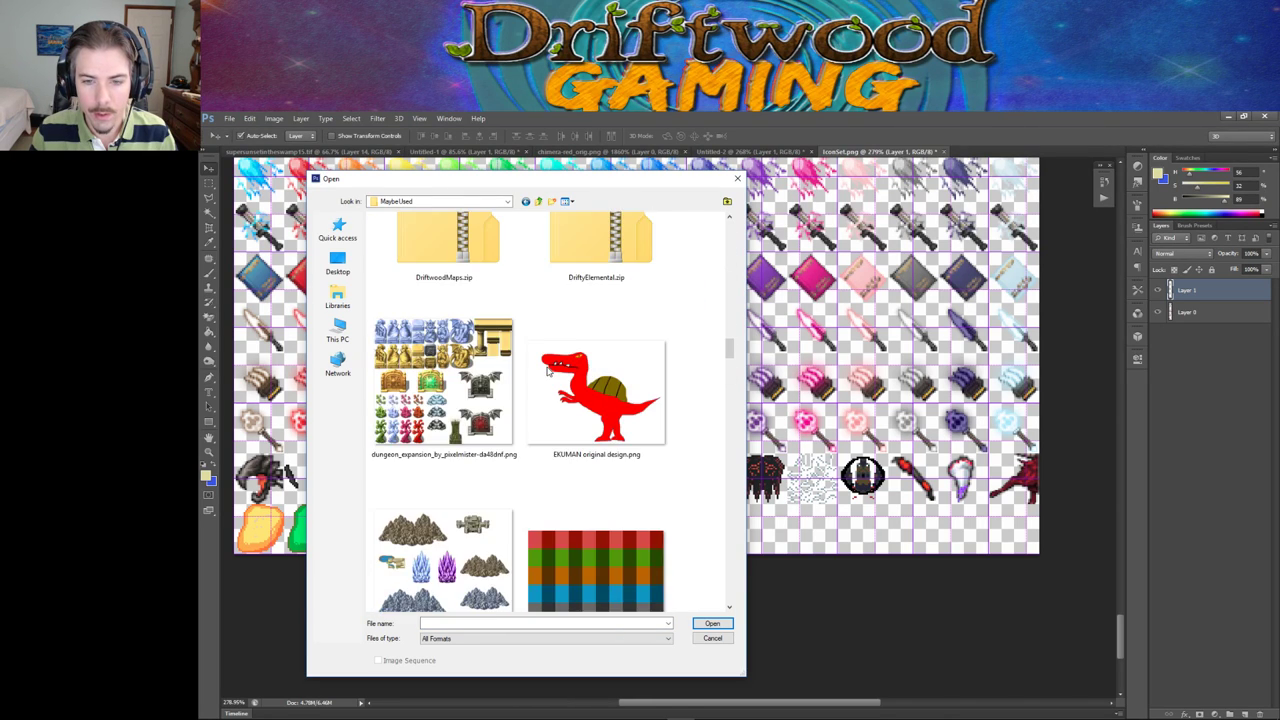
click(595, 385)
click(712, 625)
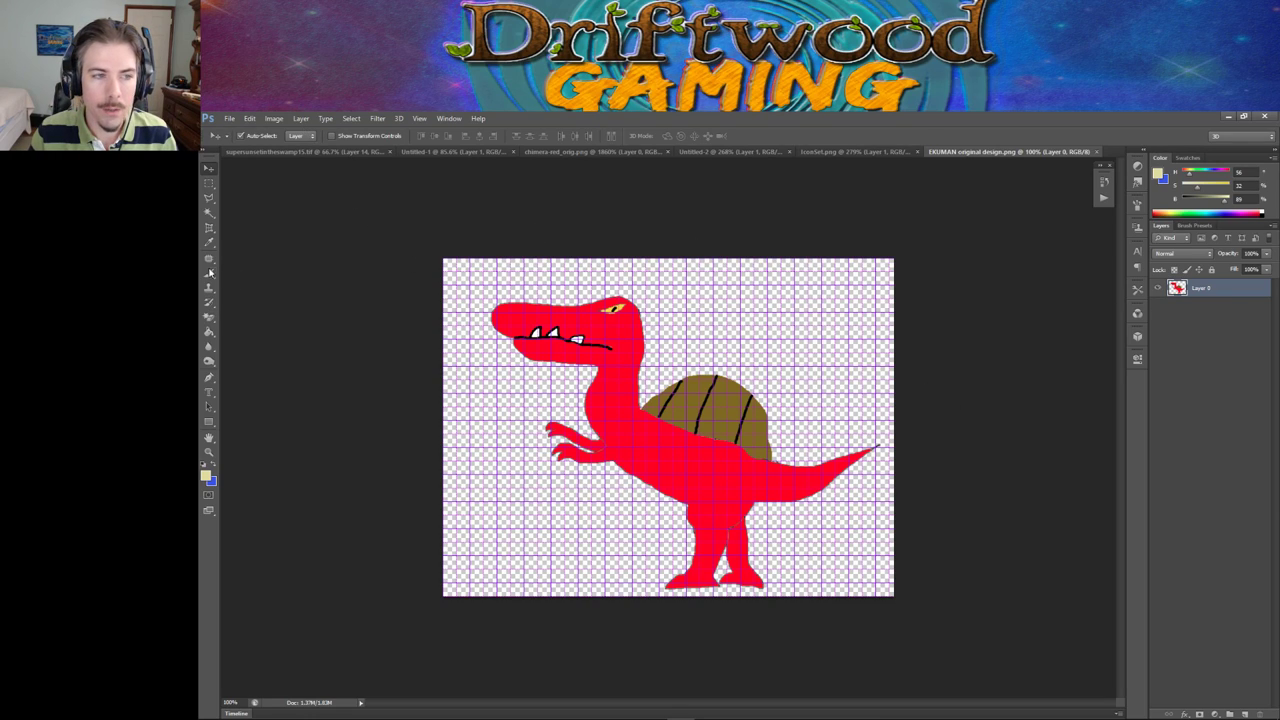
Step: Try to resize the red dinosaur image to 48 by 48 pixels
click(273, 118)
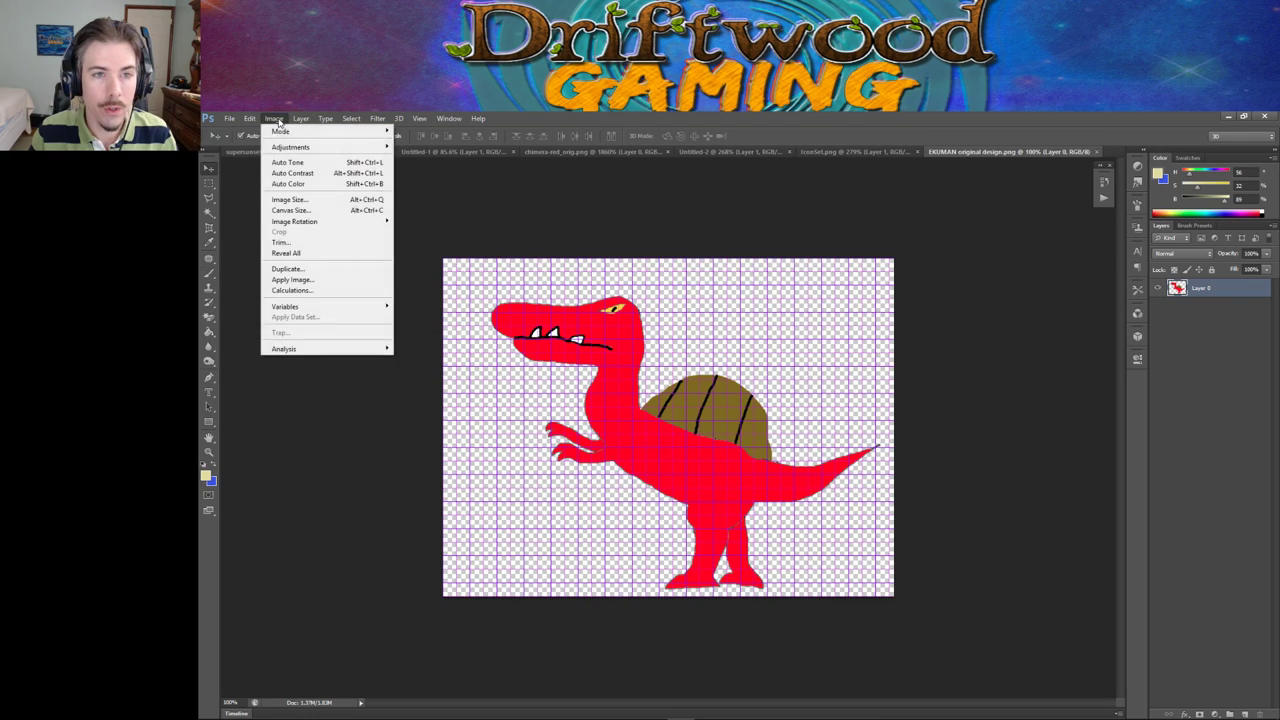
click(300, 199)
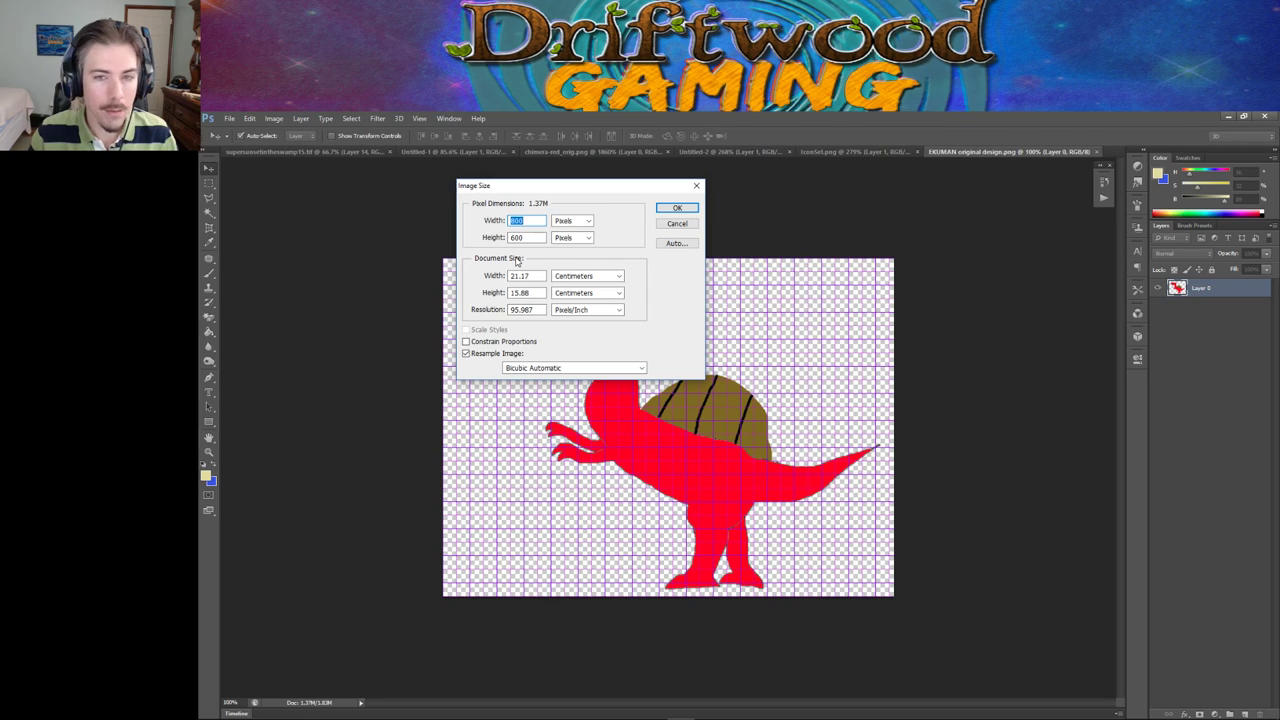
text(48)
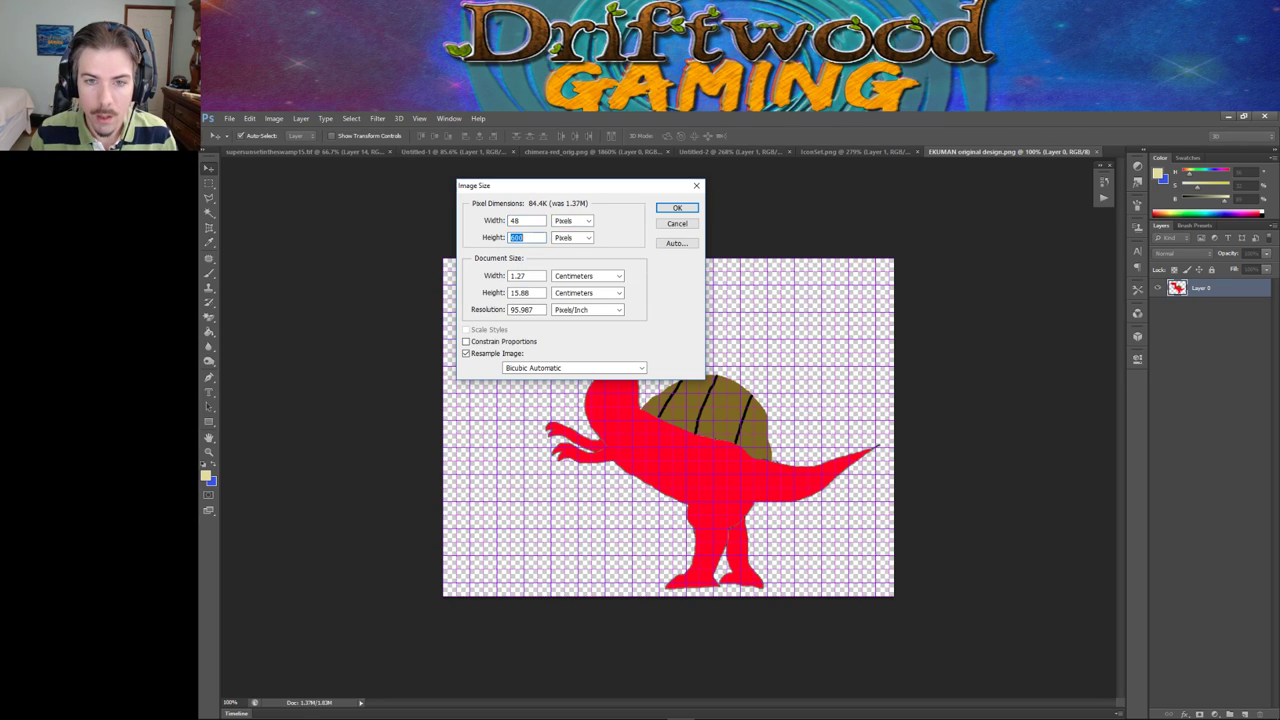
key(Tab)
text(48)
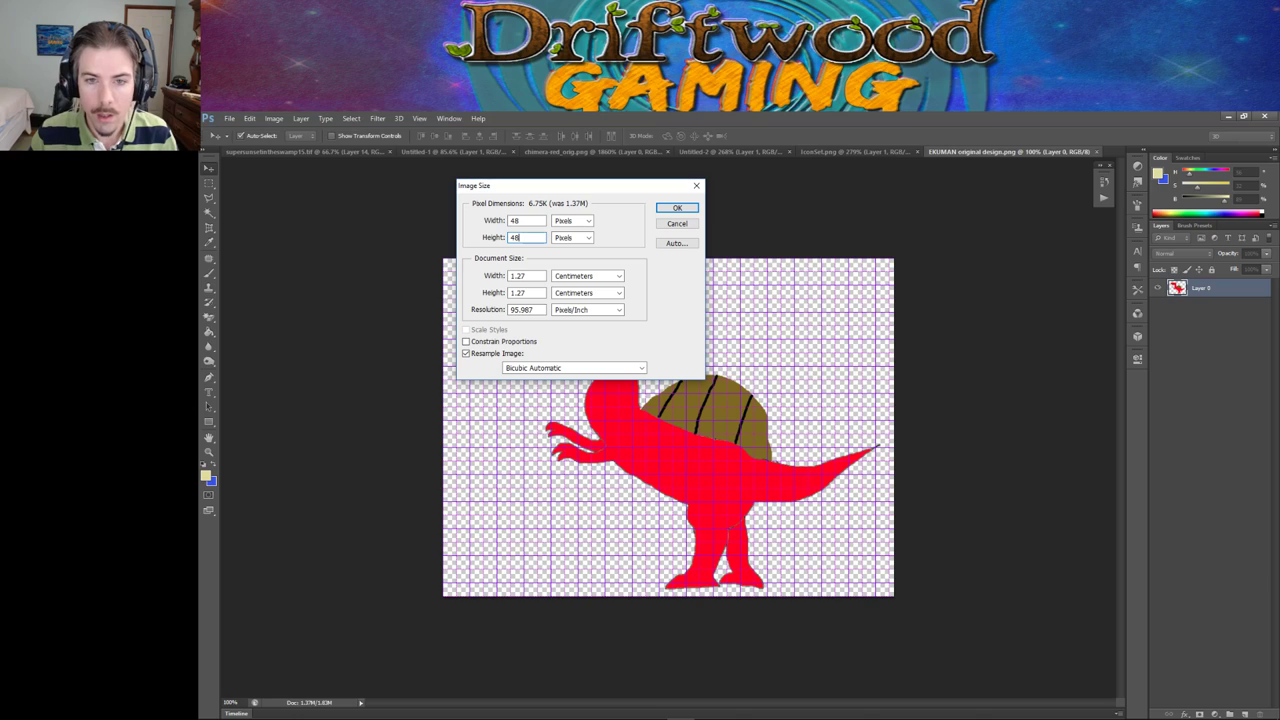
click(673, 211)
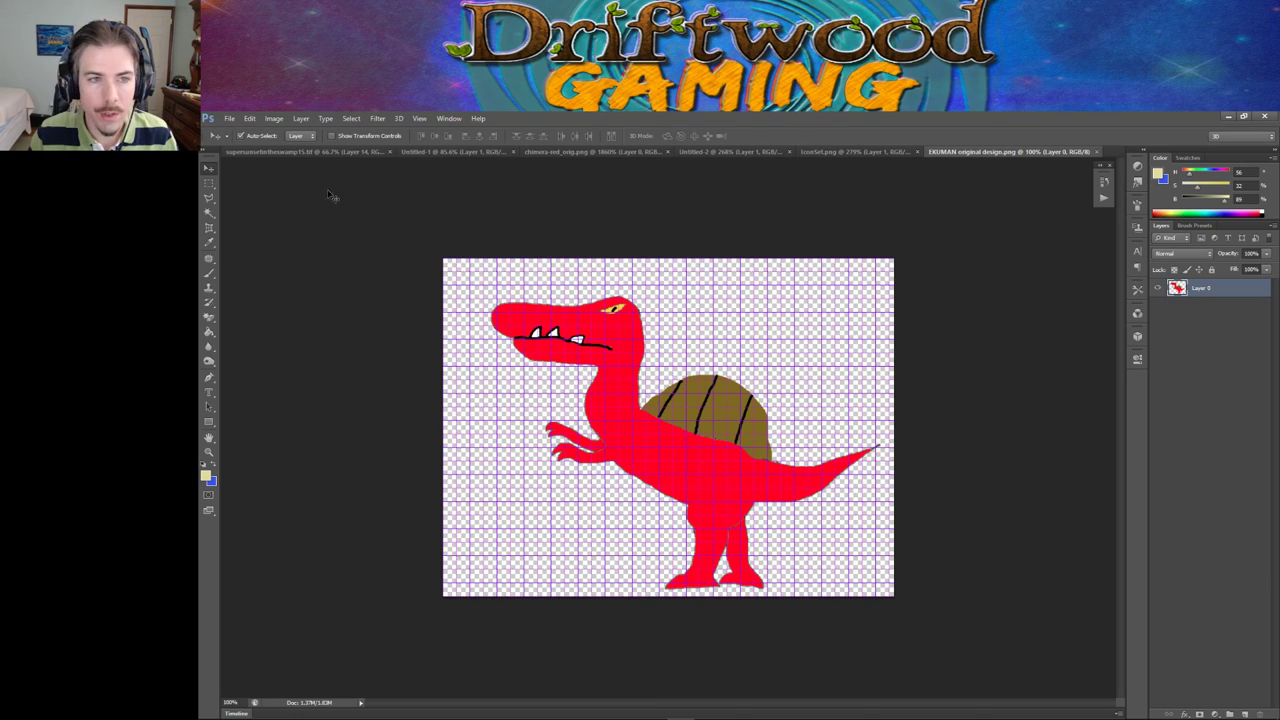
click(209, 185)
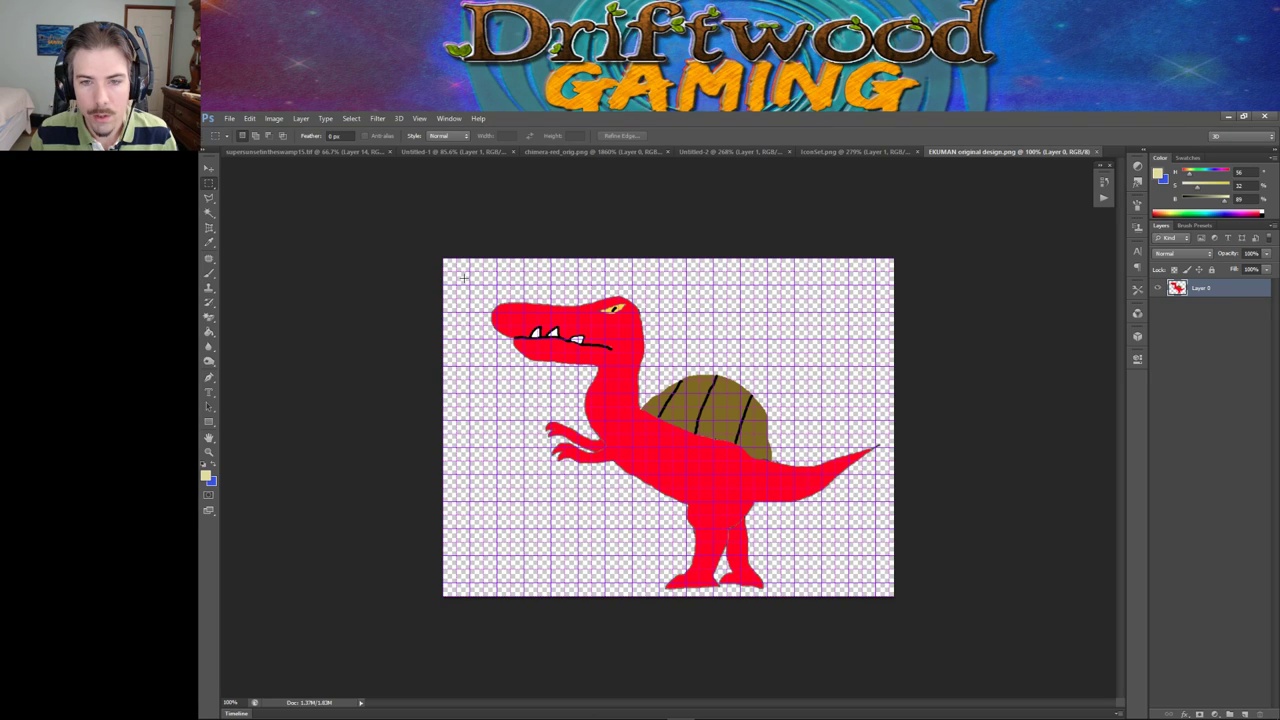
drag(464, 277, 889, 598)
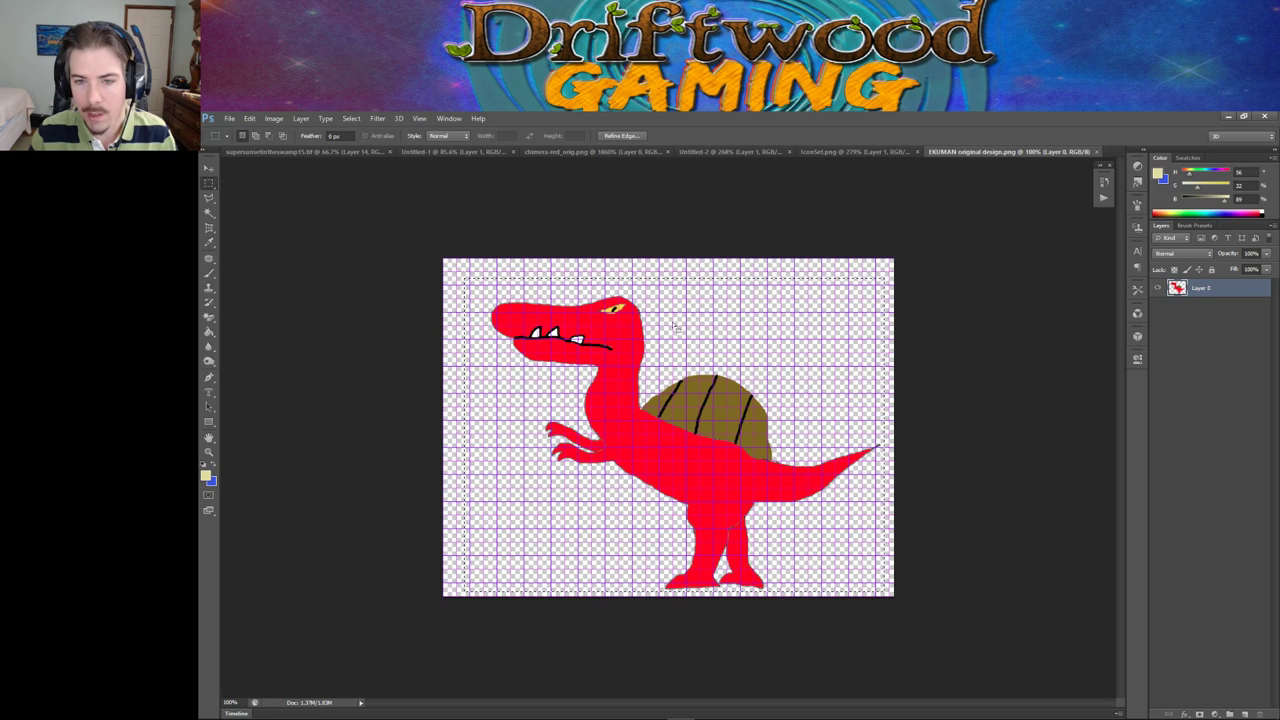
click(514, 334)
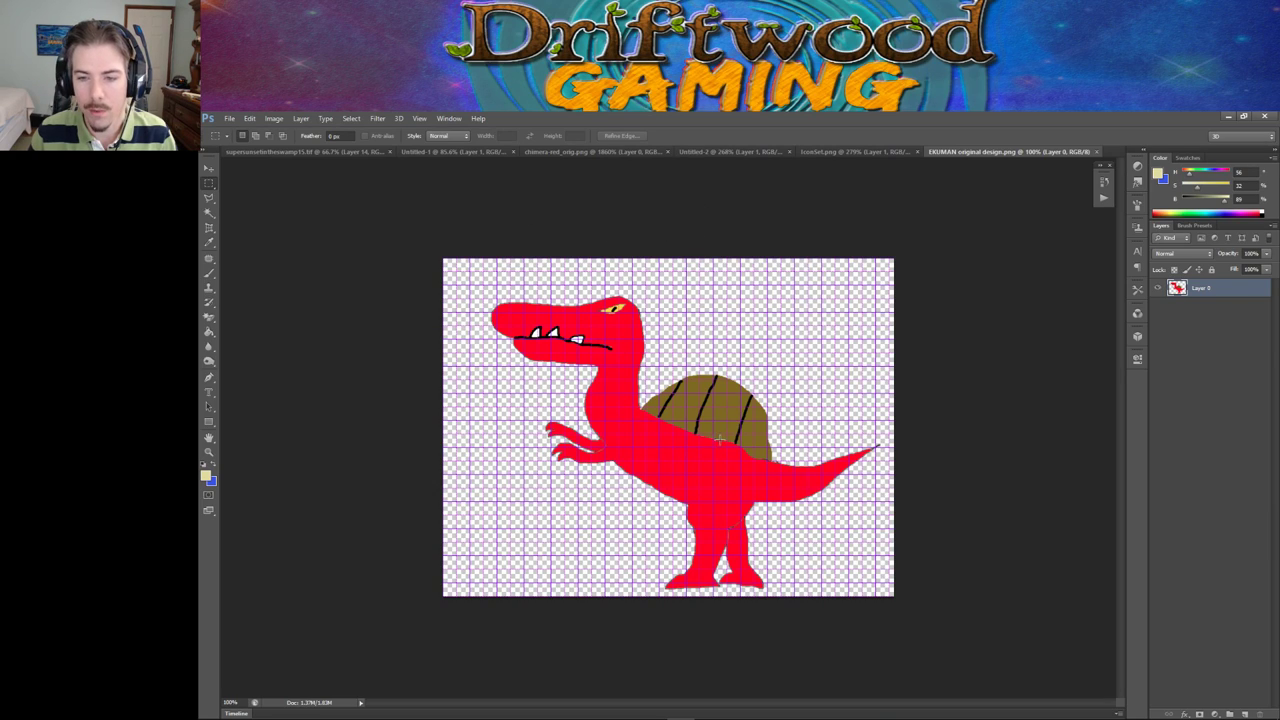
Step: Set the red dinosaur's image size to 48 pixels wide and 48 pixels high
click(230, 118)
mouse_move(274, 118)
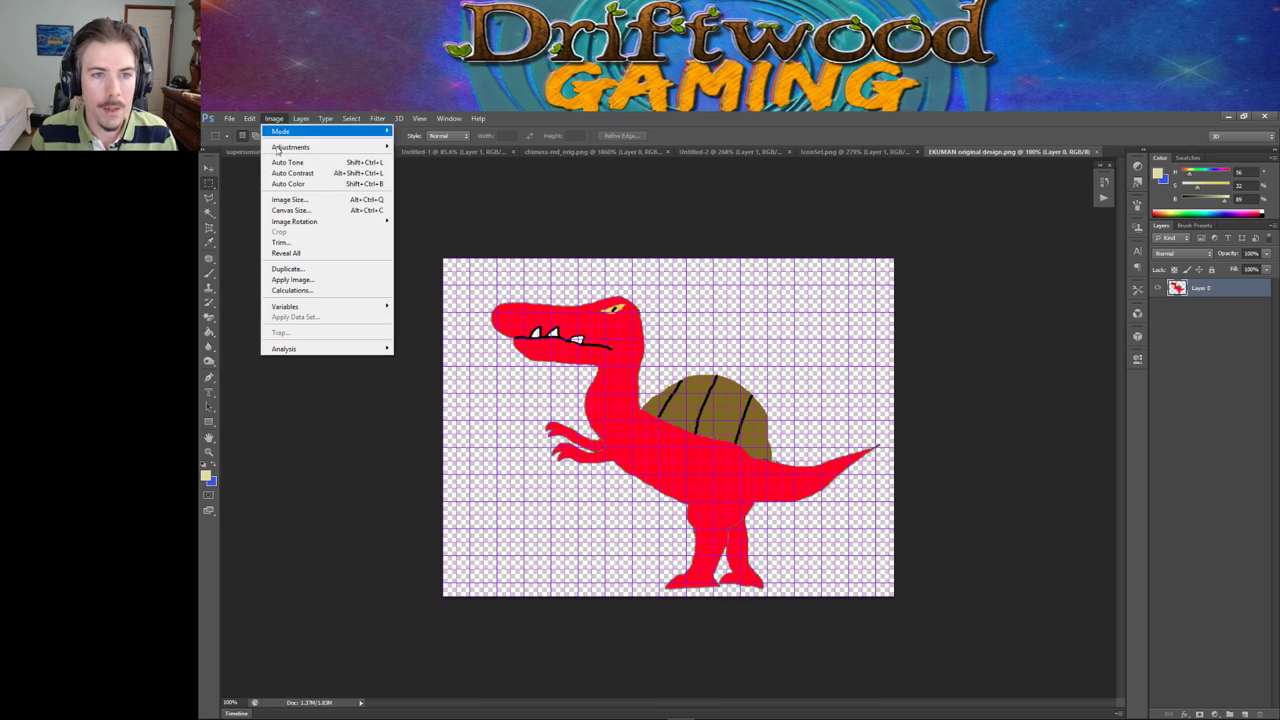
click(300, 200)
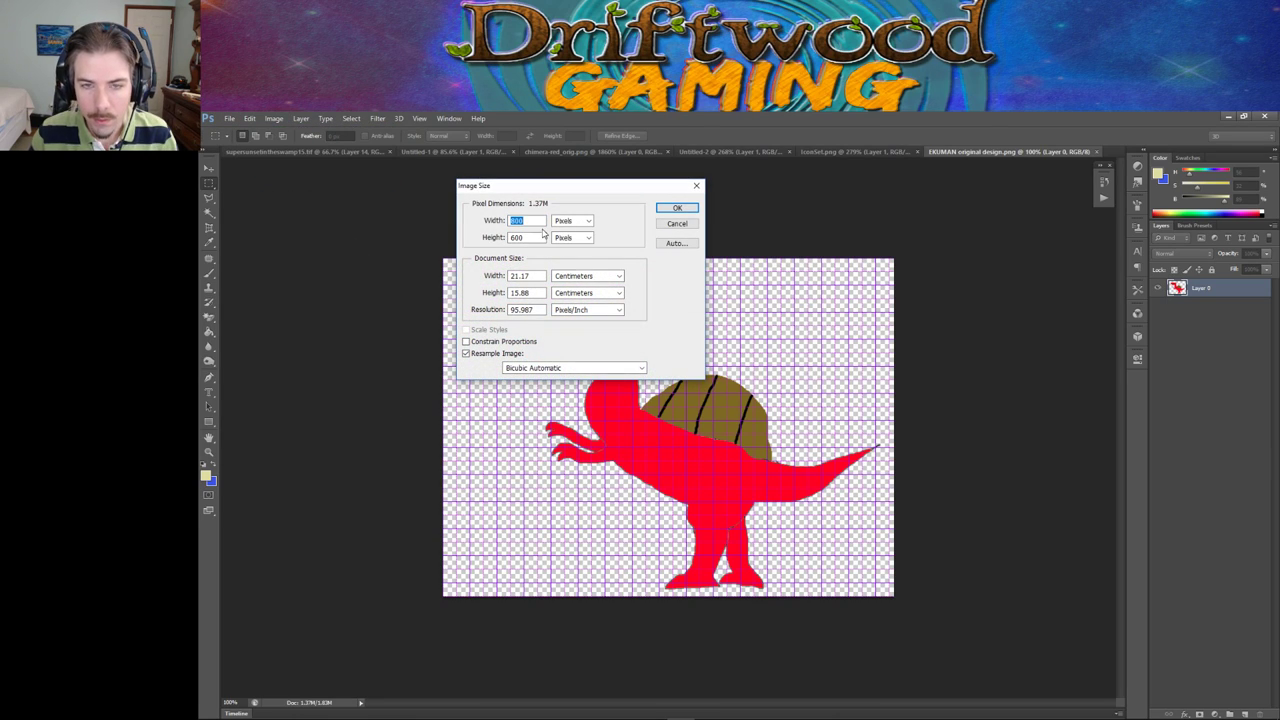
text(48)
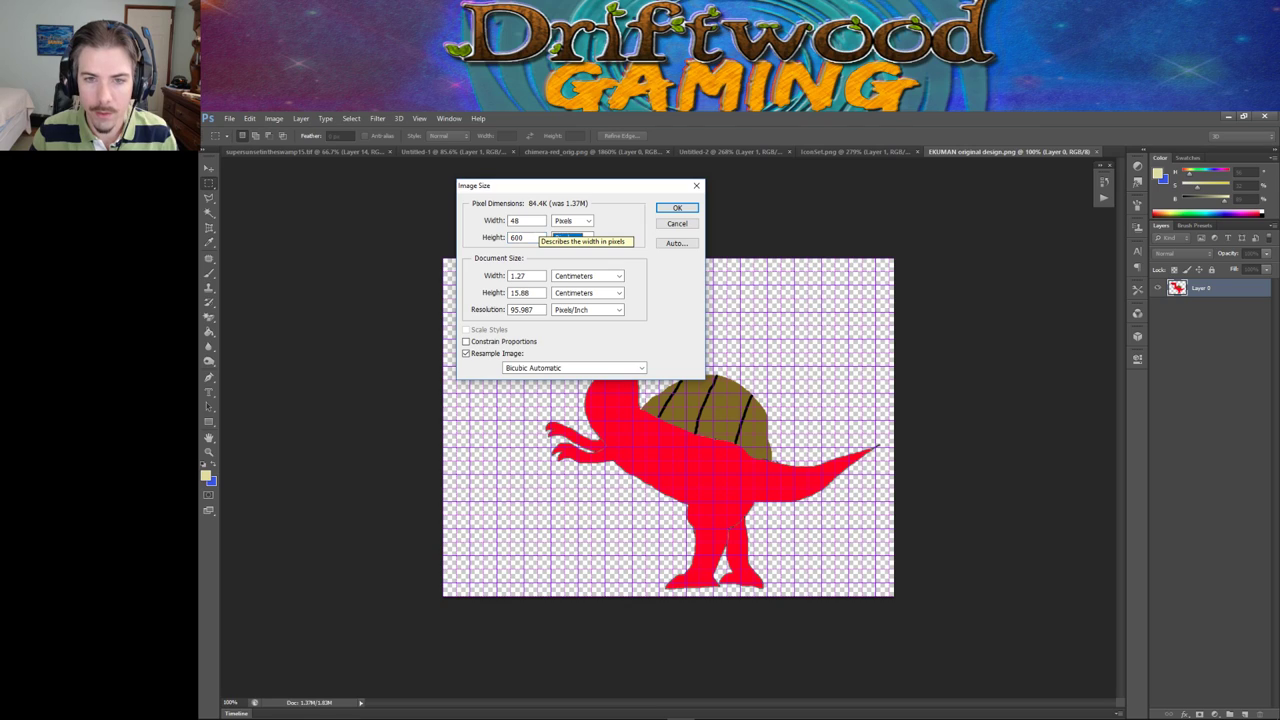
key(Tab)
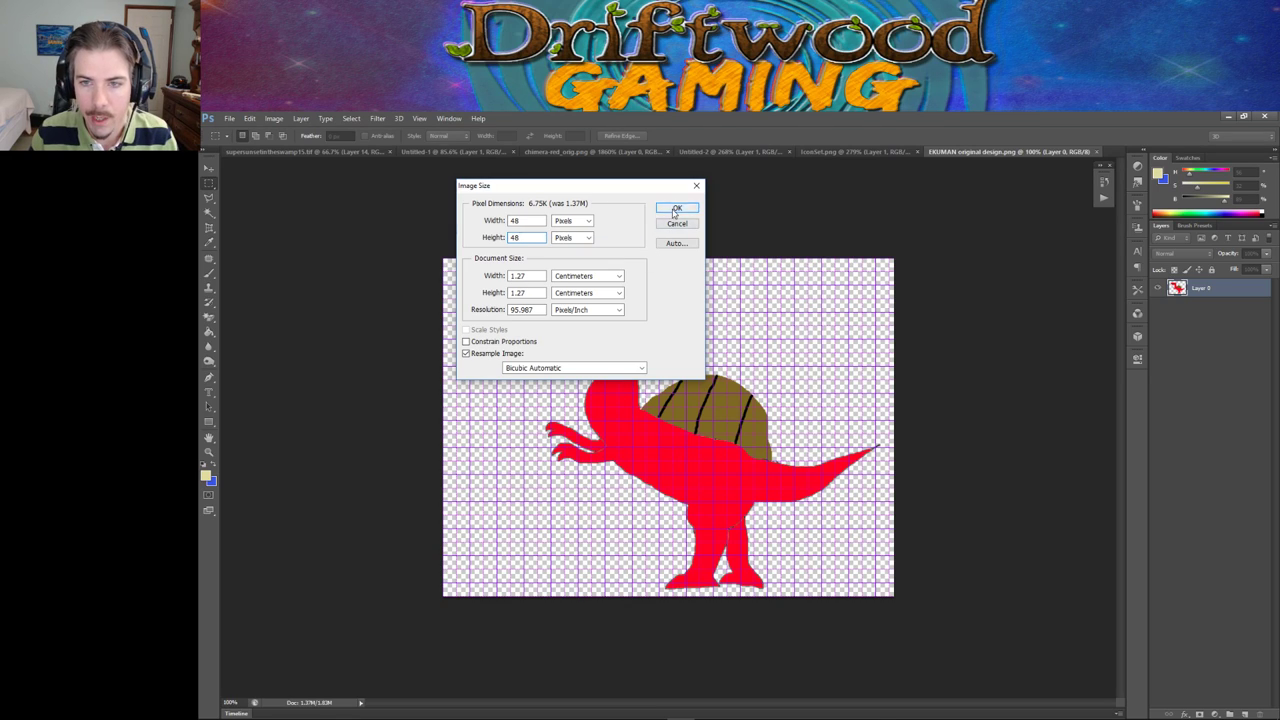
click(673, 208)
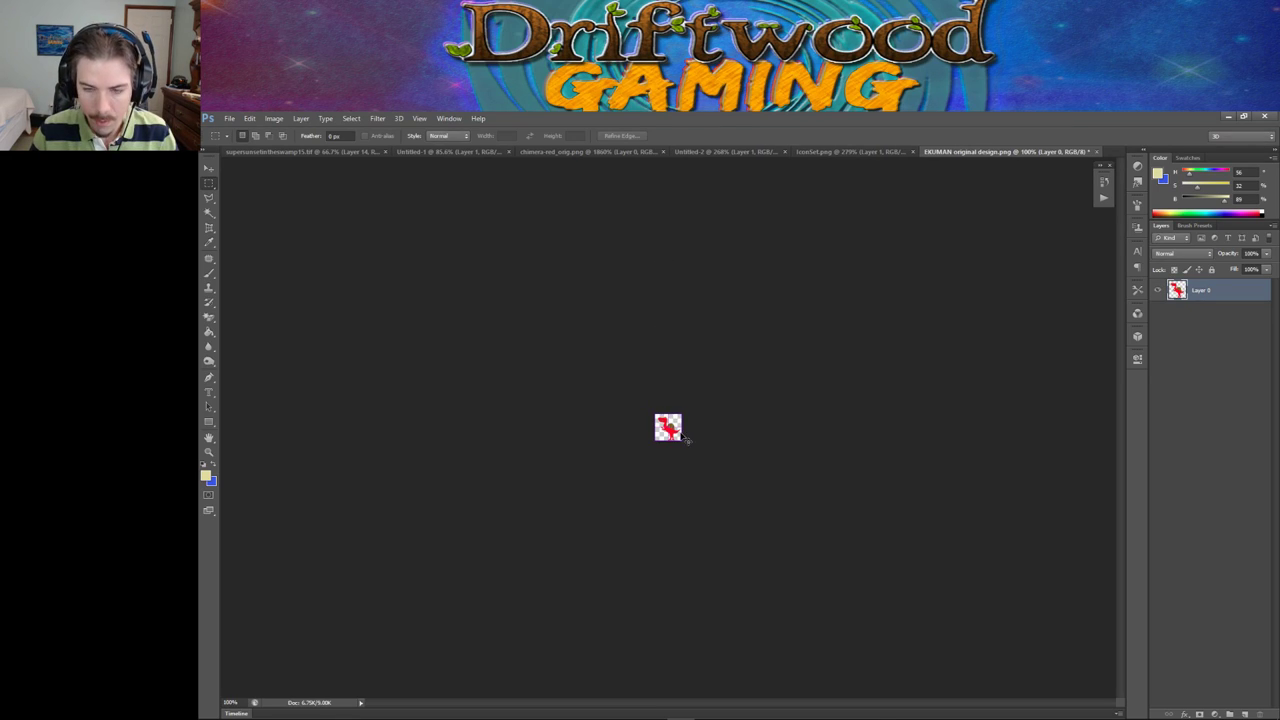
Step: Copy the entire red dinosaur image, then enlarge the canvas to 144 pixels wide and 192 pixels high
scroll(668, 427, up, 10)
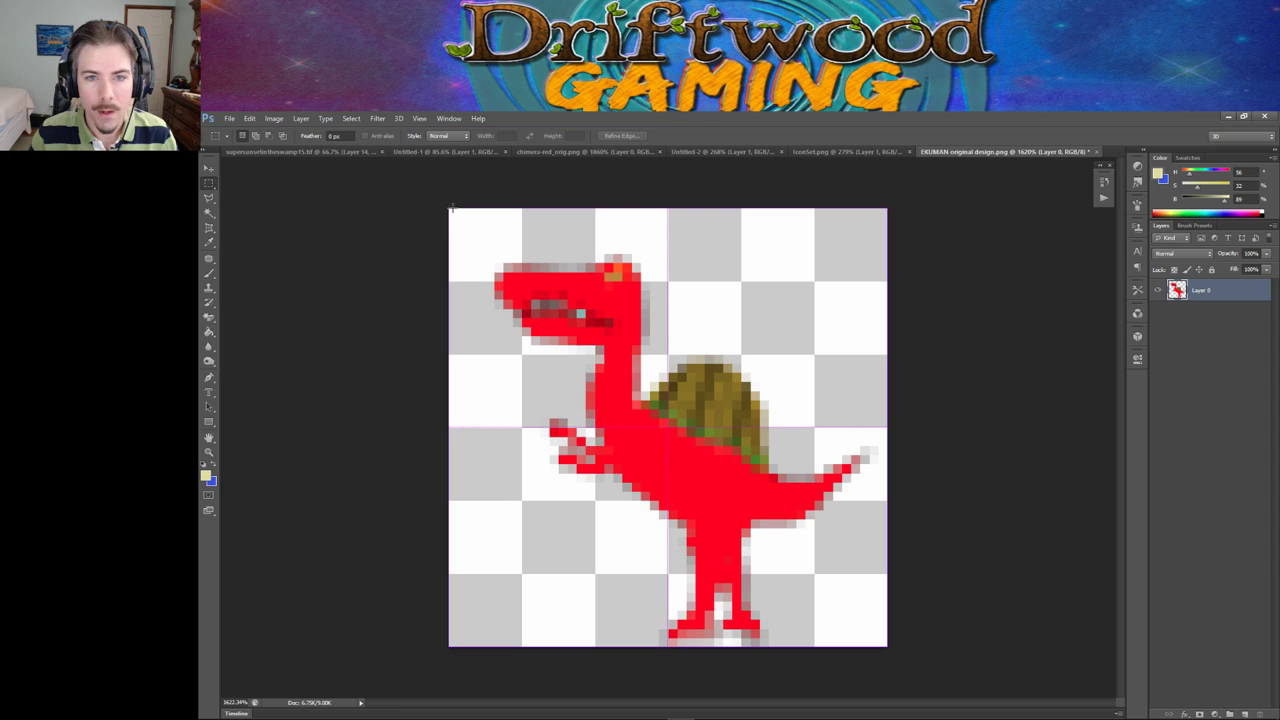
drag(452, 208, 915, 650)
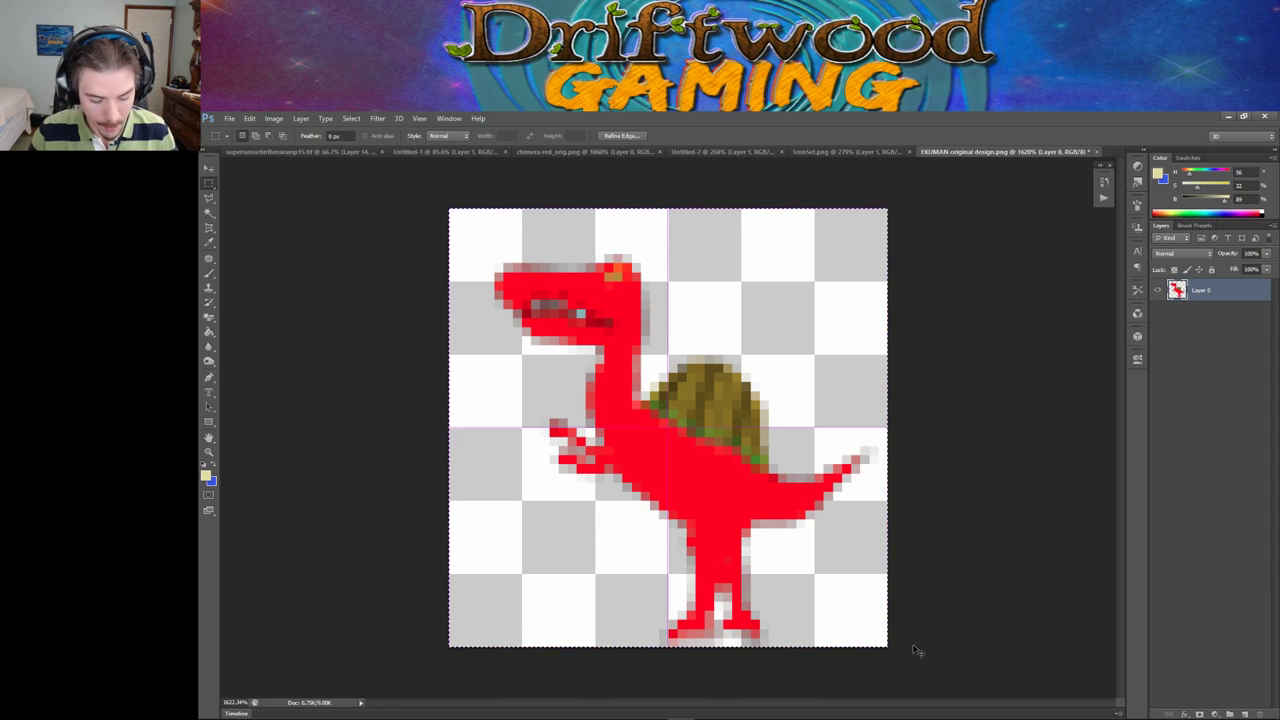
click(229, 118)
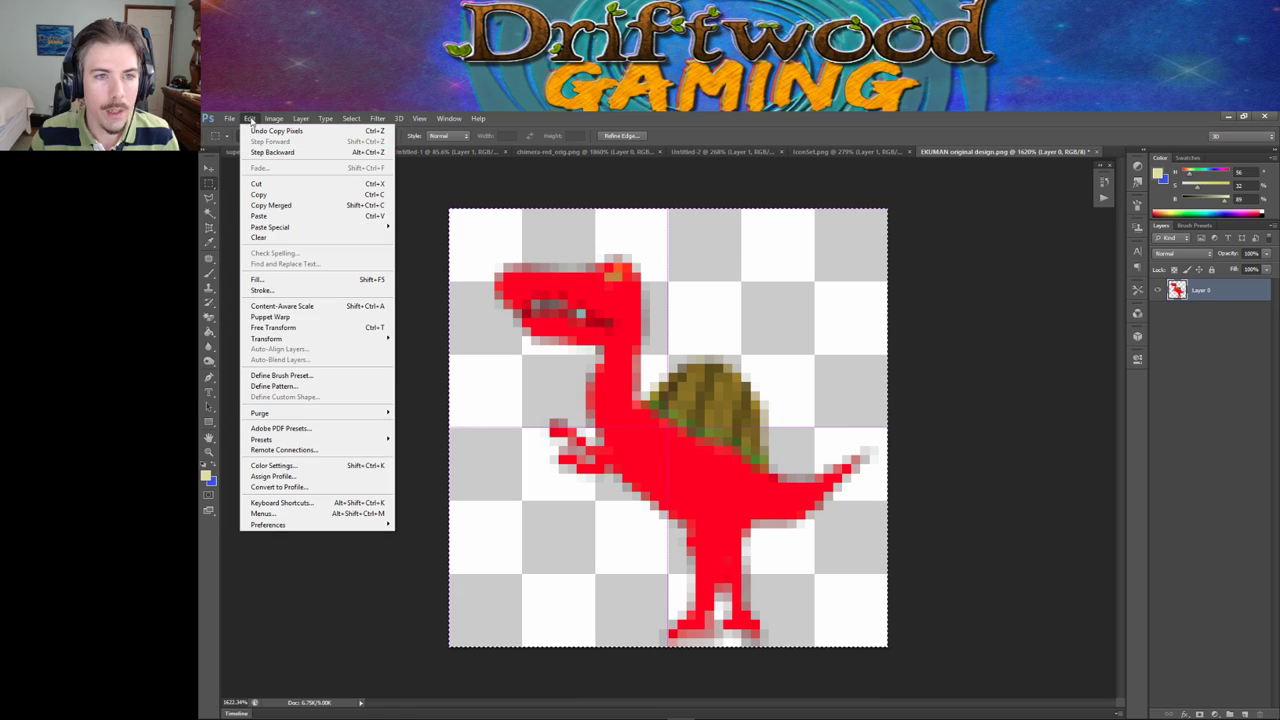
mouse_move(266, 119)
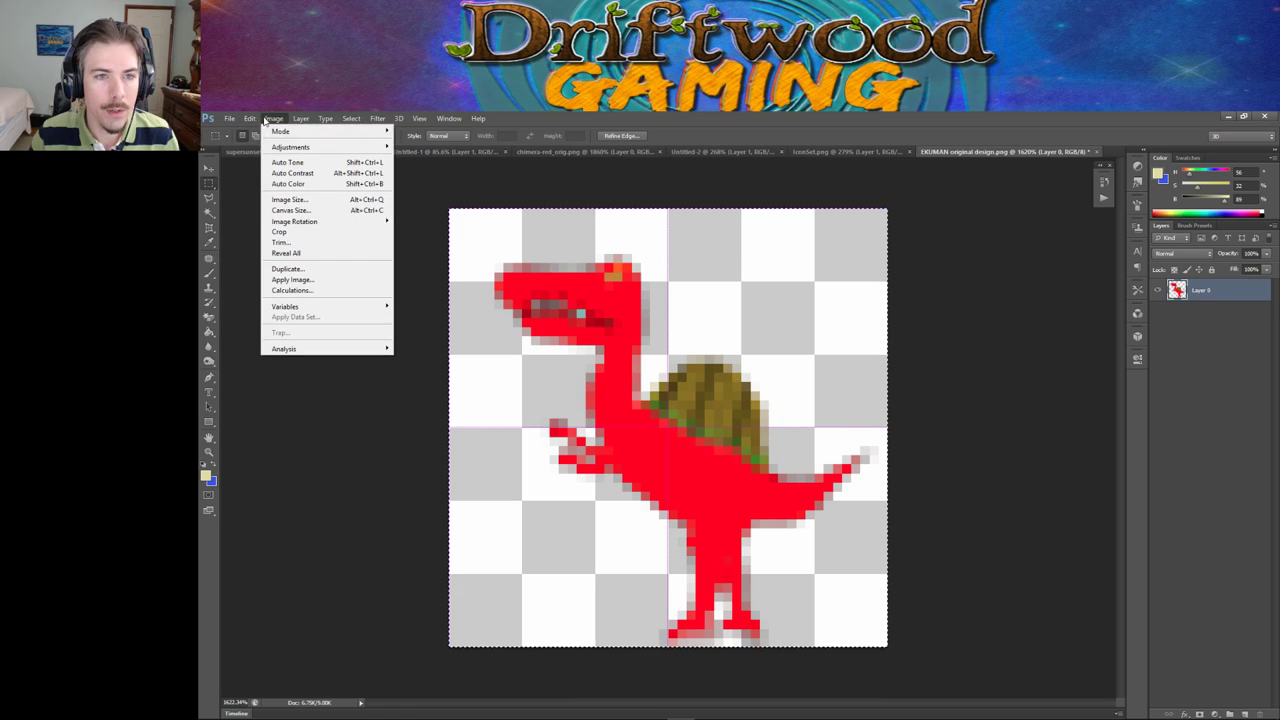
click(312, 213)
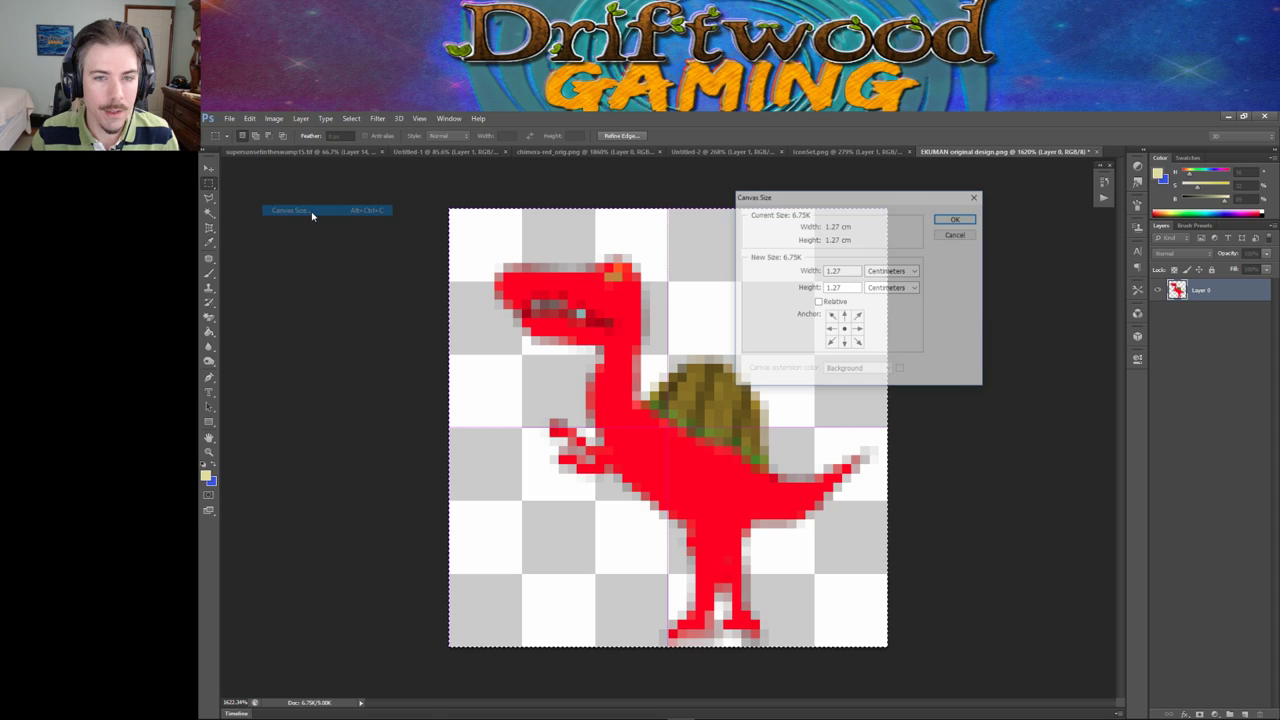
click(891, 271)
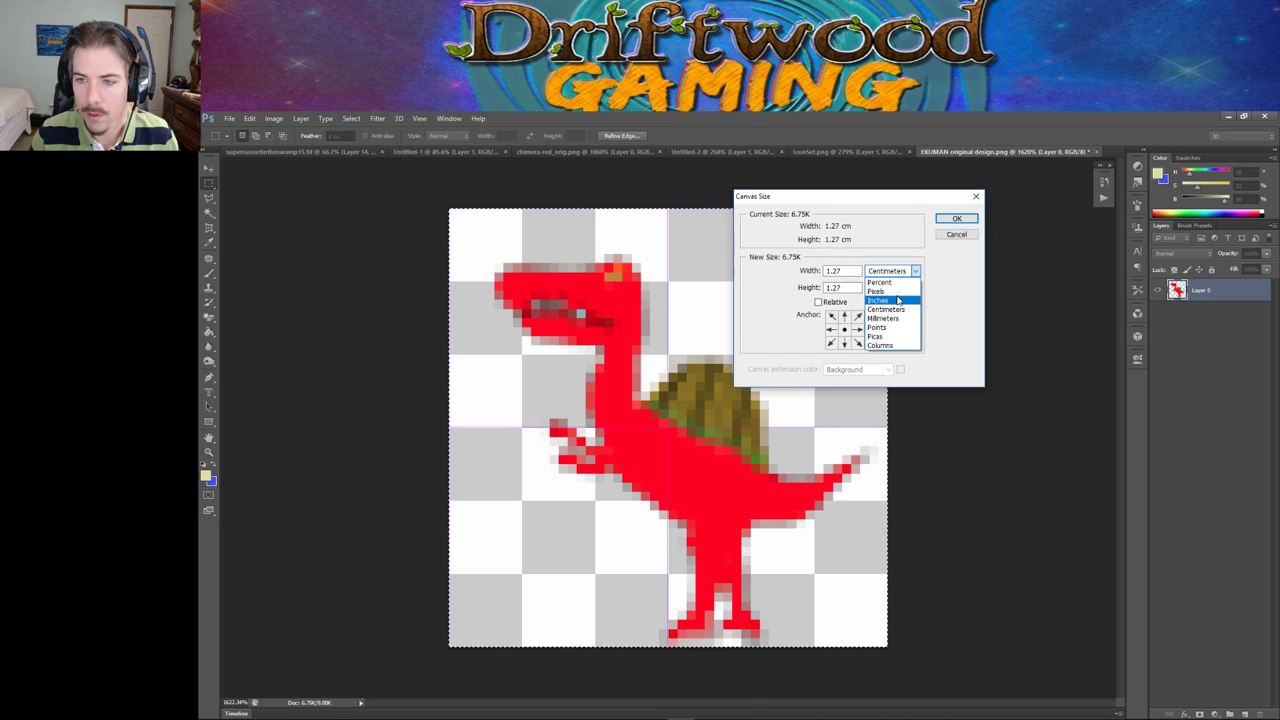
click(877, 291)
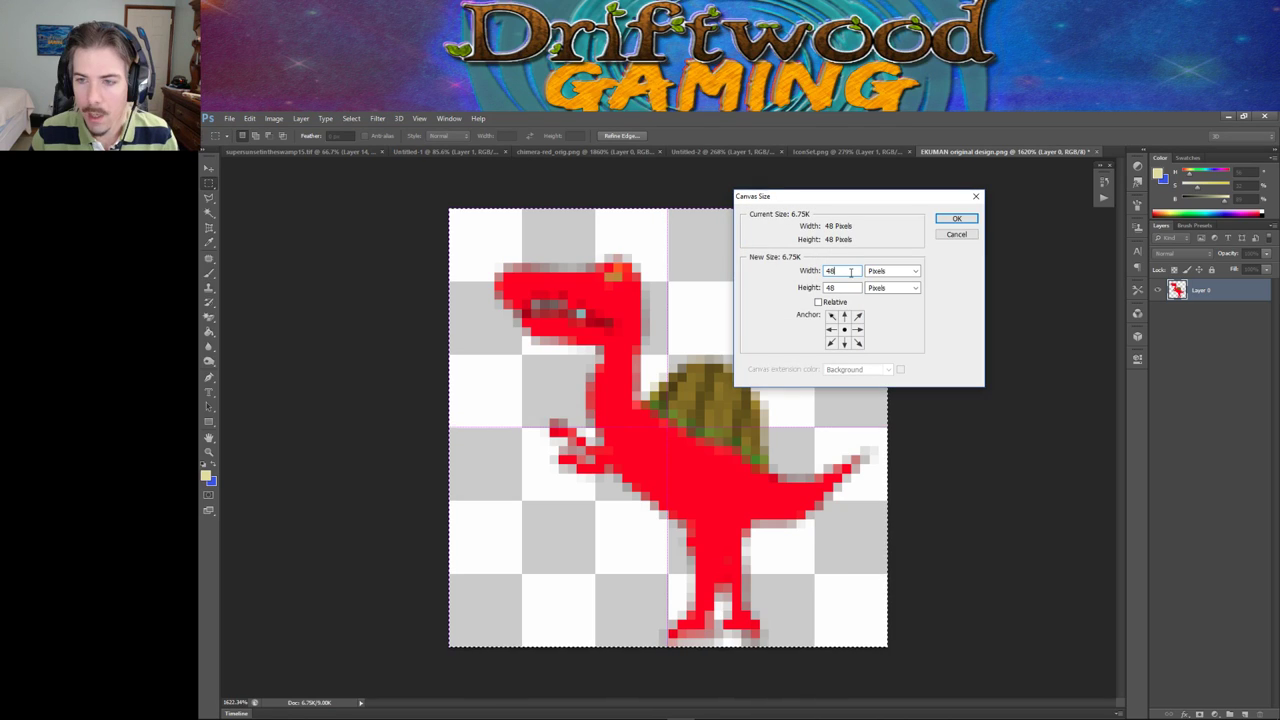
text(144)
key(Tab)
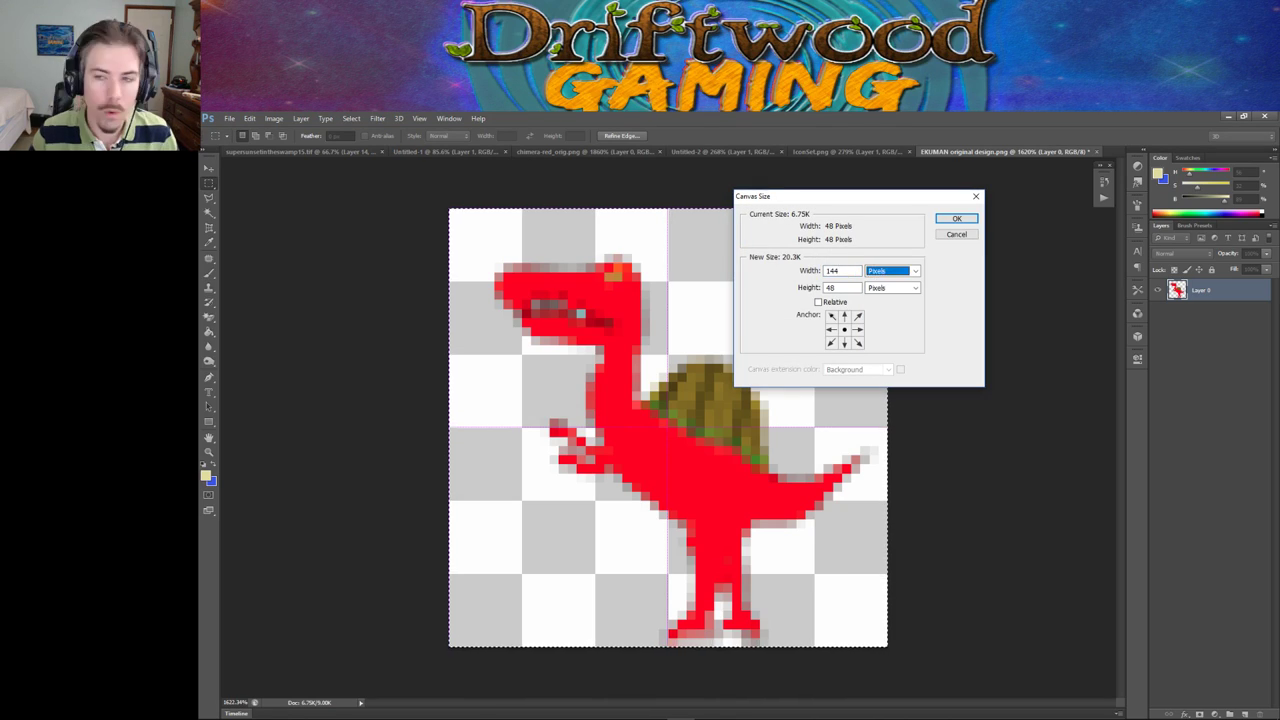
key(Tab)
text(192)
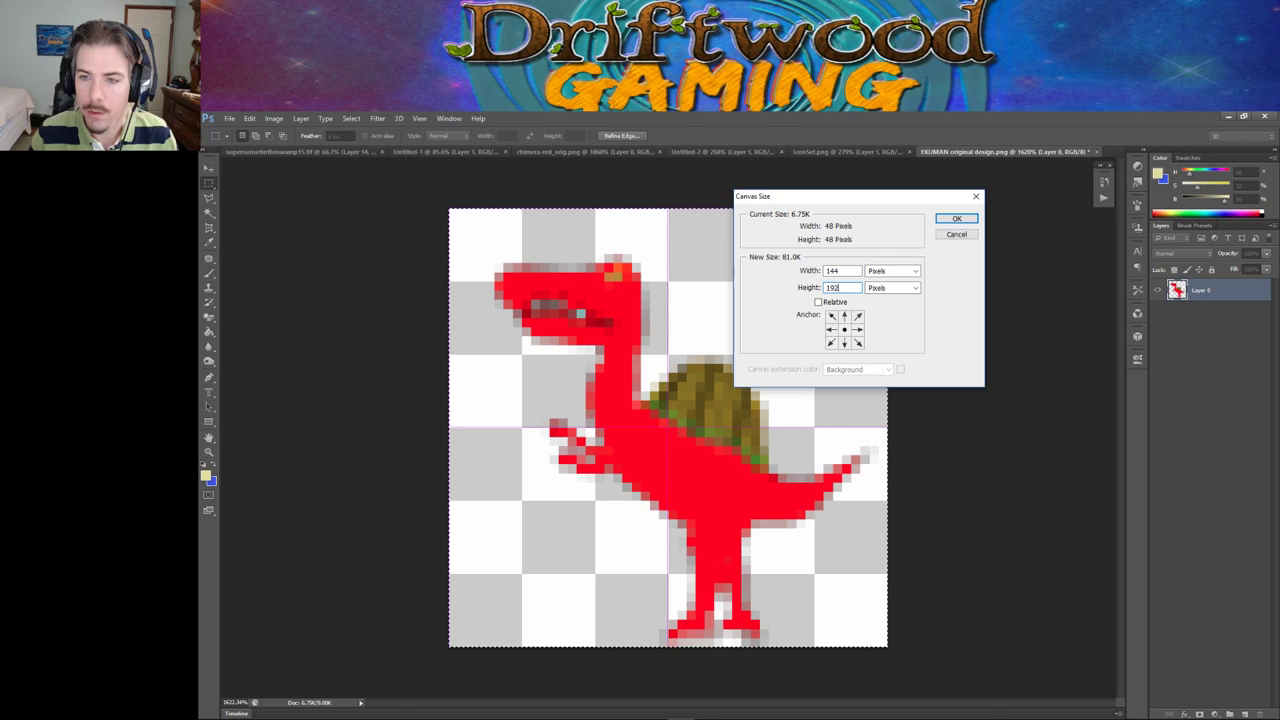
mouse_move(322, 709)
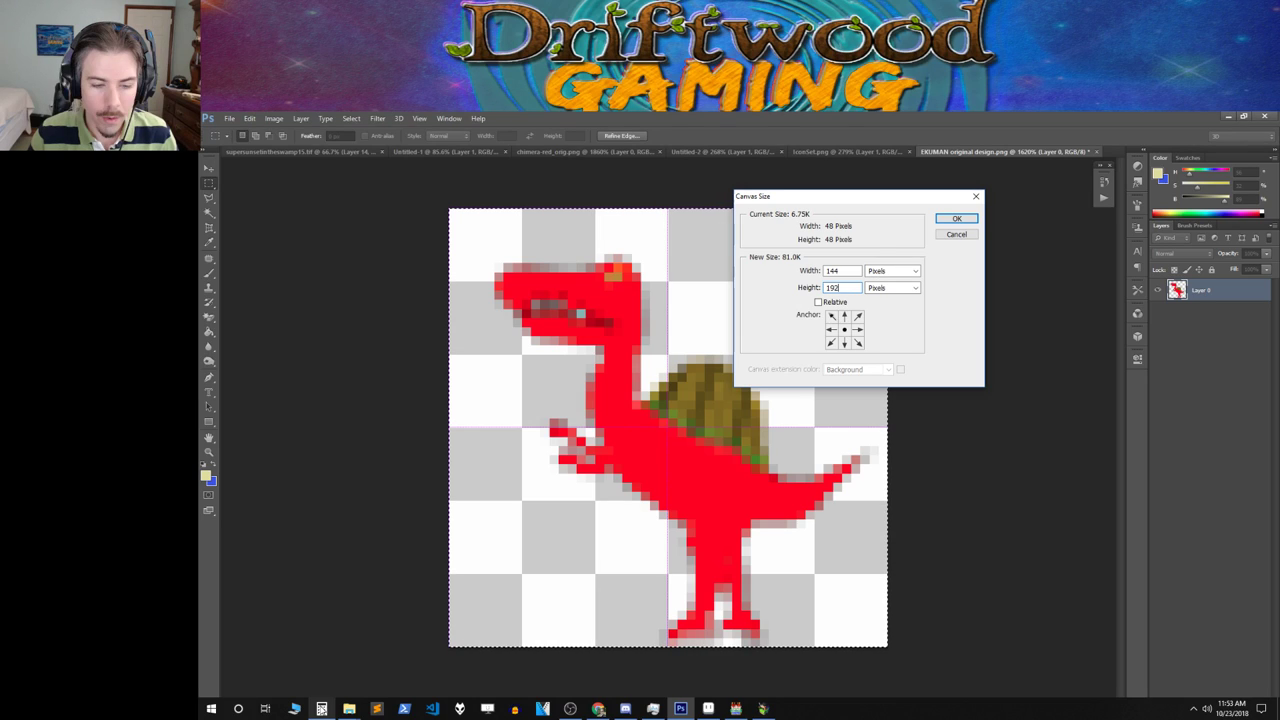
key(Return)
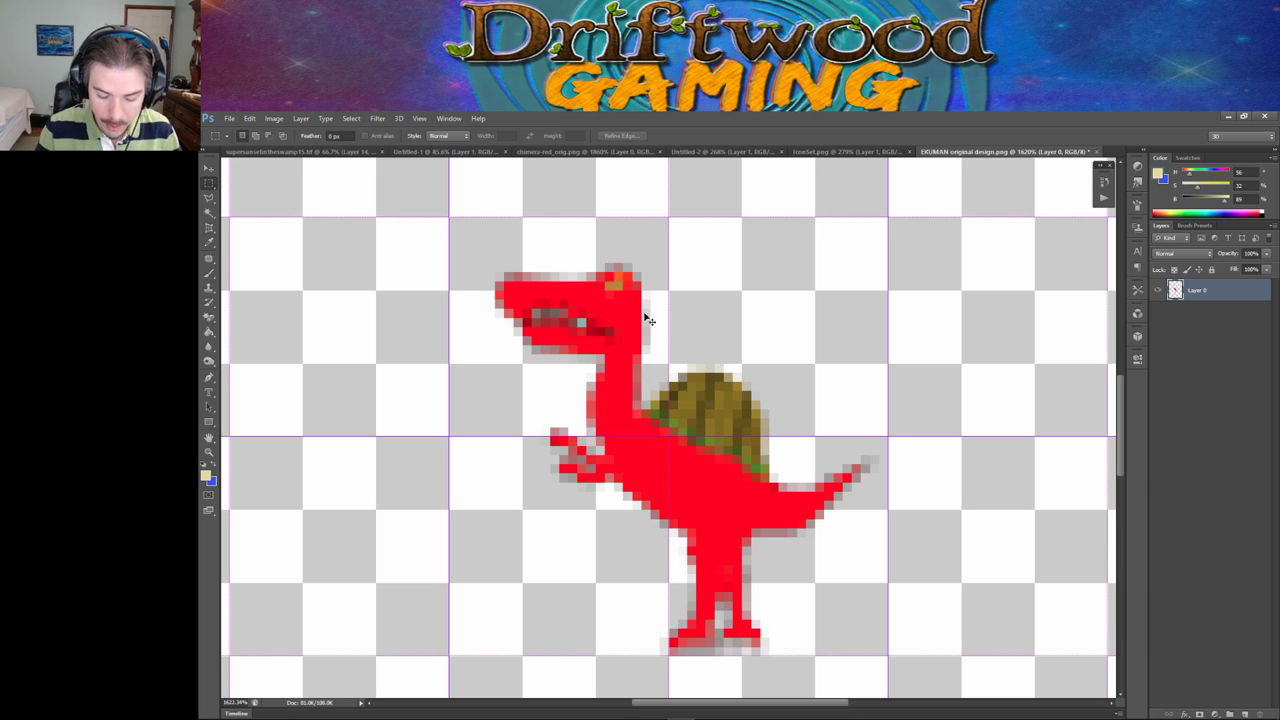
Step: Duplicate the red dinosaur onto a new layer and move the copy into the first cell of the top row
scroll(650, 316, down, 5)
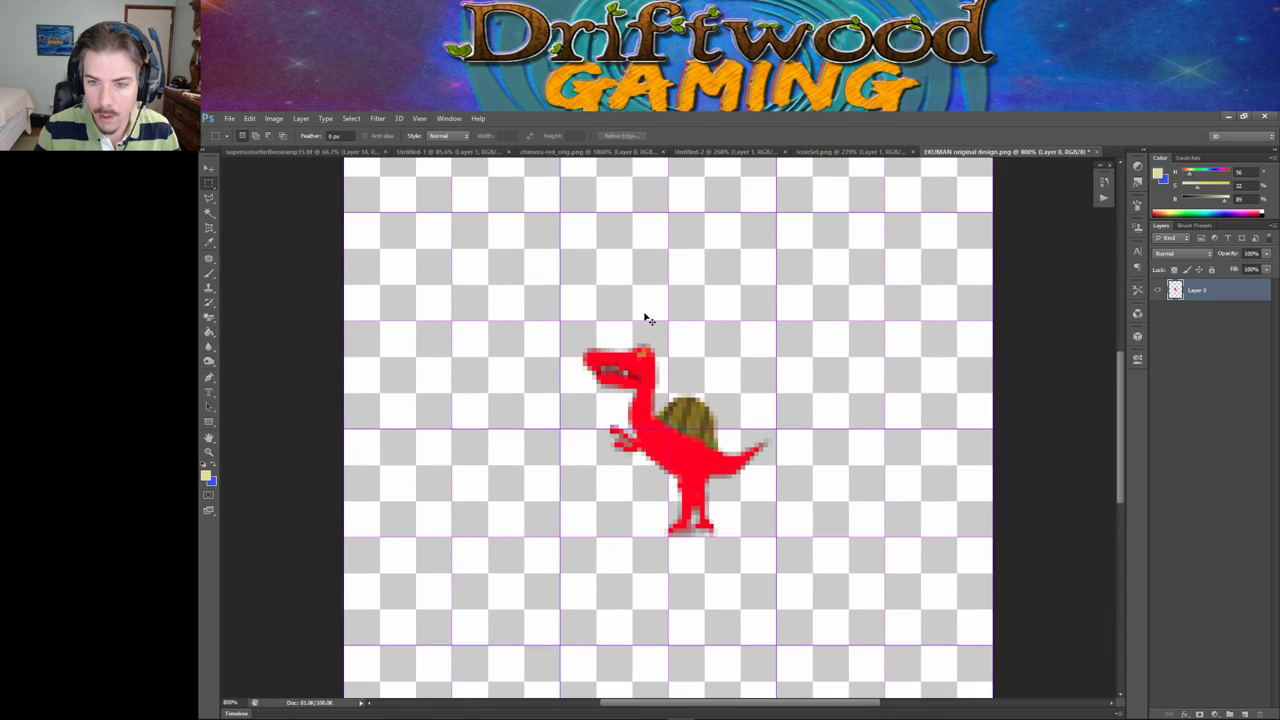
scroll(658, 313, down, 3)
scroll(630, 380, up, 2)
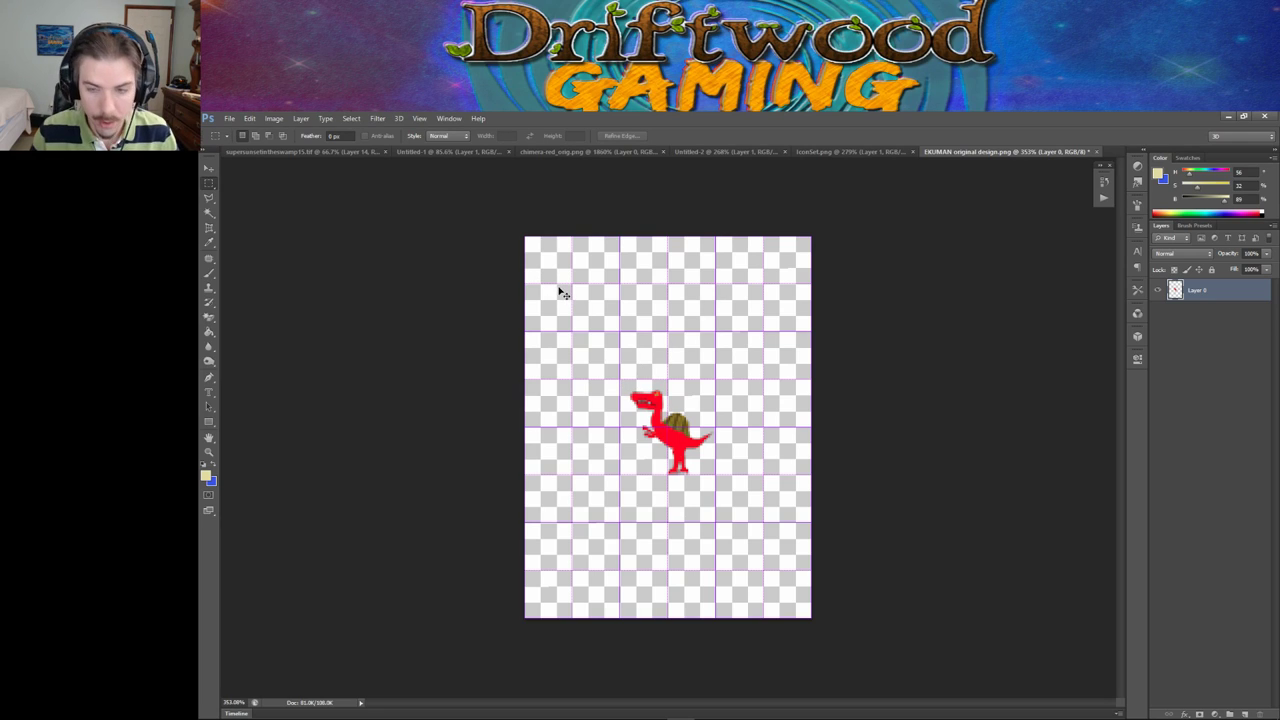
key(ctrl+j)
drag(598, 362, 724, 490)
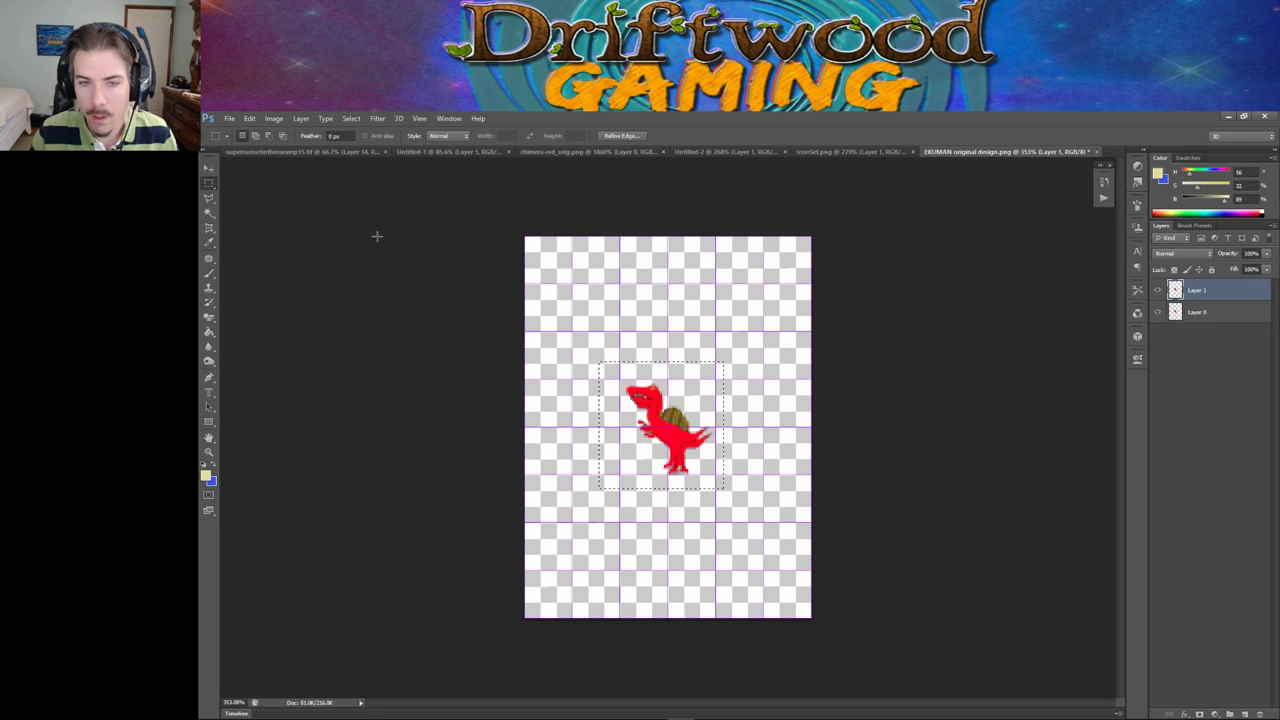
click(209, 168)
drag(678, 405, 580, 261)
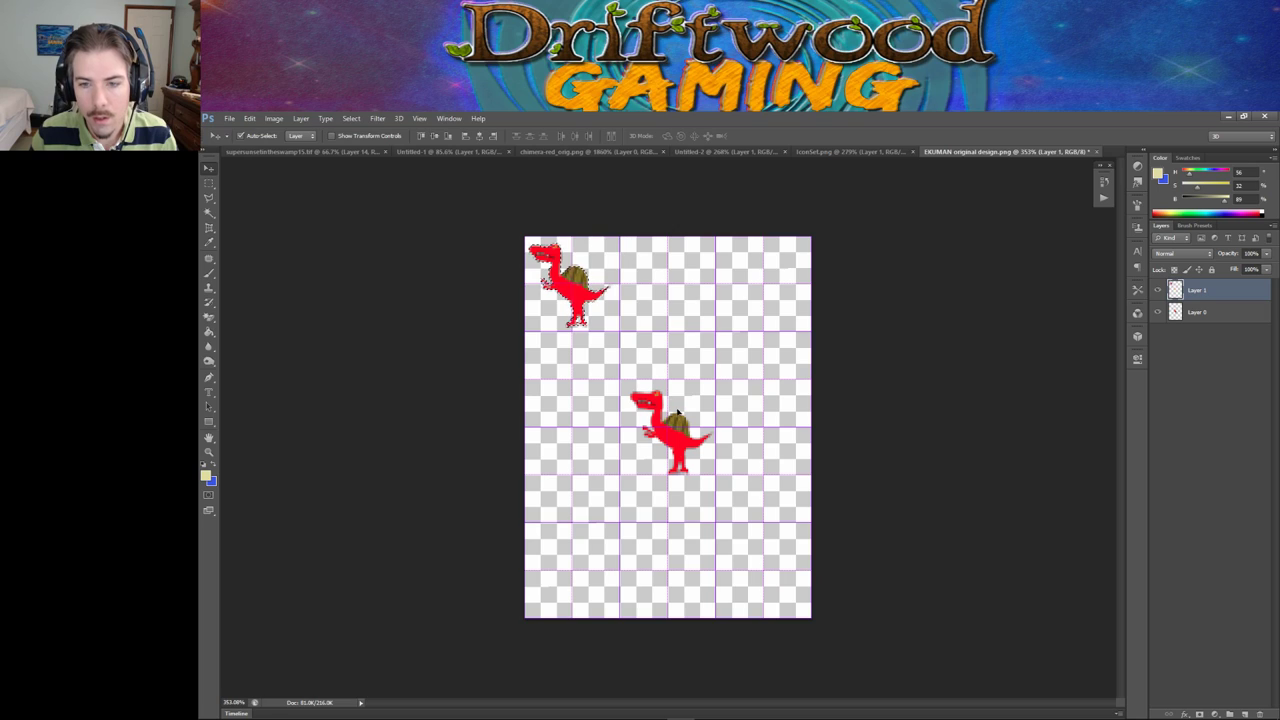
Step: Move the original dinosaur on Layer 0 into the top row's middle cell and duplicate it into the third cell
click(1196, 312)
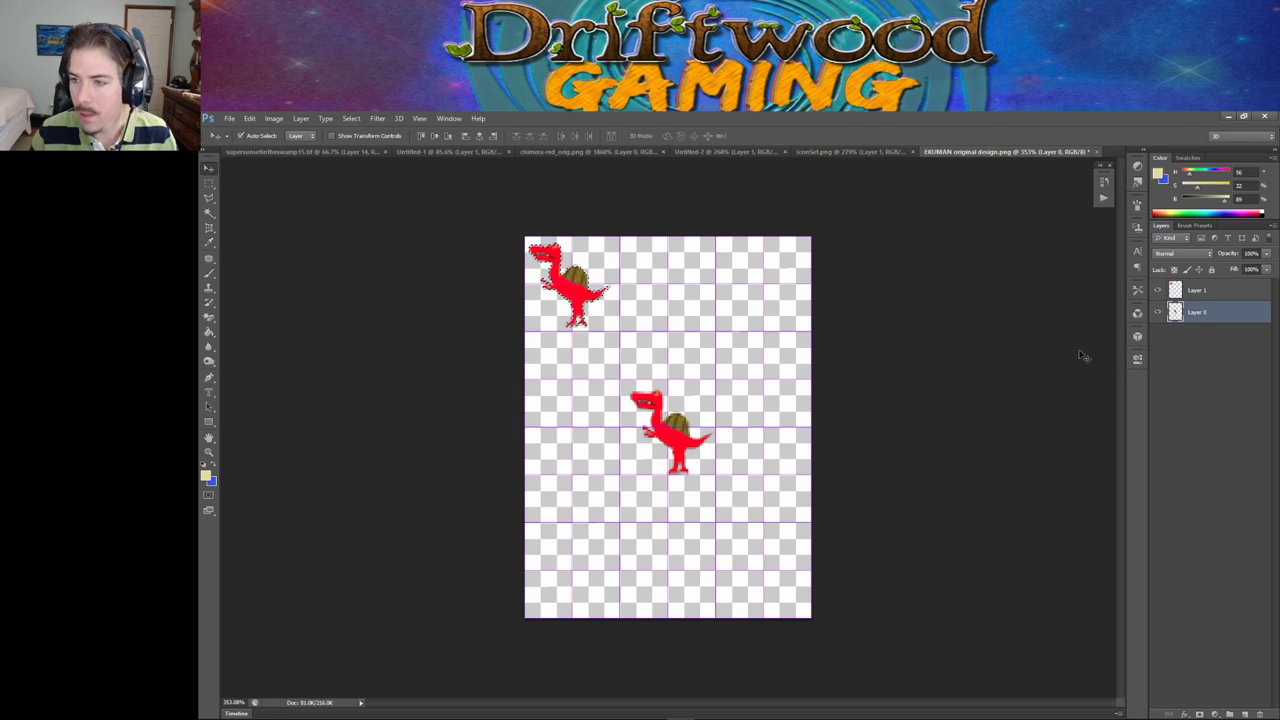
key(m)
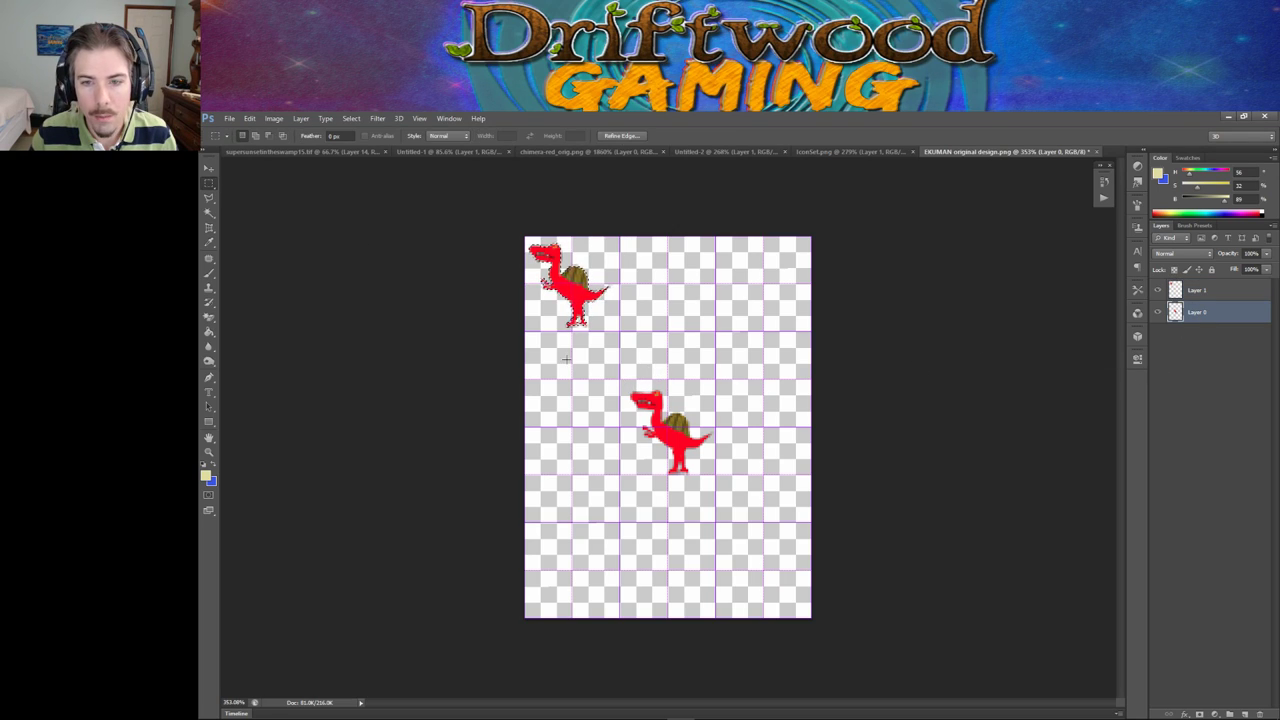
drag(620, 380, 716, 474)
drag(680, 390, 666, 289)
click(209, 168)
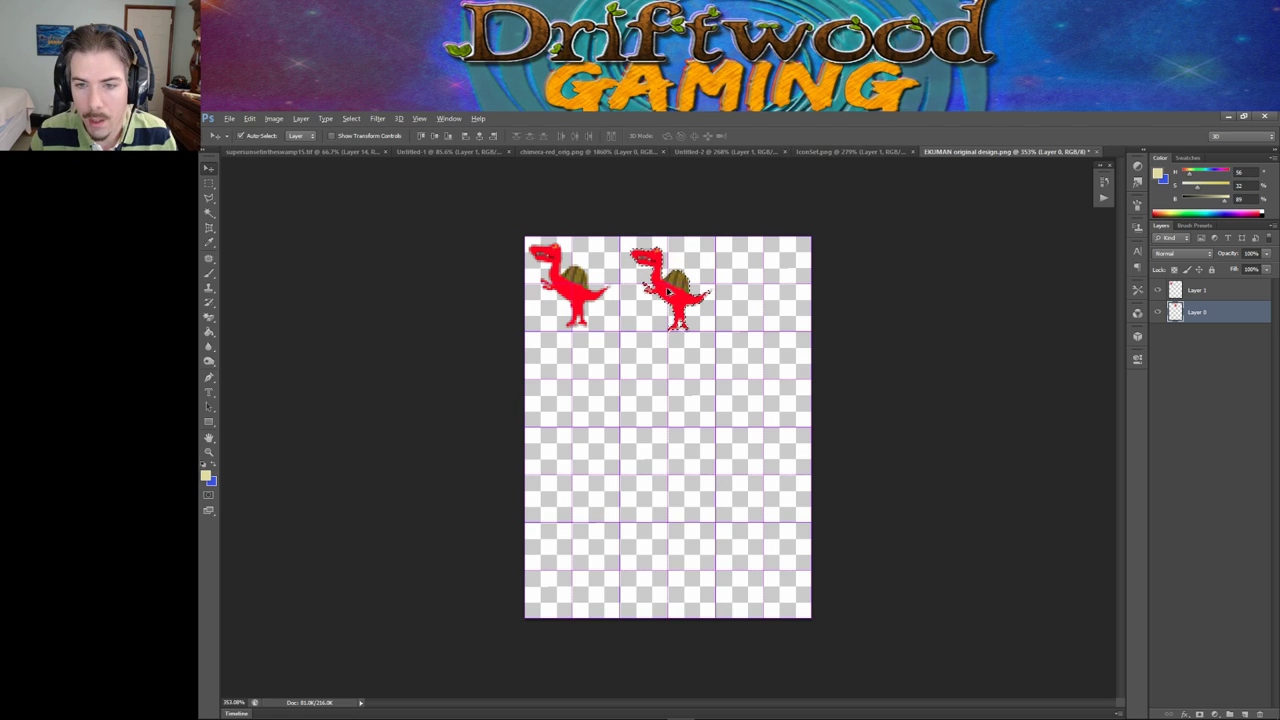
alt+drag(669, 291, 780, 291)
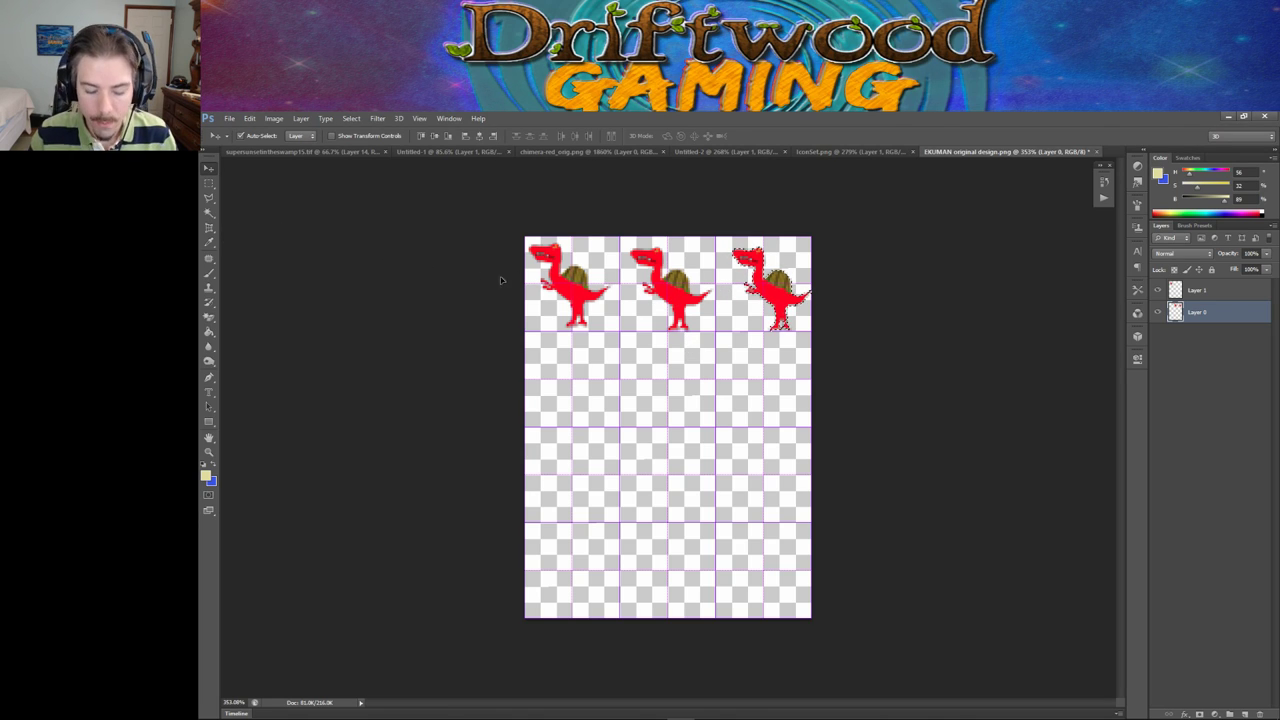
scroll(647, 328, up, 6)
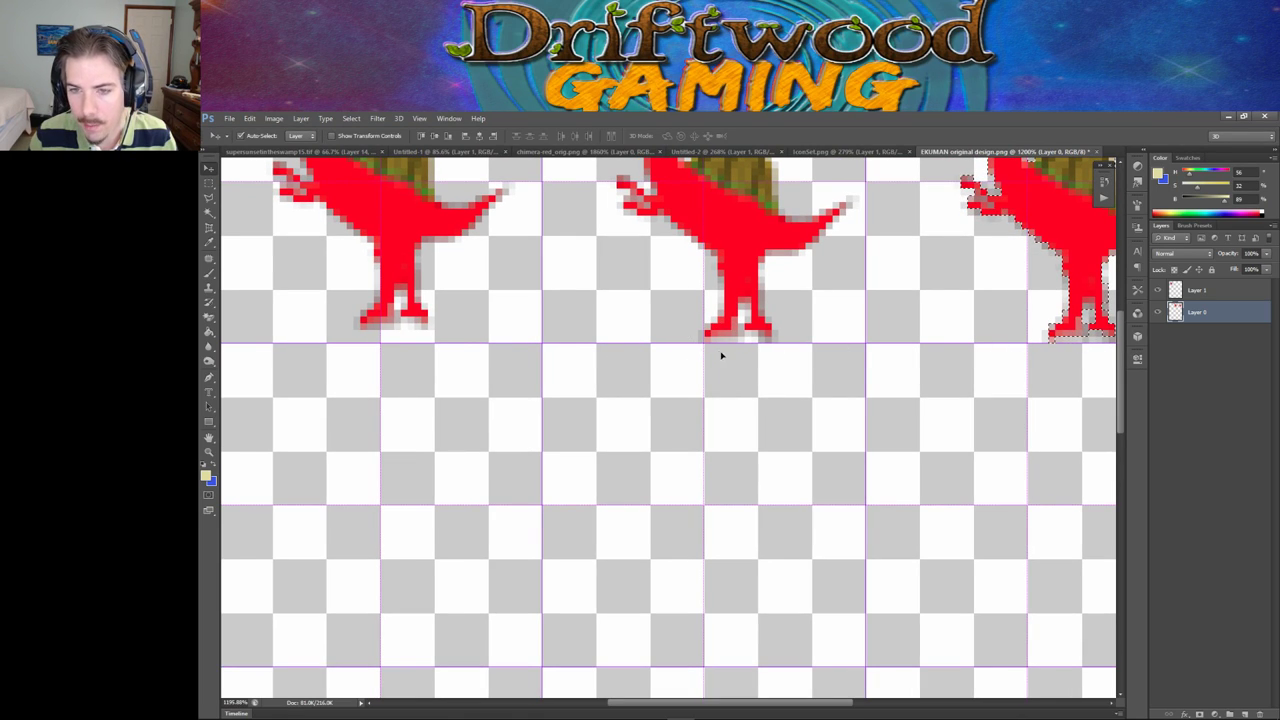
scroll(830, 383, down, 3)
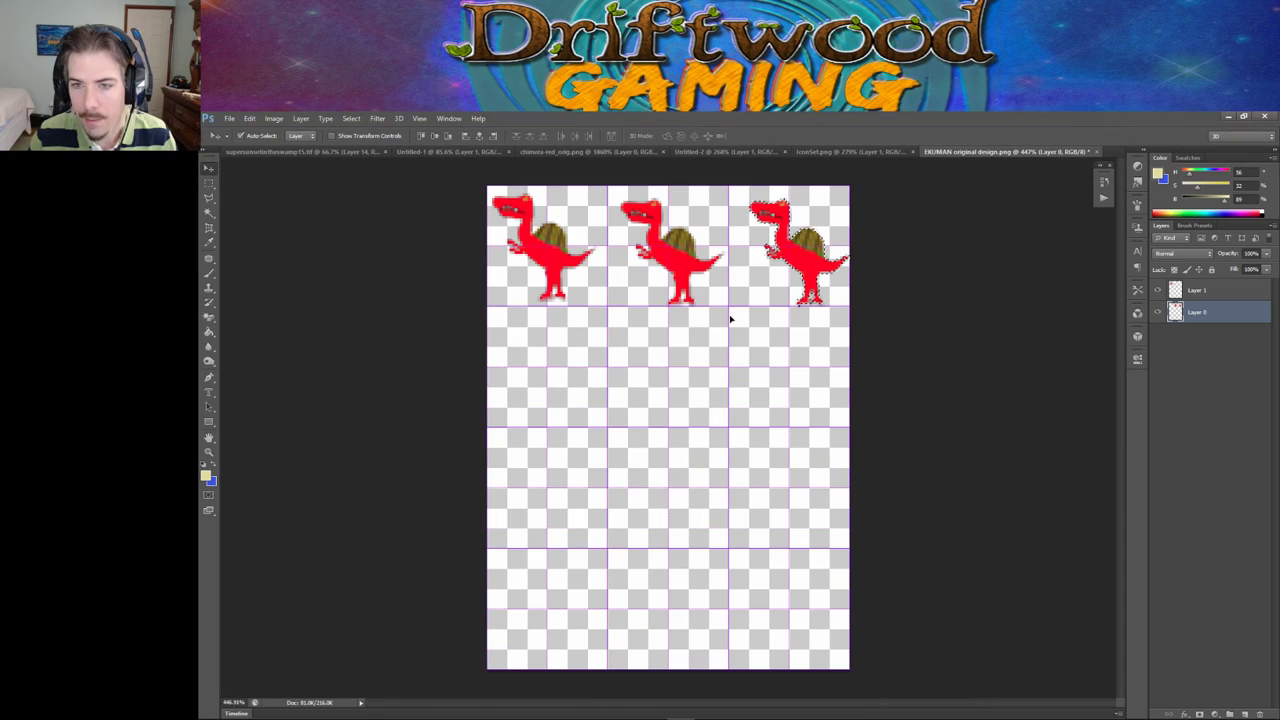
Step: Paste more dinosaurs onto a new layer and place copies in the first two columns of the three lower rows
key(m)
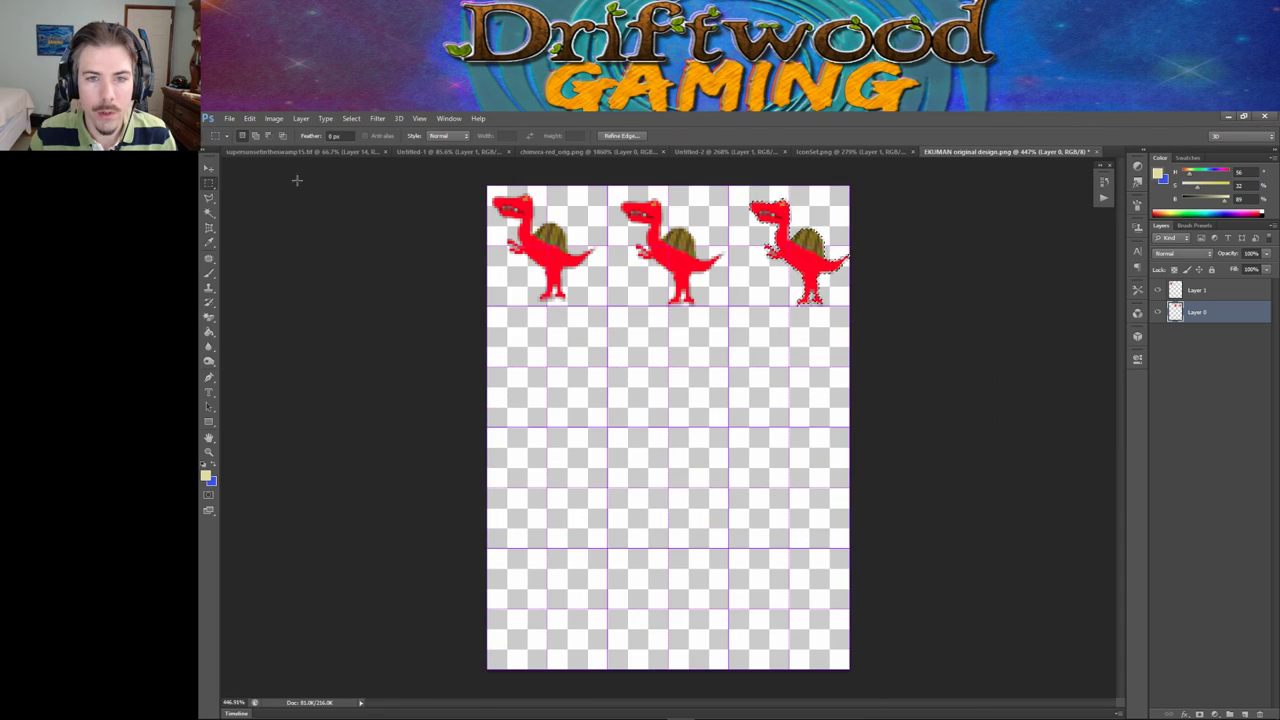
drag(424, 170, 868, 301)
right_click(733, 270)
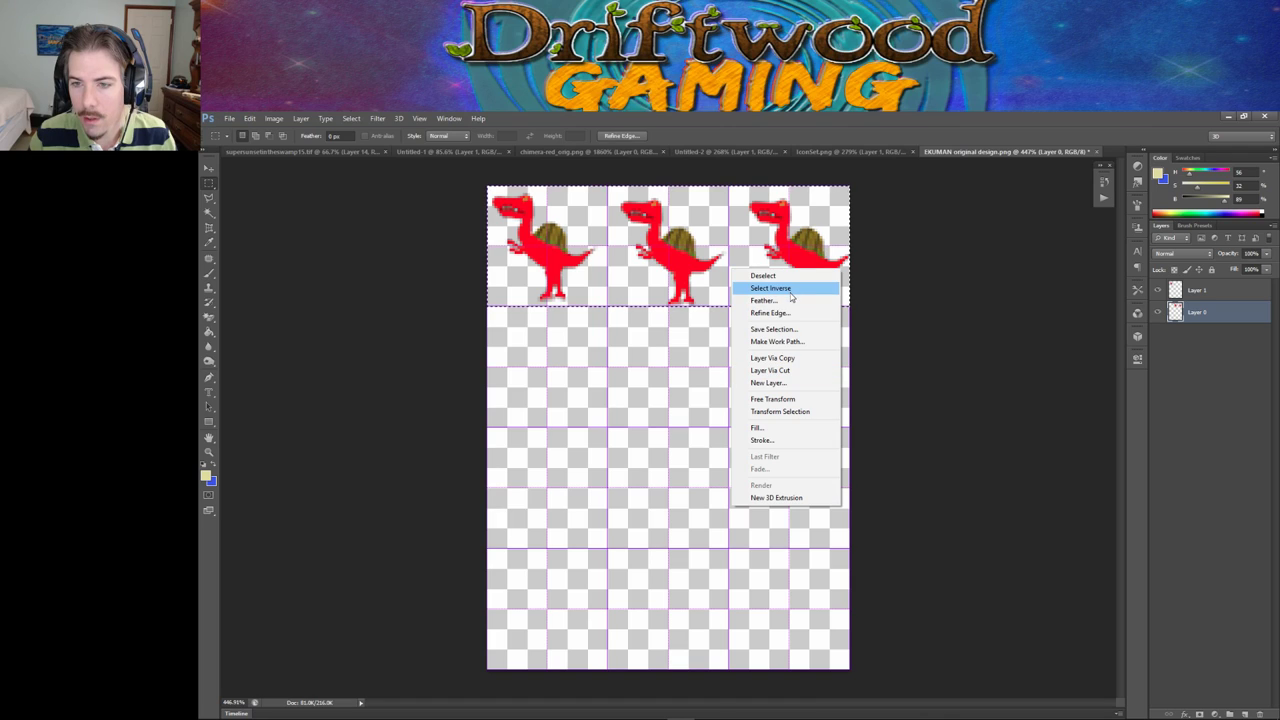
click(438, 183)
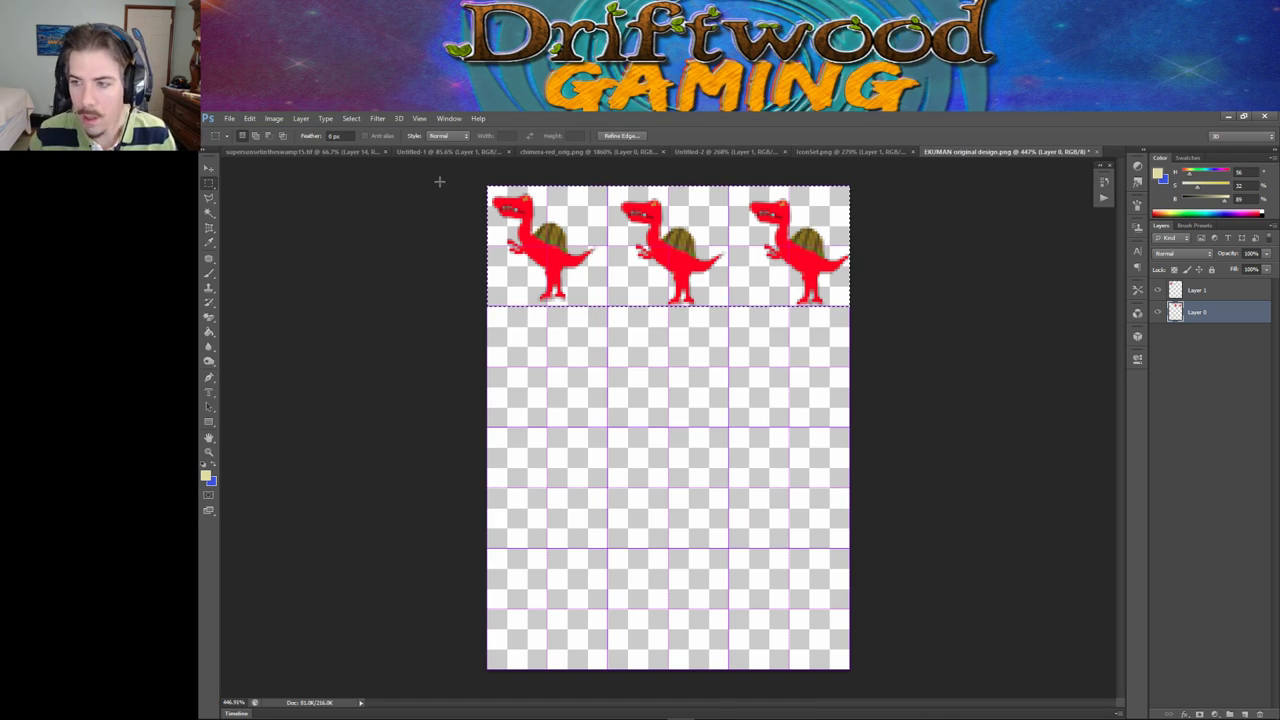
key(ctrl+v)
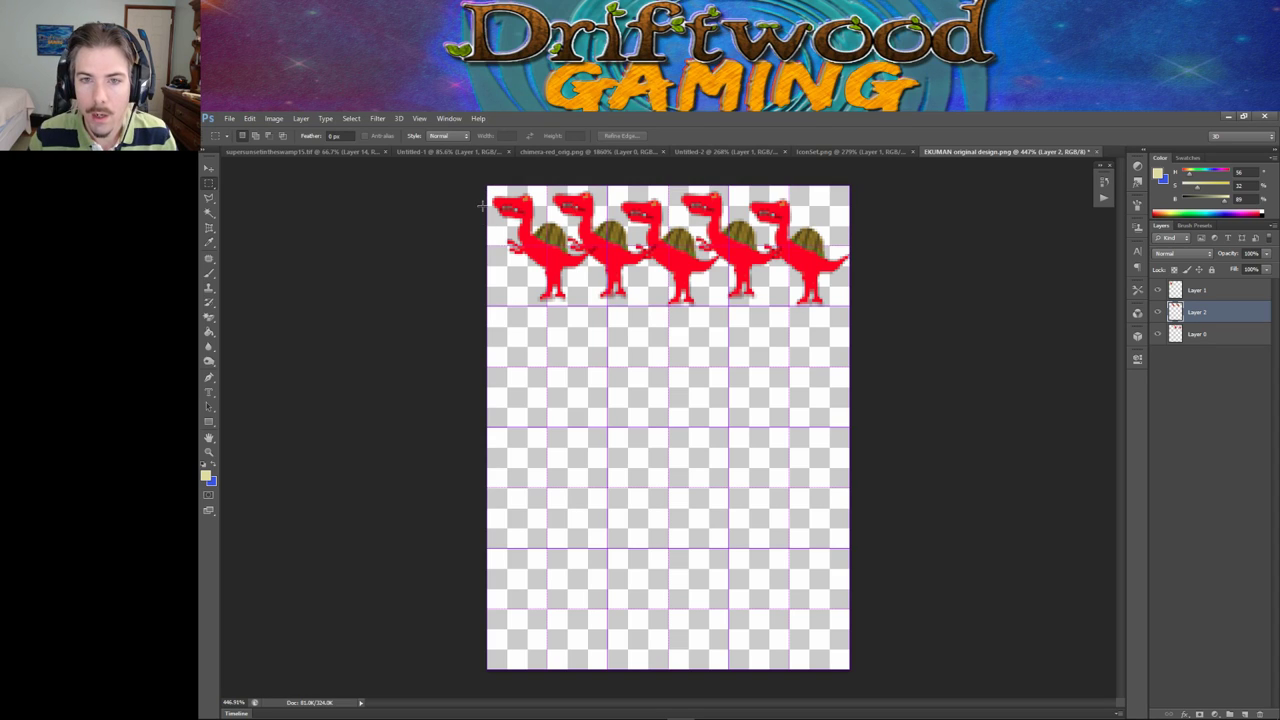
drag(466, 185, 935, 286)
click(209, 167)
drag(625, 237, 557, 622)
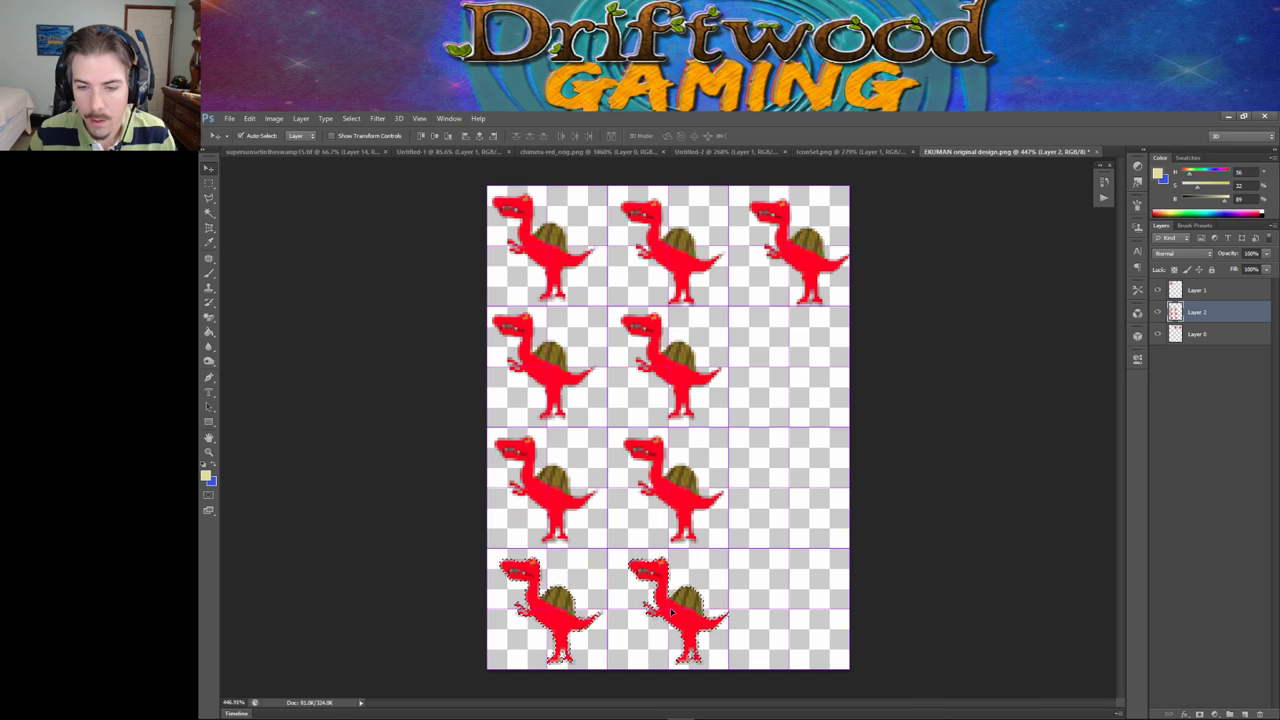
Step: Duplicate the dinosaur into the third-column cells of the three lower rows, and clear the selection
drag(672, 611, 918, 615)
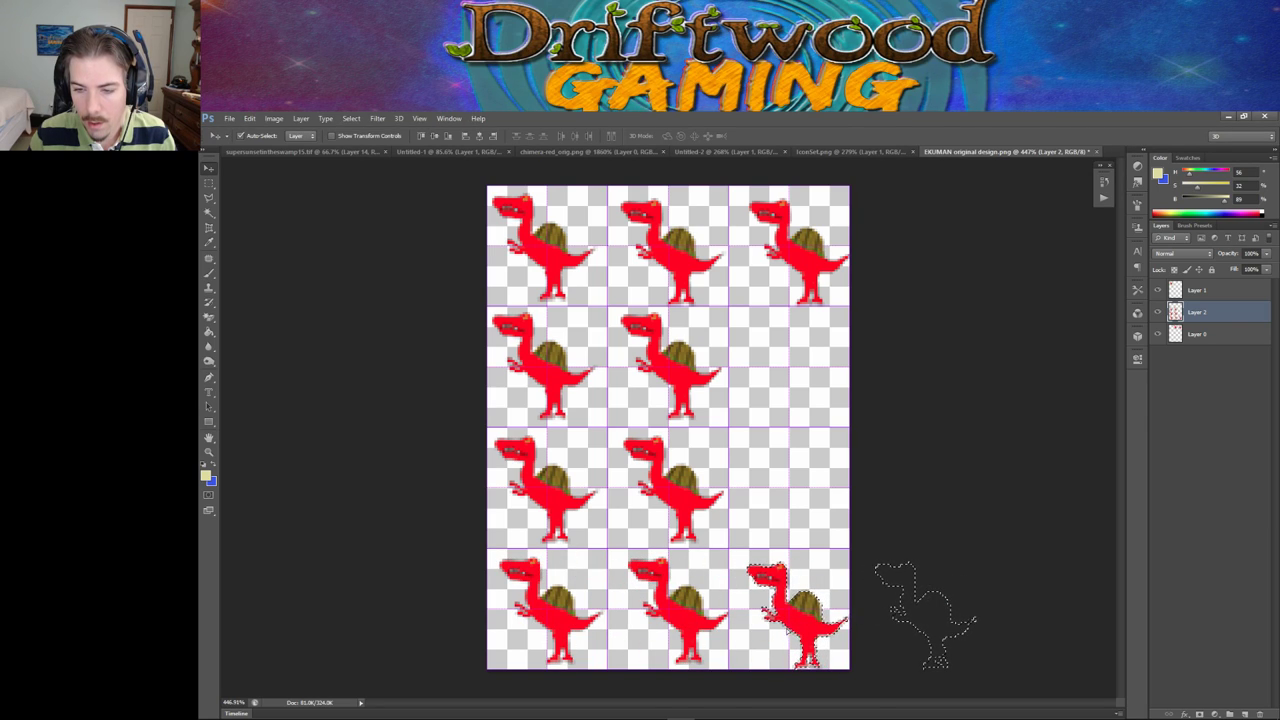
drag(792, 622, 793, 385)
ctrl+click(830, 440)
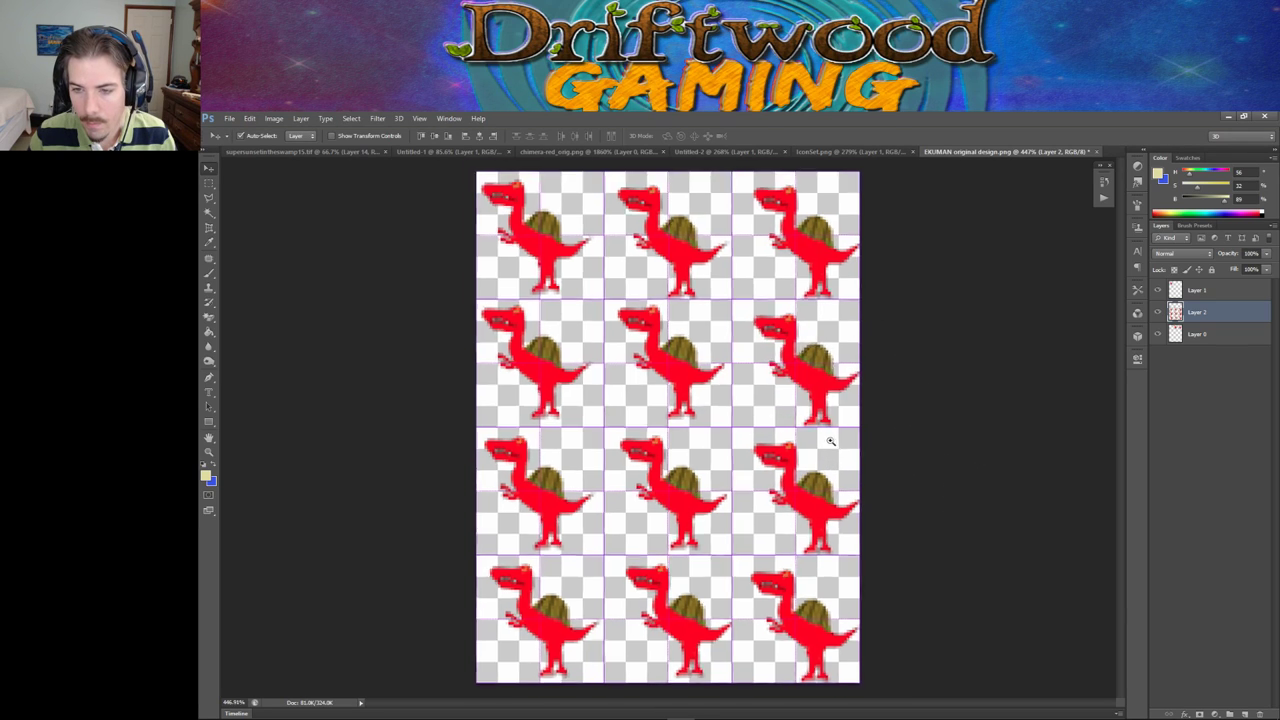
mouse_move(830, 440)
mouse_down()
mouse_move(865, 438)
mouse_move(814, 429)
mouse_move(828, 434)
mouse_up()
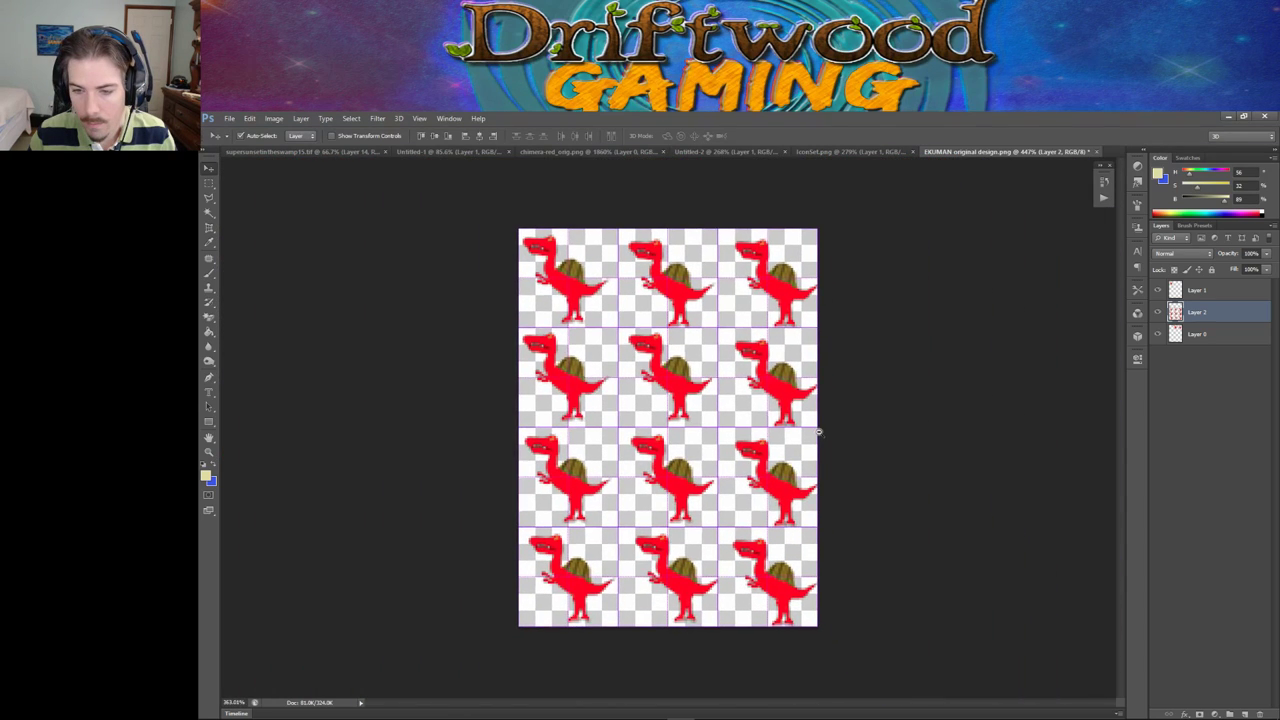
click(884, 272)
key(m)
key(ctrl+d)
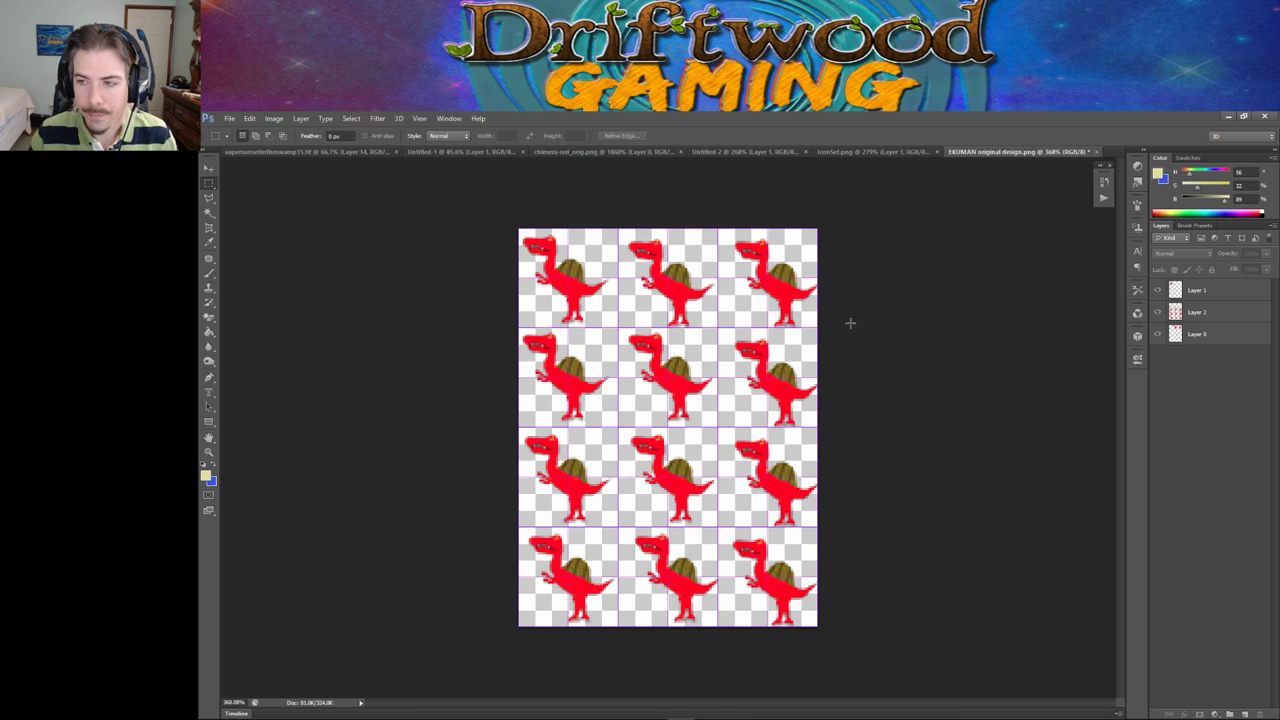
Step: Save the dinosaur sheet as a PNG copy named "!$EKUMAN original design.png" in the project's img/characters folder, accepting the PNG options
click(229, 118)
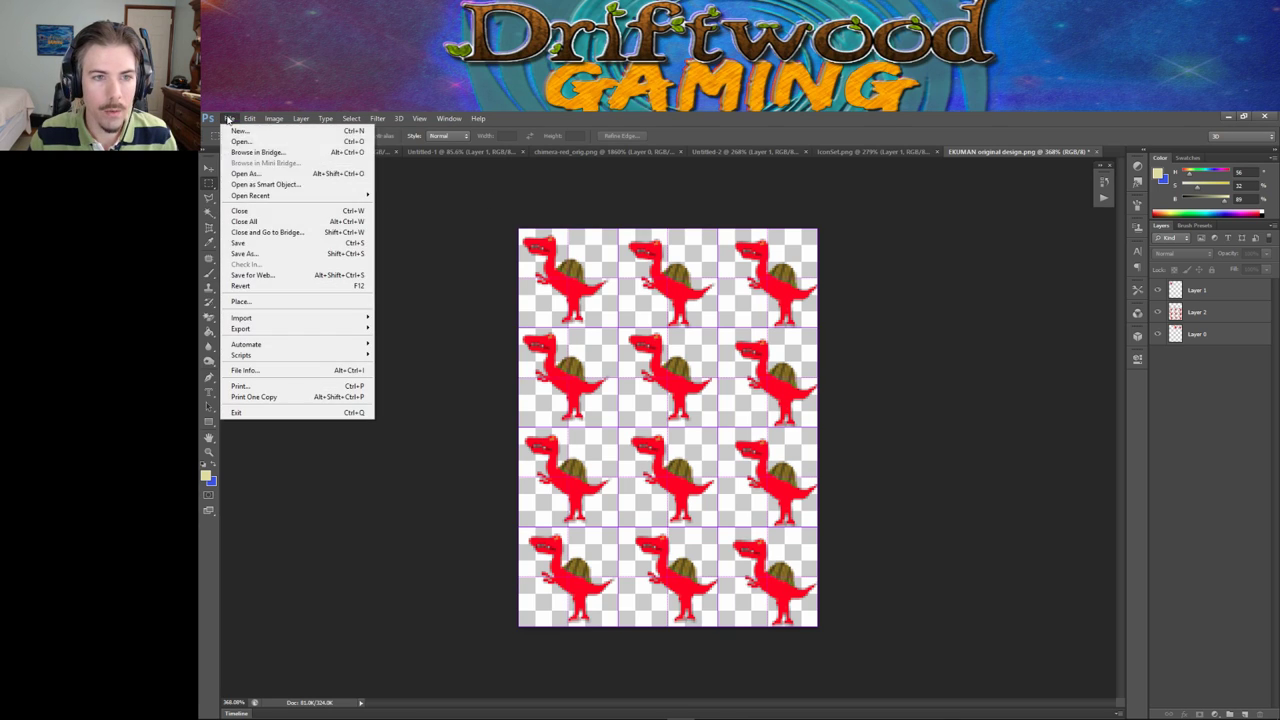
click(250, 248)
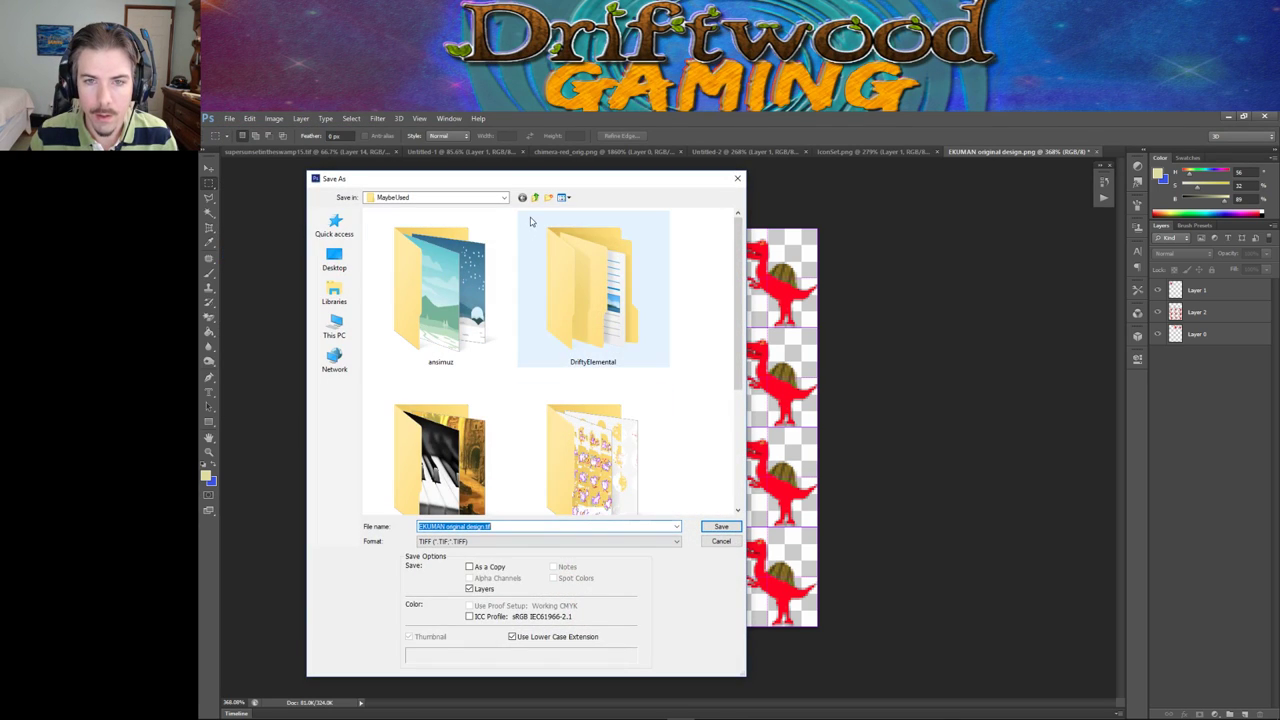
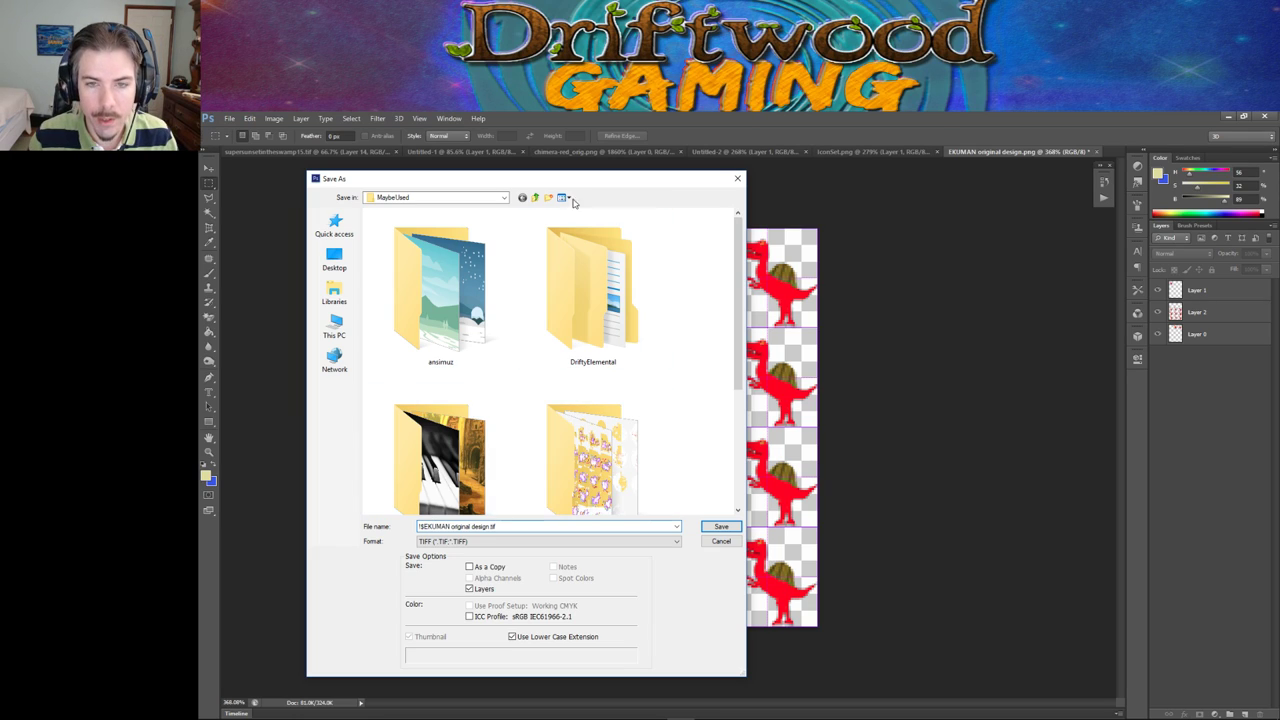
click(559, 542)
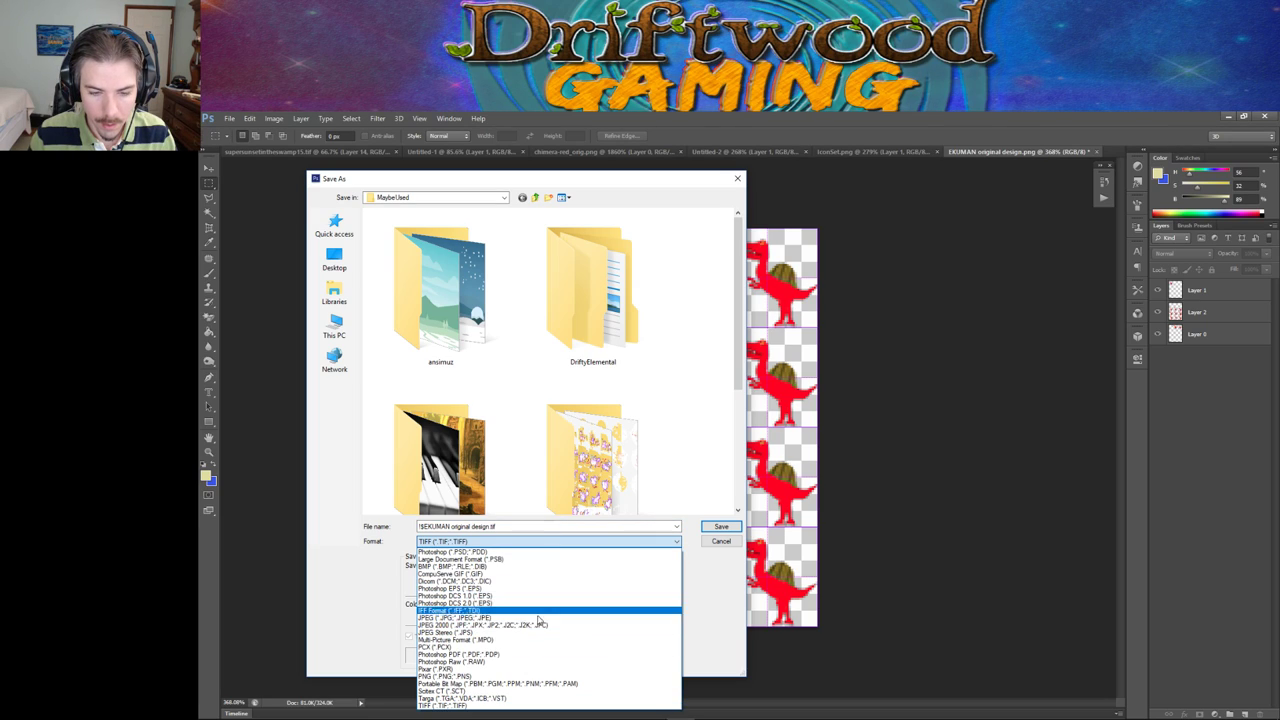
click(528, 676)
click(480, 197)
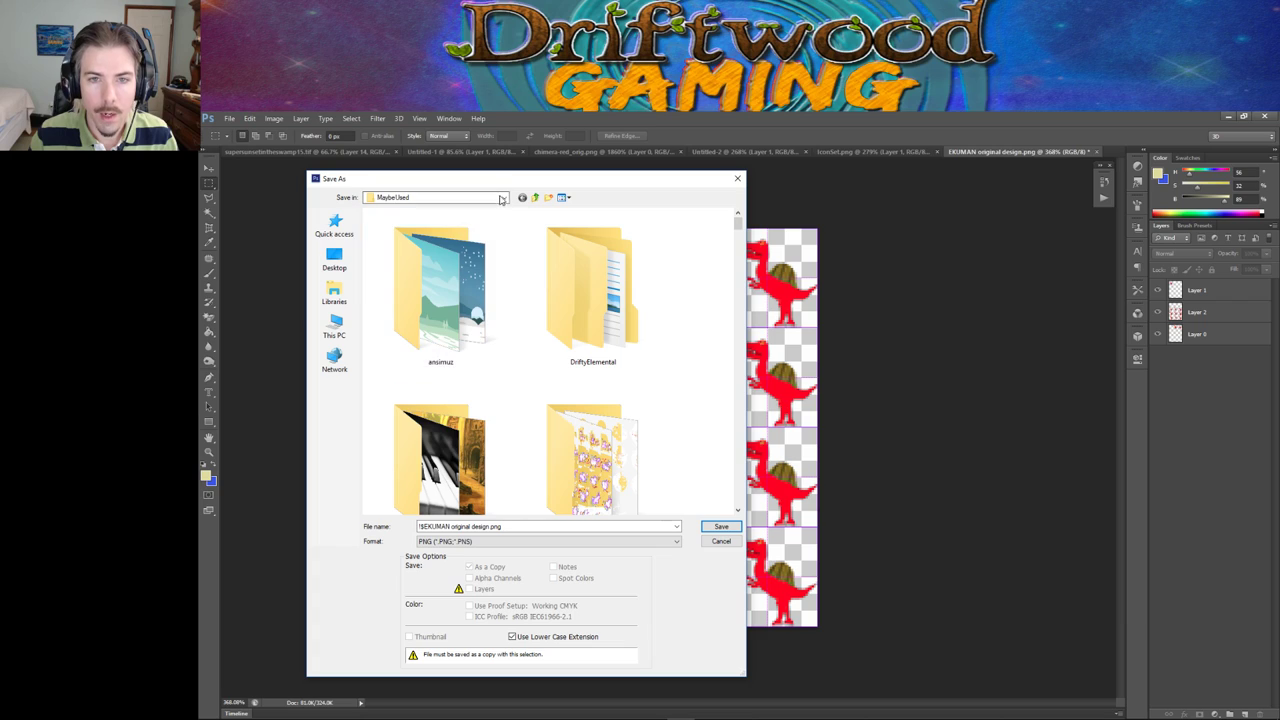
click(420, 400)
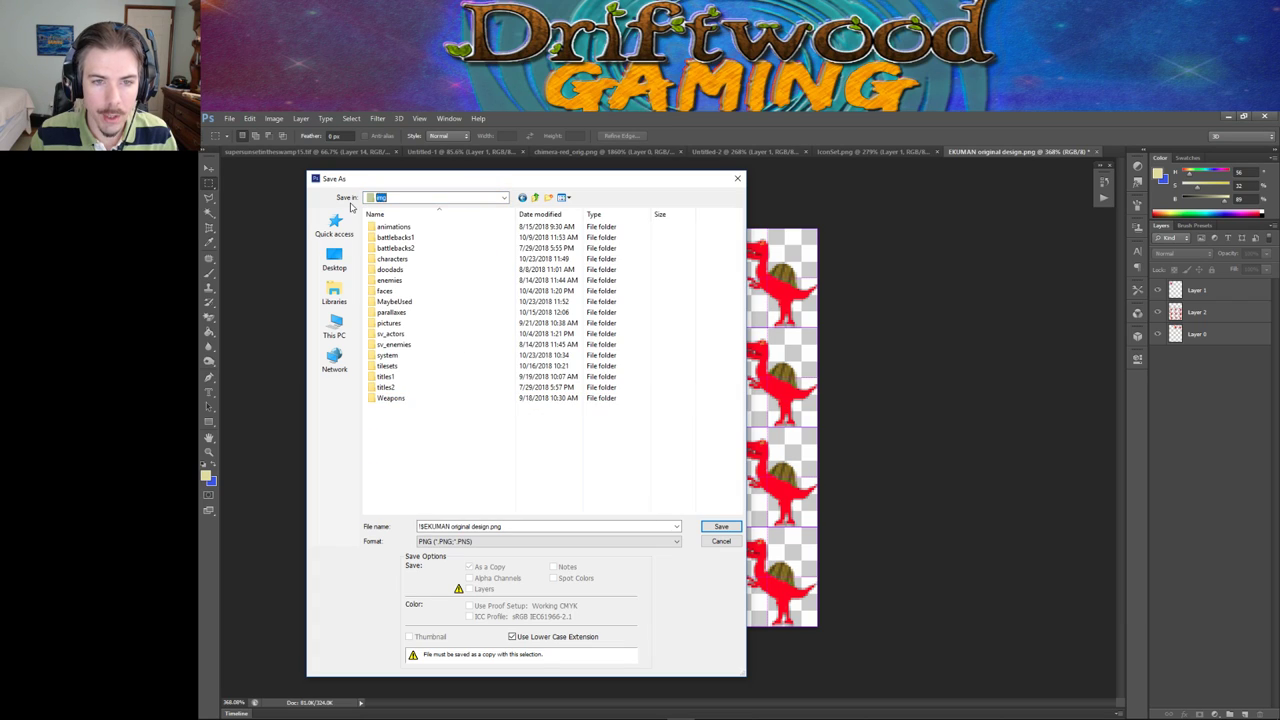
double_click(412, 259)
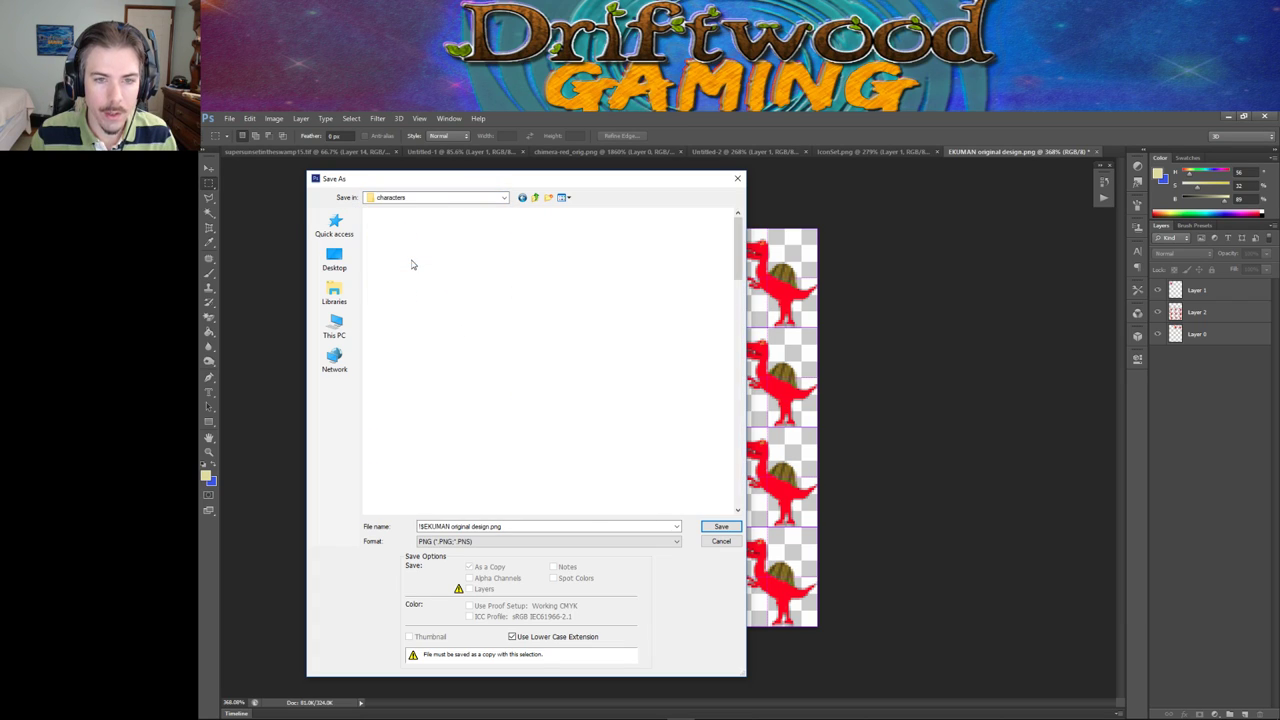
click(719, 527)
click(775, 321)
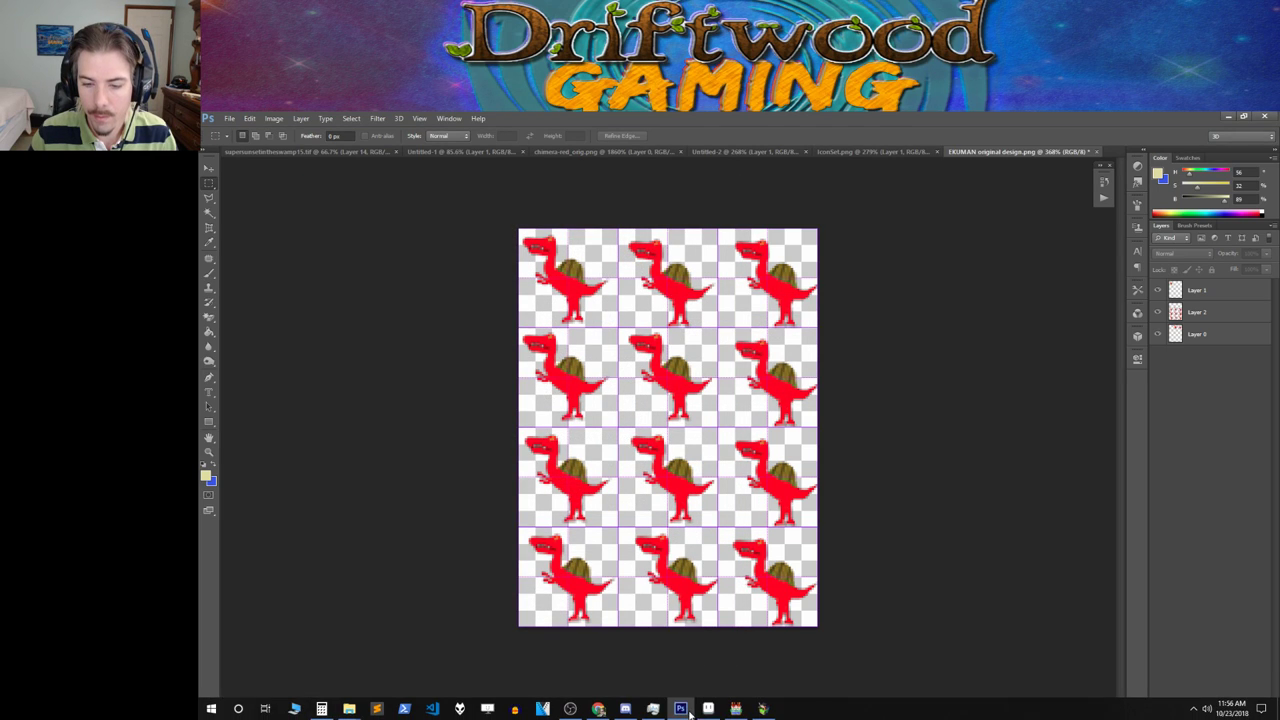
Step: Close the running Natural Explorers playtest and switch to RPG Maker MV
click(764, 708)
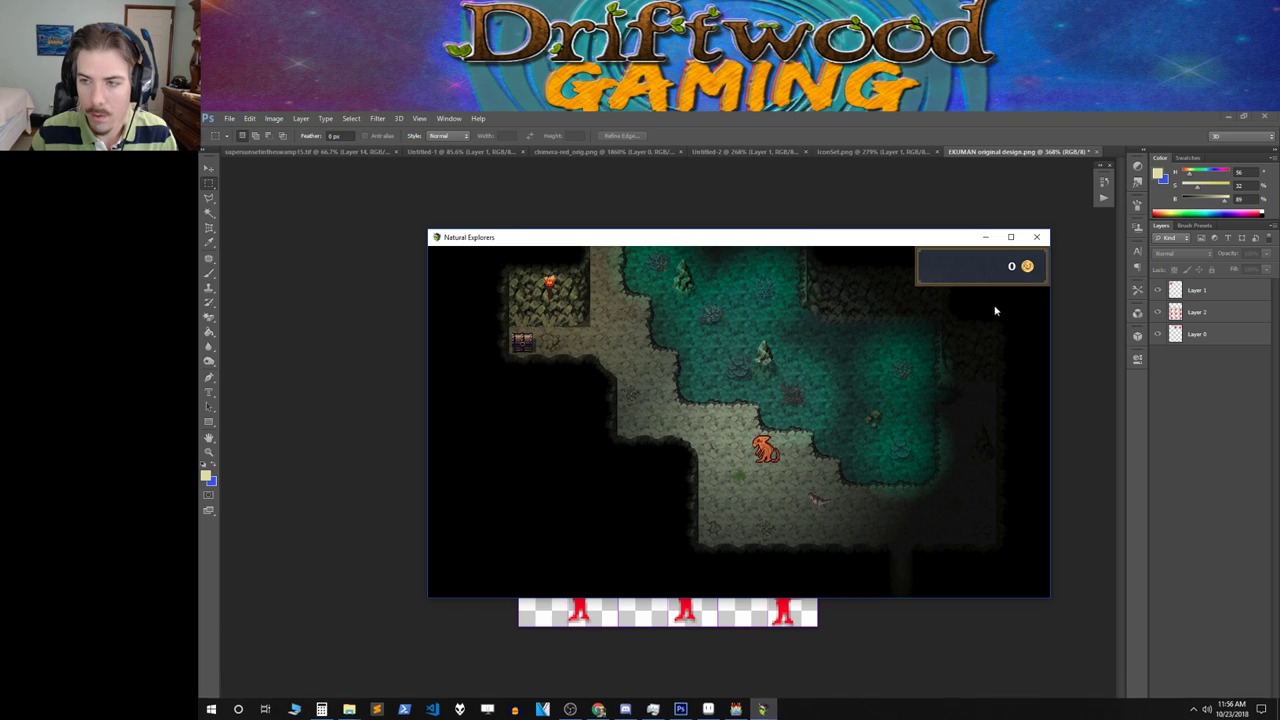
key(alt+F4)
click(735, 708)
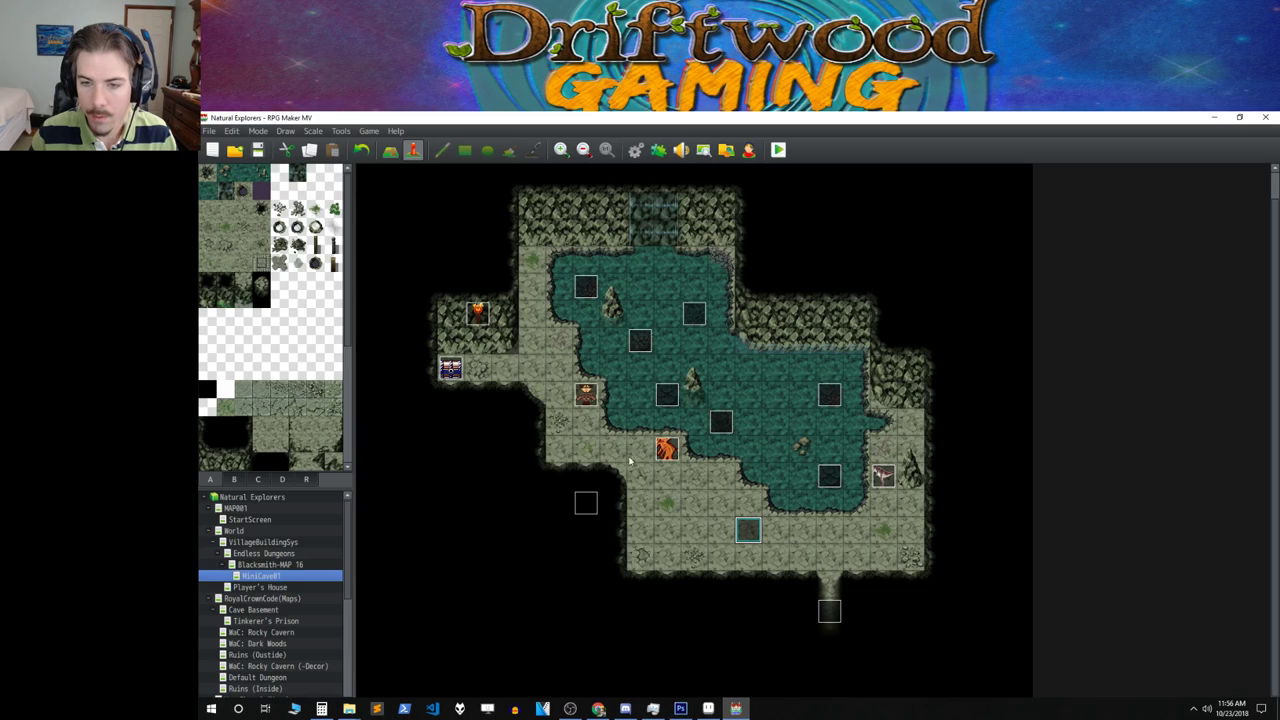
Step: Create an event on MiniCave01 two tiles below the orange creature, using the first sprite of "!$EKUMAN original design" as its image
double_click(677, 500)
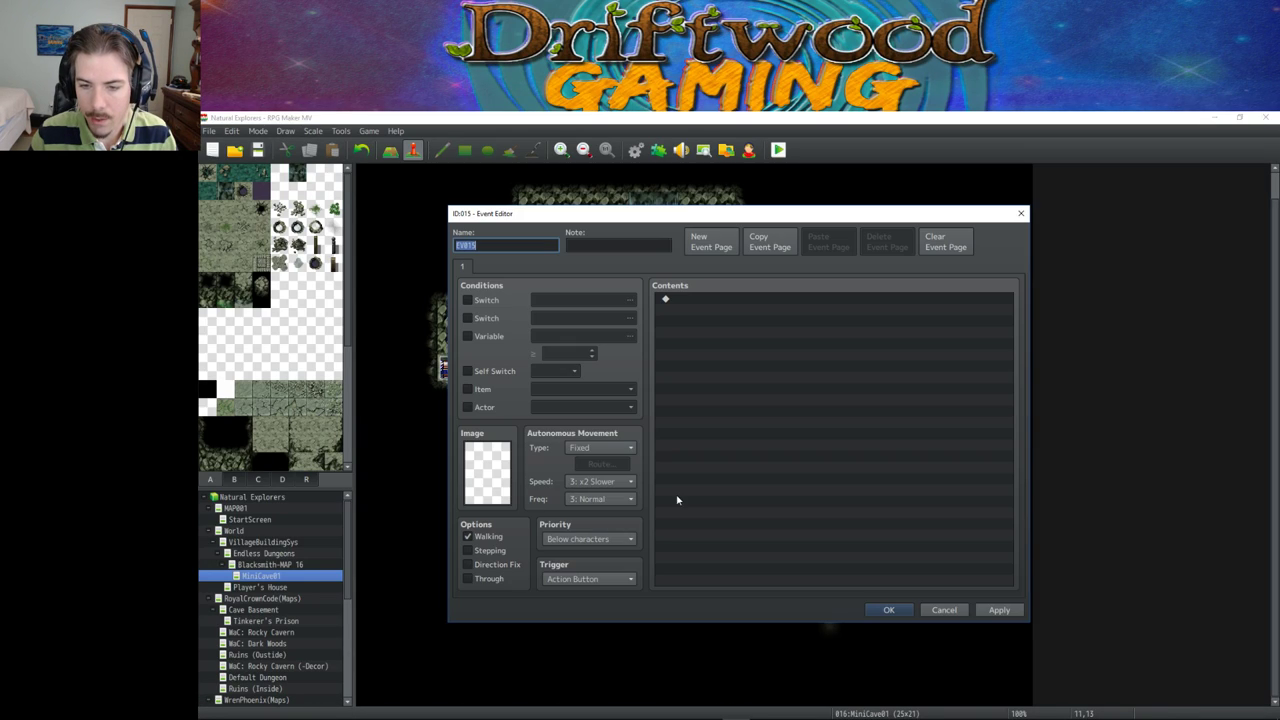
double_click(490, 474)
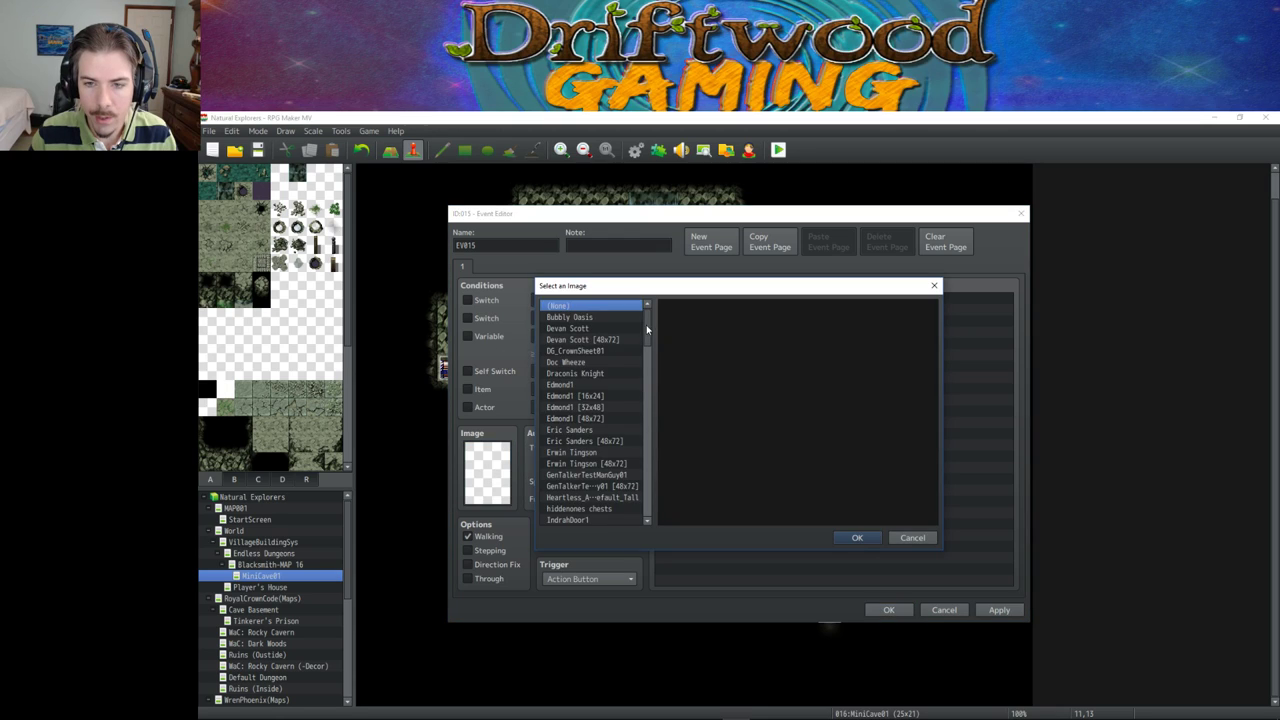
drag(647, 329, 643, 514)
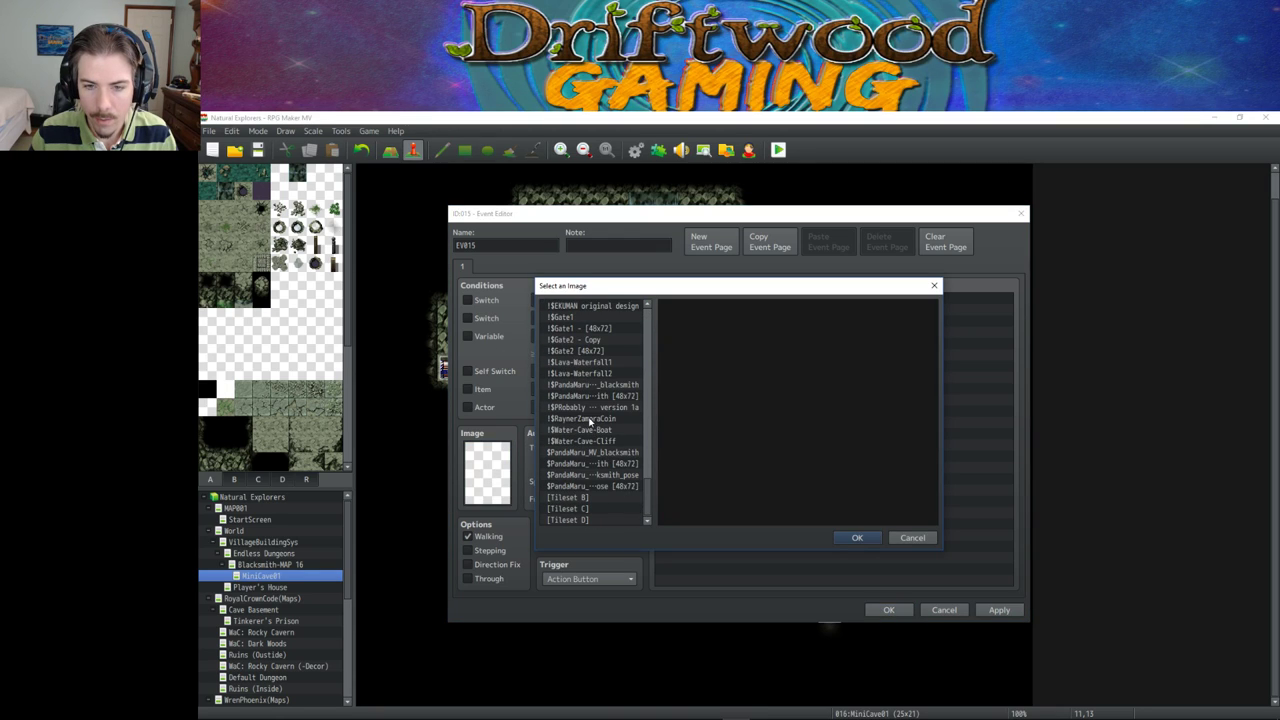
scroll(590, 422, up, 2)
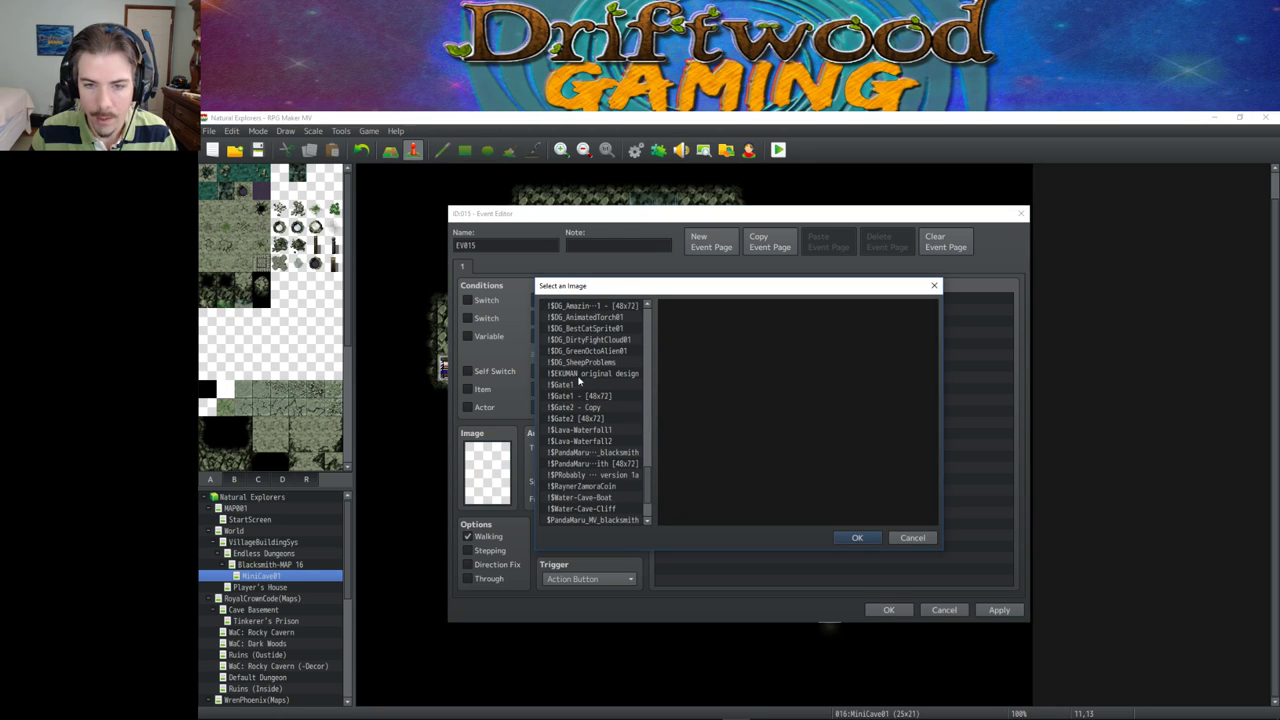
click(580, 374)
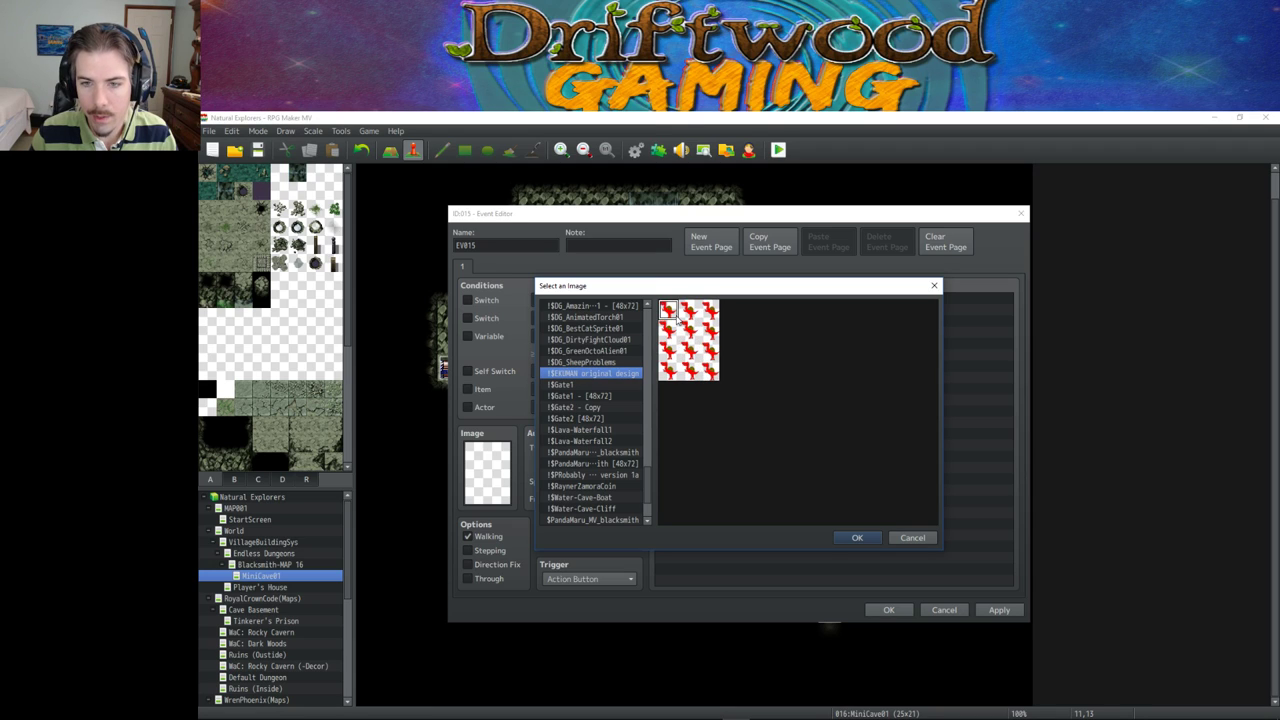
click(852, 538)
click(888, 610)
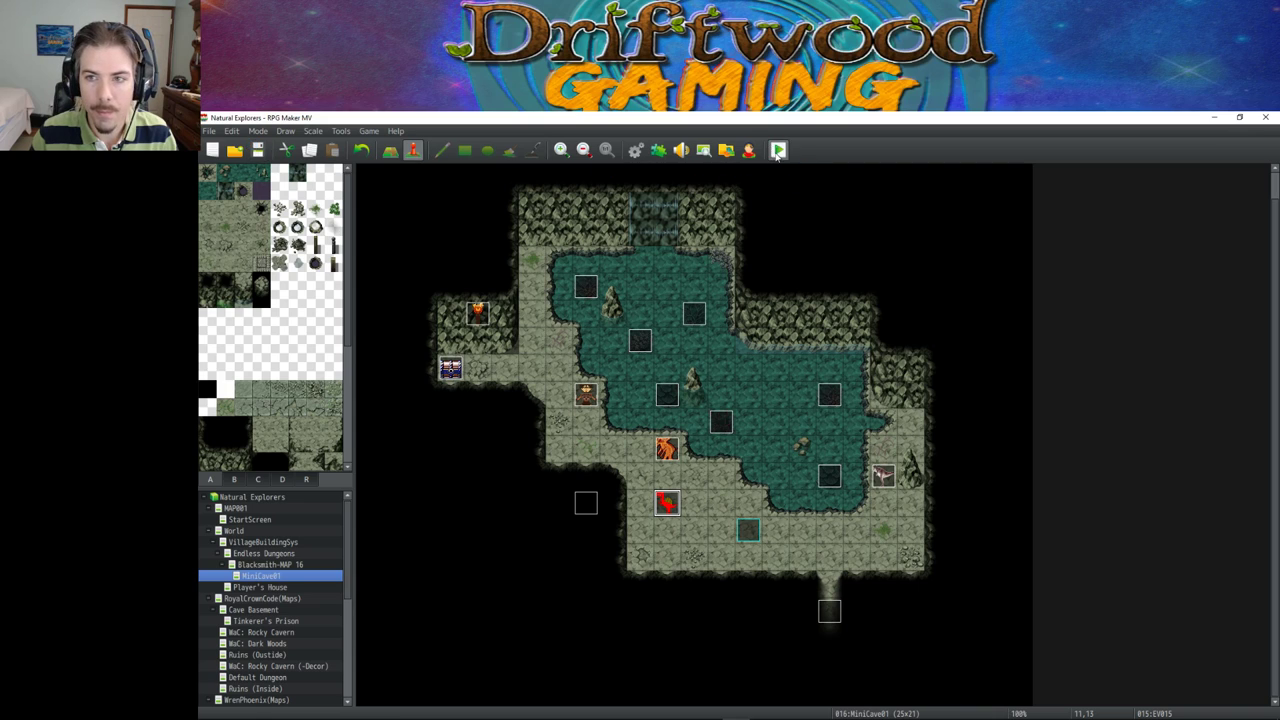
Step: Playtest the game to check the red dinosaur on the cave map, and close the playtest
key(ctrl+r)
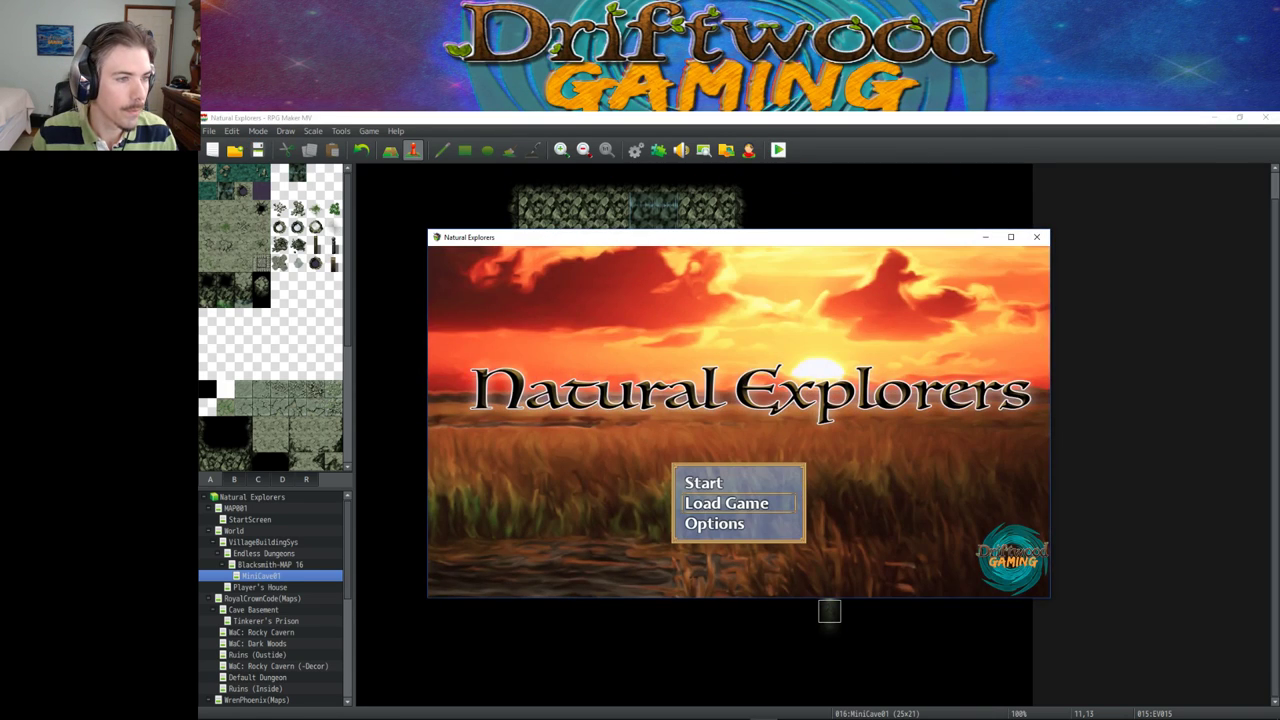
double_click(703, 483)
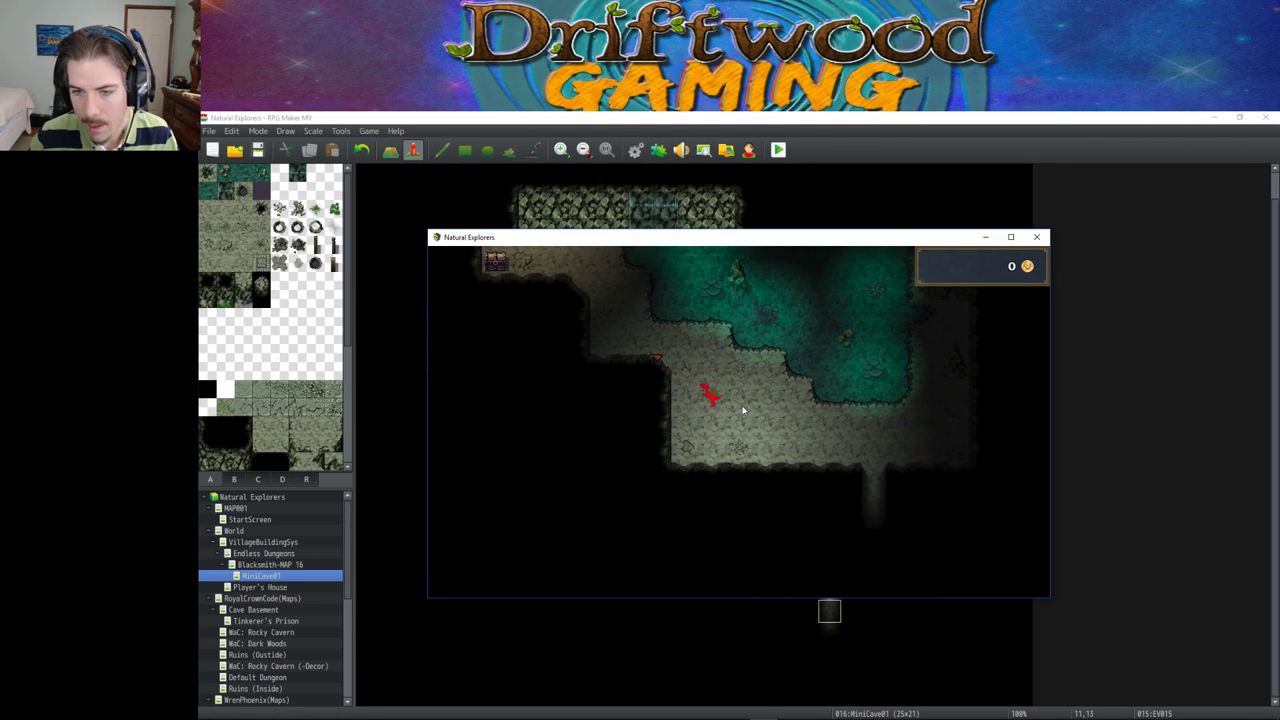
click(1039, 240)
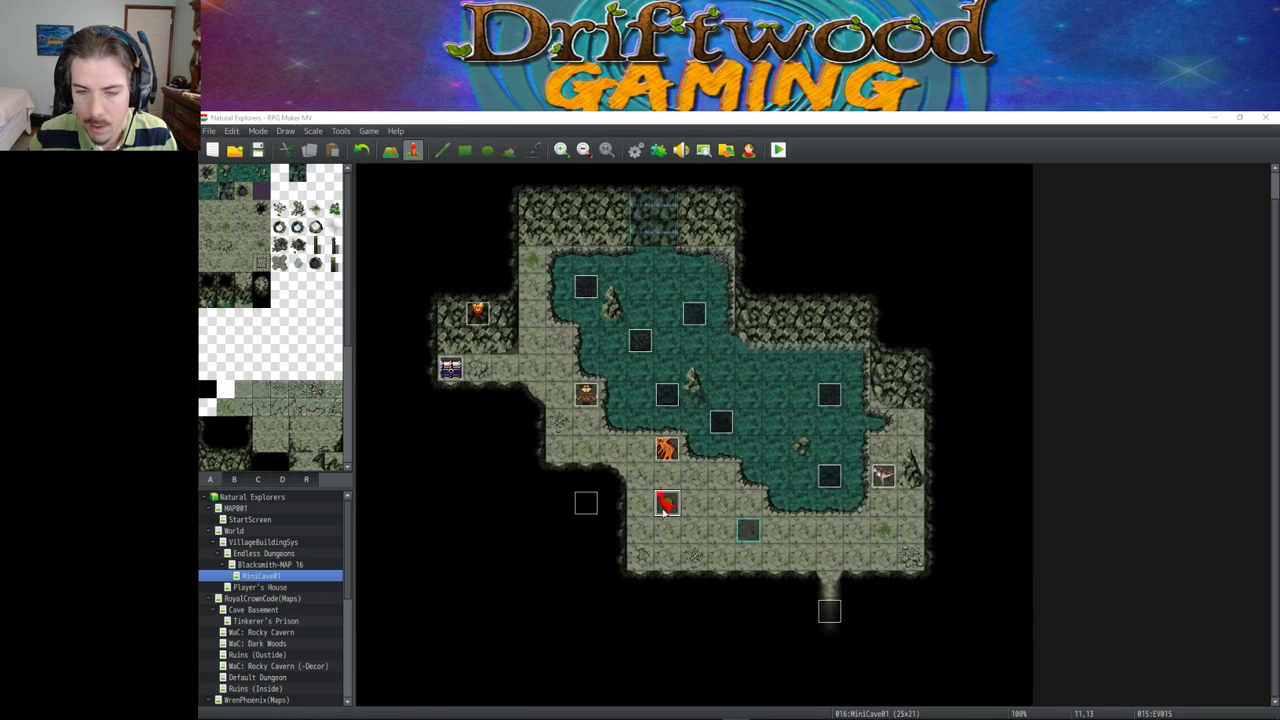
Step: Set the dinosaur event to Random movement with Stepping on, speed 5: x2 Faster and frequency 4: Higher
double_click(666, 505)
click(600, 447)
click(590, 475)
click(484, 551)
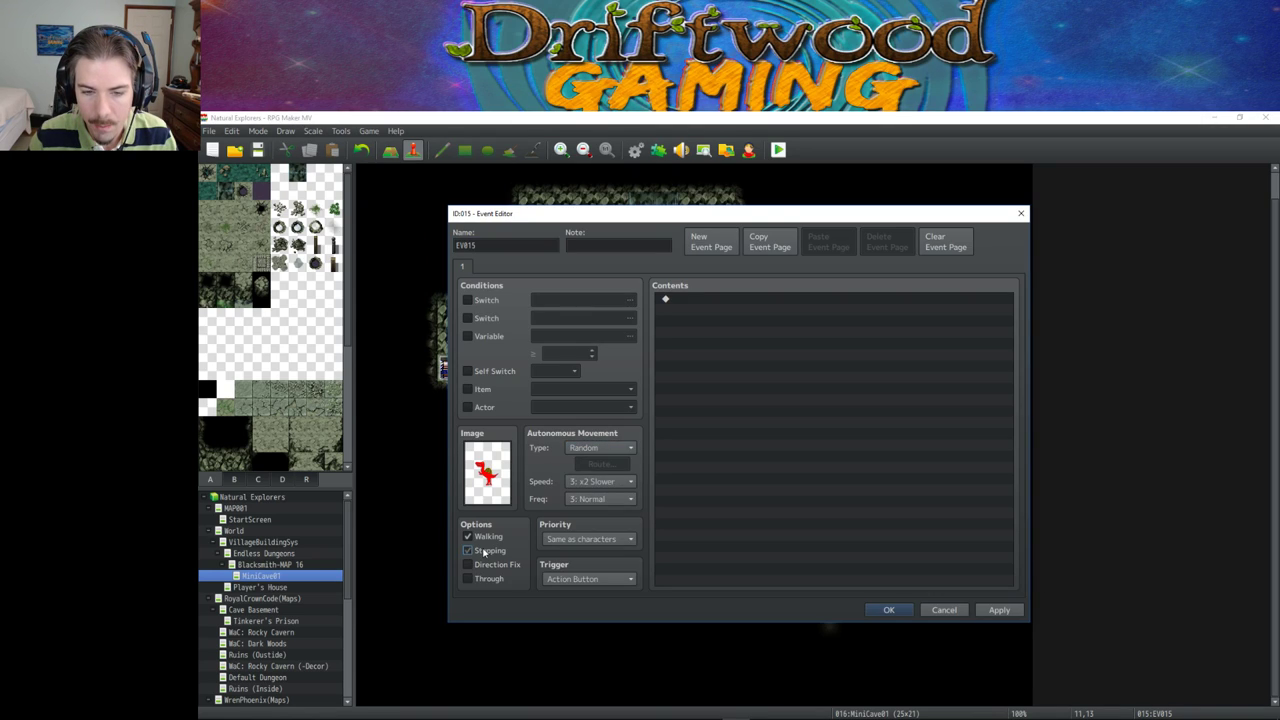
click(600, 481)
click(598, 547)
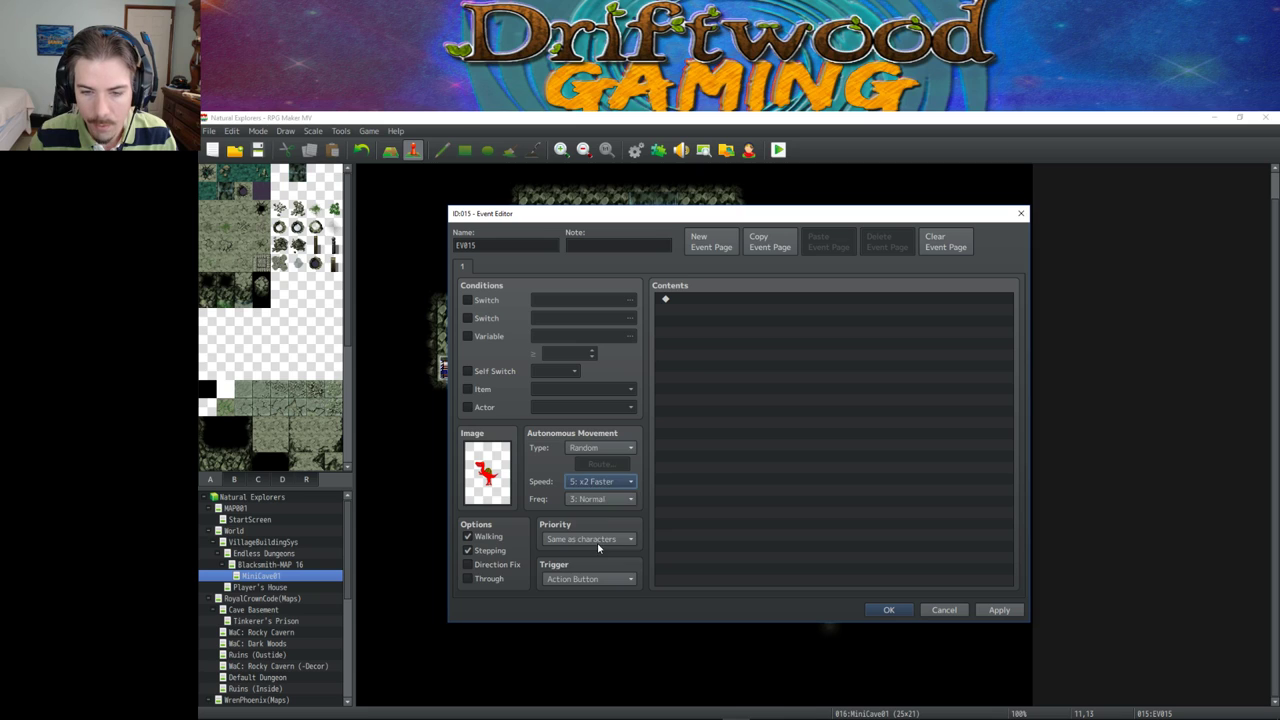
click(600, 498)
click(610, 558)
click(893, 614)
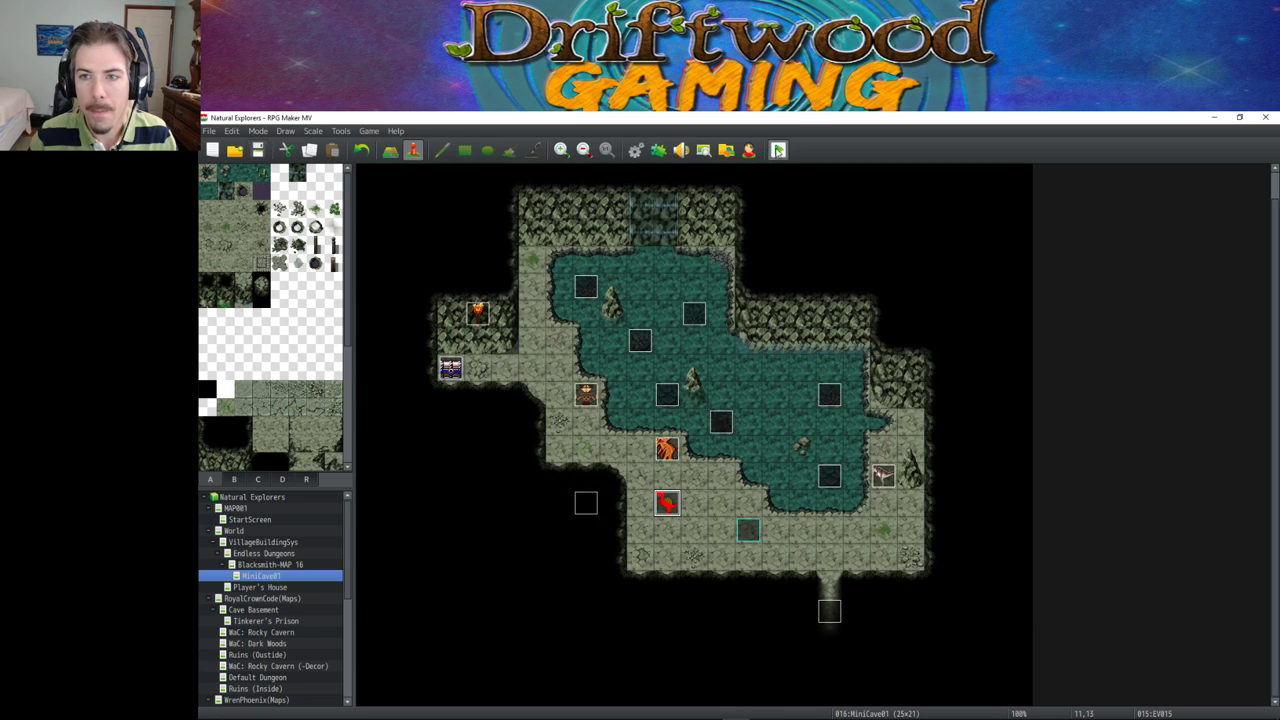
Step: Playtest the cave map, walking the player around to watch the dinosaur roam, and recheck the dinosaur event's settings
click(779, 149)
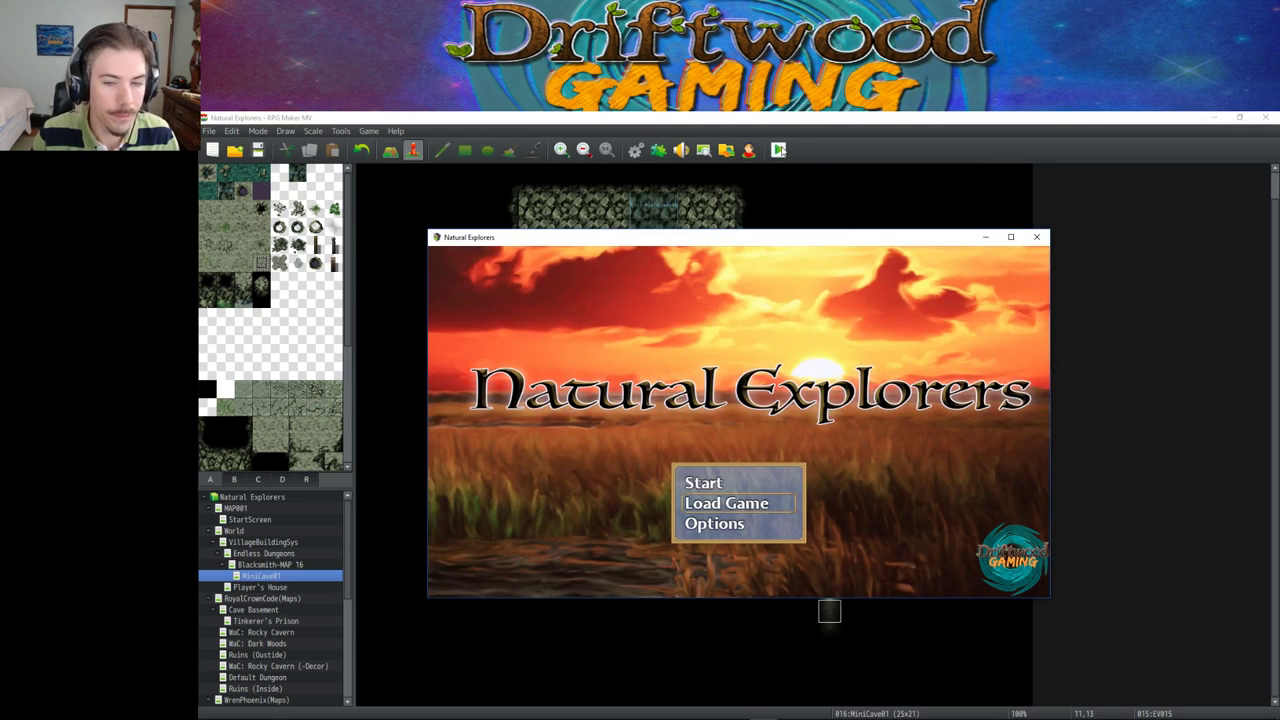
key(Return)
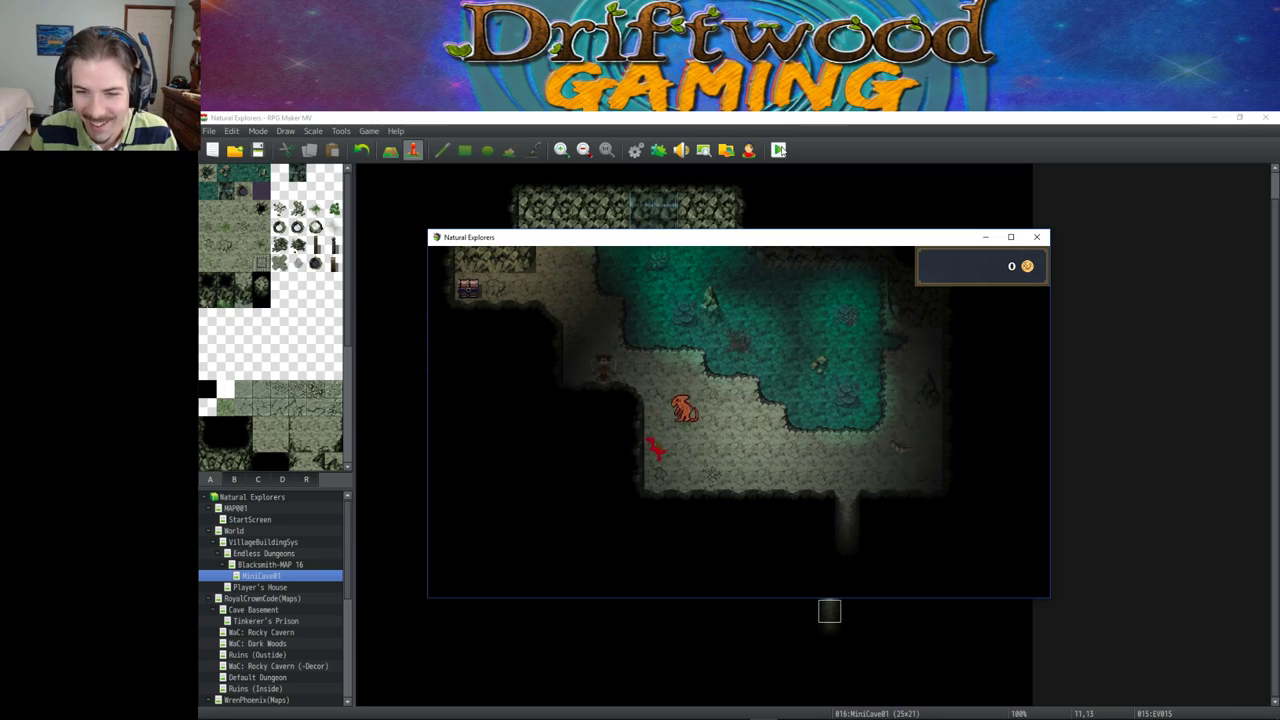
key(Down)
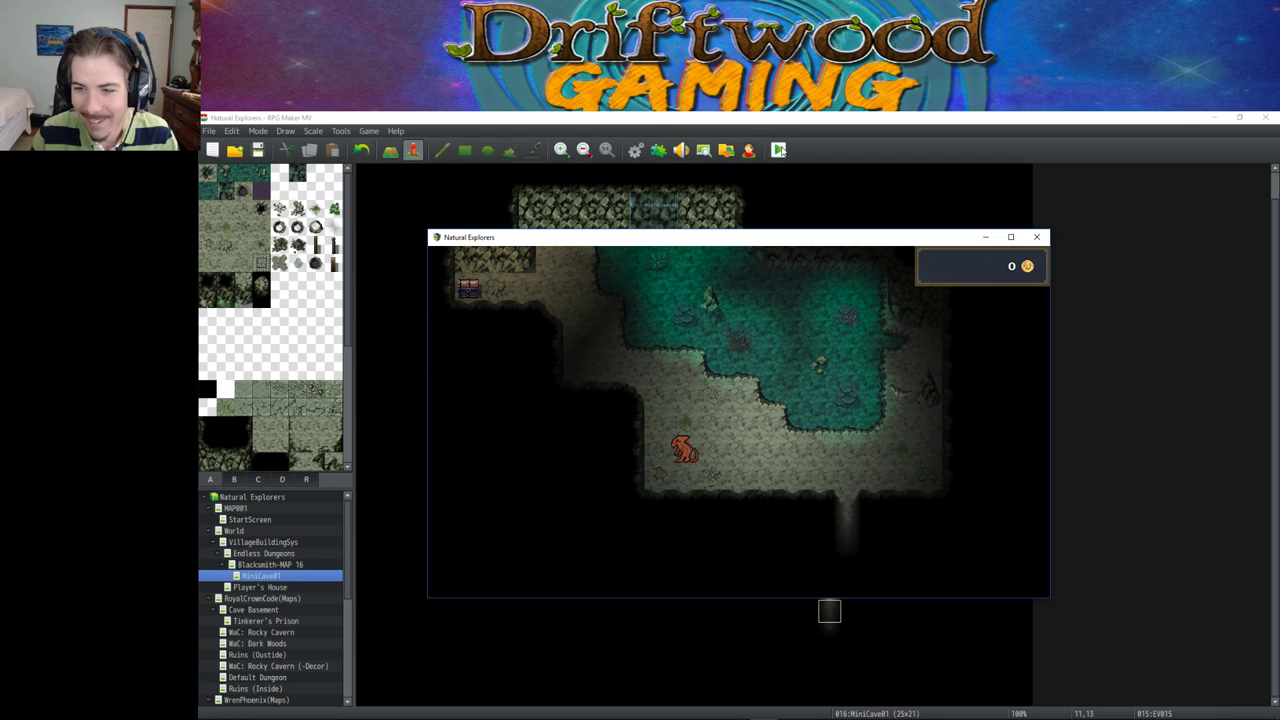
key(Down)
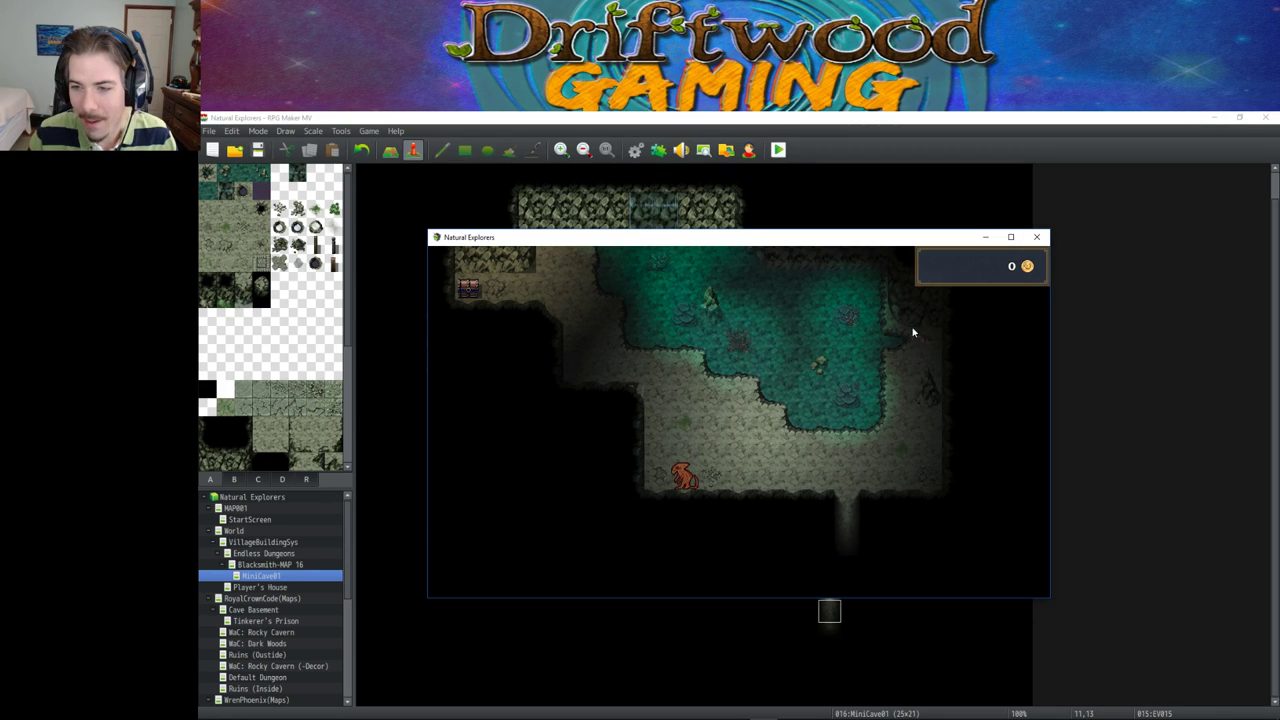
key(Right)
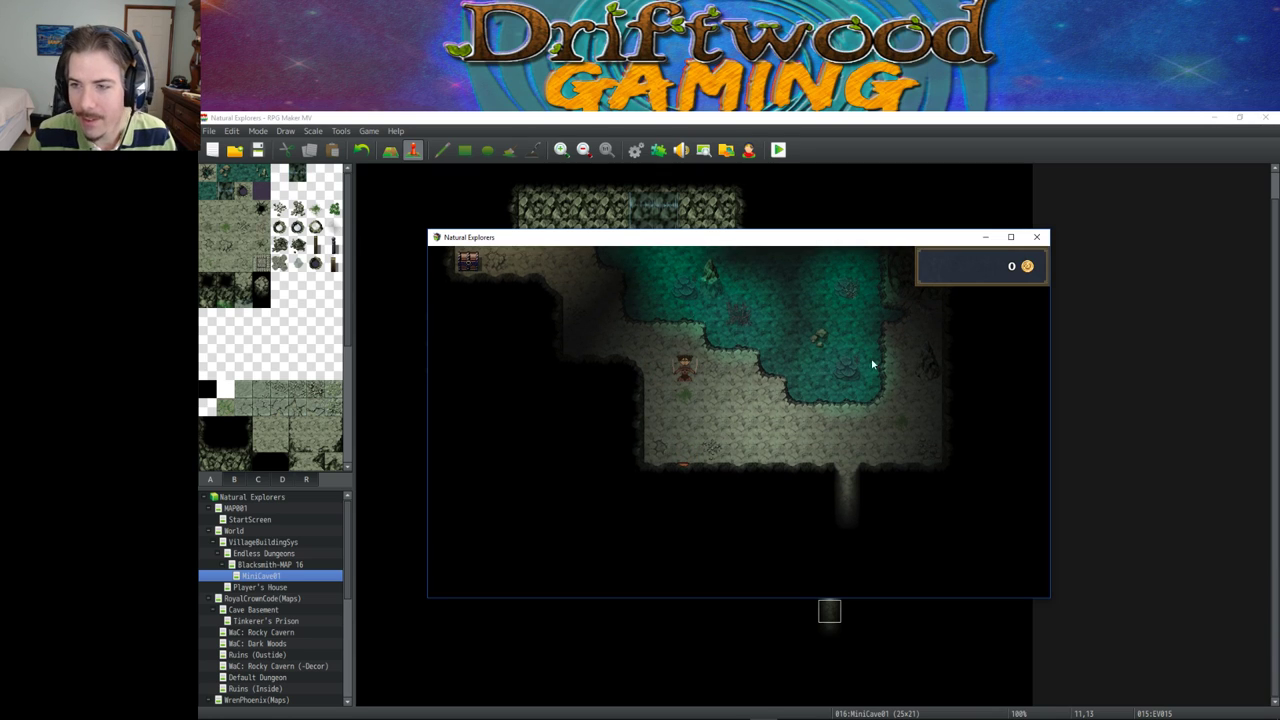
click(1036, 237)
double_click(666, 503)
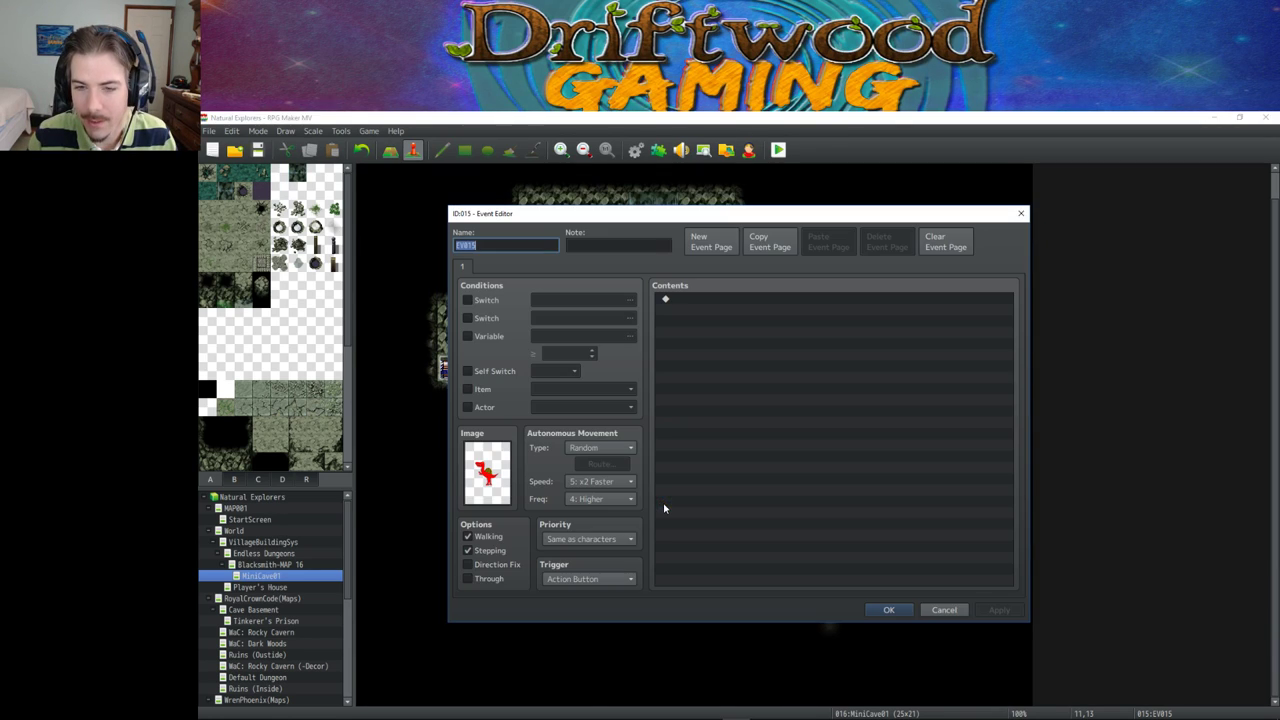
click(867, 611)
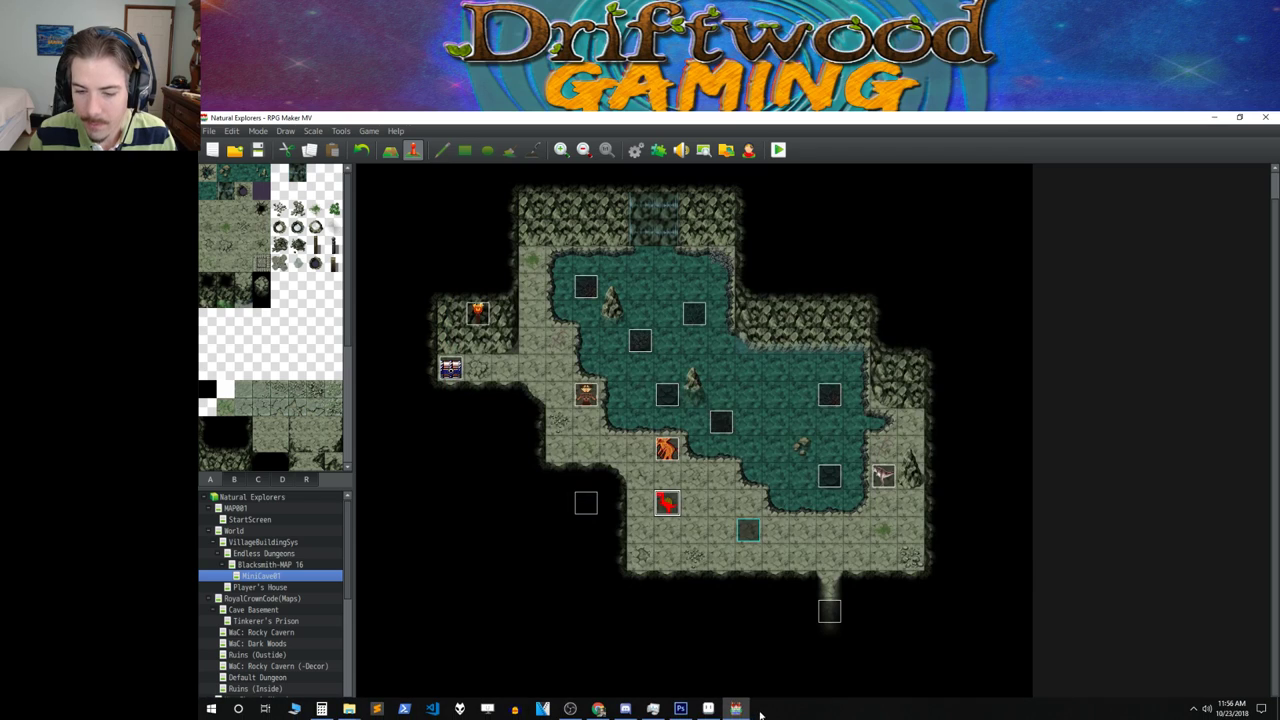
Step: Switch to Photoshop, open "Waseef Walking.png" to examine the facing direction of each row, and return to the EKUMAN dinosaur sheet
click(680, 713)
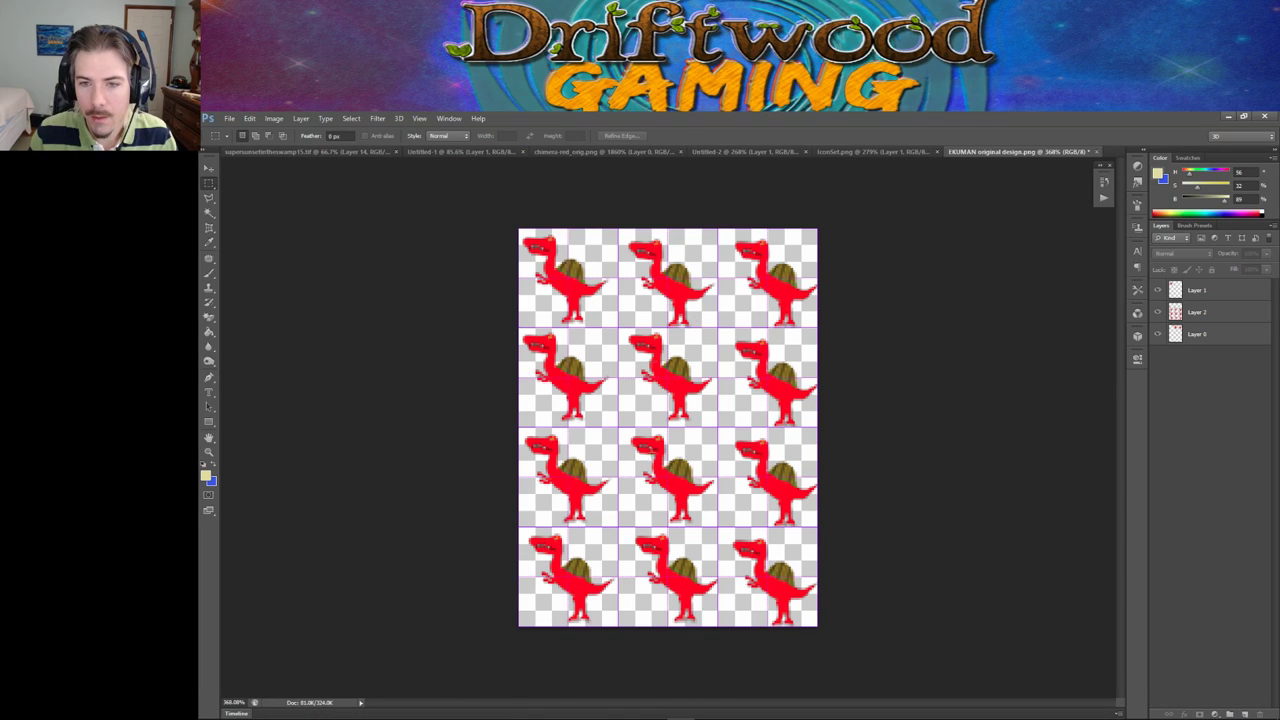
mouse_move(670, 693)
click(229, 118)
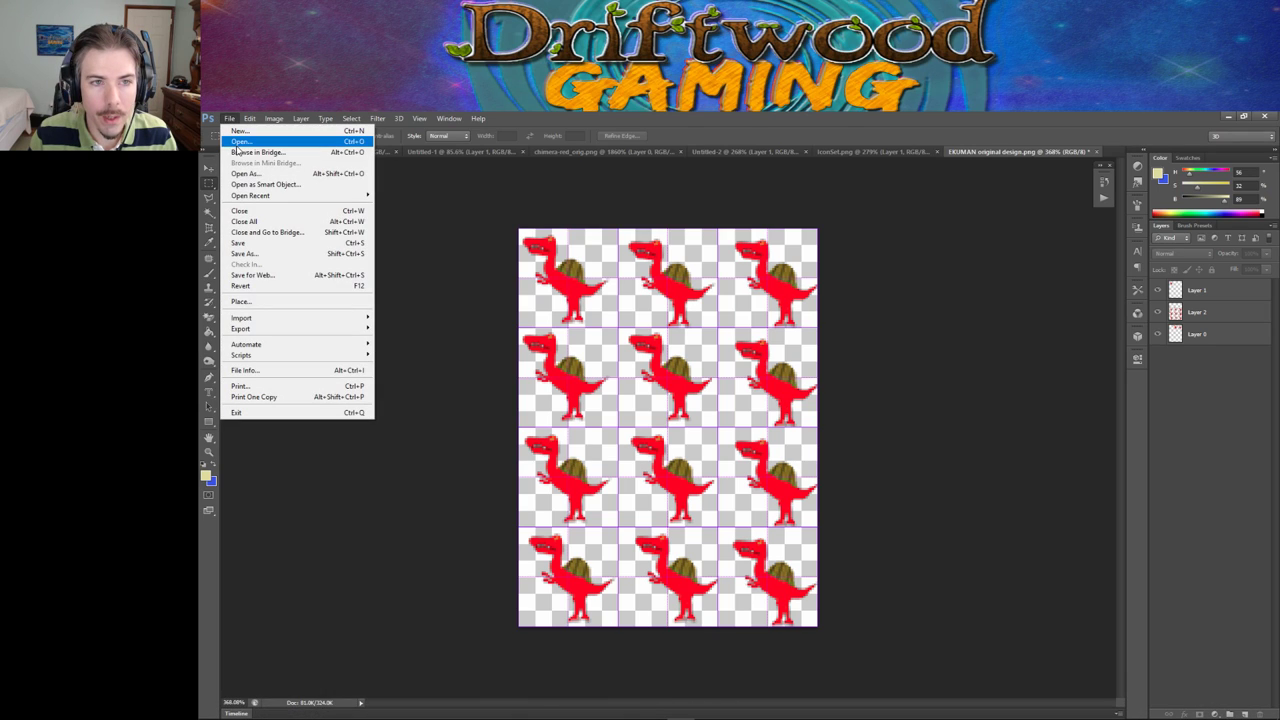
click(250, 142)
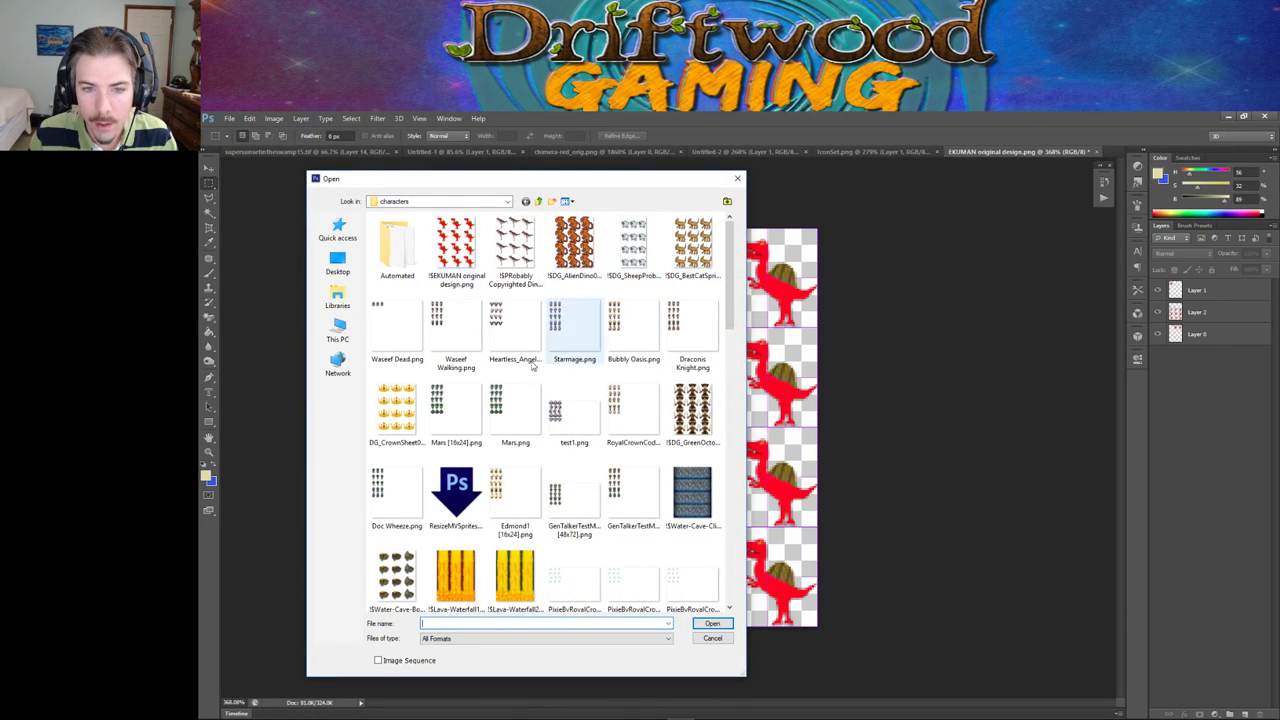
double_click(460, 340)
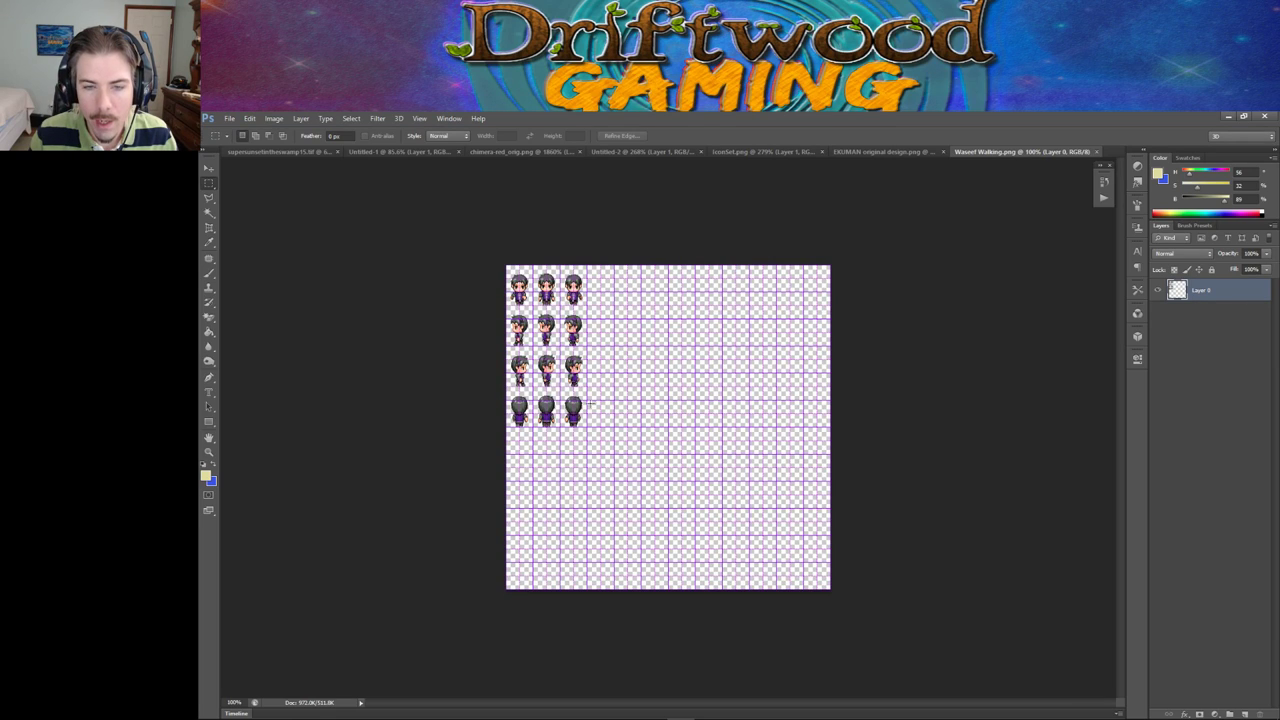
click(875, 152)
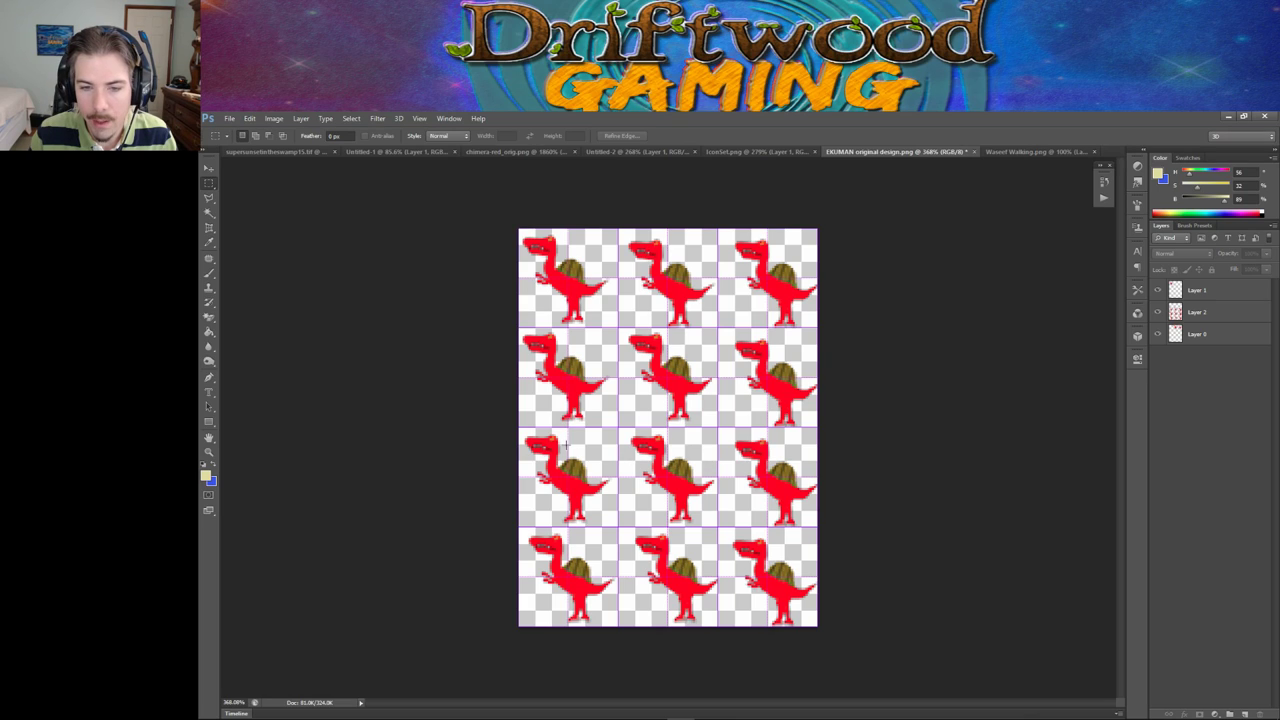
drag(513, 427, 843, 500)
right_click(841, 490)
click(469, 431)
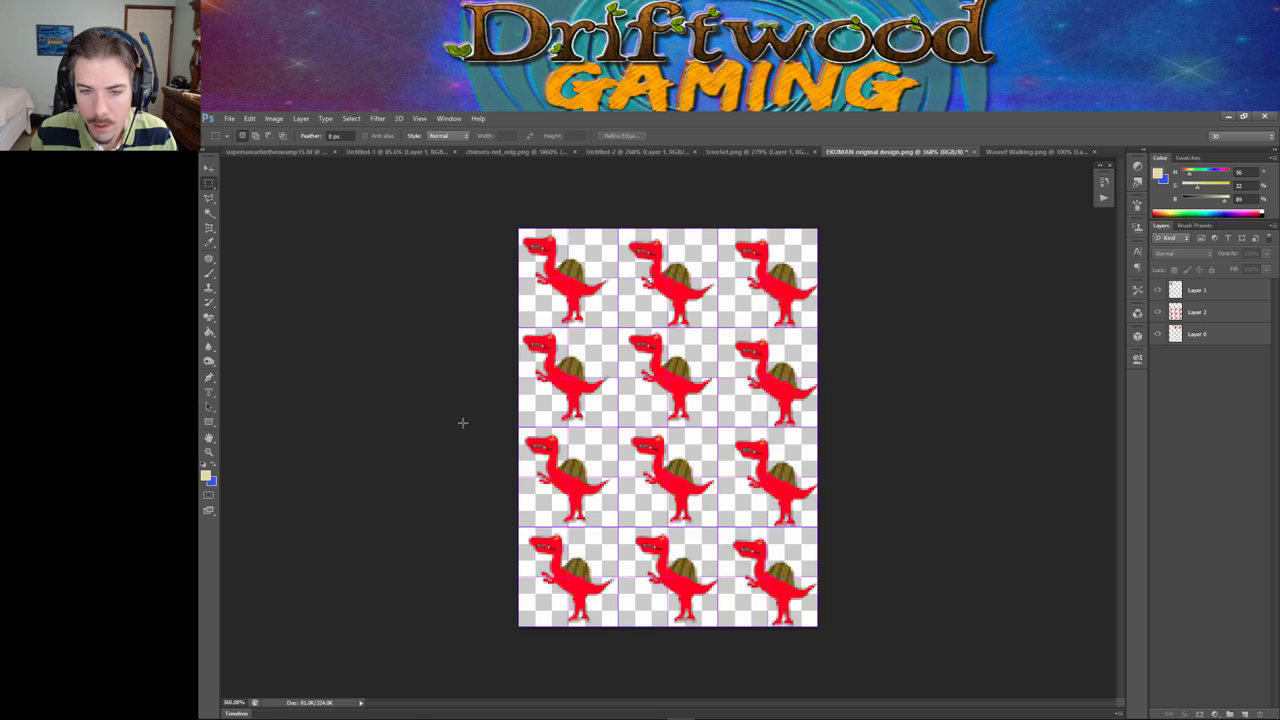
Step: Merge Layer 1, Layer 2 and Layer 0 into one layer and flip the third row of dinosaurs horizontally
drag(512, 427, 840, 524)
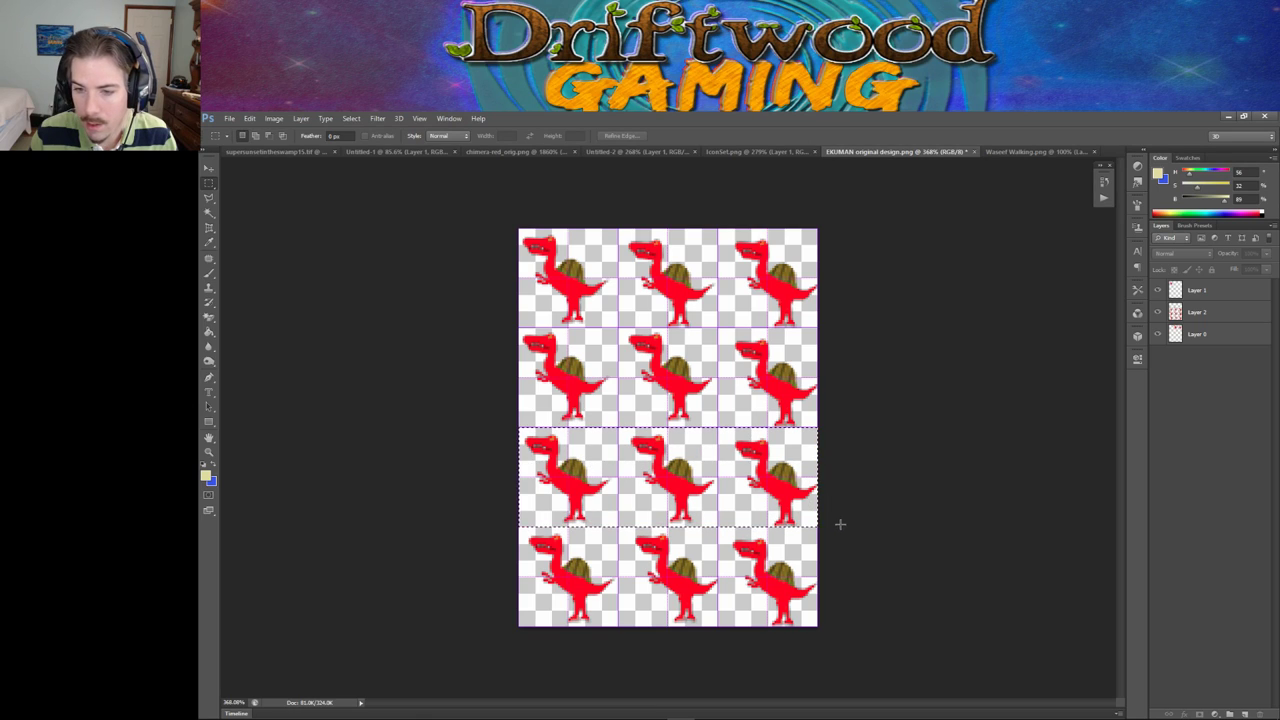
click(1206, 292)
shift+click(1205, 316)
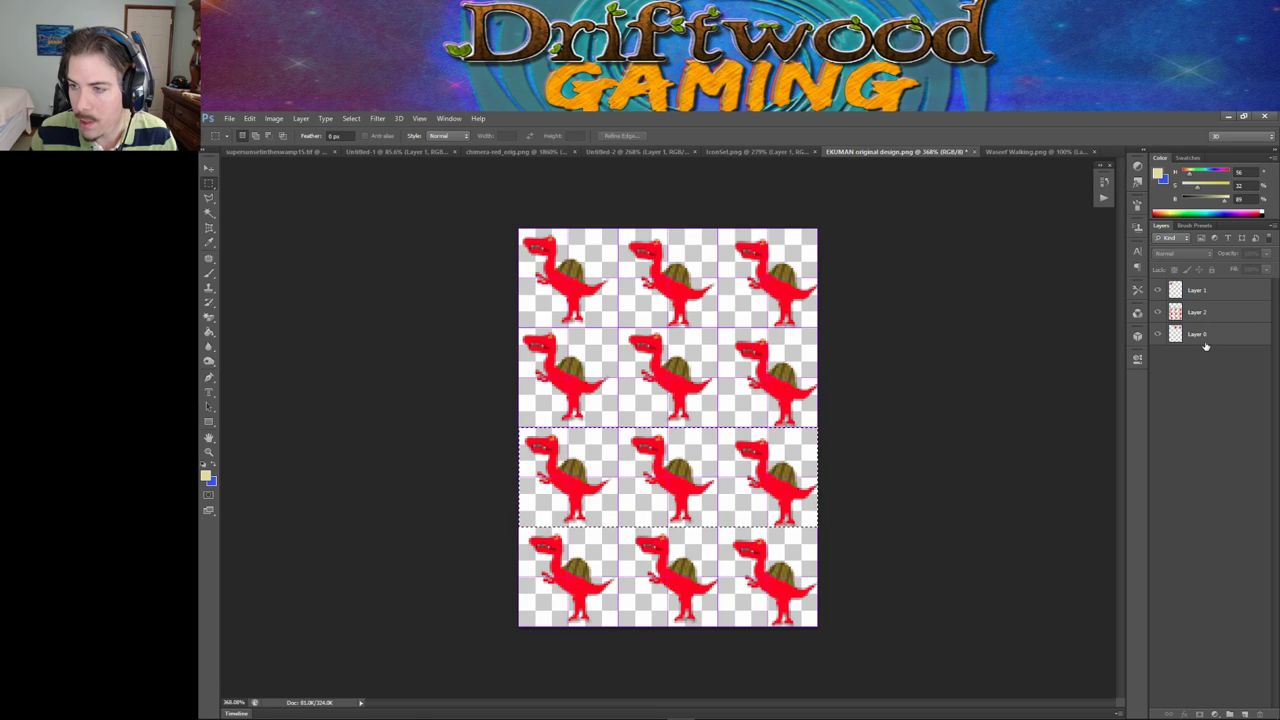
shift+click(1204, 336)
key(ctrl+e)
Step: Flip the bottom row of dinosaurs horizontally with Free Transform, apply the transform and deselect
right_click(716, 580)
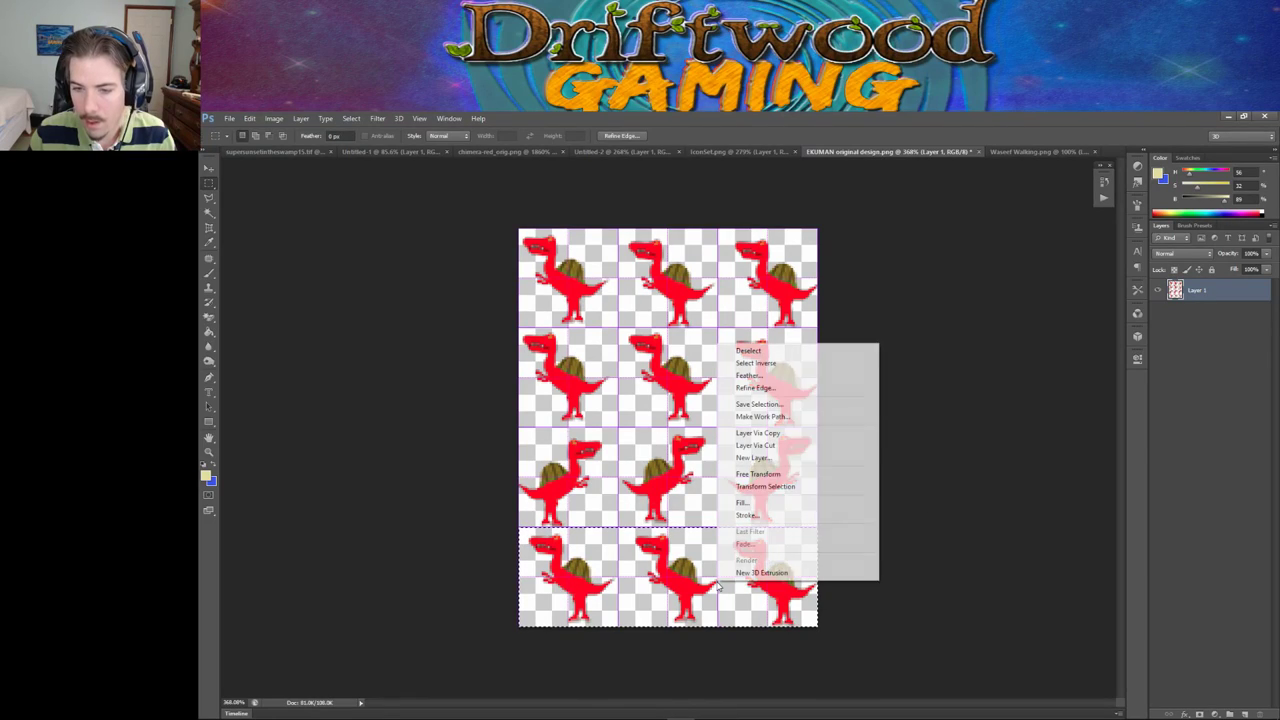
click(780, 474)
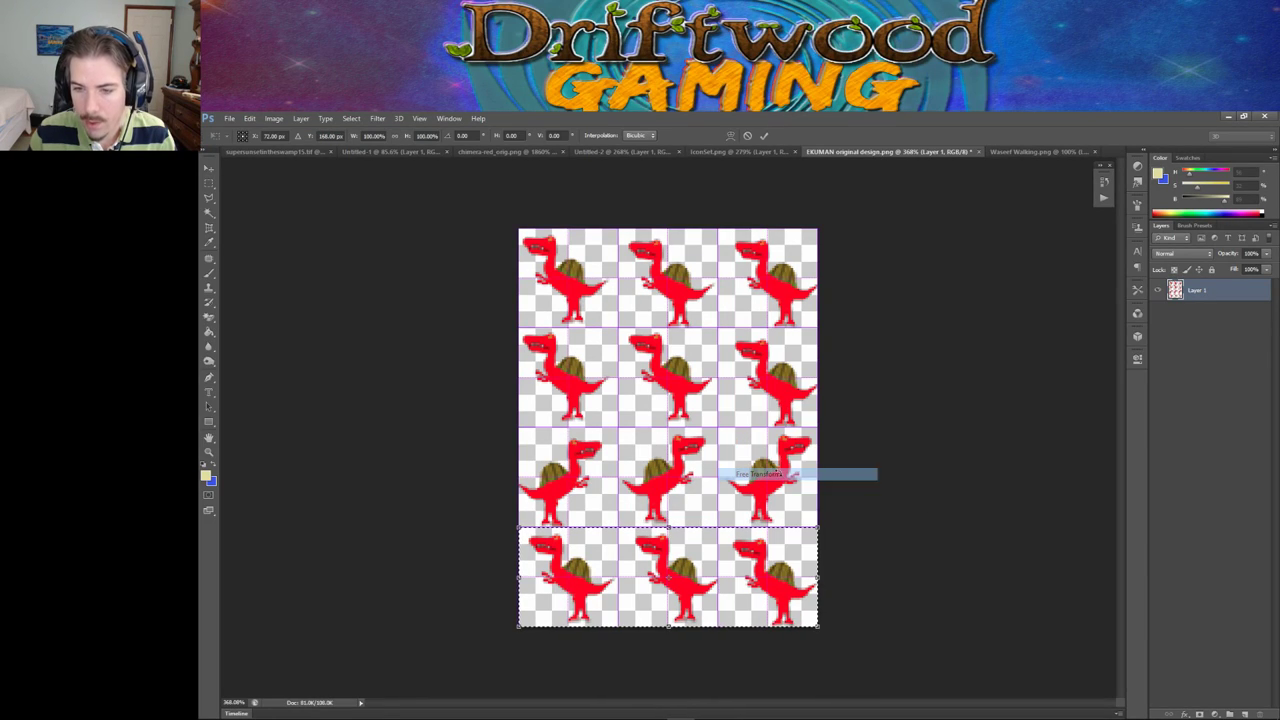
right_click(762, 574)
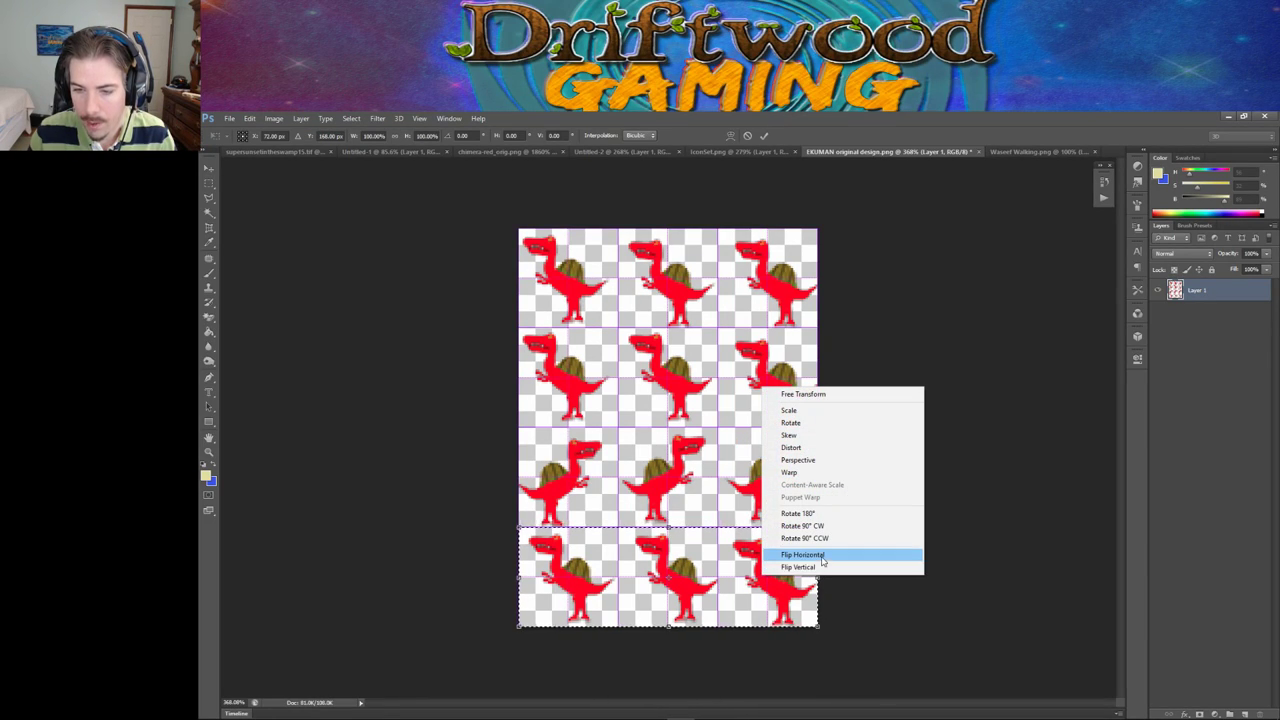
click(821, 557)
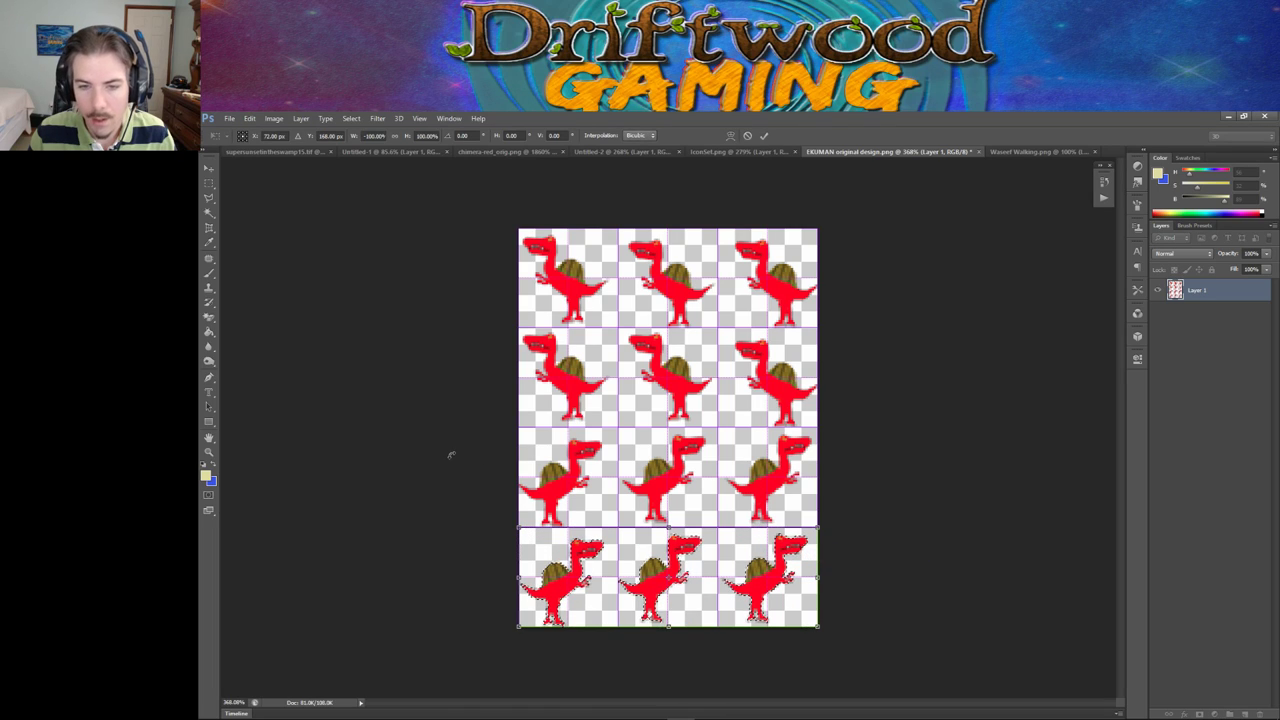
click(766, 135)
click(449, 335)
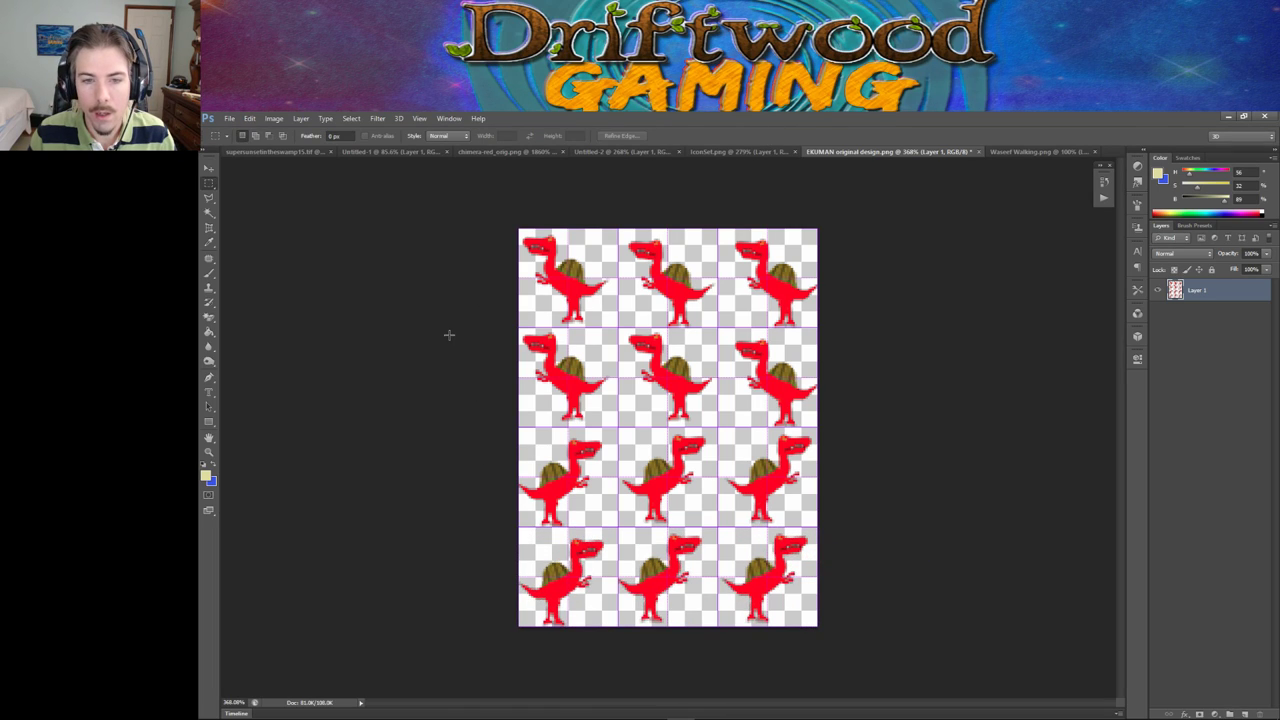
Step: Save the corrected dinosaur sheet under its existing file name
click(227, 119)
click(260, 246)
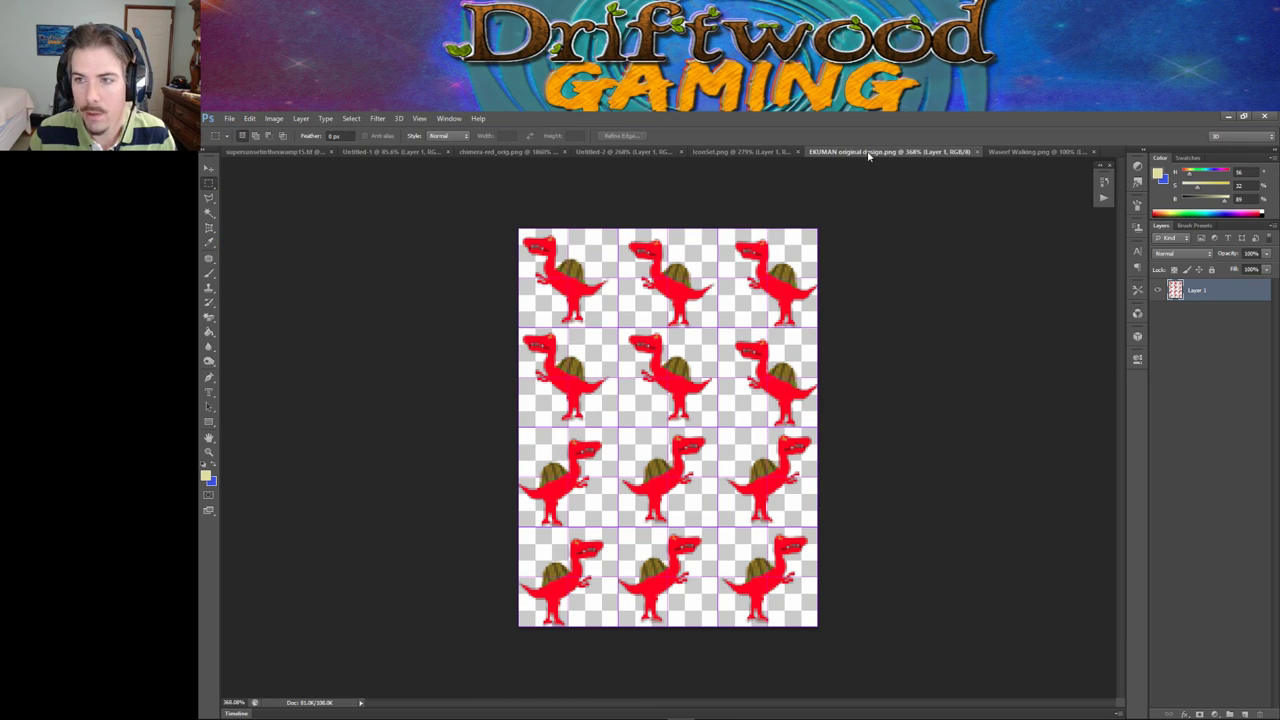
click(229, 119)
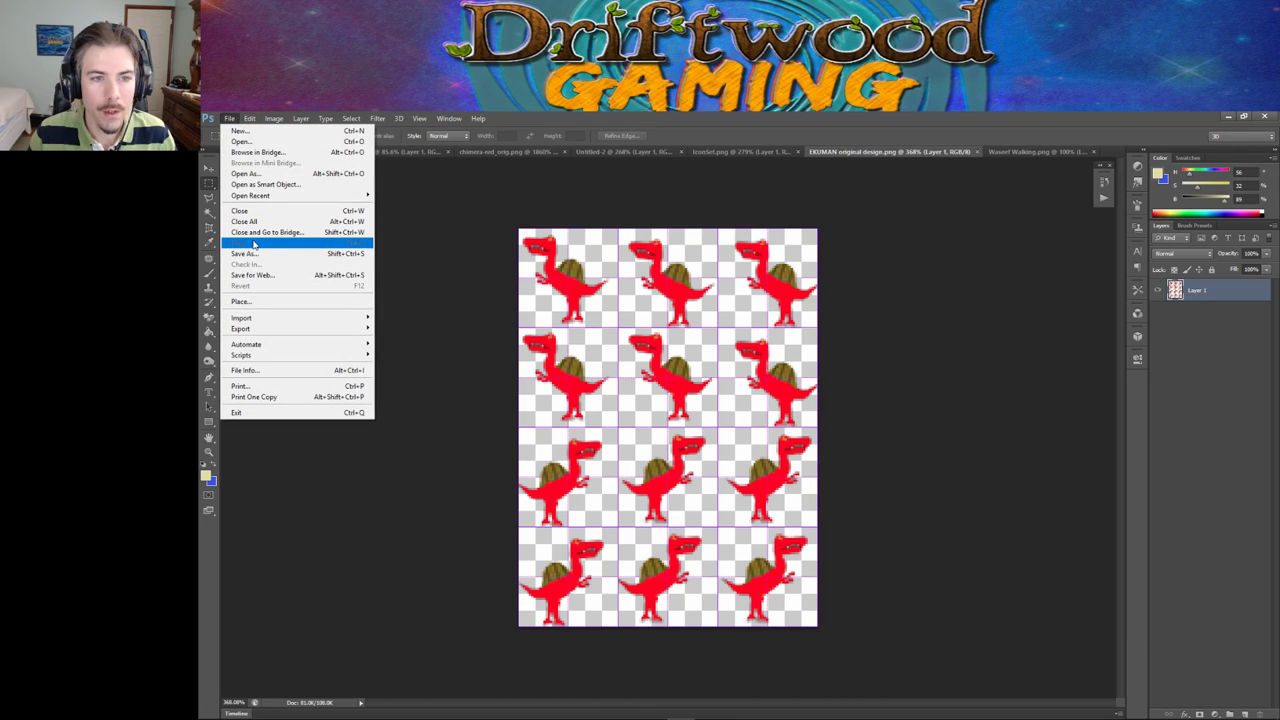
key(Escape)
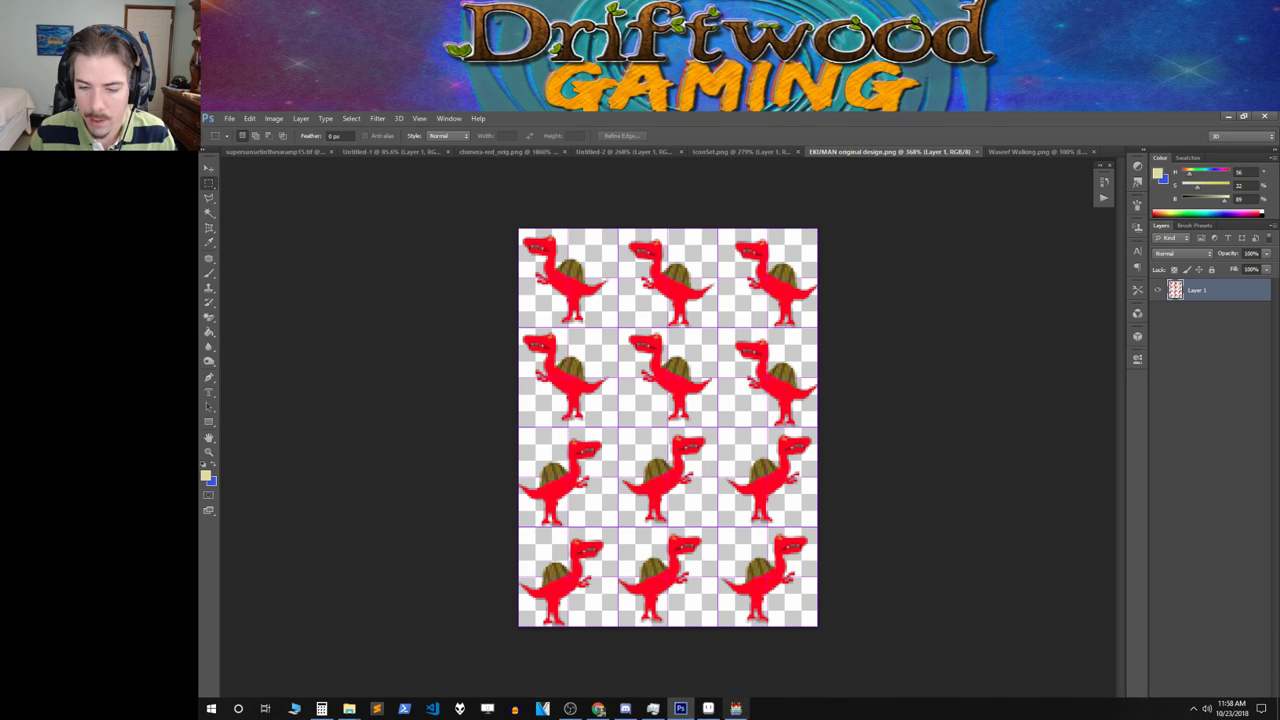
Step: Switch to RPG Maker MV, check the red dinosaur event's character image, and open and close the database
click(736, 710)
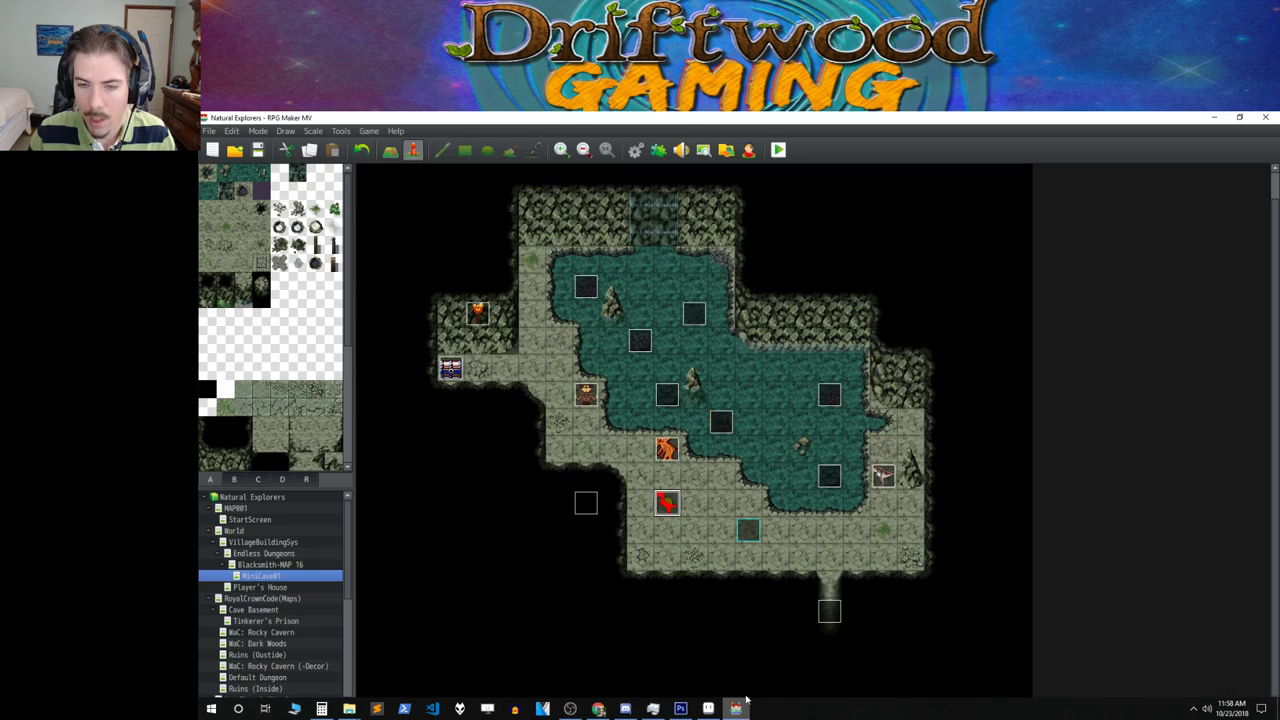
double_click(667, 505)
double_click(487, 471)
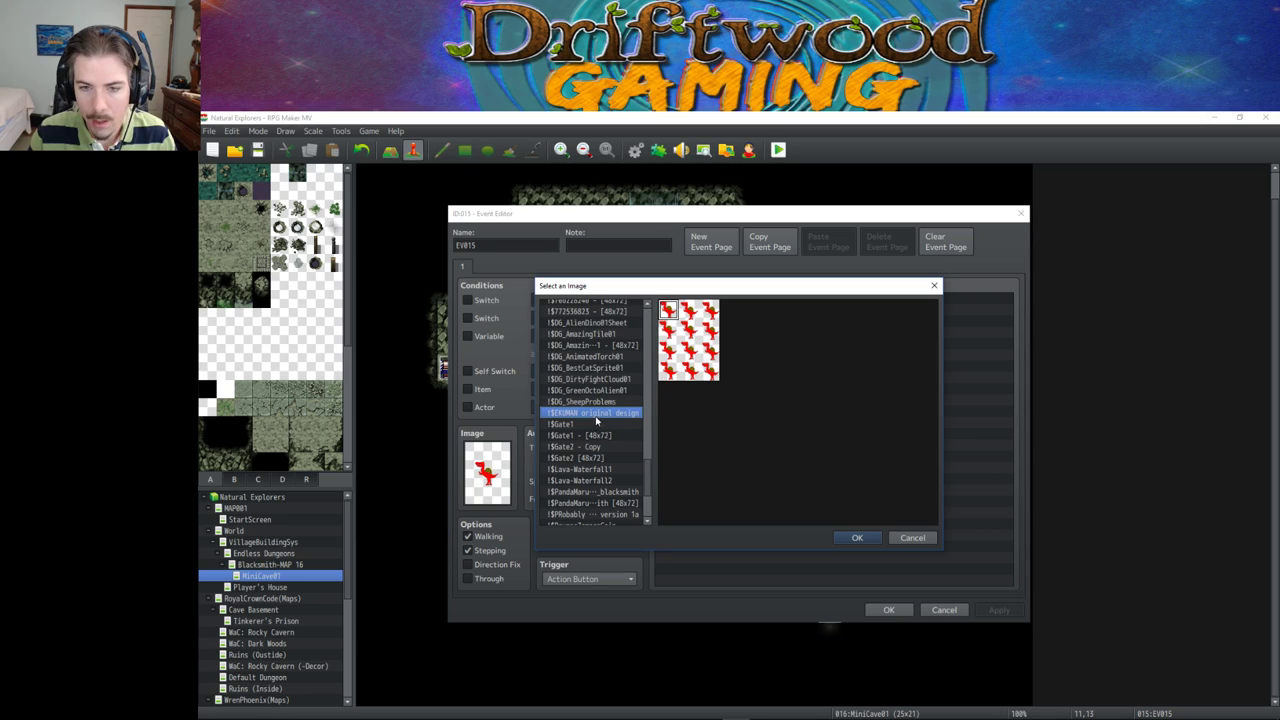
click(857, 538)
click(888, 610)
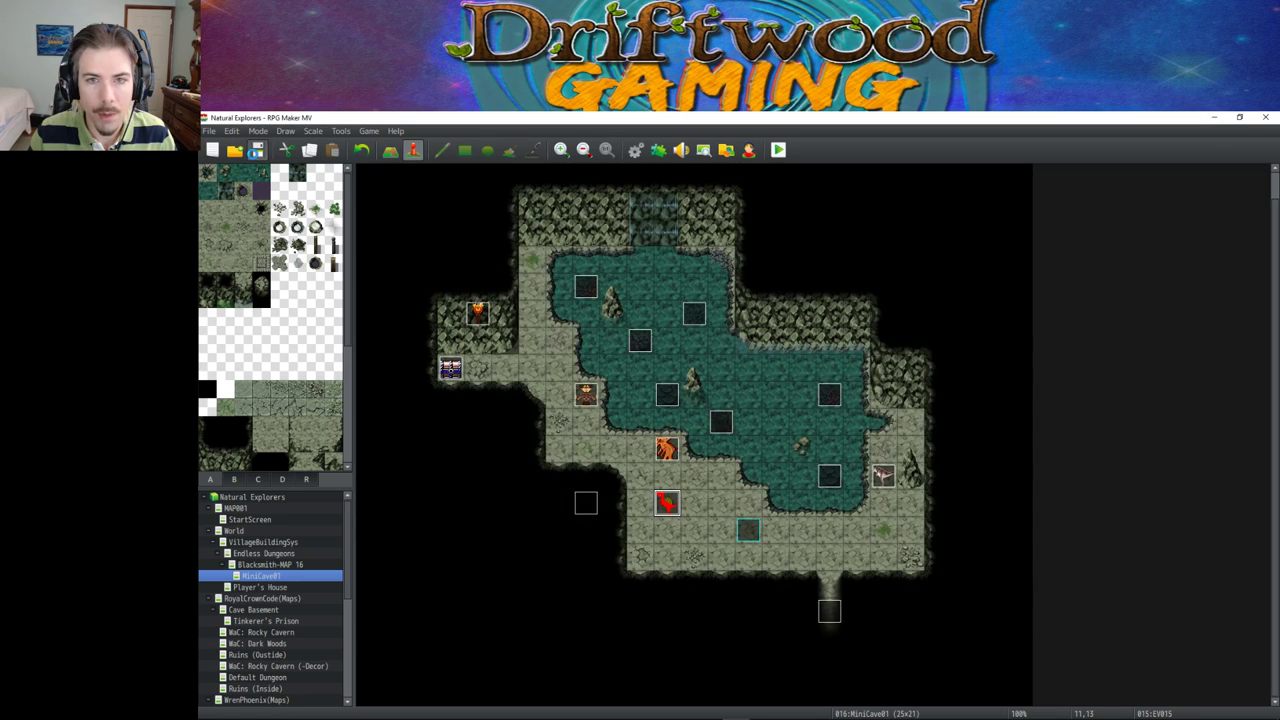
click(635, 150)
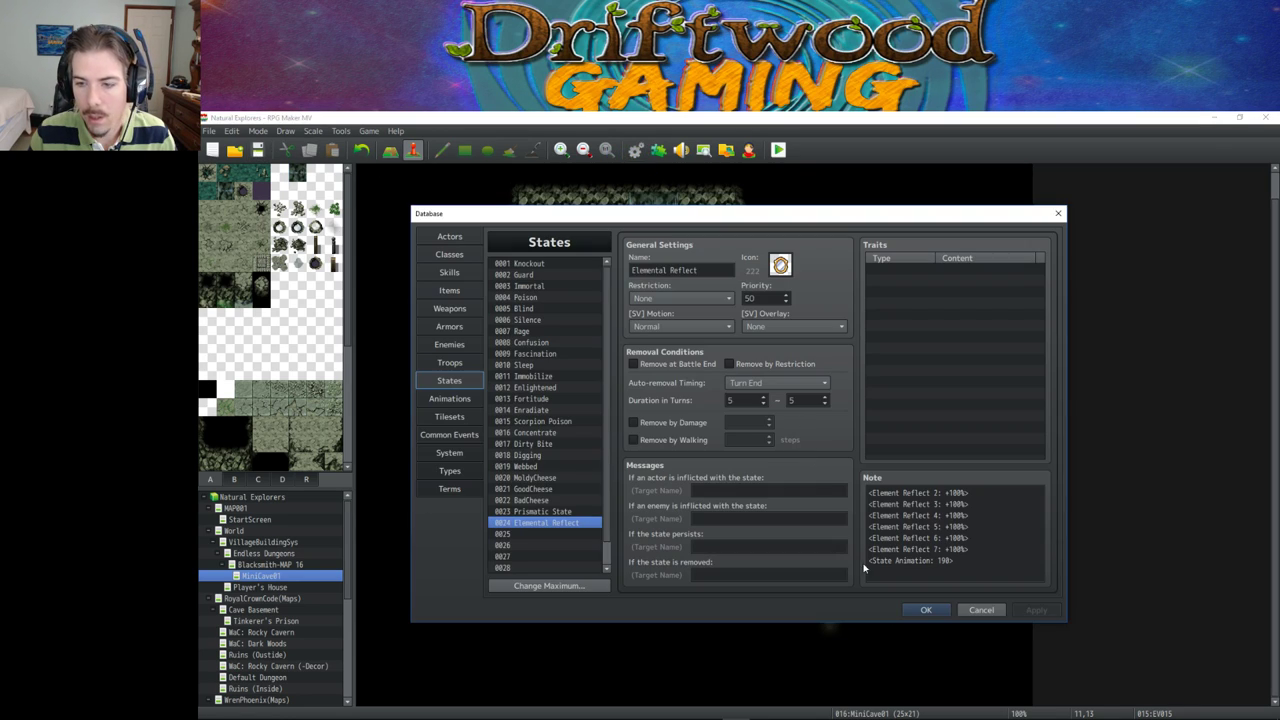
click(923, 615)
Step: Reselect the "!$EKUMAN original design" sheet as the red dinosaur event's image and confirm the event
double_click(677, 507)
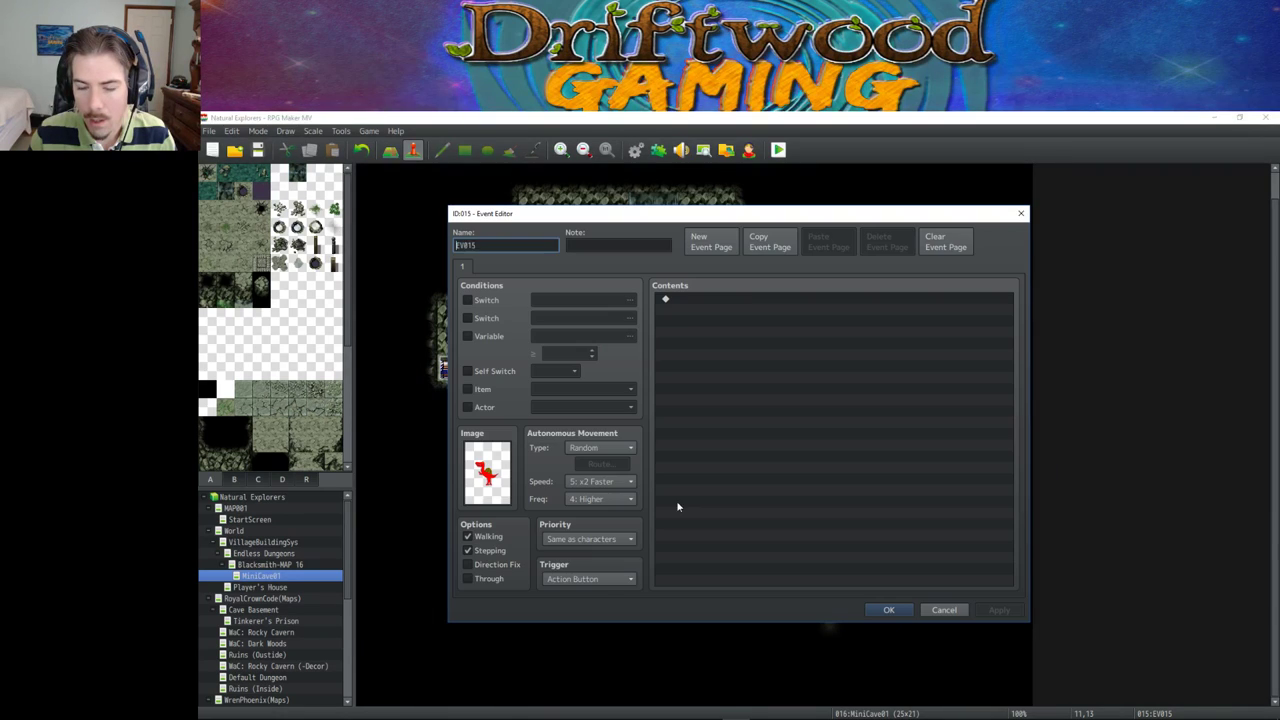
double_click(500, 465)
key(Up)
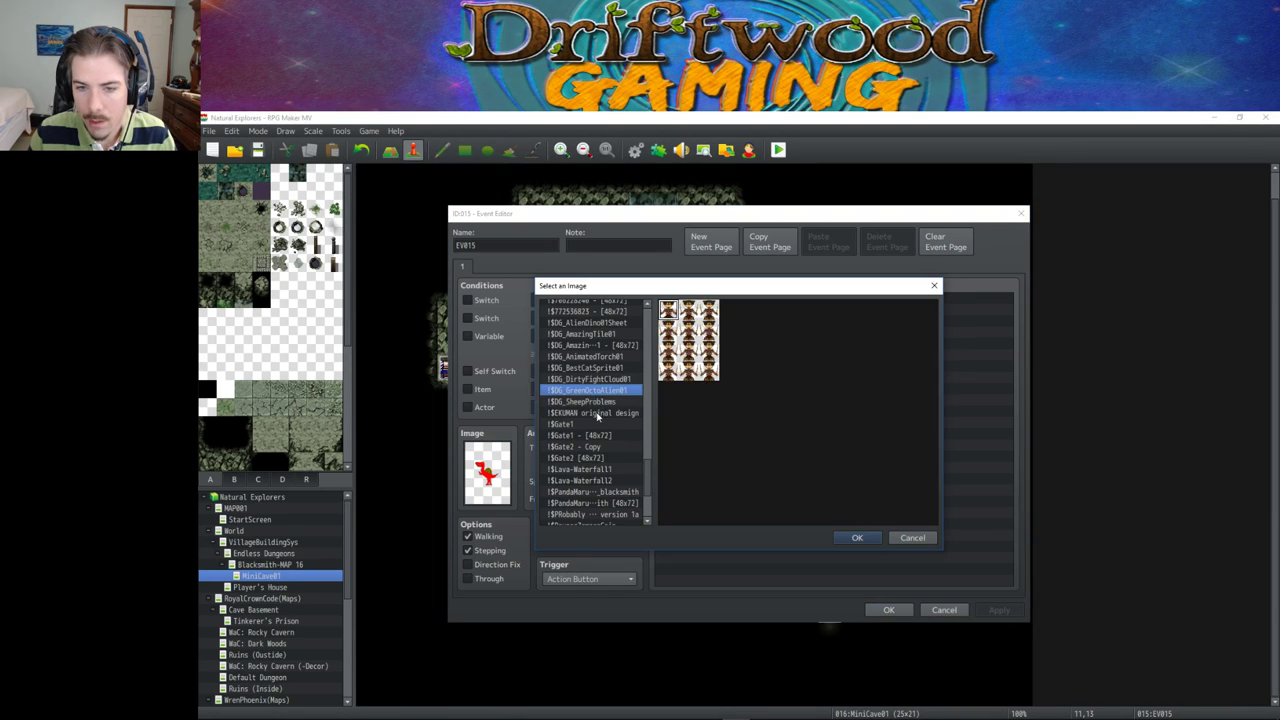
click(599, 424)
click(601, 414)
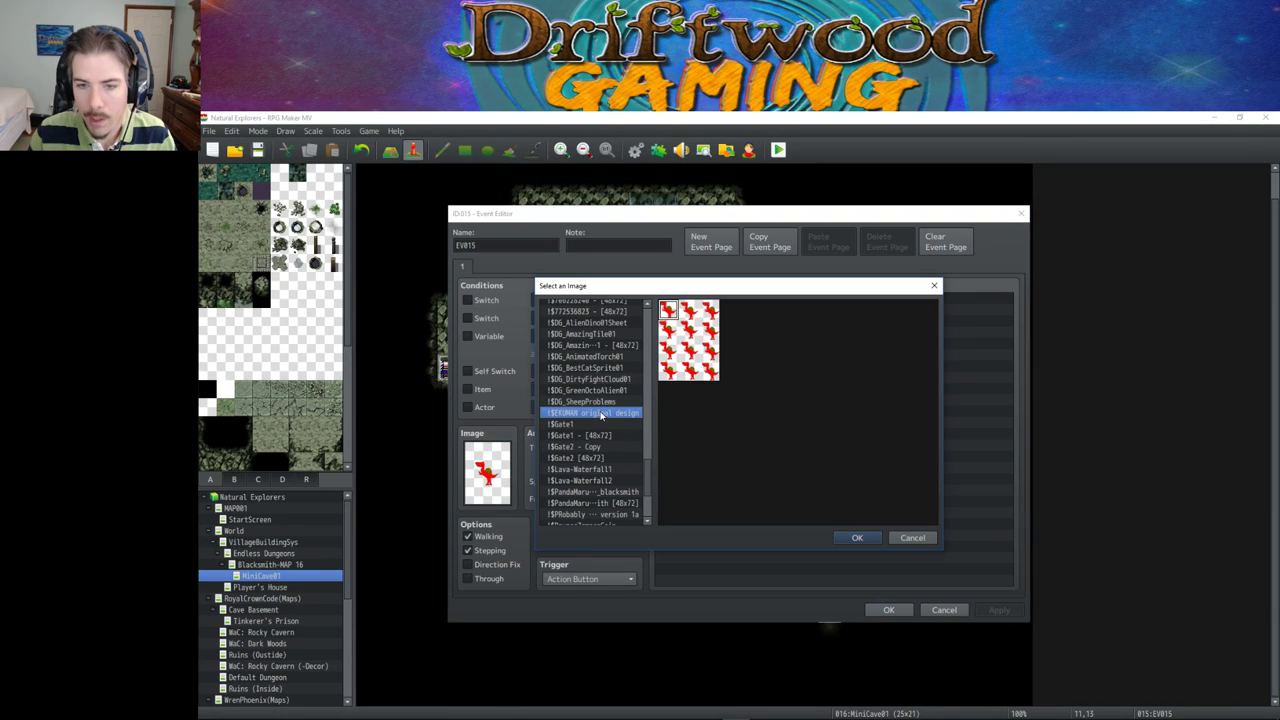
click(688, 348)
click(857, 538)
click(888, 610)
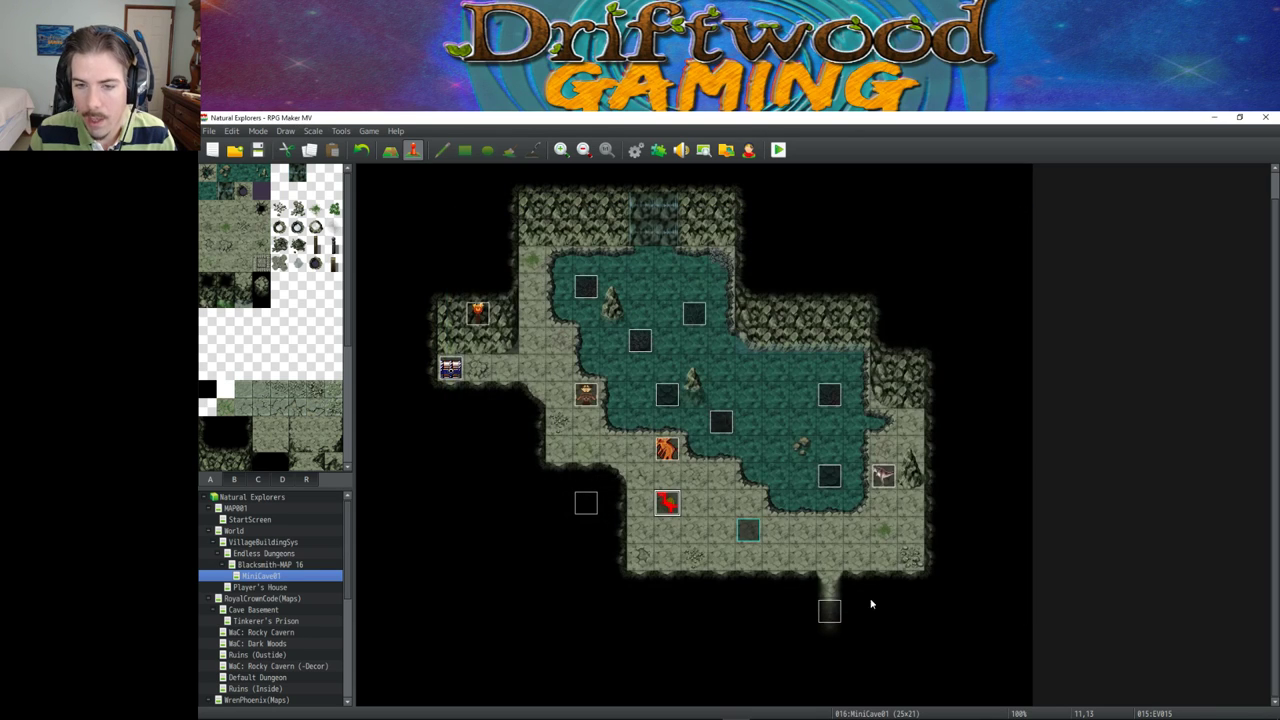
Step: Save the game and playtest the cave map to check which way the dinosaur faces, and close the playtest
click(780, 153)
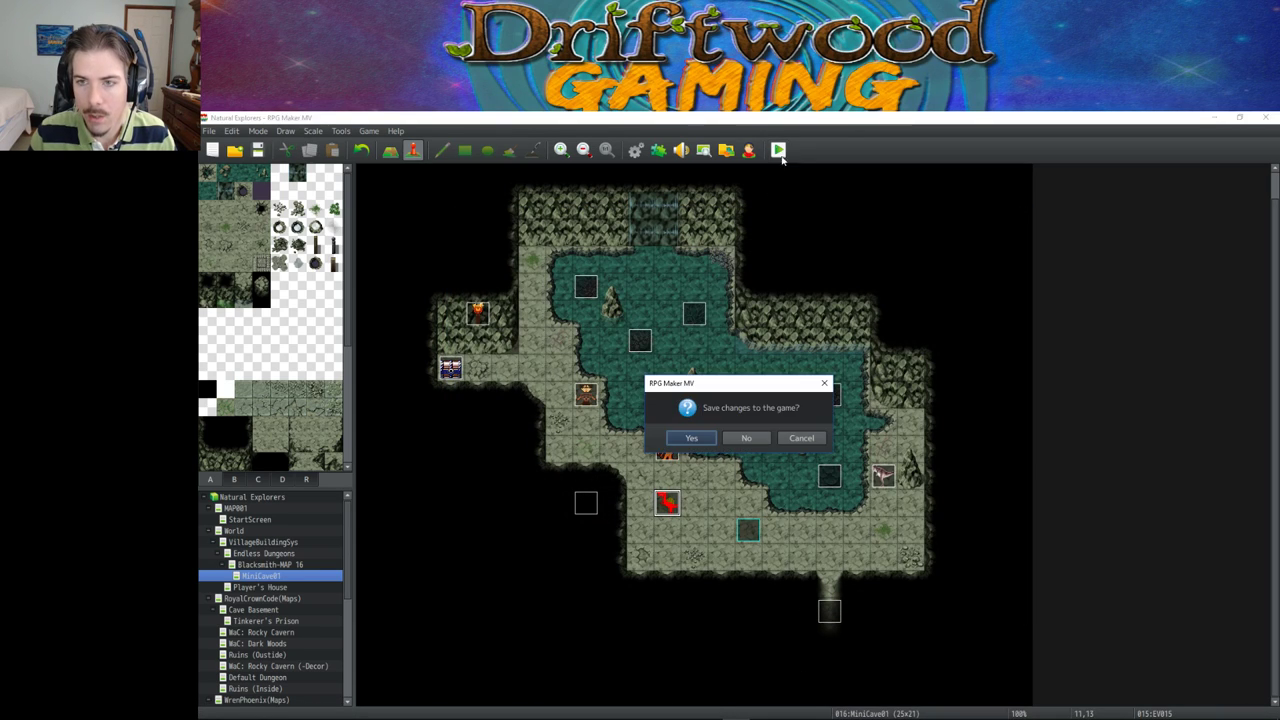
click(691, 438)
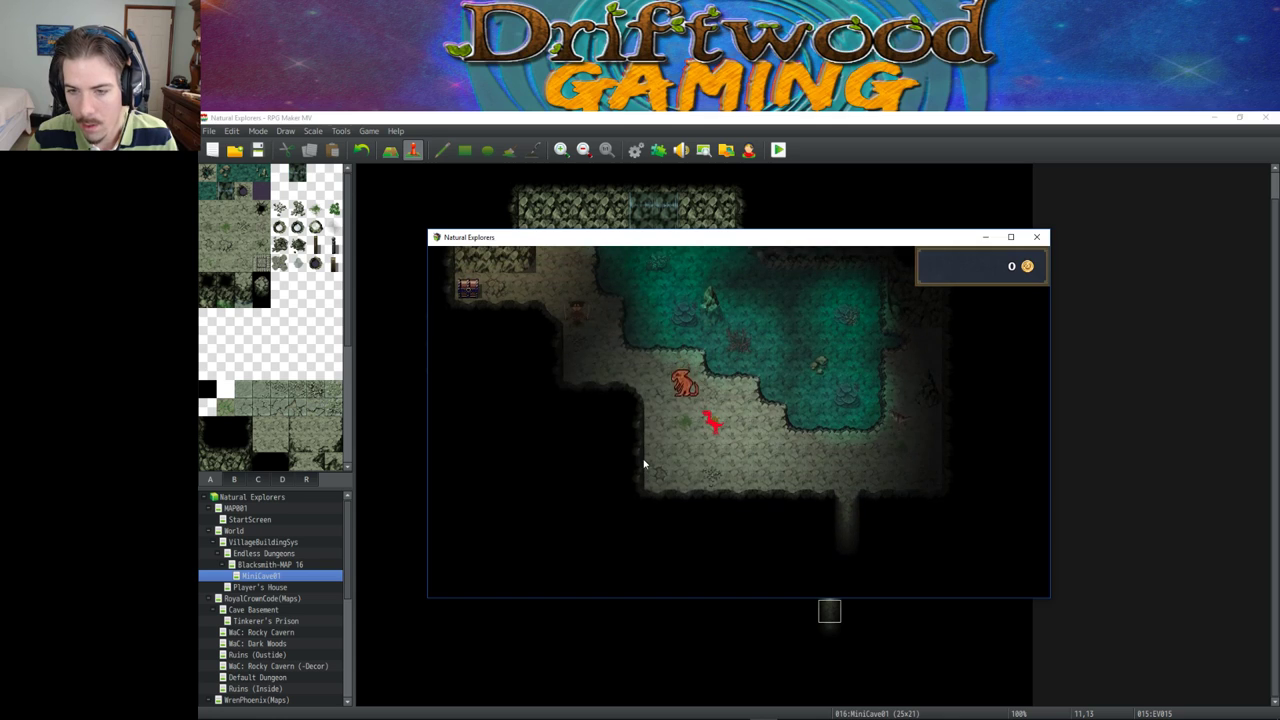
key(Left)
key(Down)
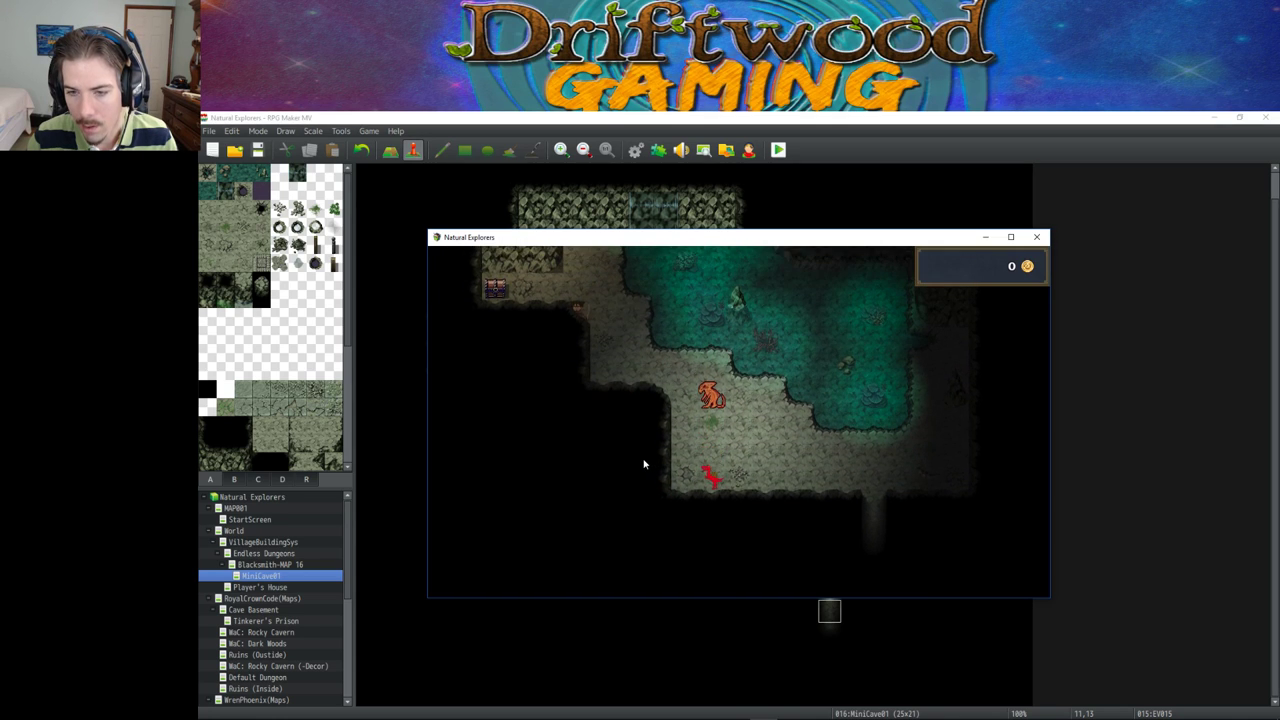
key(Down)
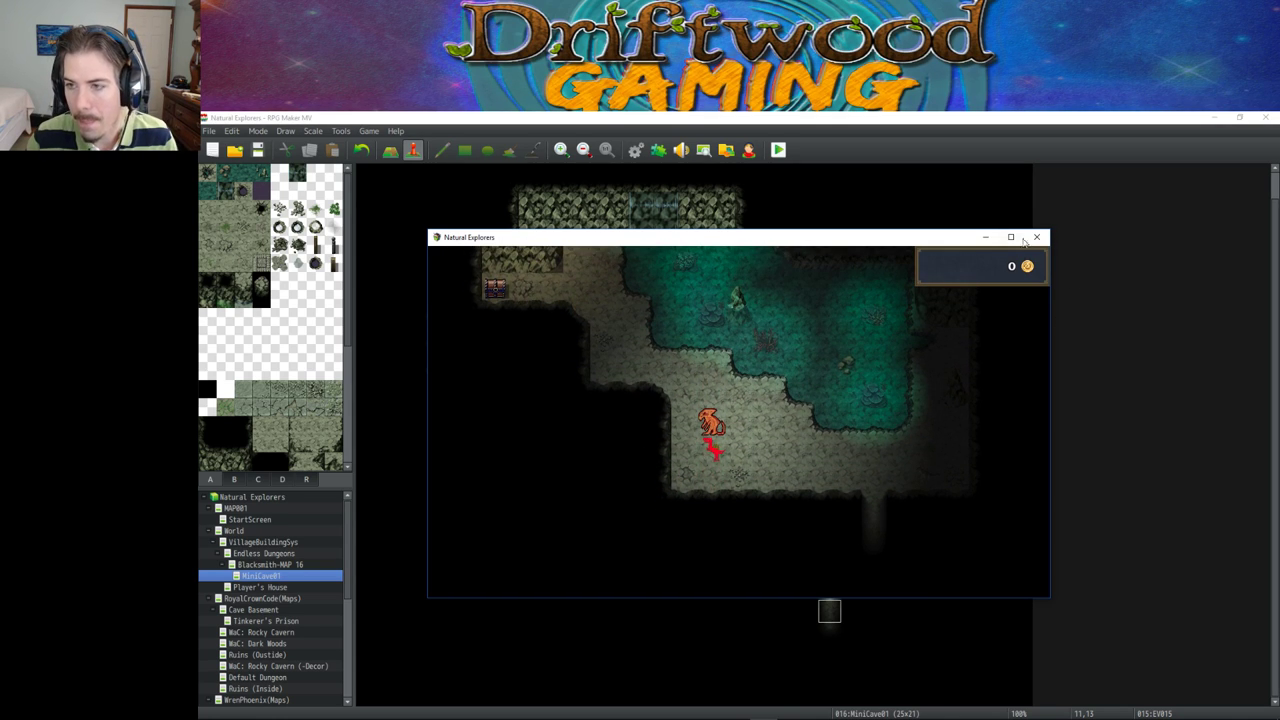
click(1036, 237)
Step: Switch to Photoshop and save a PNG copy of the sheet in img/characters, replacing "!$EKUMAN original design.png"
mouse_move(590, 712)
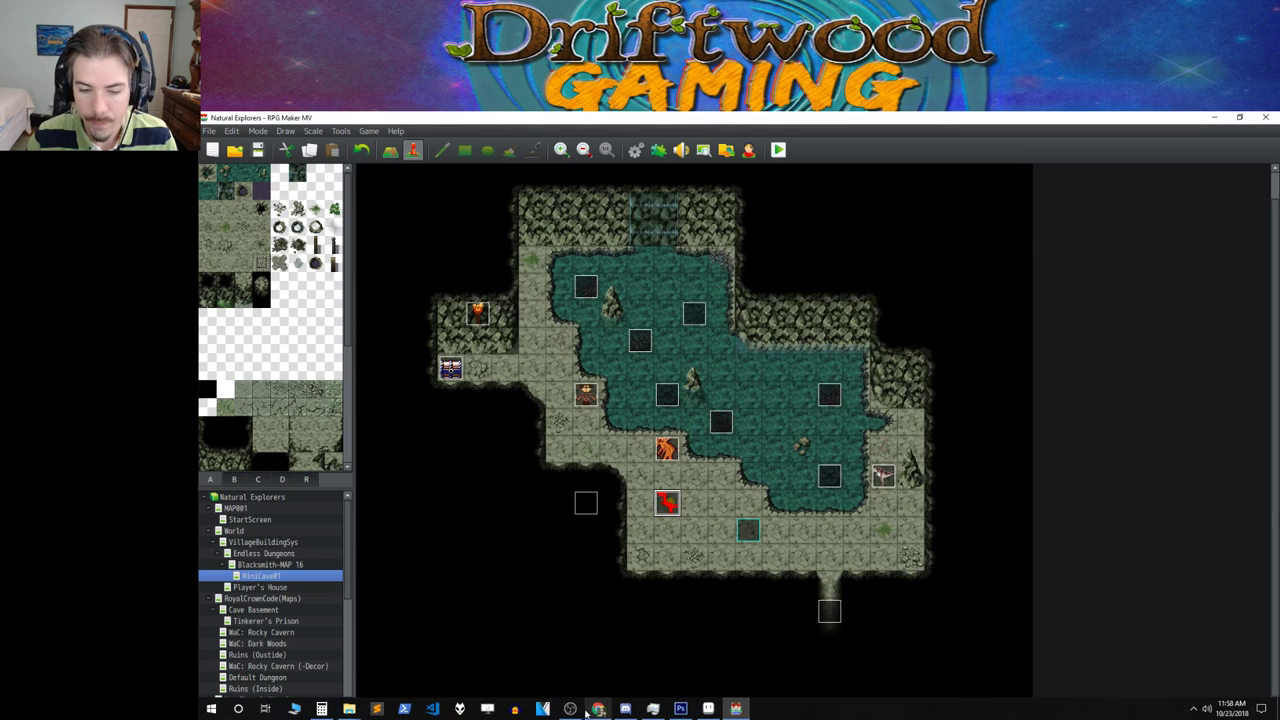
click(680, 709)
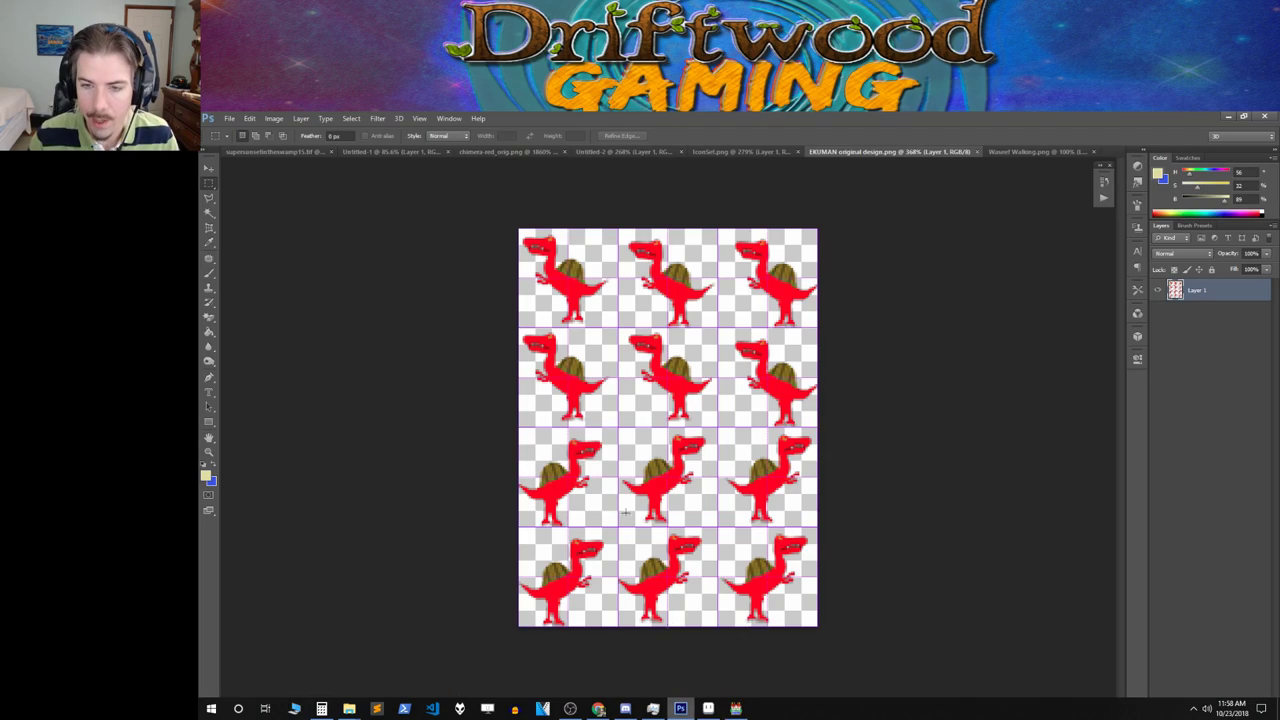
click(230, 118)
click(267, 256)
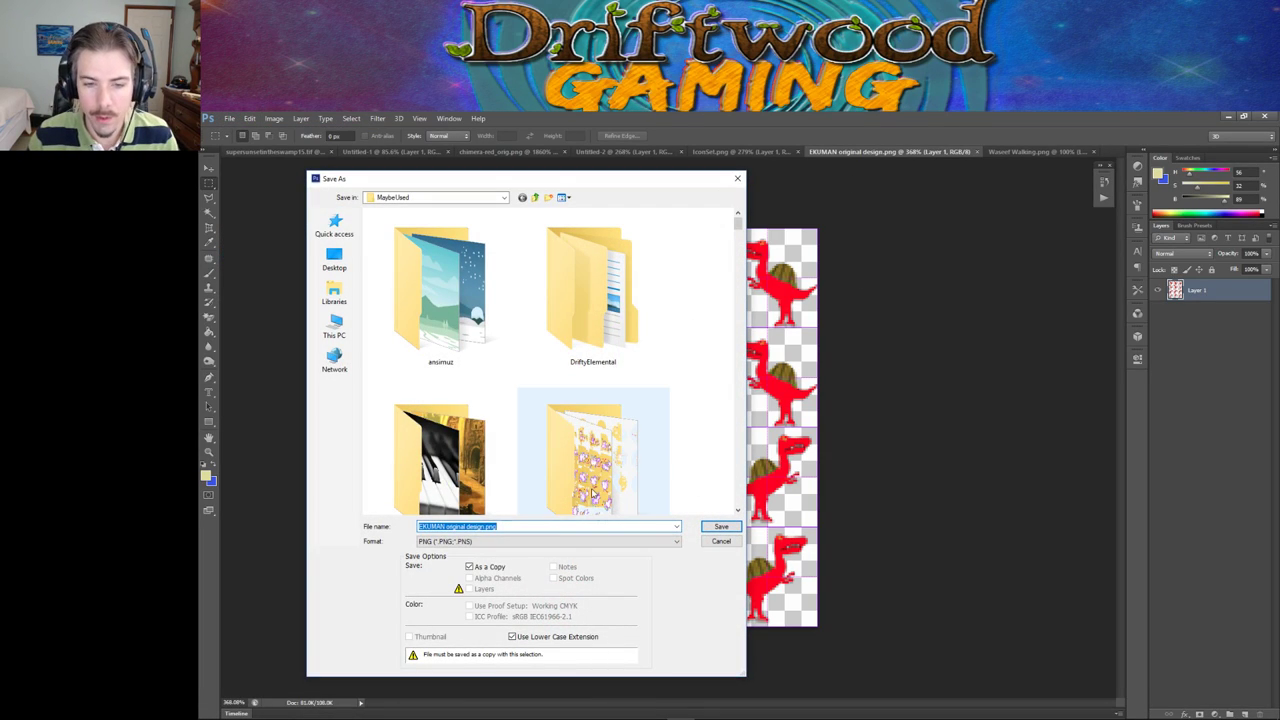
scroll(556, 407, down, 10)
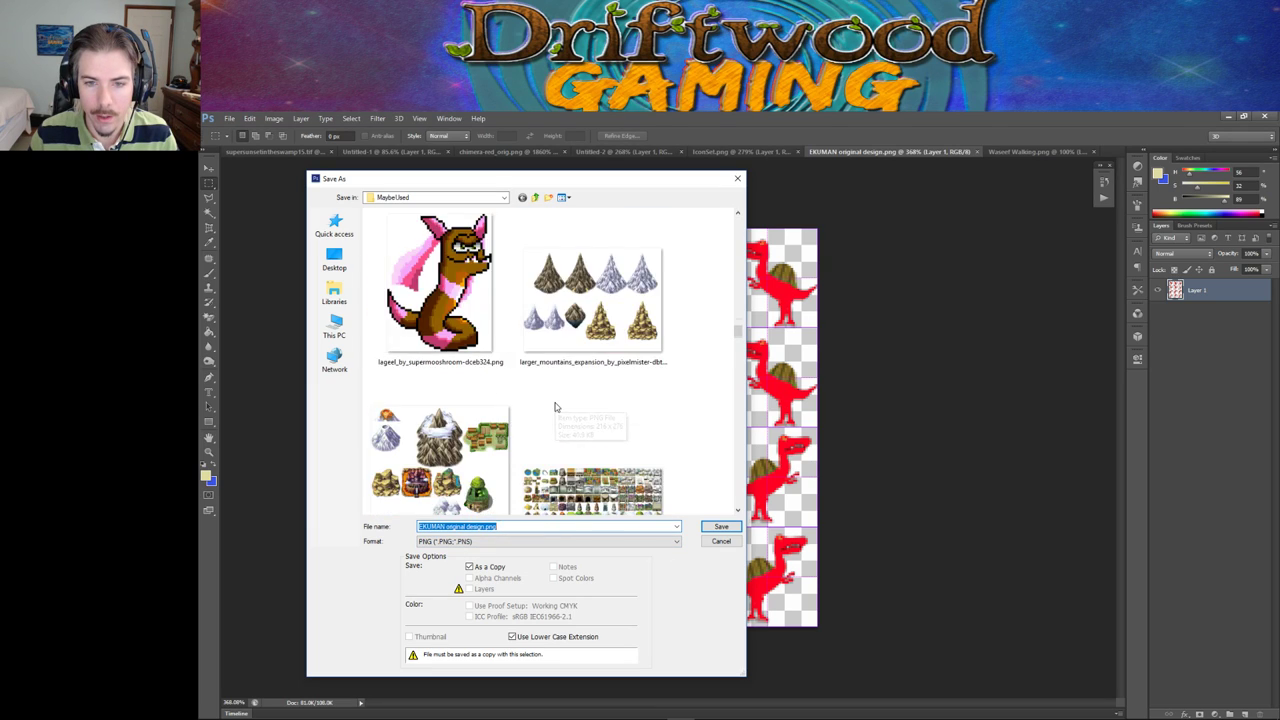
click(505, 198)
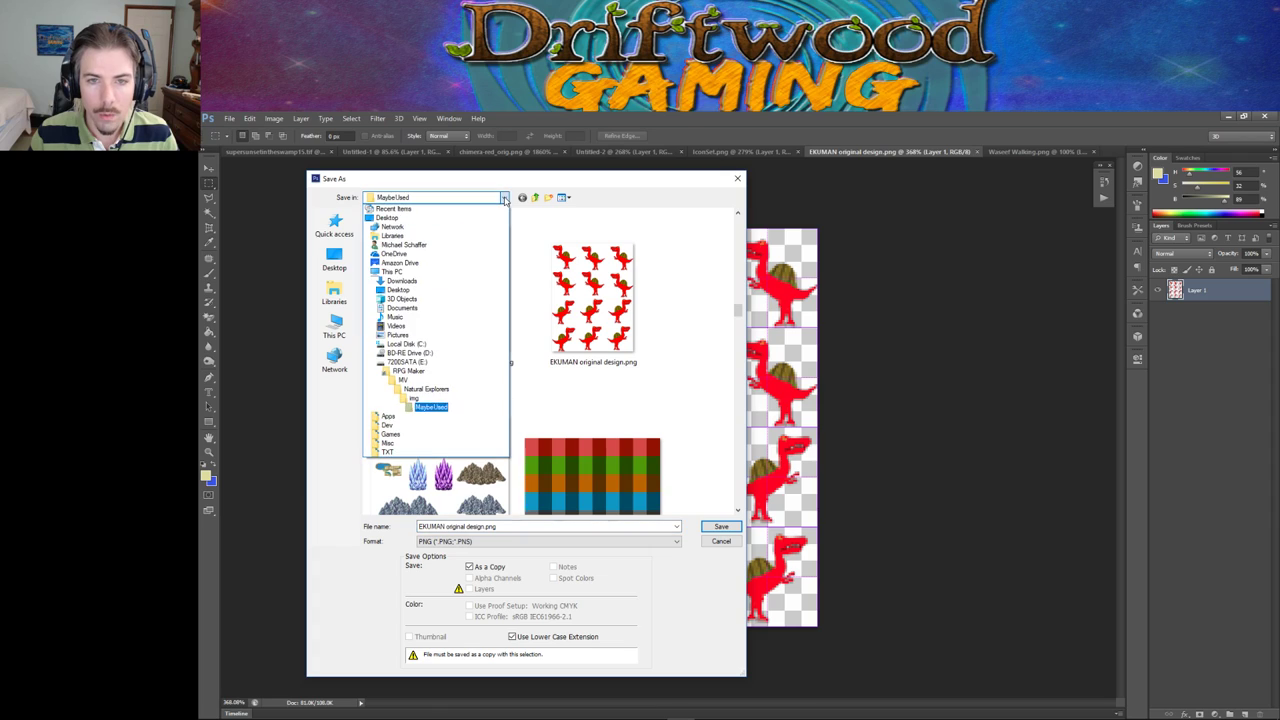
click(425, 398)
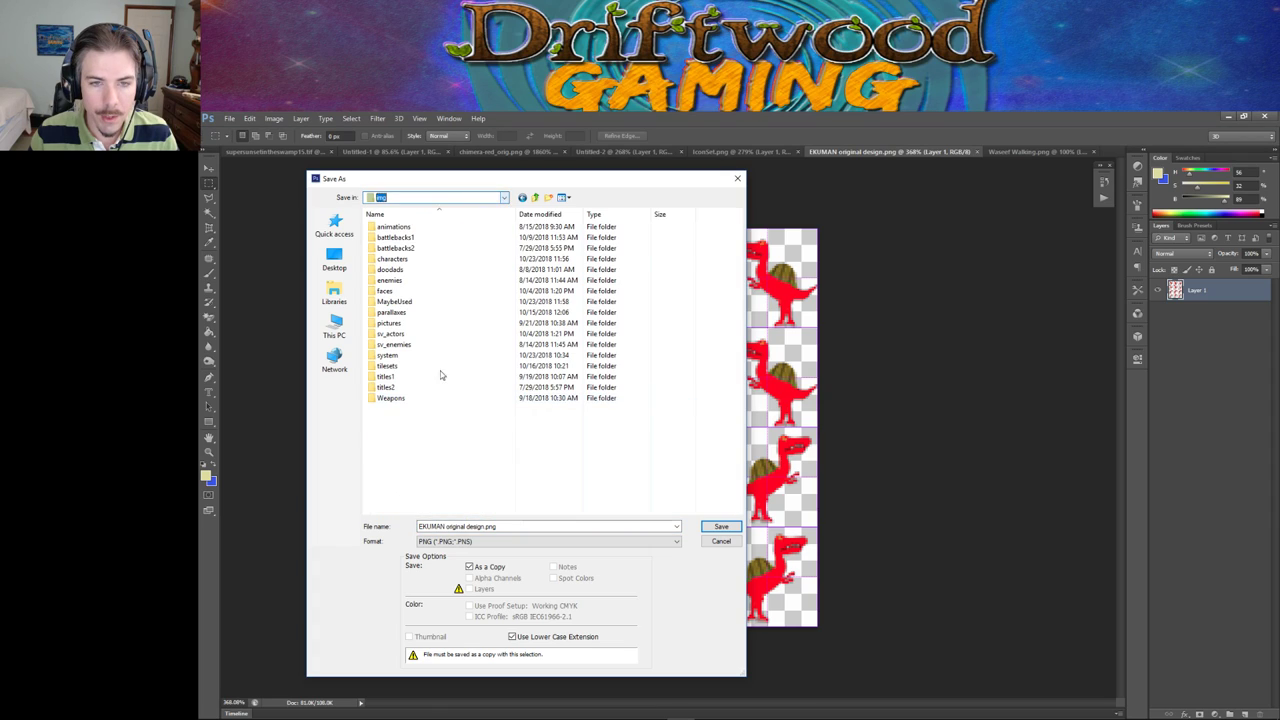
double_click(405, 260)
click(456, 258)
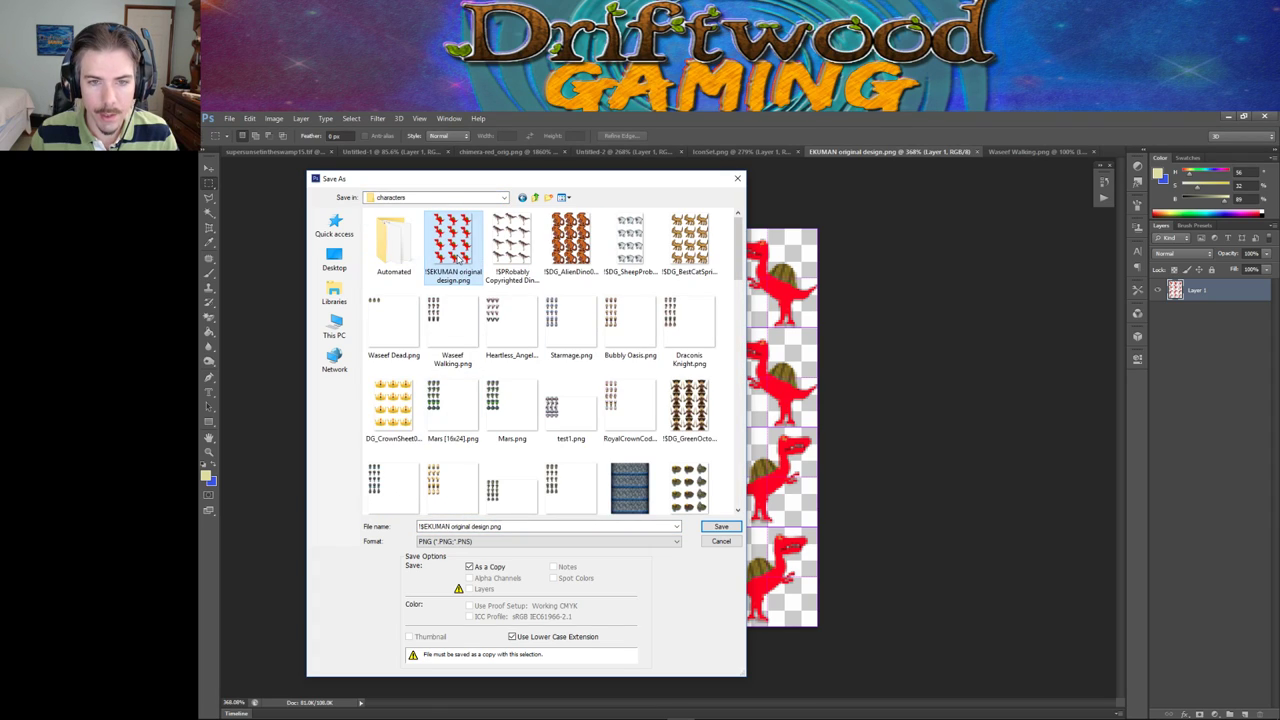
click(718, 527)
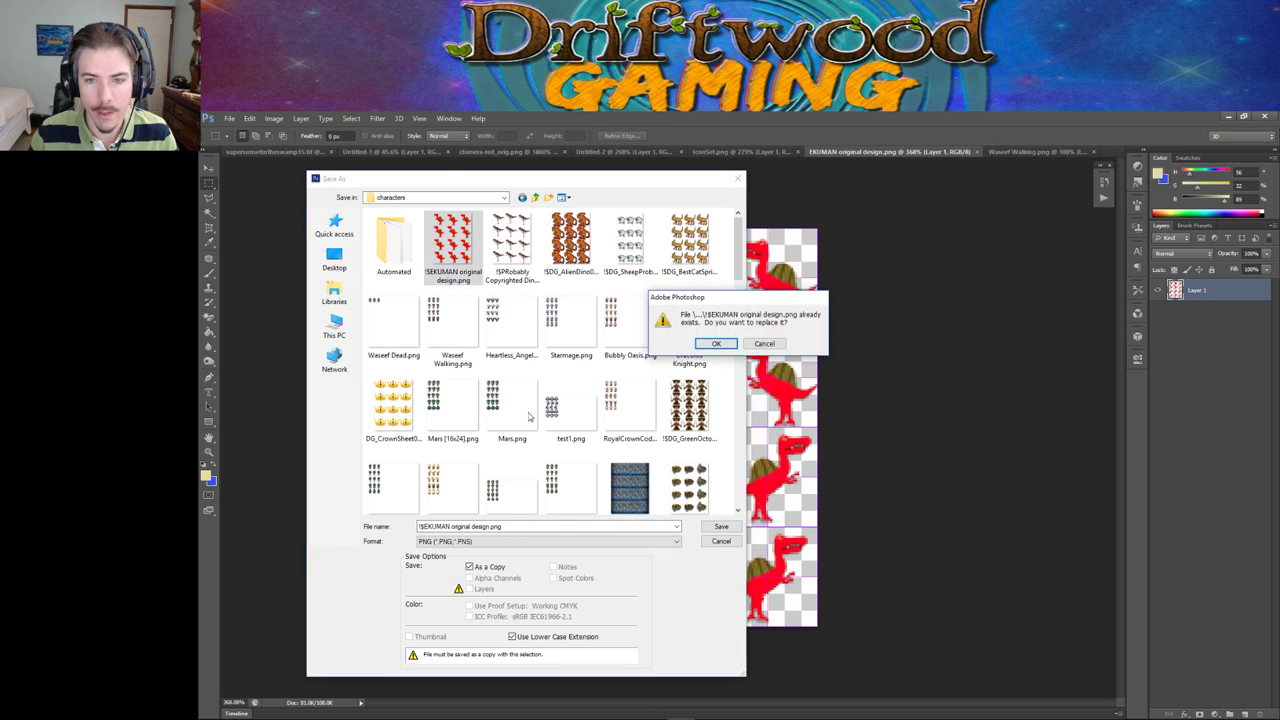
click(713, 343)
click(775, 321)
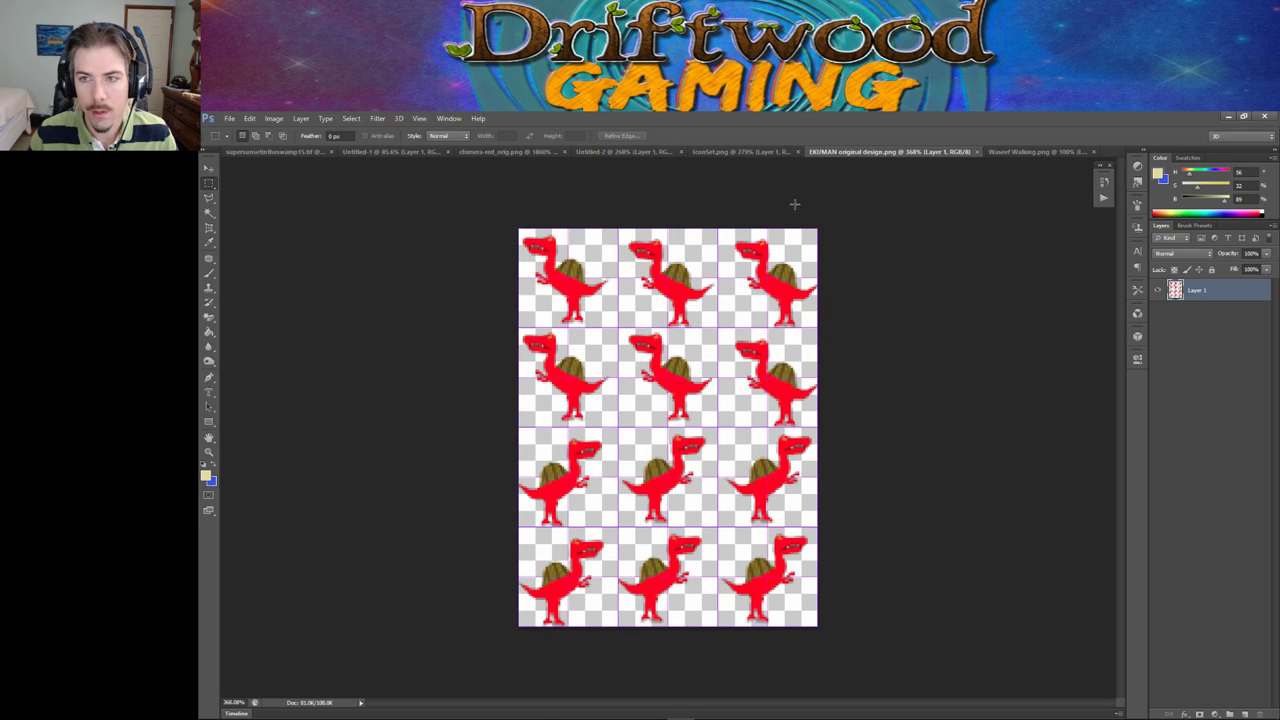
Step: Close the EKUMAN sheet, "Waseef Walking.png" and "IconSet.png", discarding the unsaved changes to IconSet
click(977, 152)
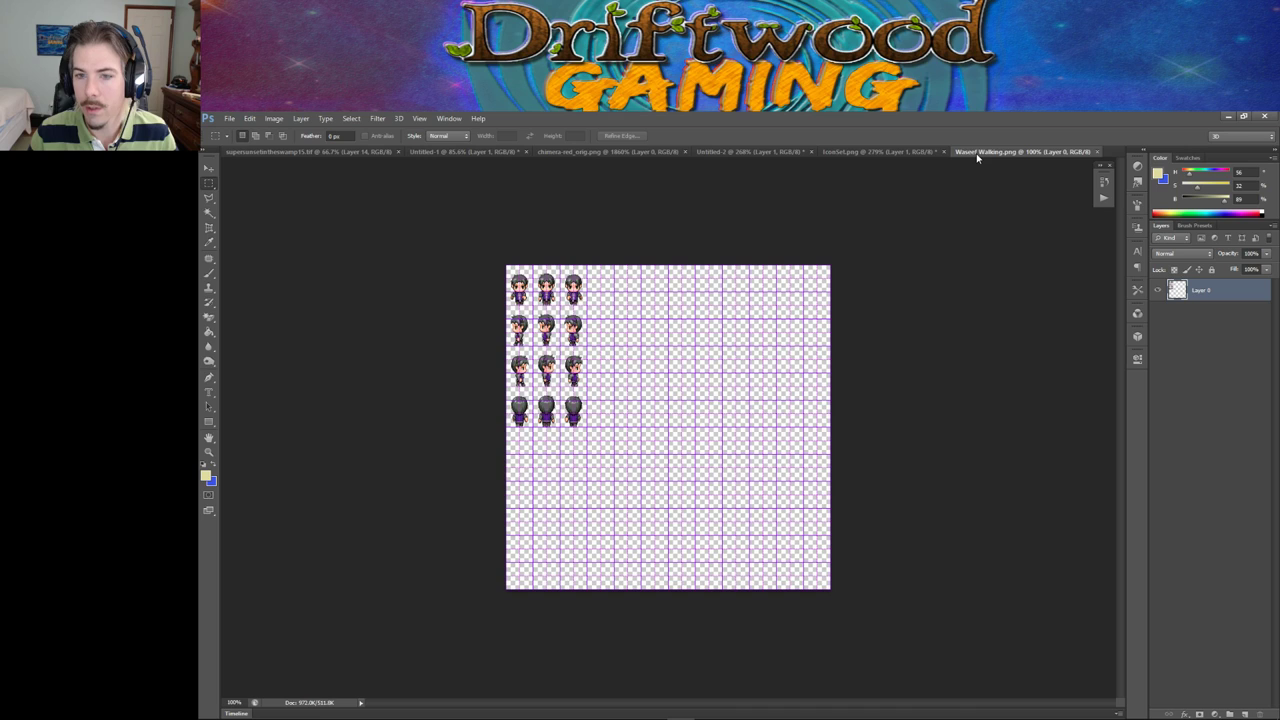
click(1097, 152)
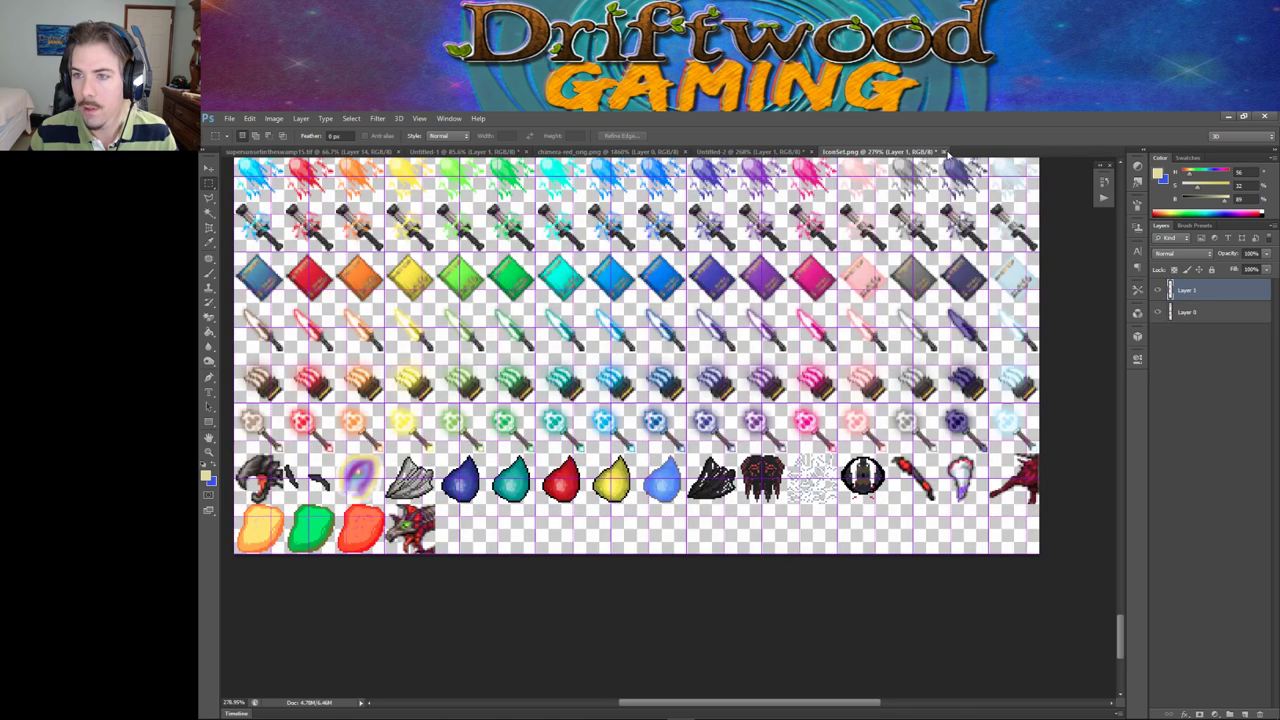
click(944, 152)
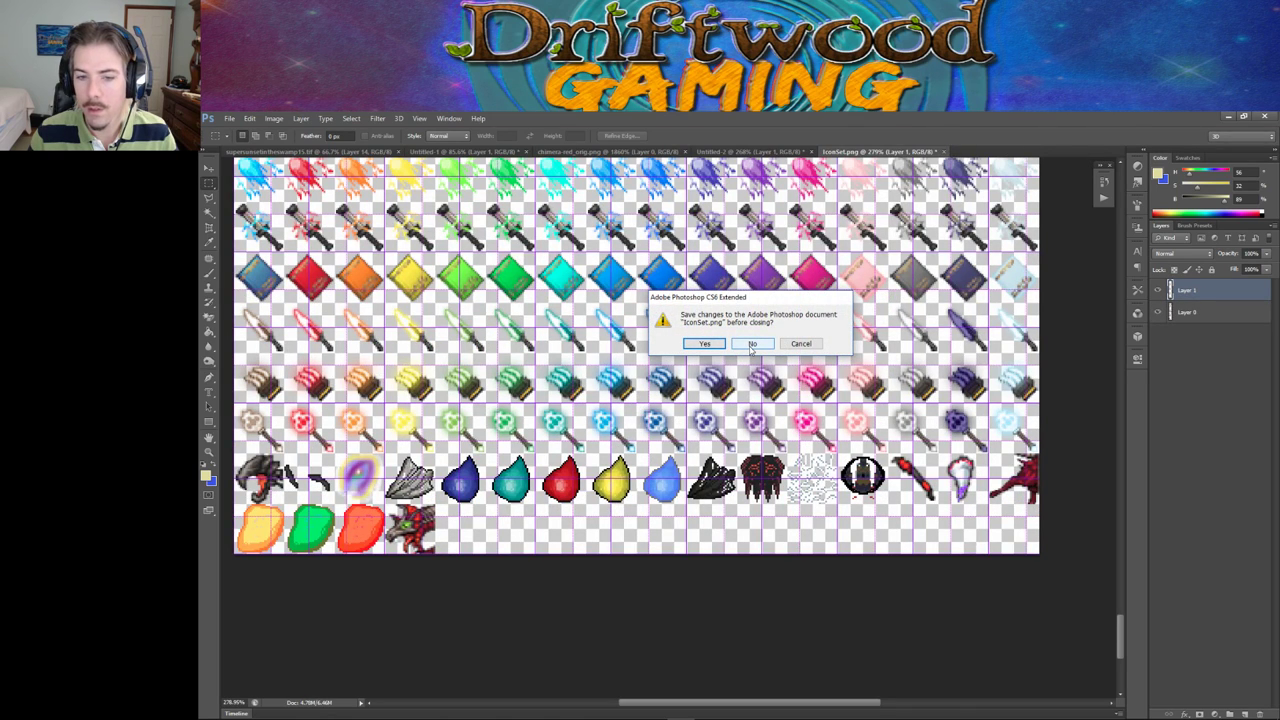
click(751, 344)
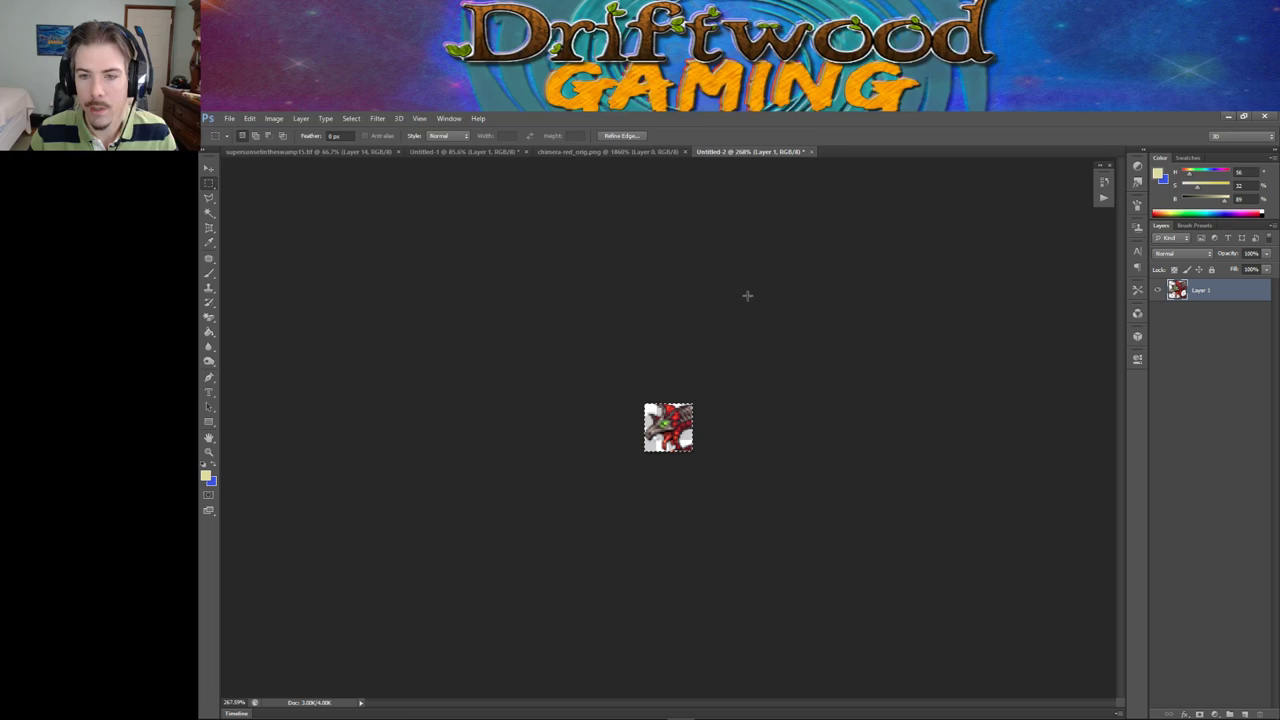
Step: Close the Untitled-2 image, discarding its unsaved changes, and the "chimera-red_orig.png" document
click(811, 152)
click(751, 344)
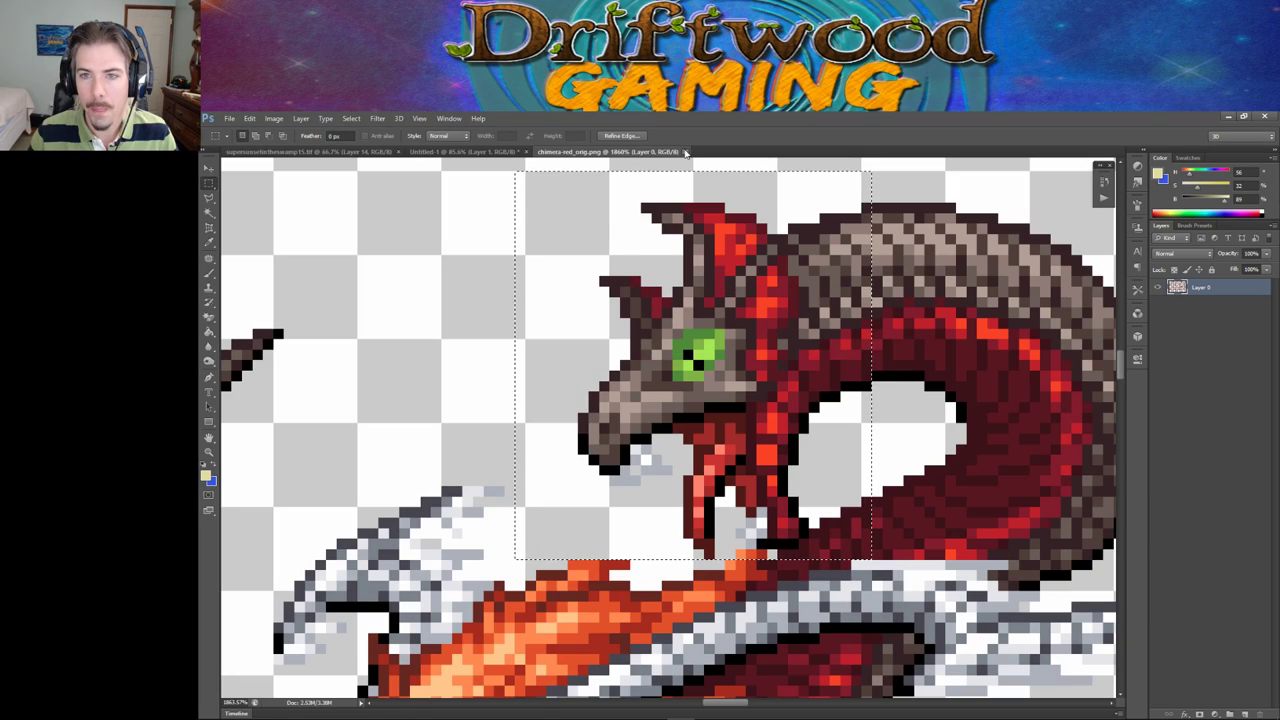
click(685, 152)
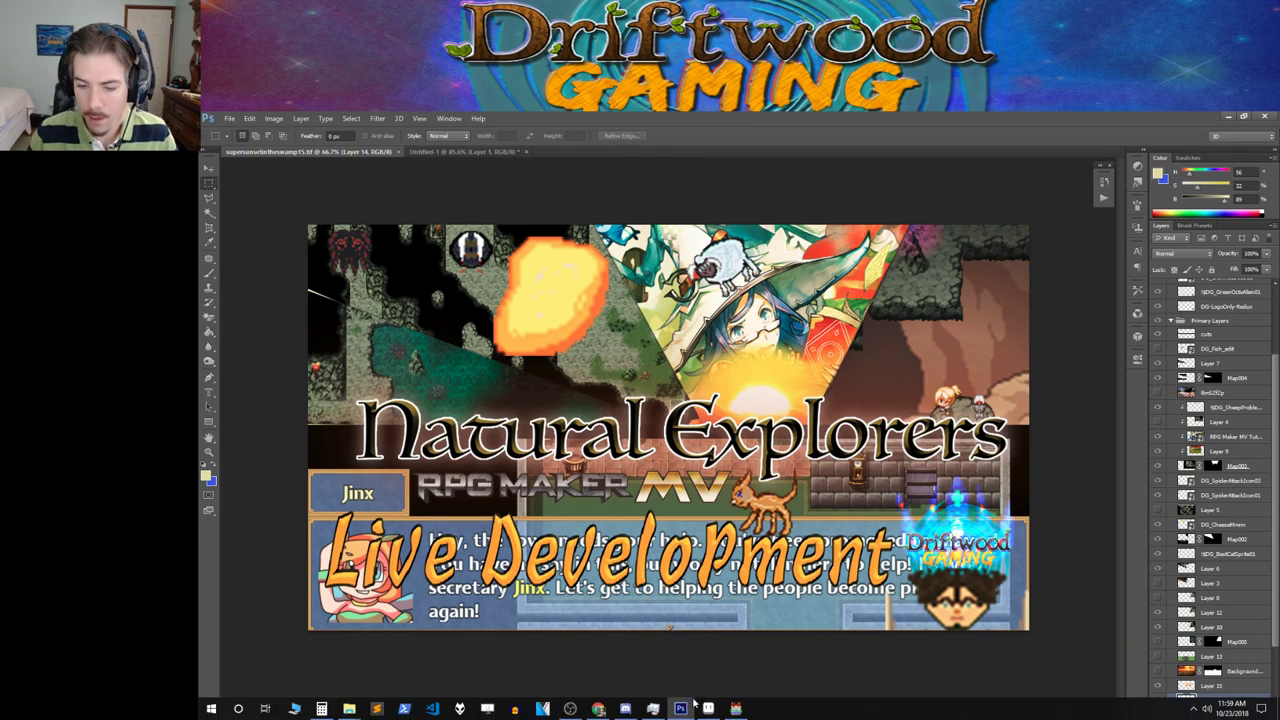
Step: Switch to RPG Maker MV, reselect the "!$EKUMAN original design" sheet as the image of red dinosaur event EV015, and confirm the event
click(736, 709)
double_click(660, 509)
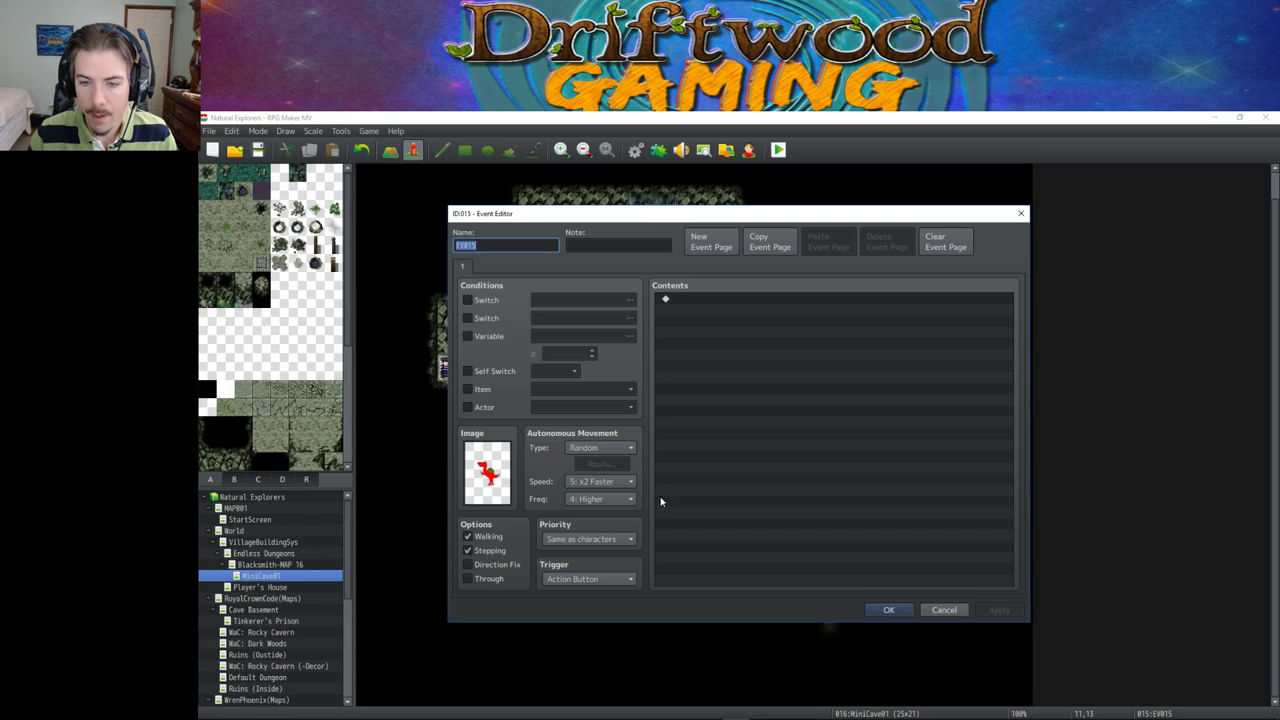
double_click(491, 455)
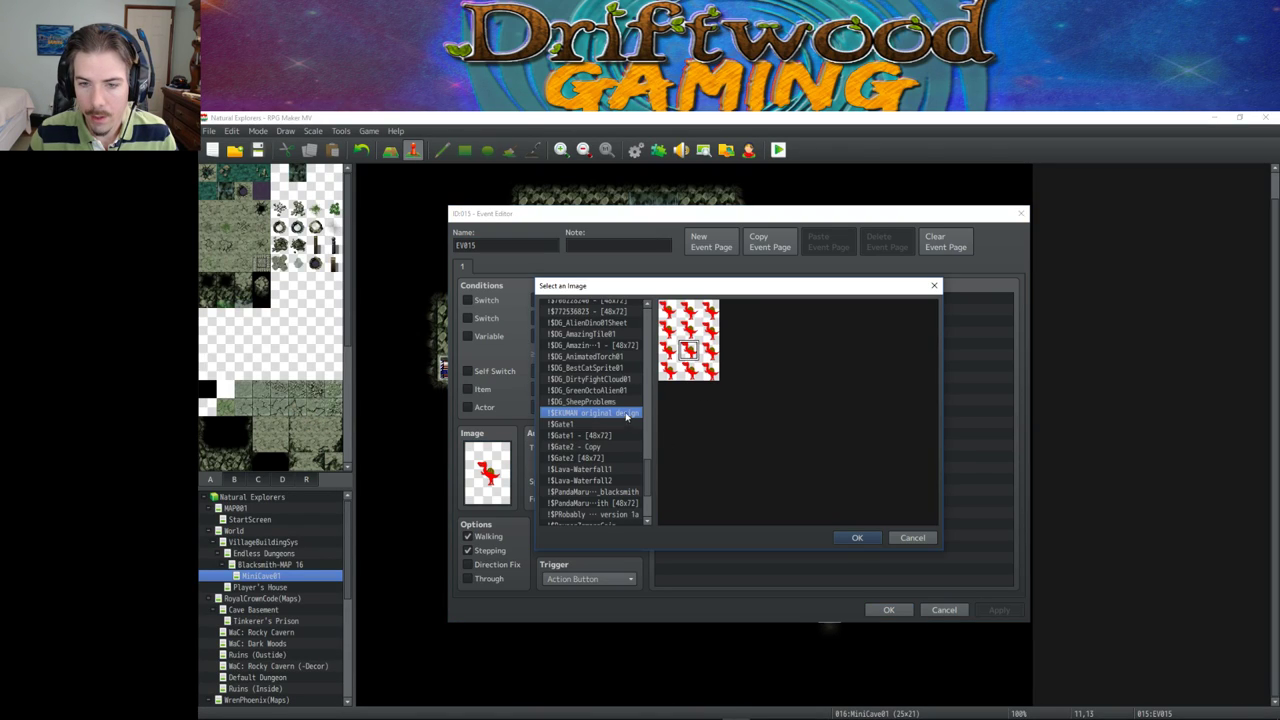
click(857, 538)
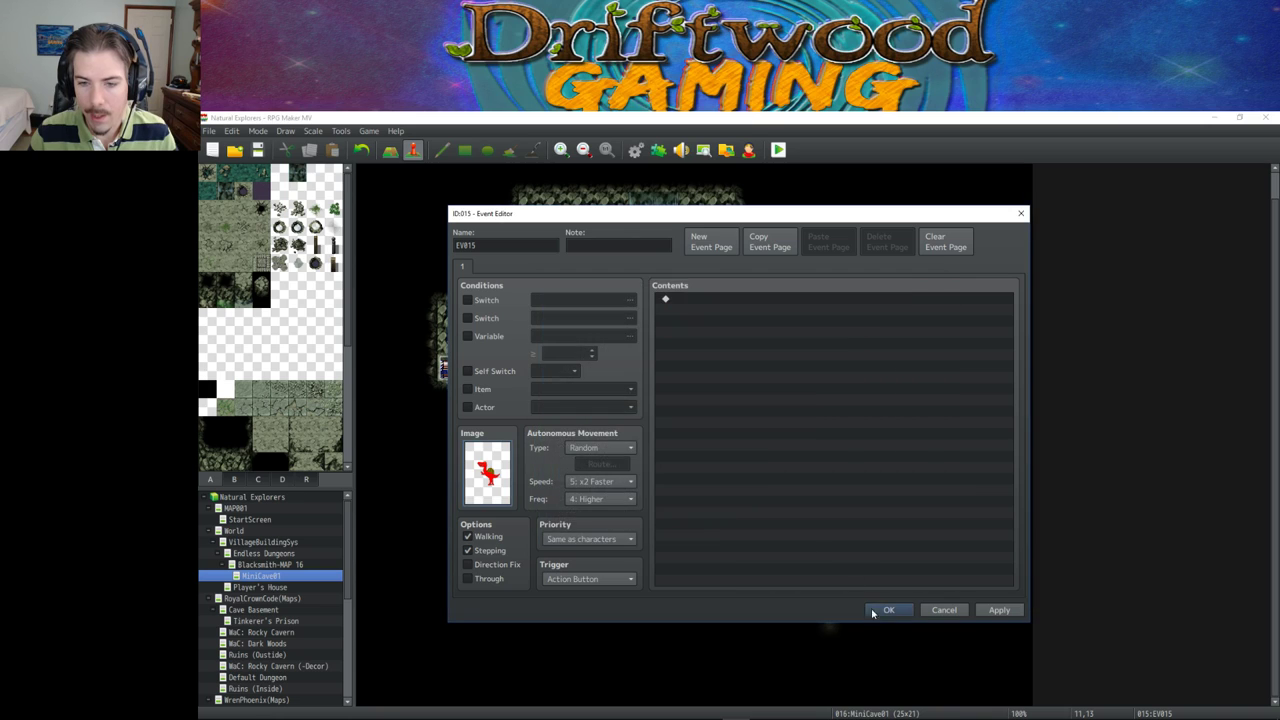
click(886, 609)
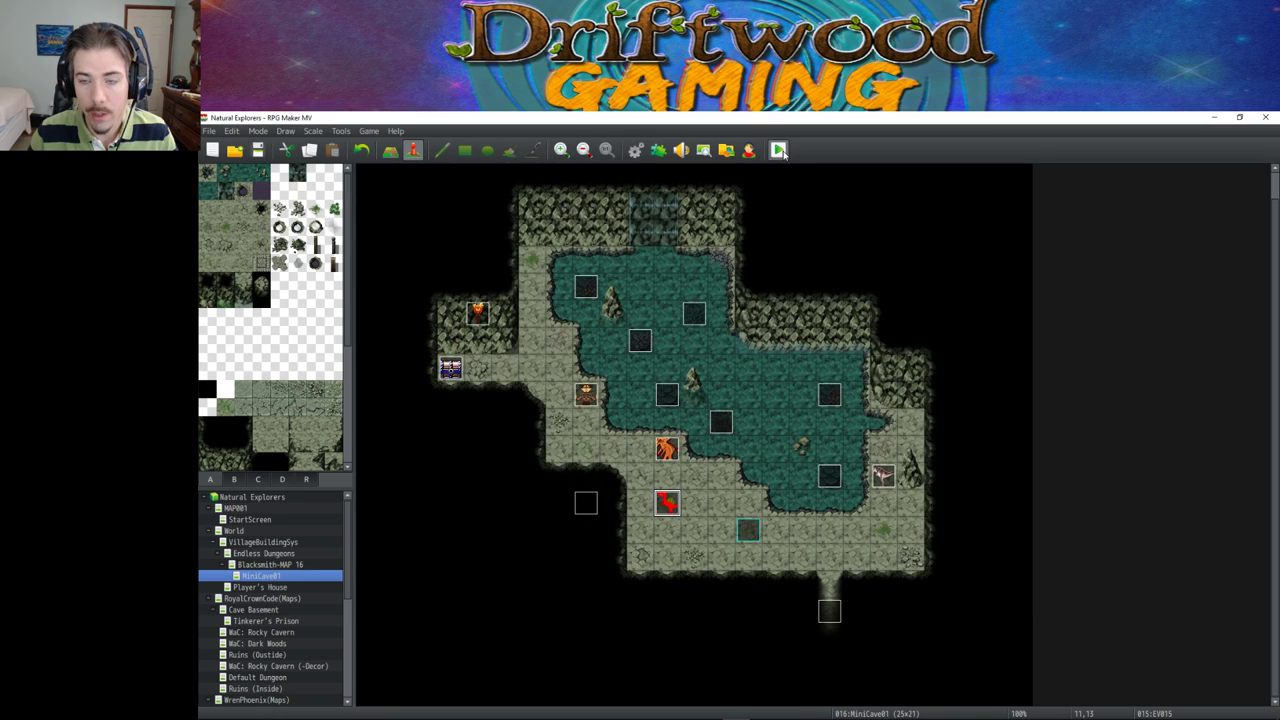
Step: Playtest the game from a new start and check which way the red dinosaur faces as it travels across the cave in both directions
click(779, 150)
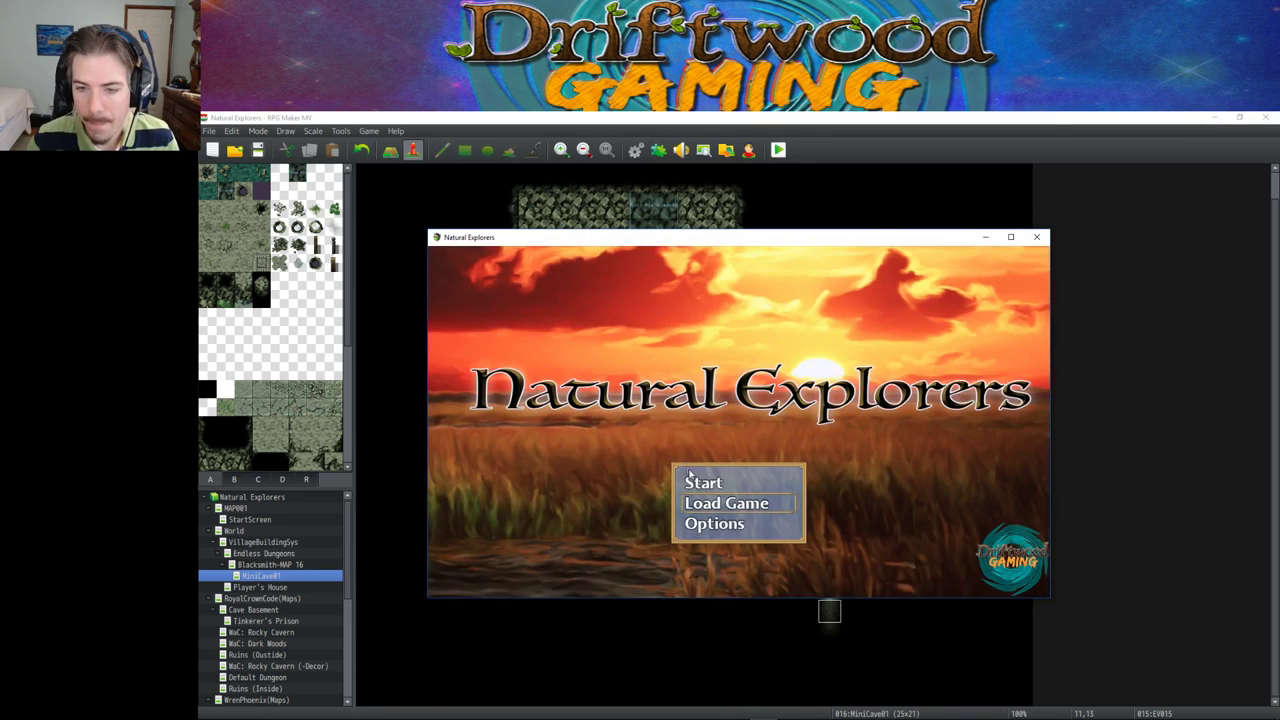
click(704, 490)
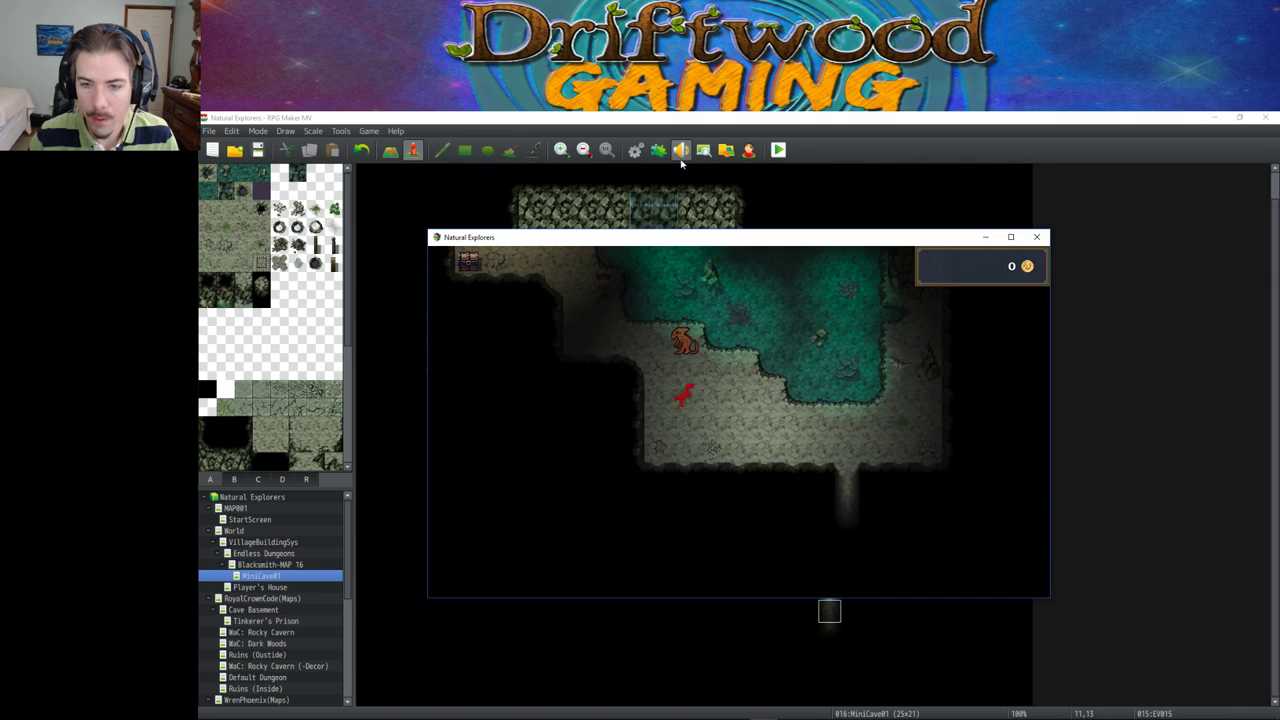
key(Right)
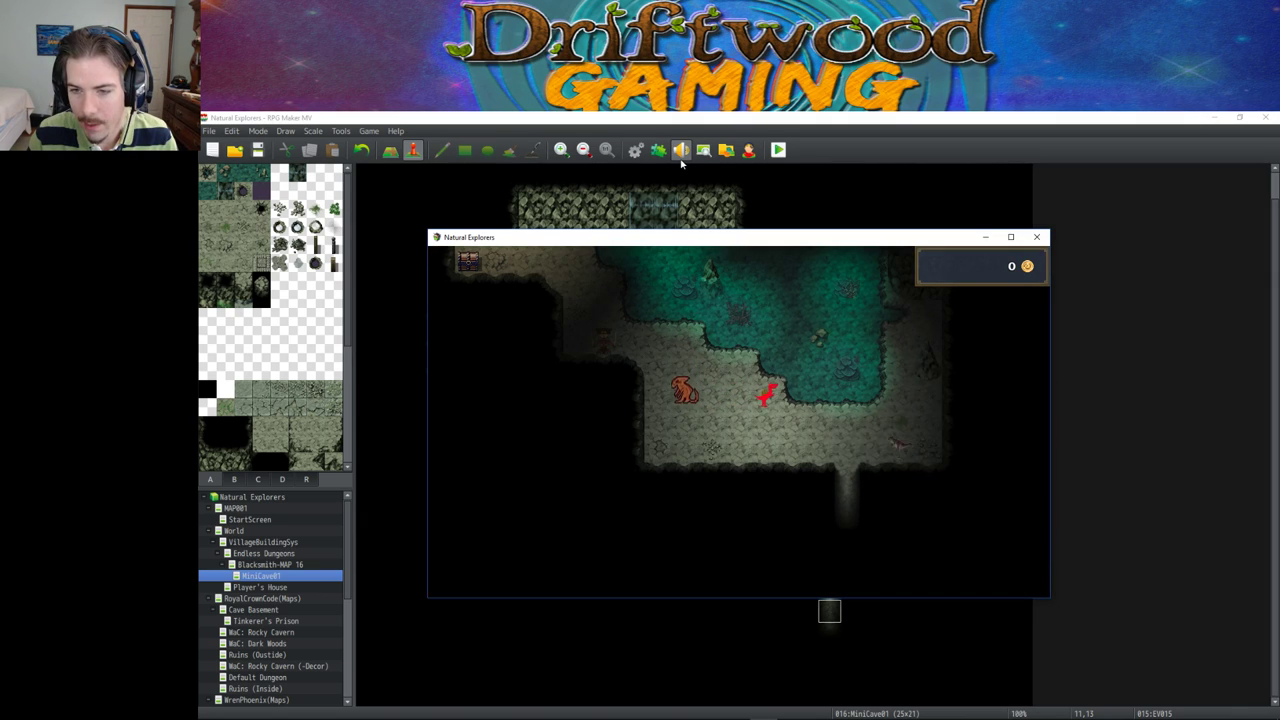
key(Left)
key(Left)
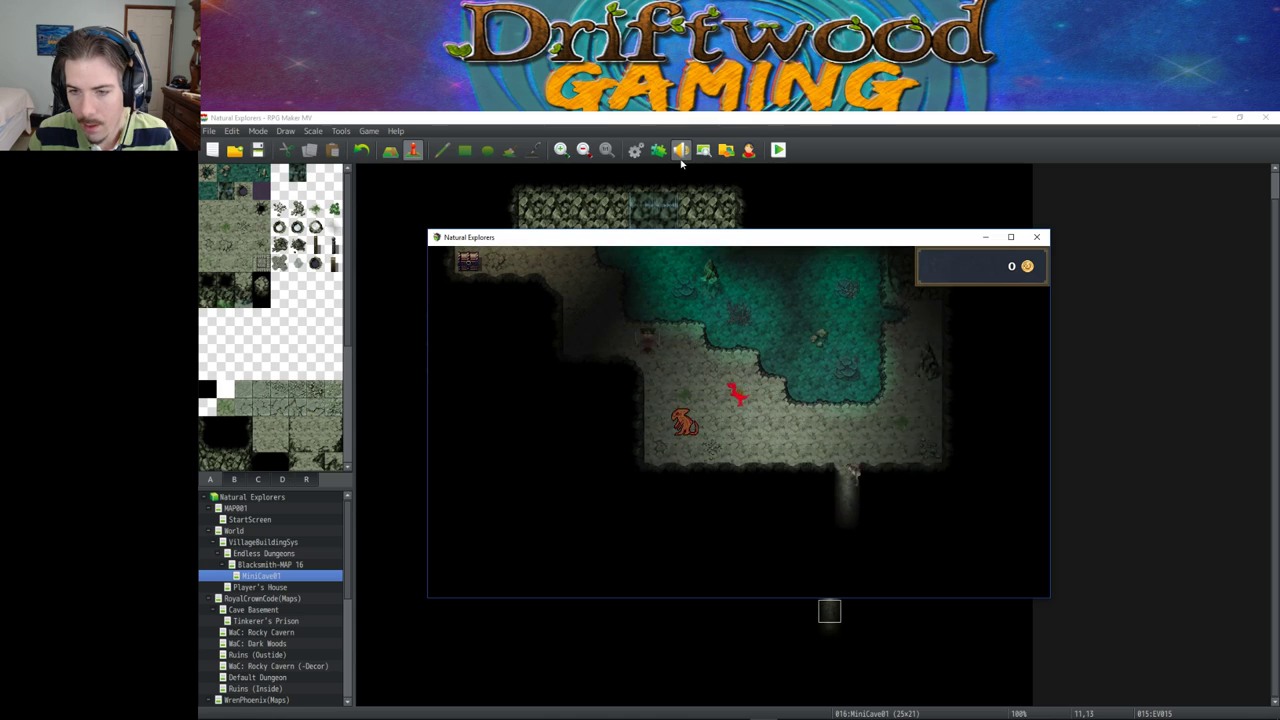
key(Left)
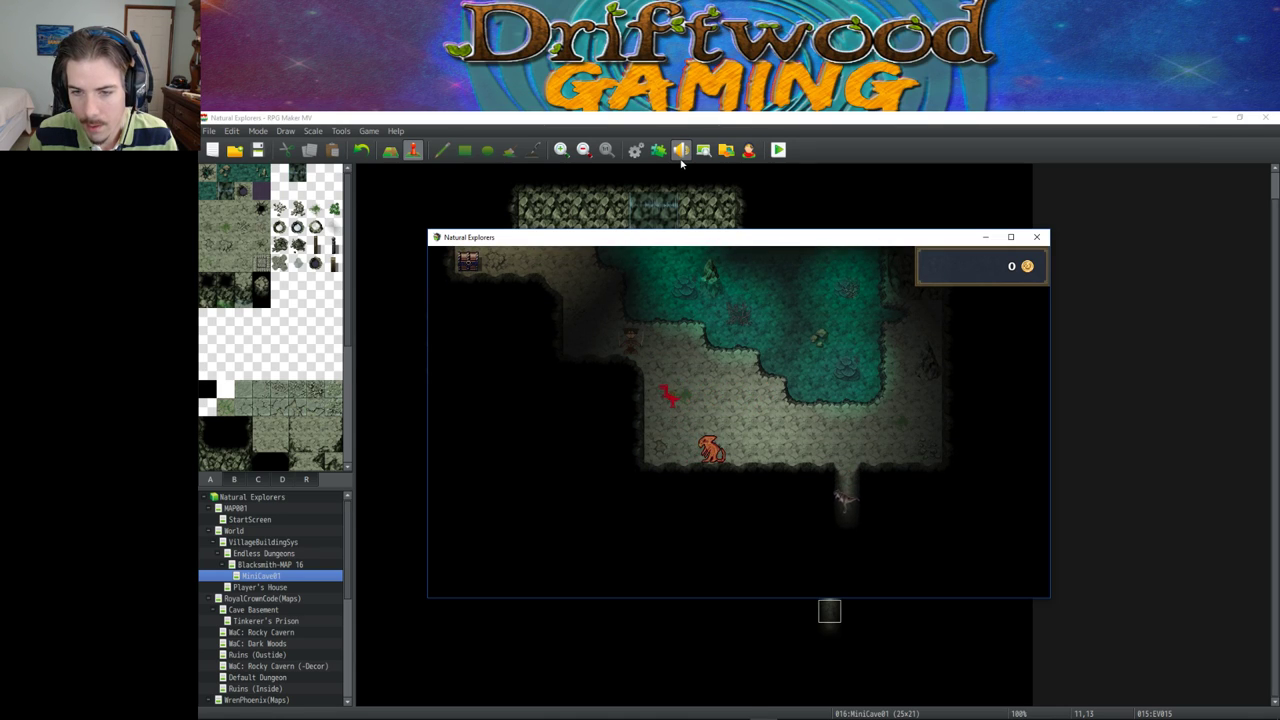